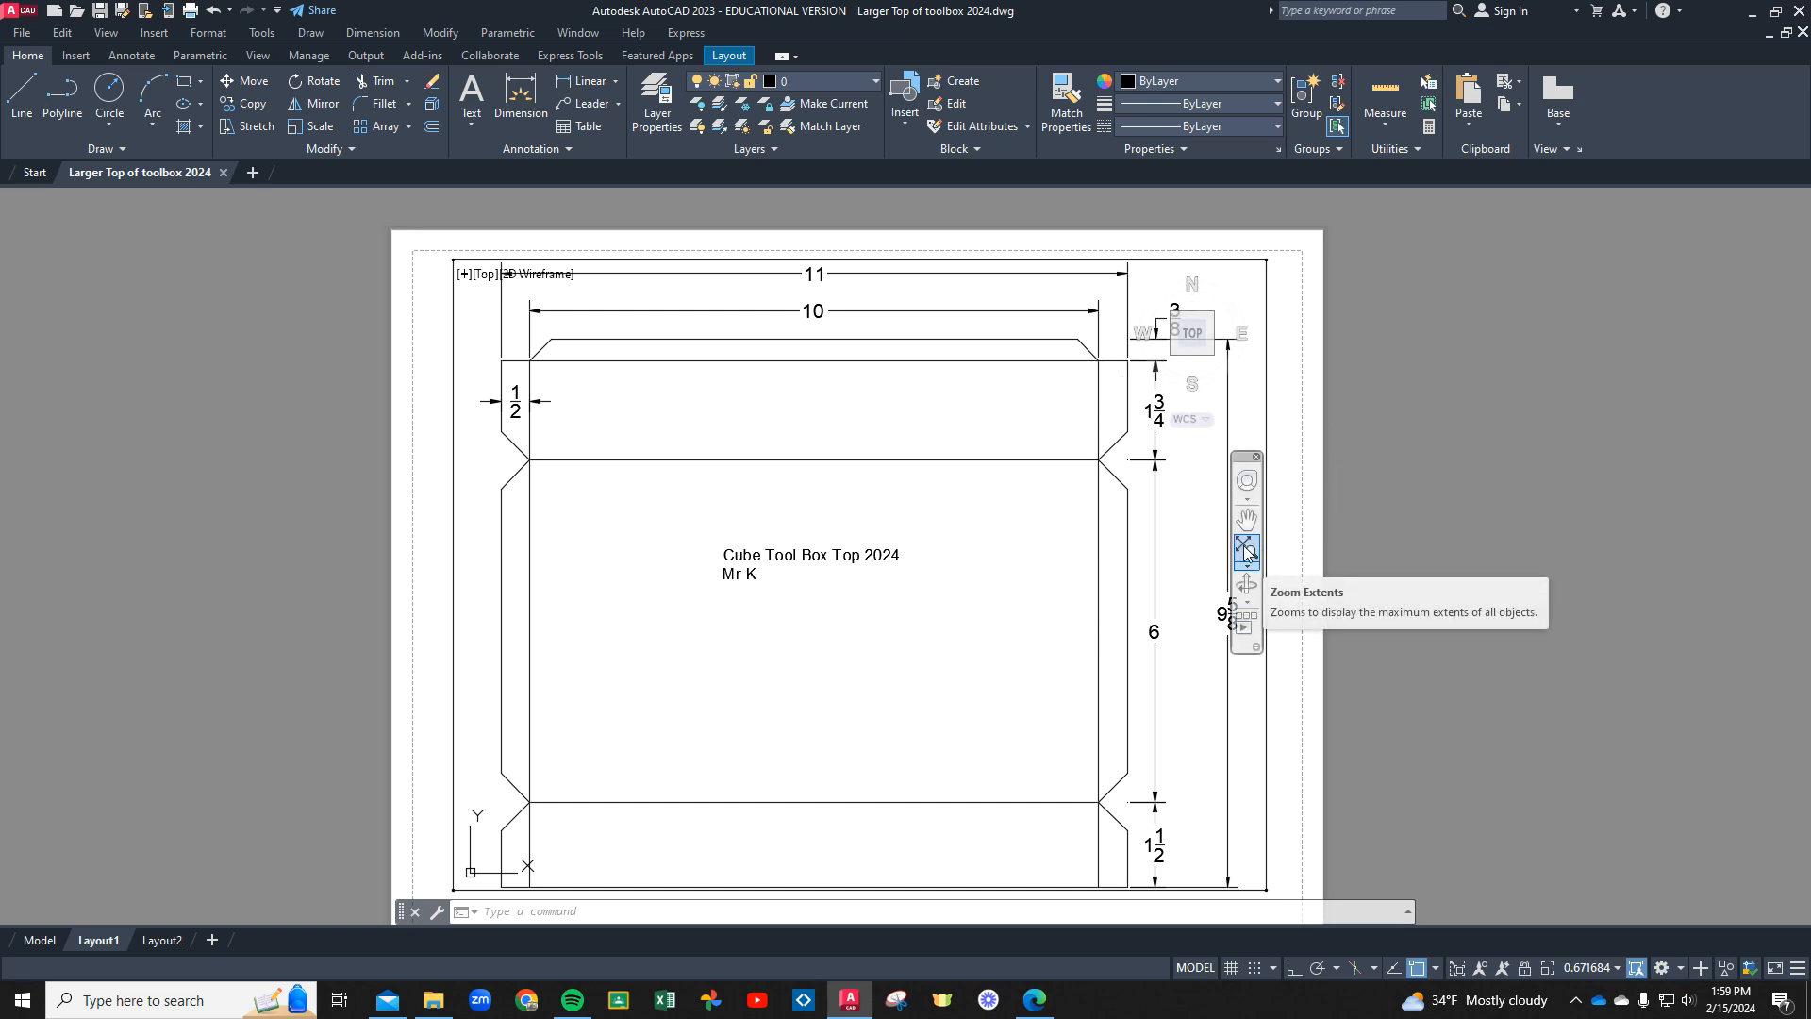
left_click(1273, 544)
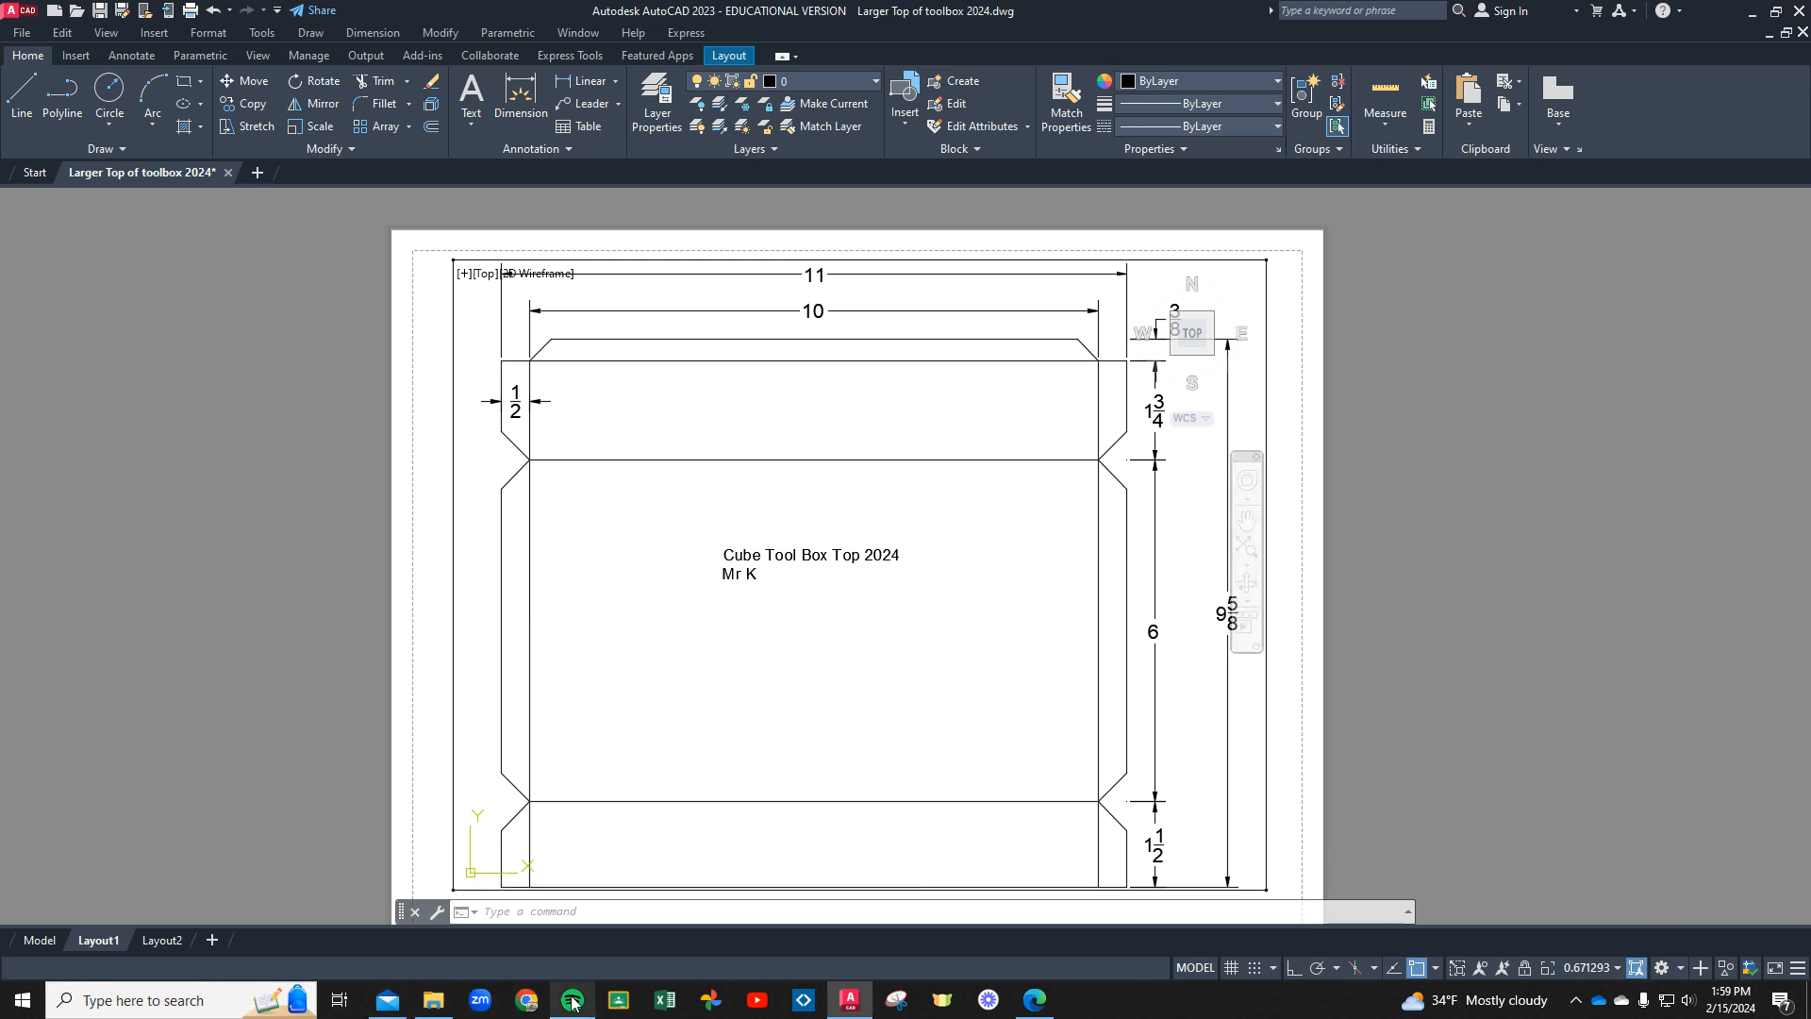
left_click(941, 1000)
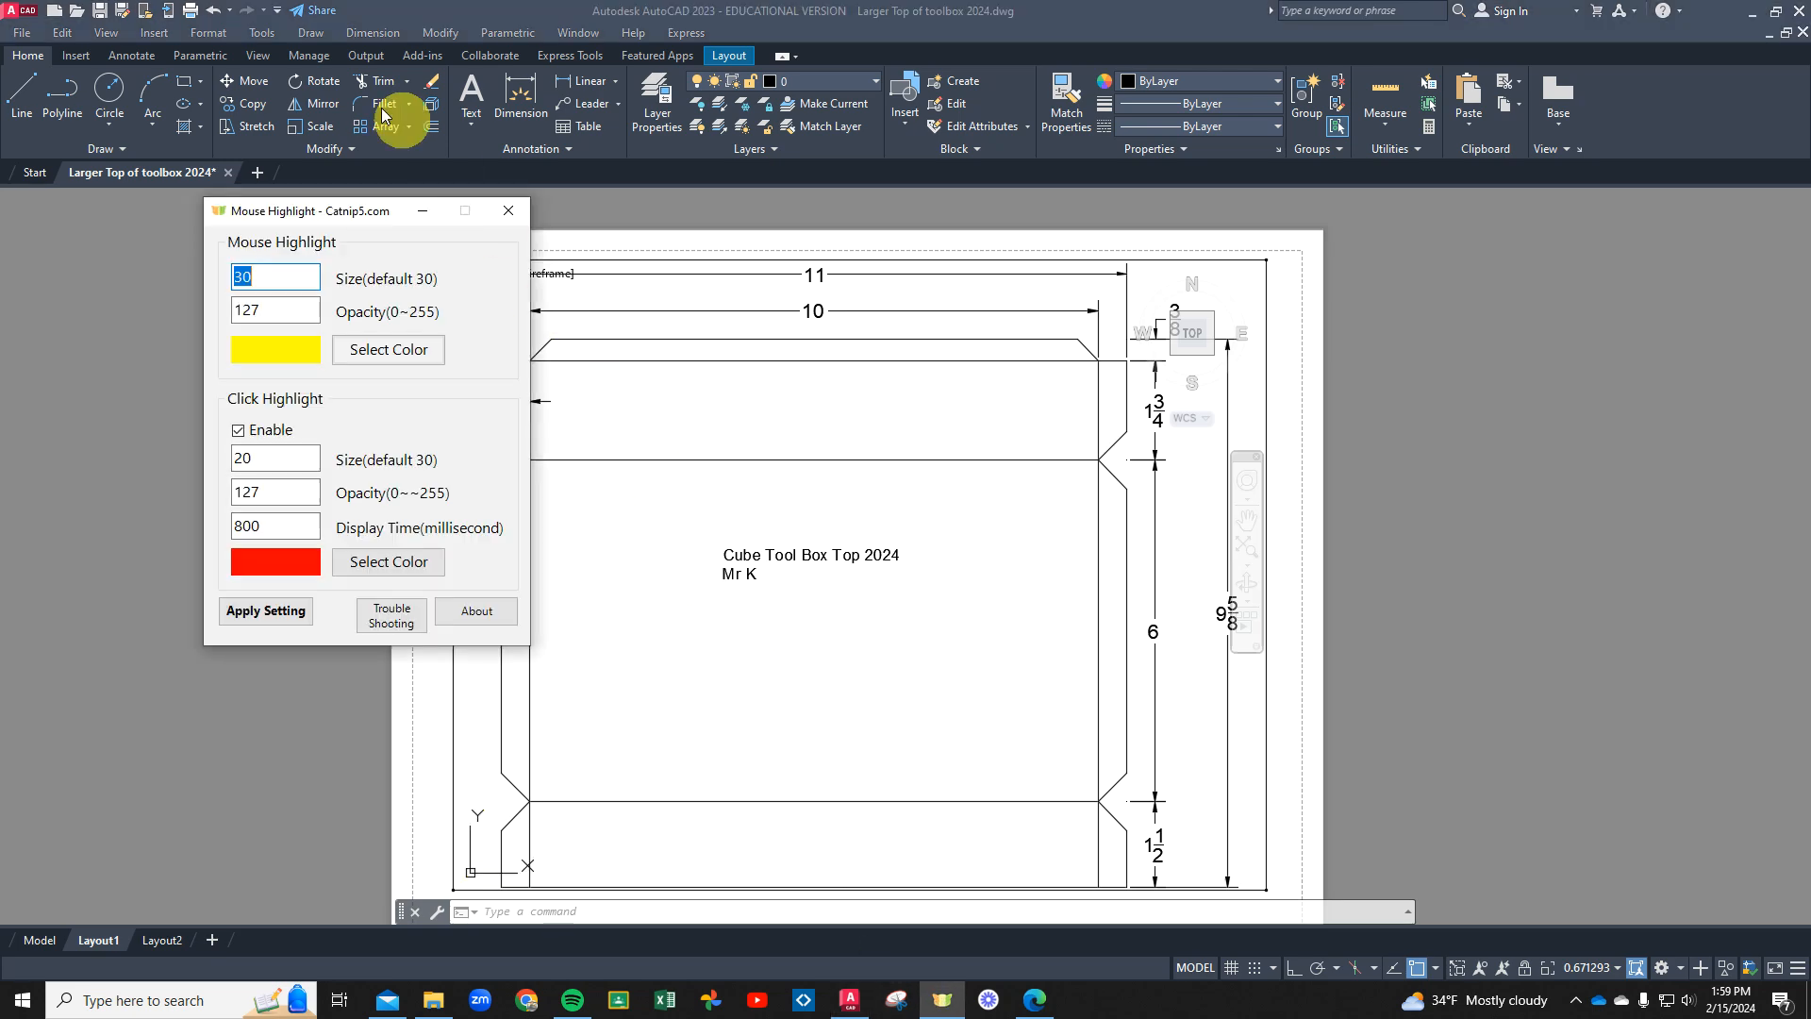
left_click(321, 193)
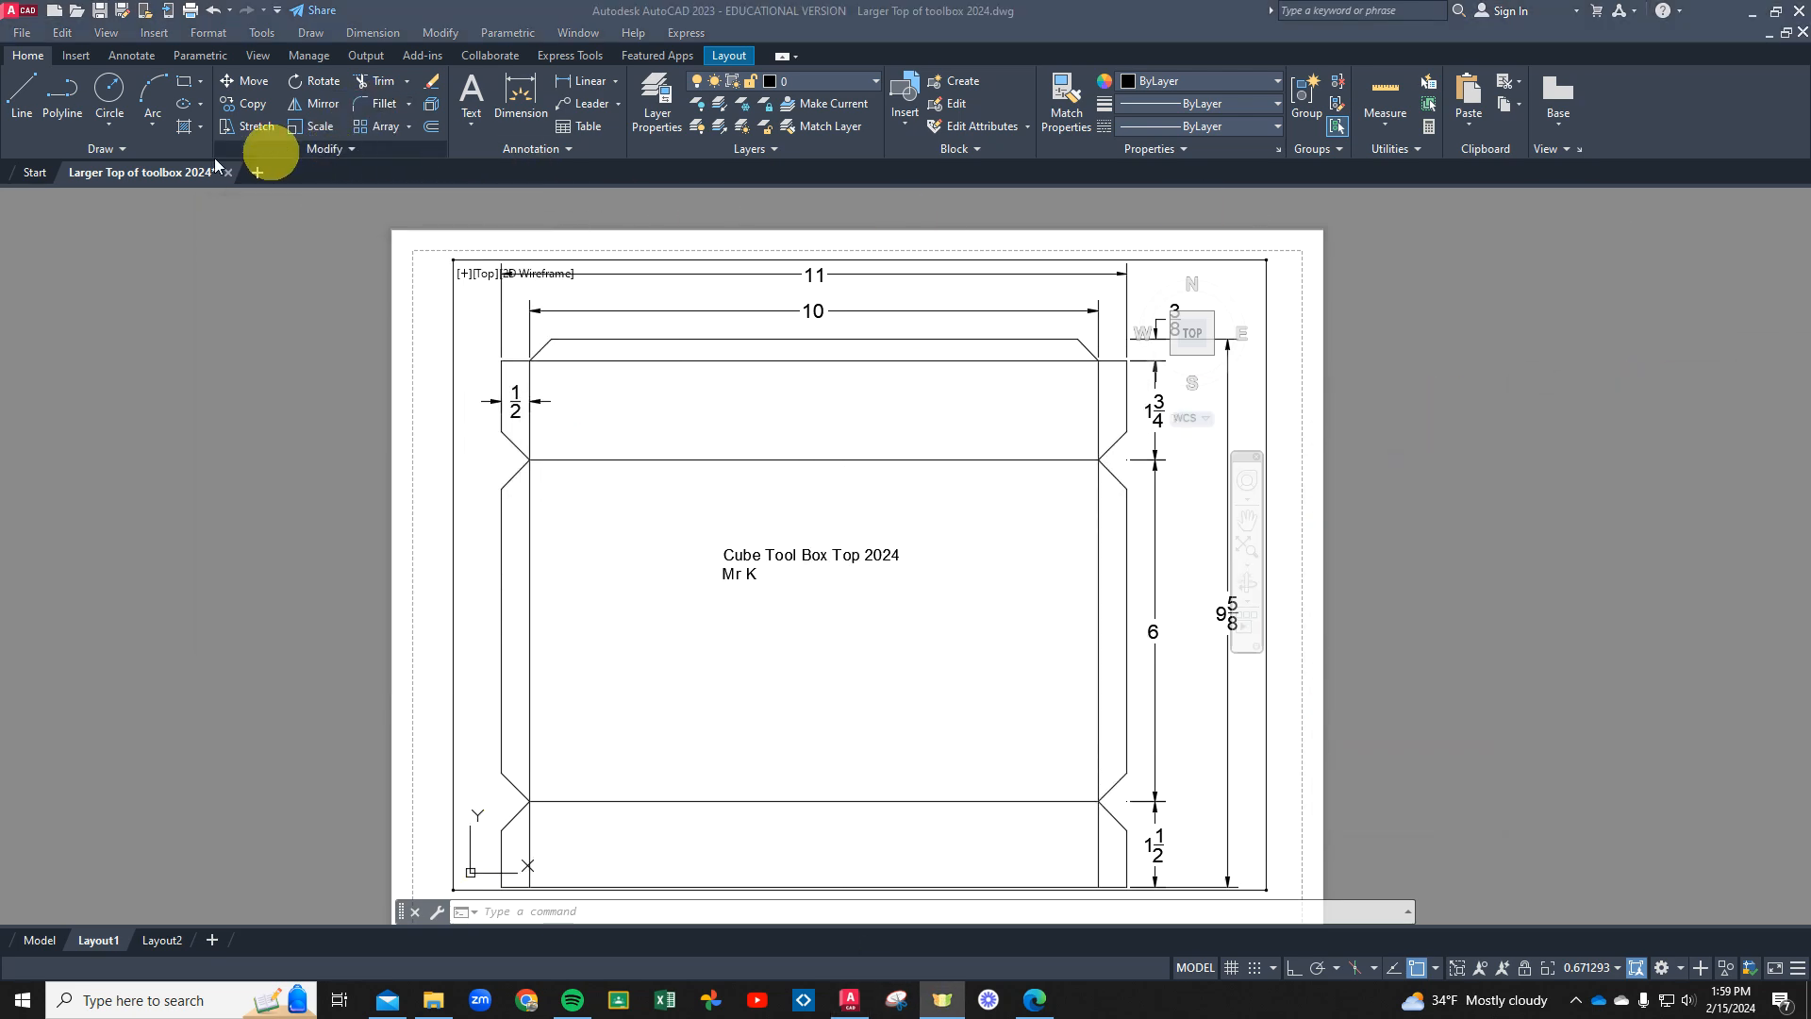
Create a new blank drawing from the start page
left_click(50, 172)
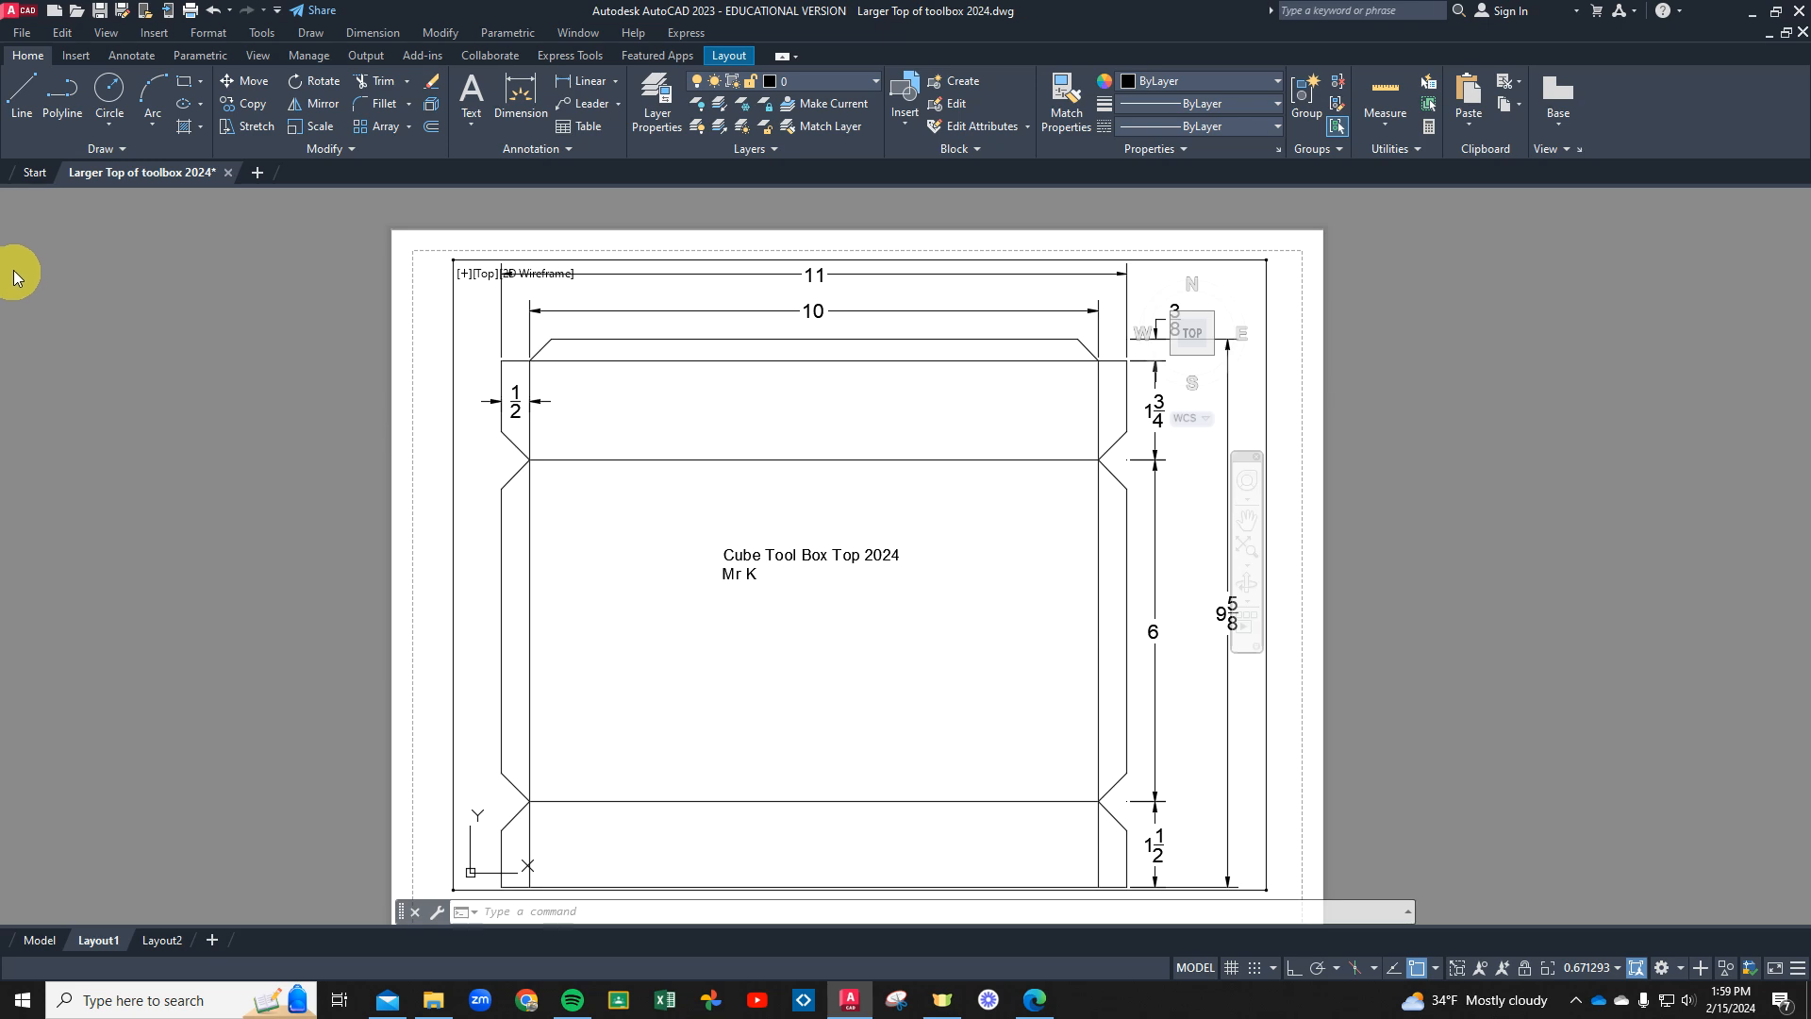
left_click(30, 173)
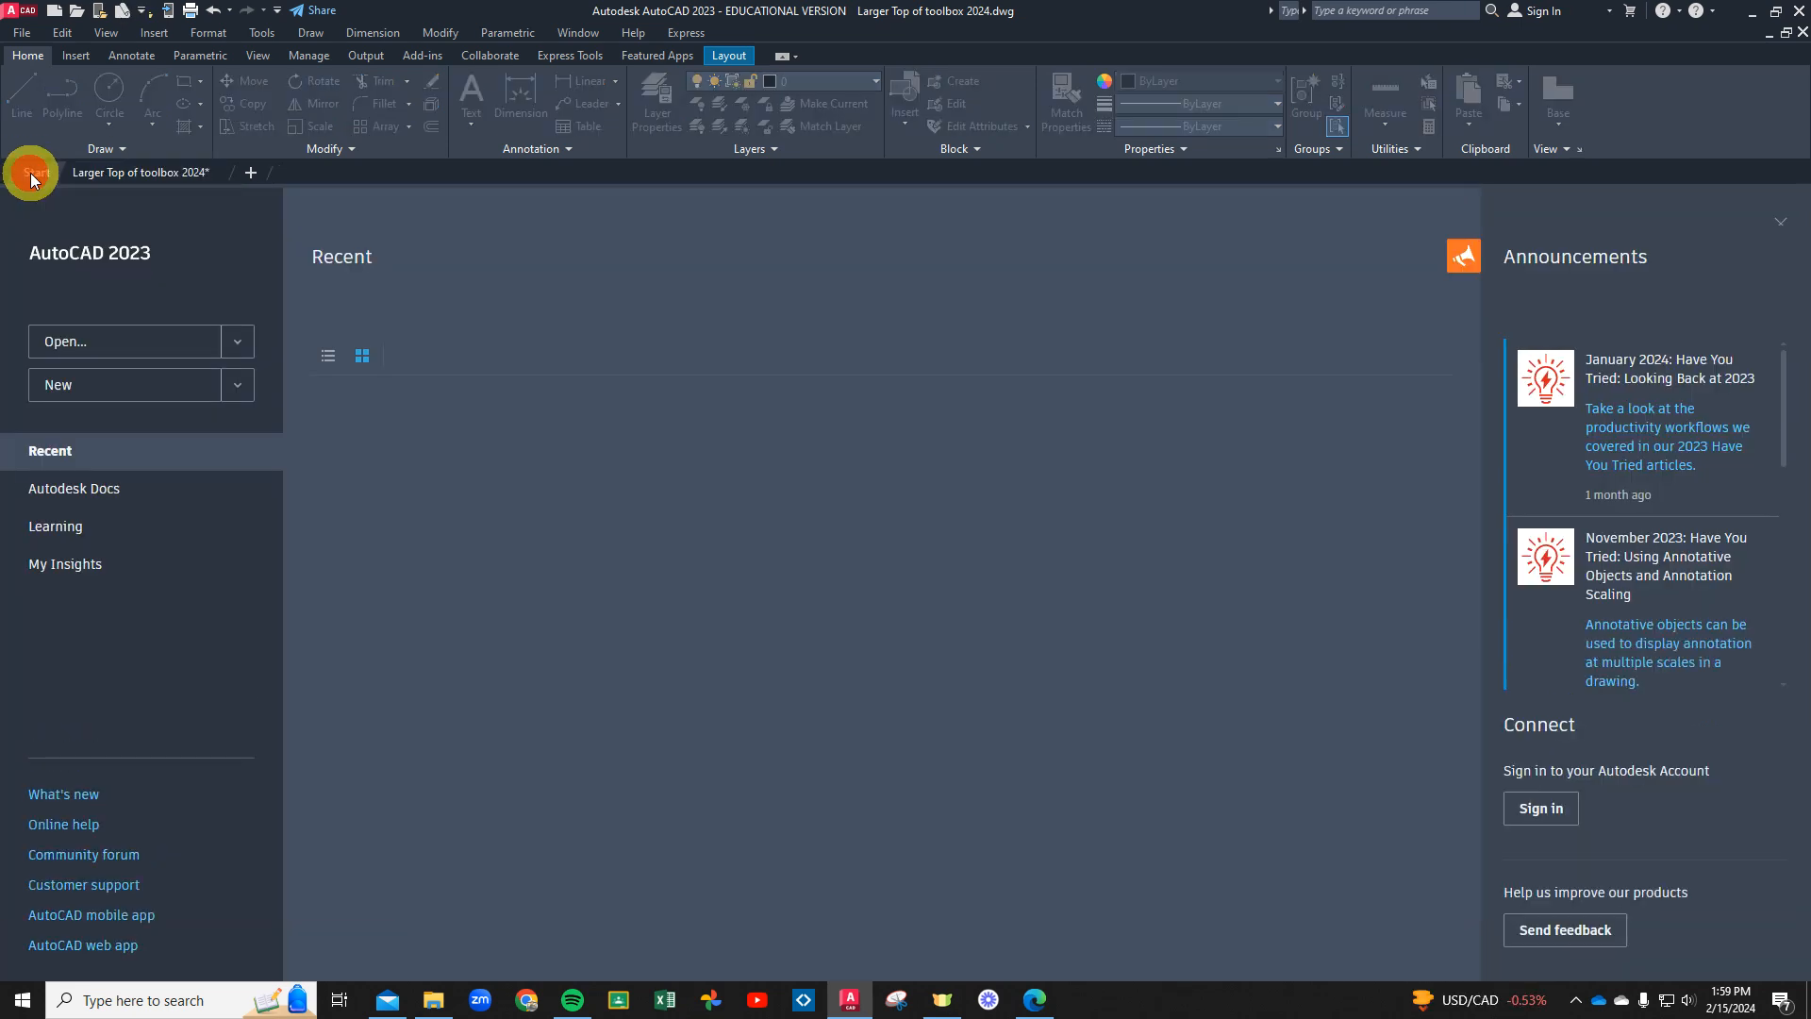
left_click(24, 364)
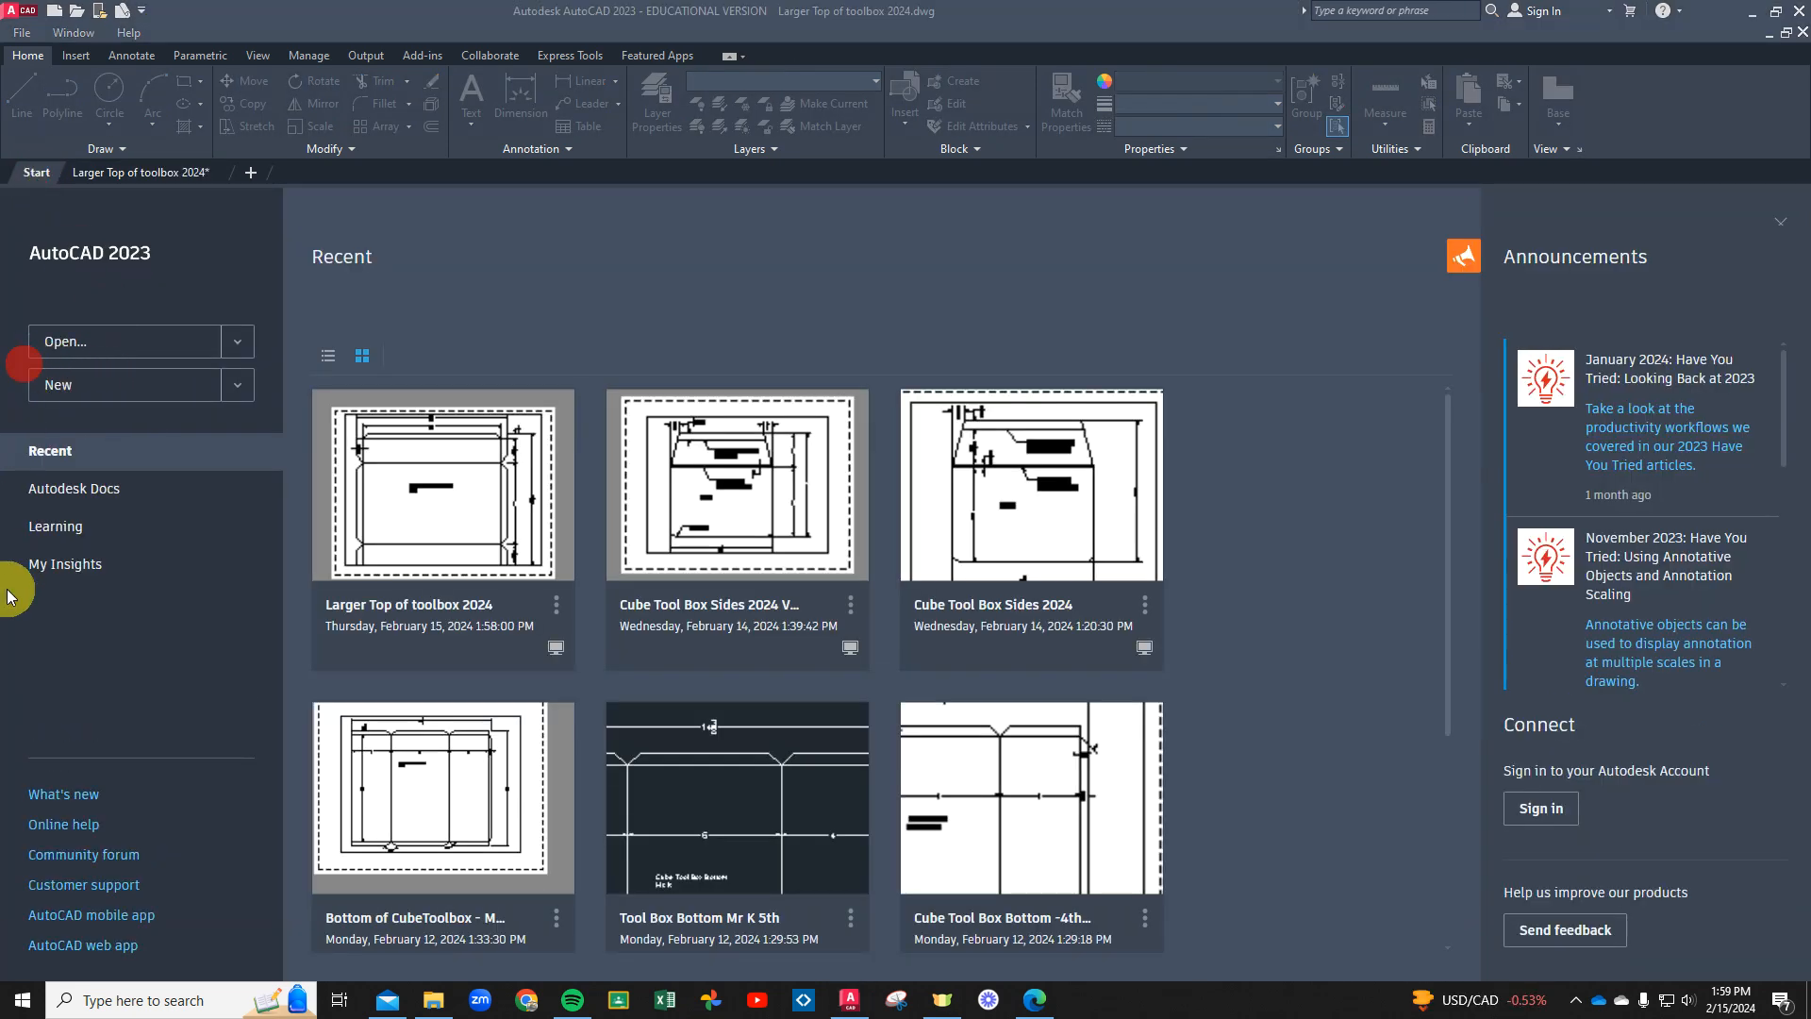
left_click(68, 392)
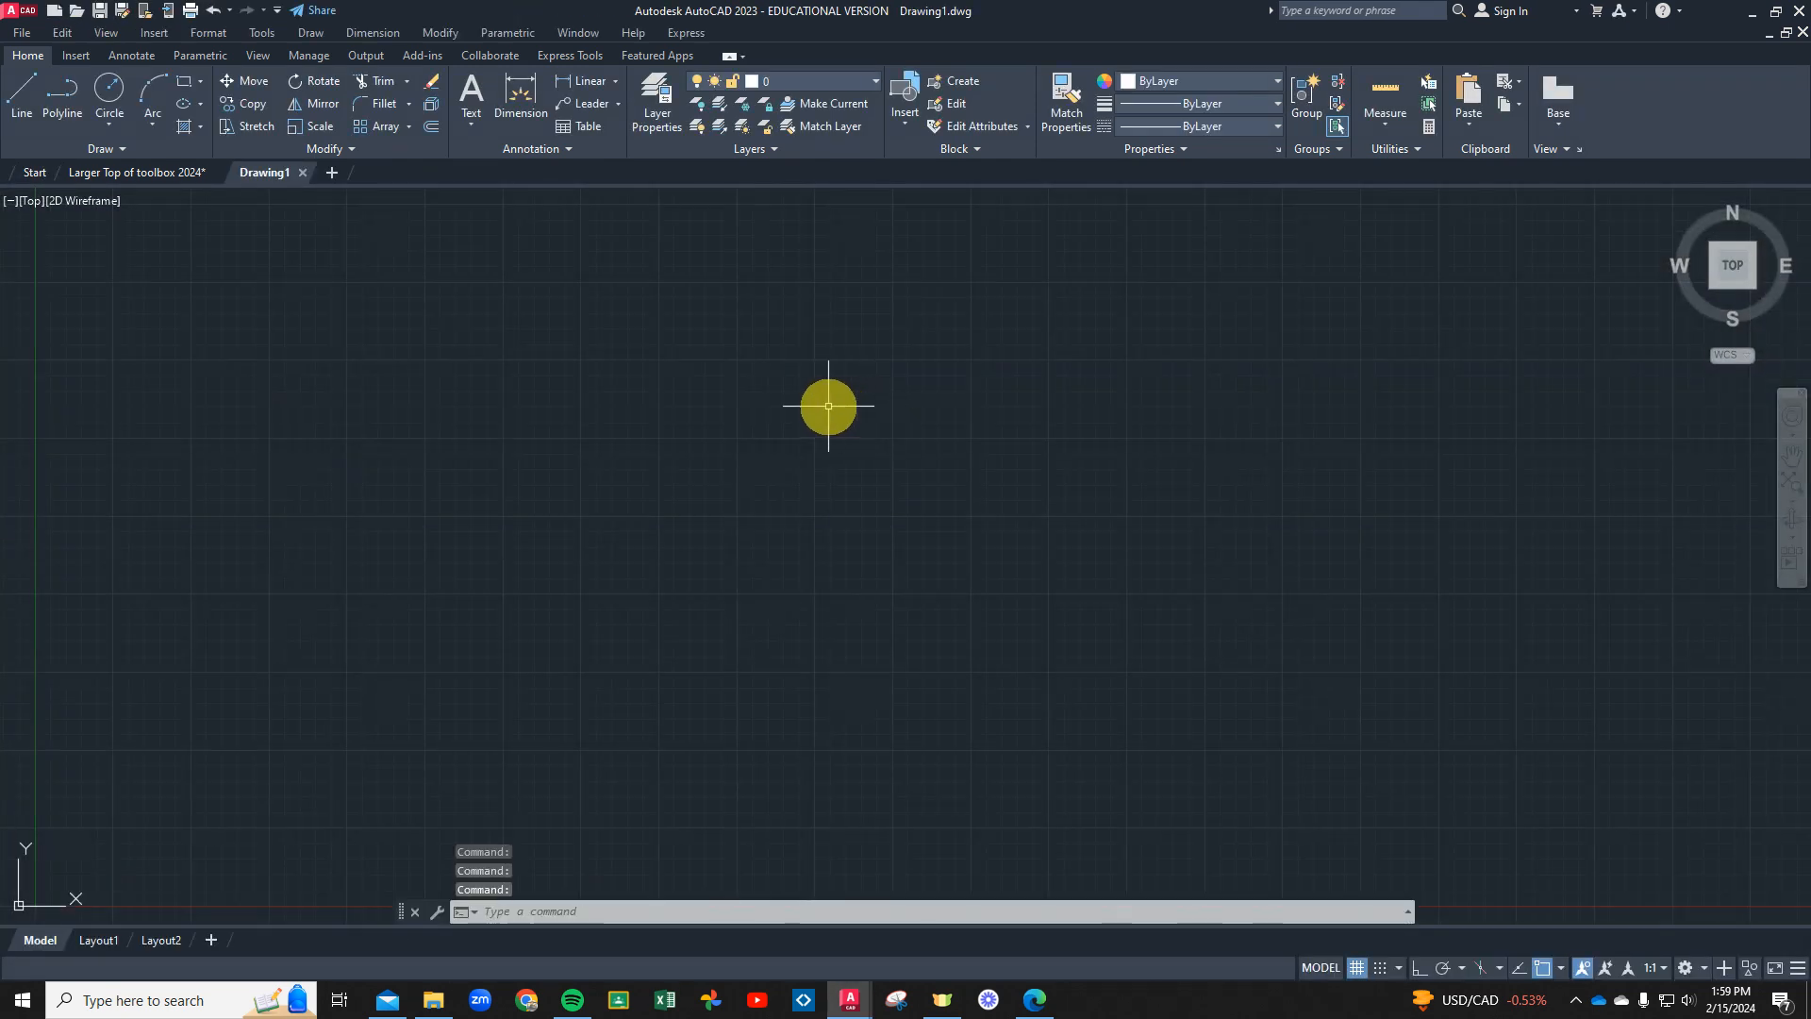
With Ortho on, draw an 11-unit horizontal base line and a 9-5/8 vertical line up from its right end
left_click(20, 95)
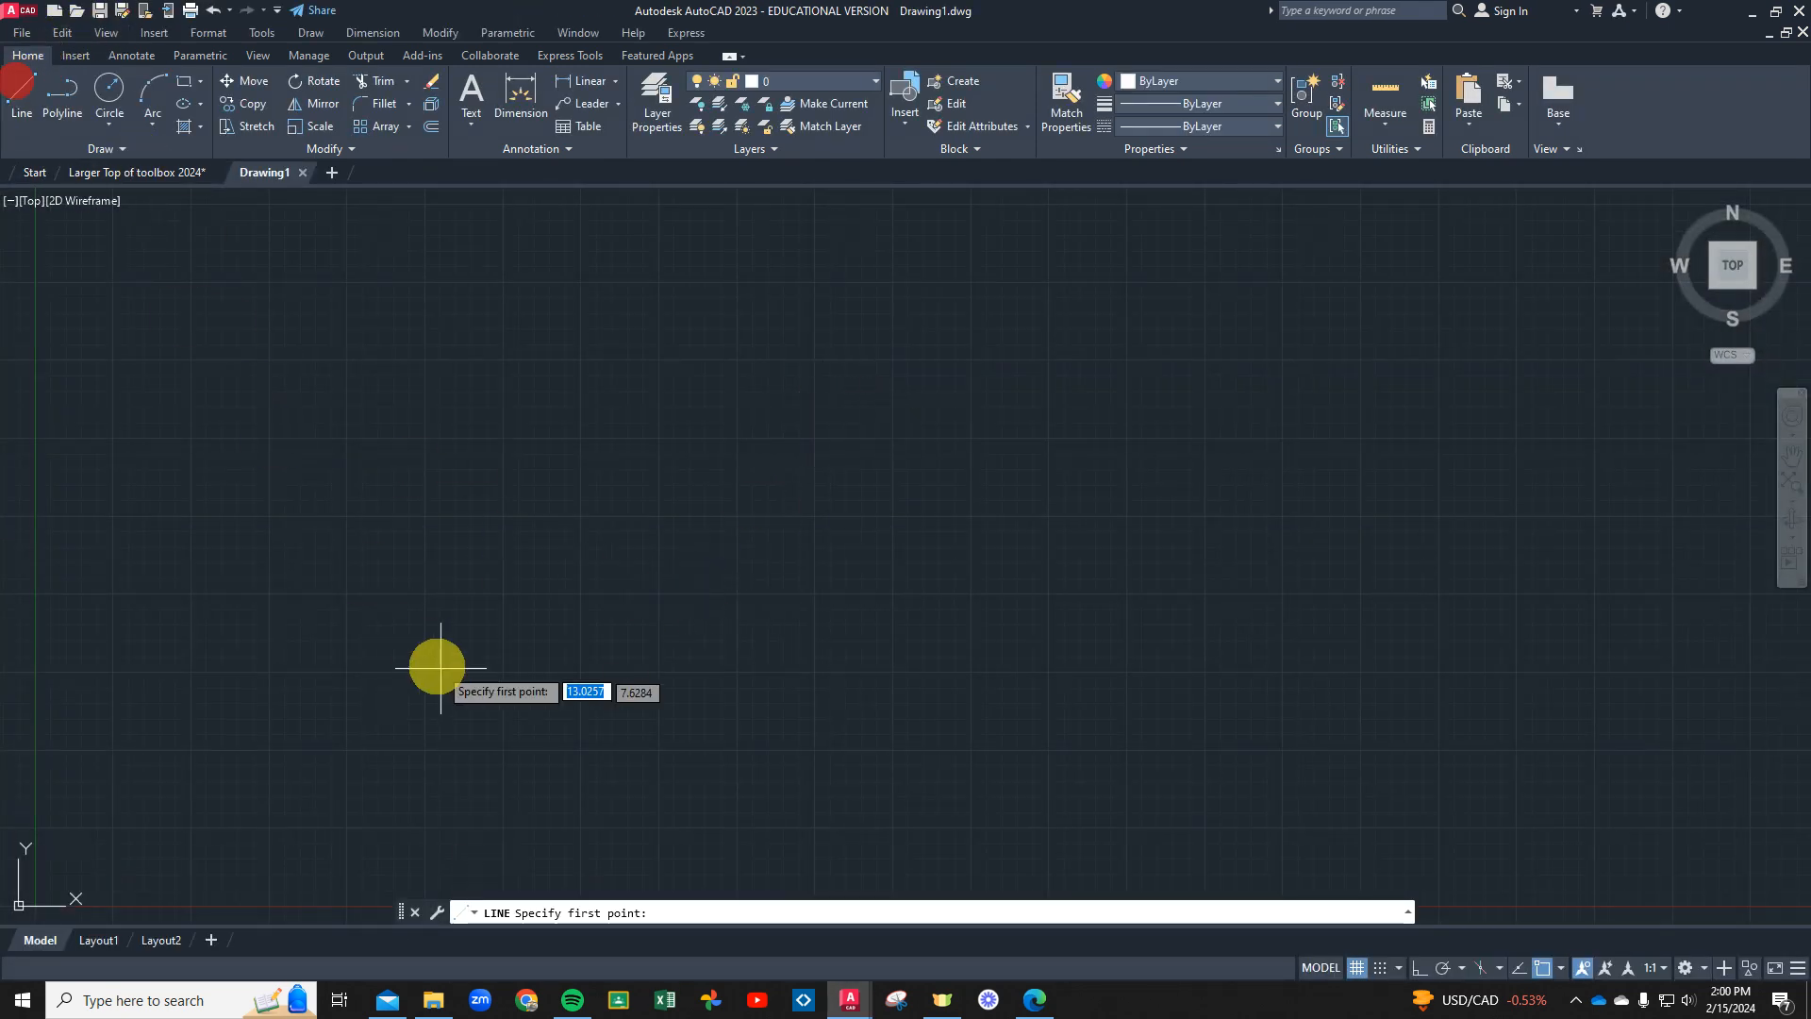
left_click(1420, 969)
left_click(212, 804)
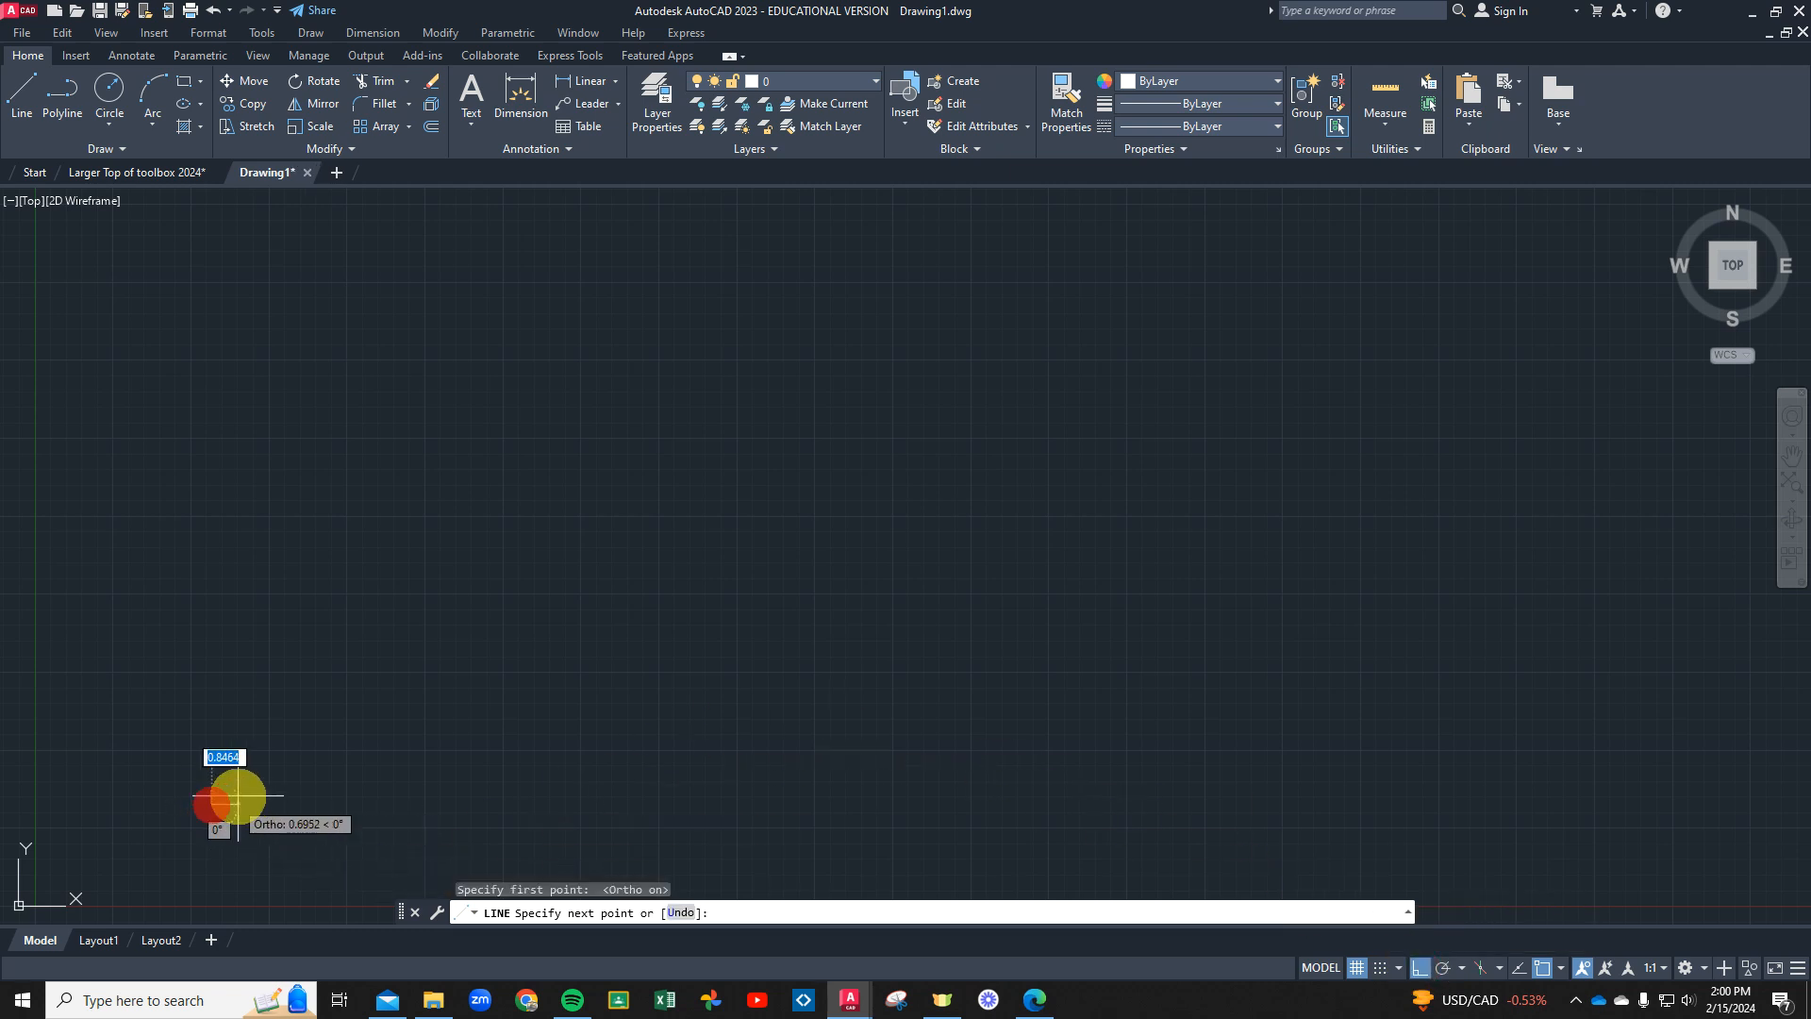
type("11")
key("Return")
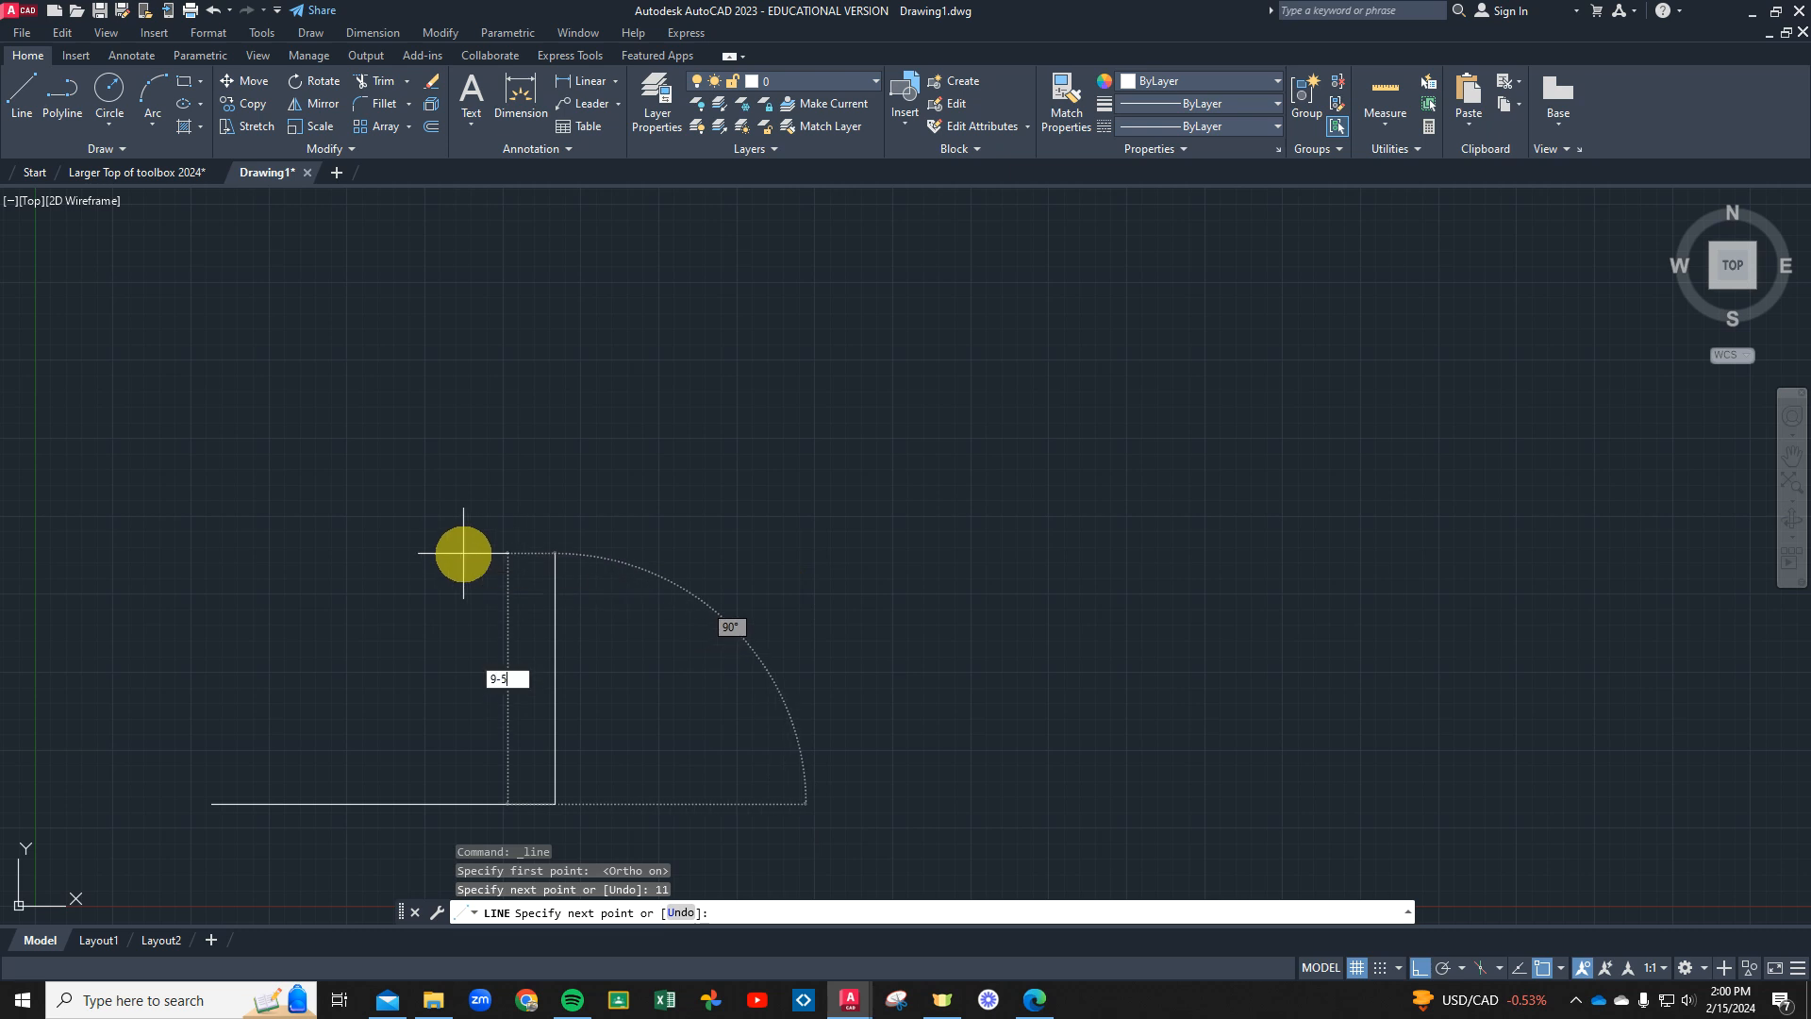
type("9-5/8")
key("Return")
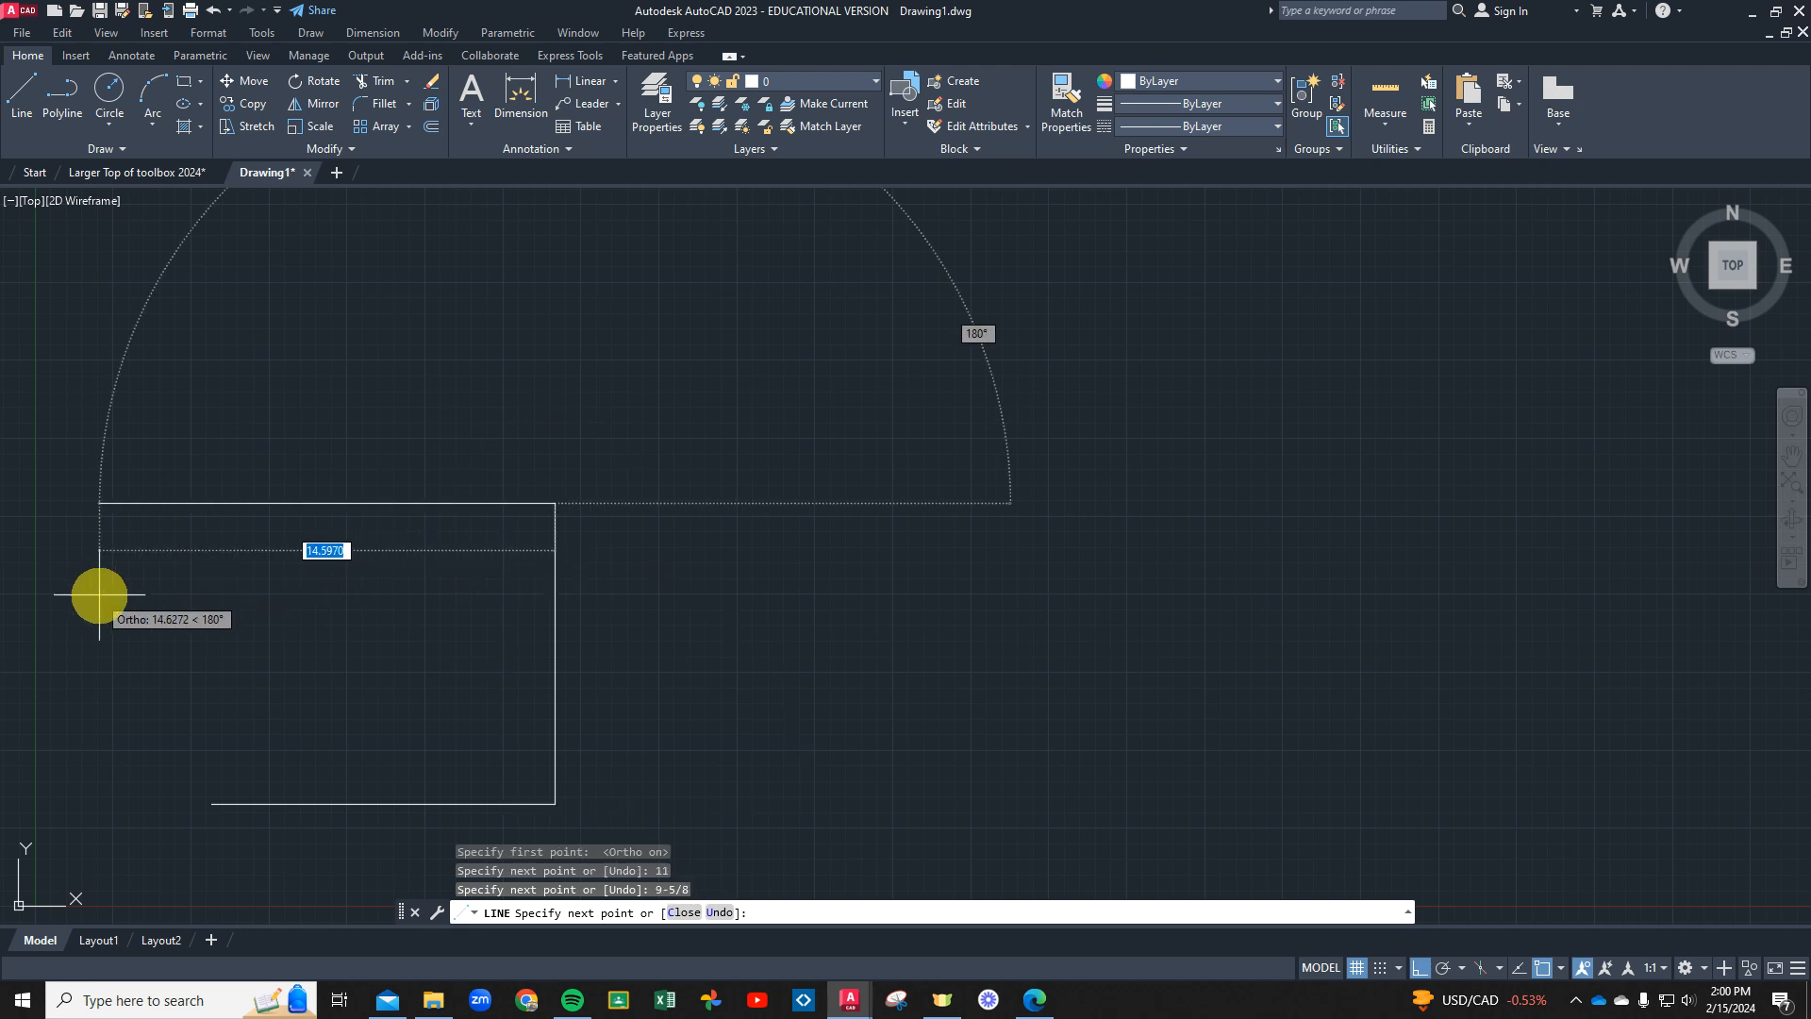
Complete the rectangular outline with an 11-unit top line to the left and a closing side down to the start point
type("11")
key("Return")
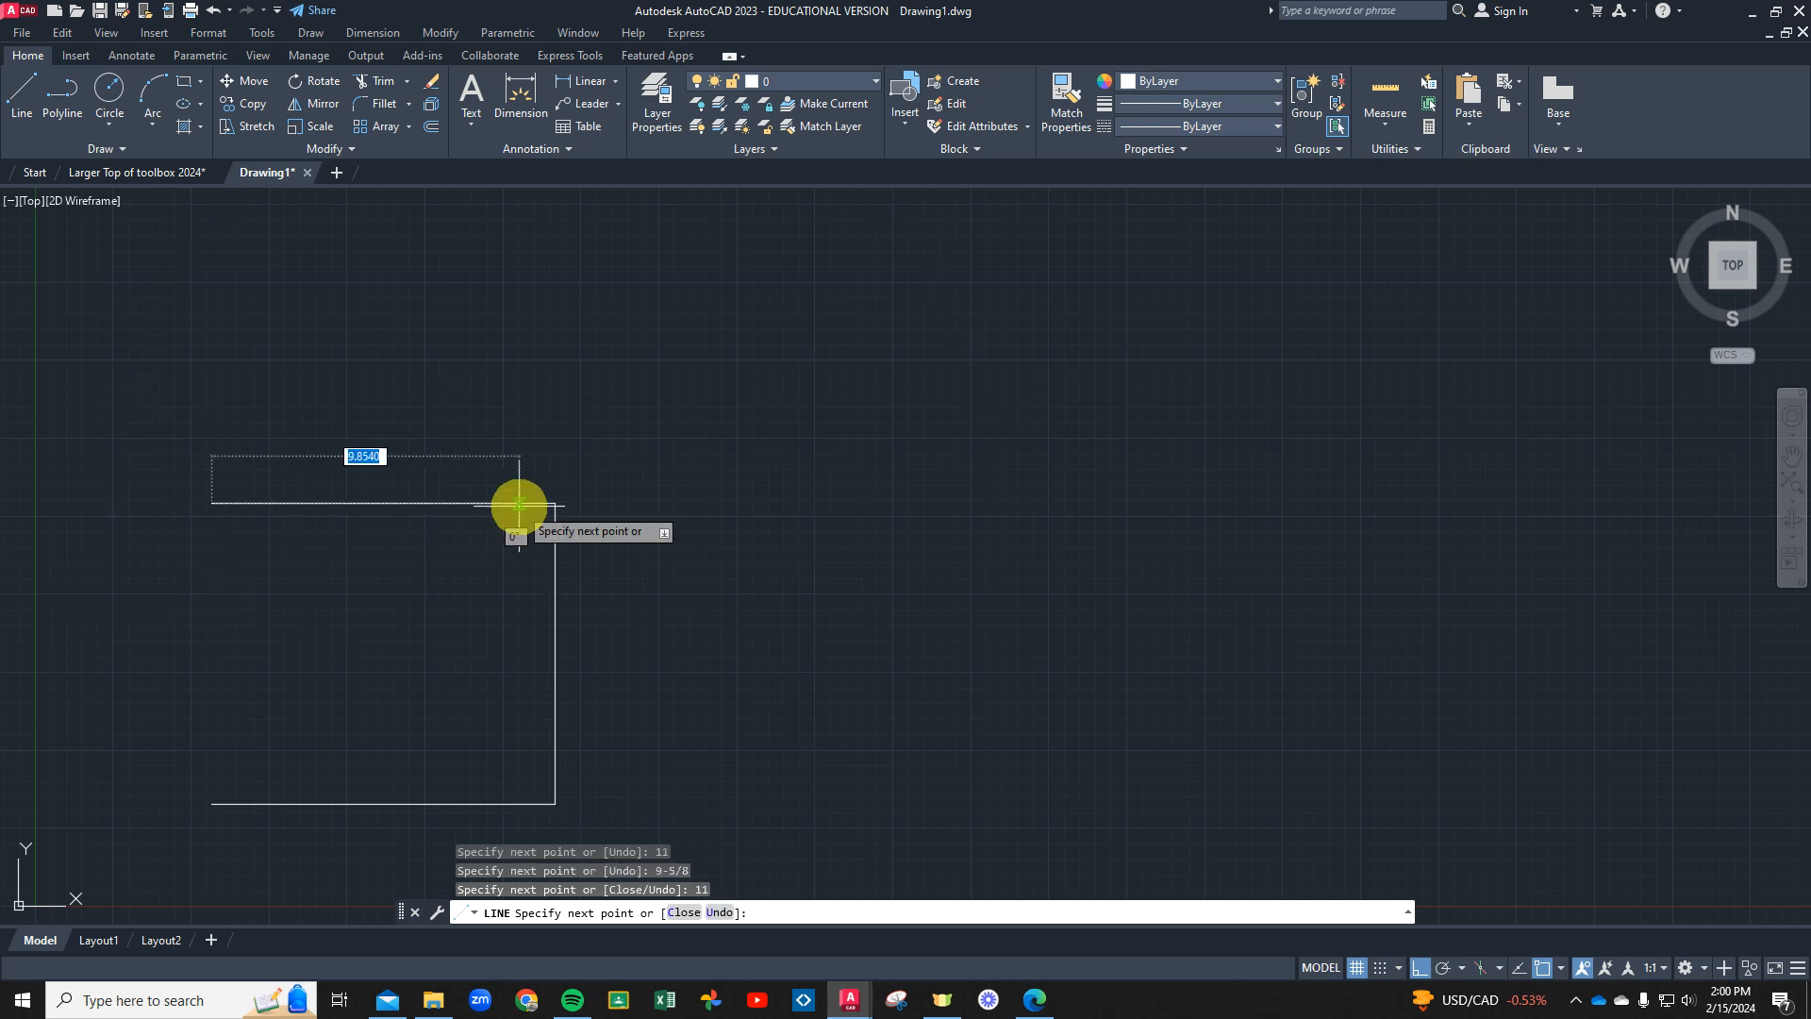
left_click(203, 801)
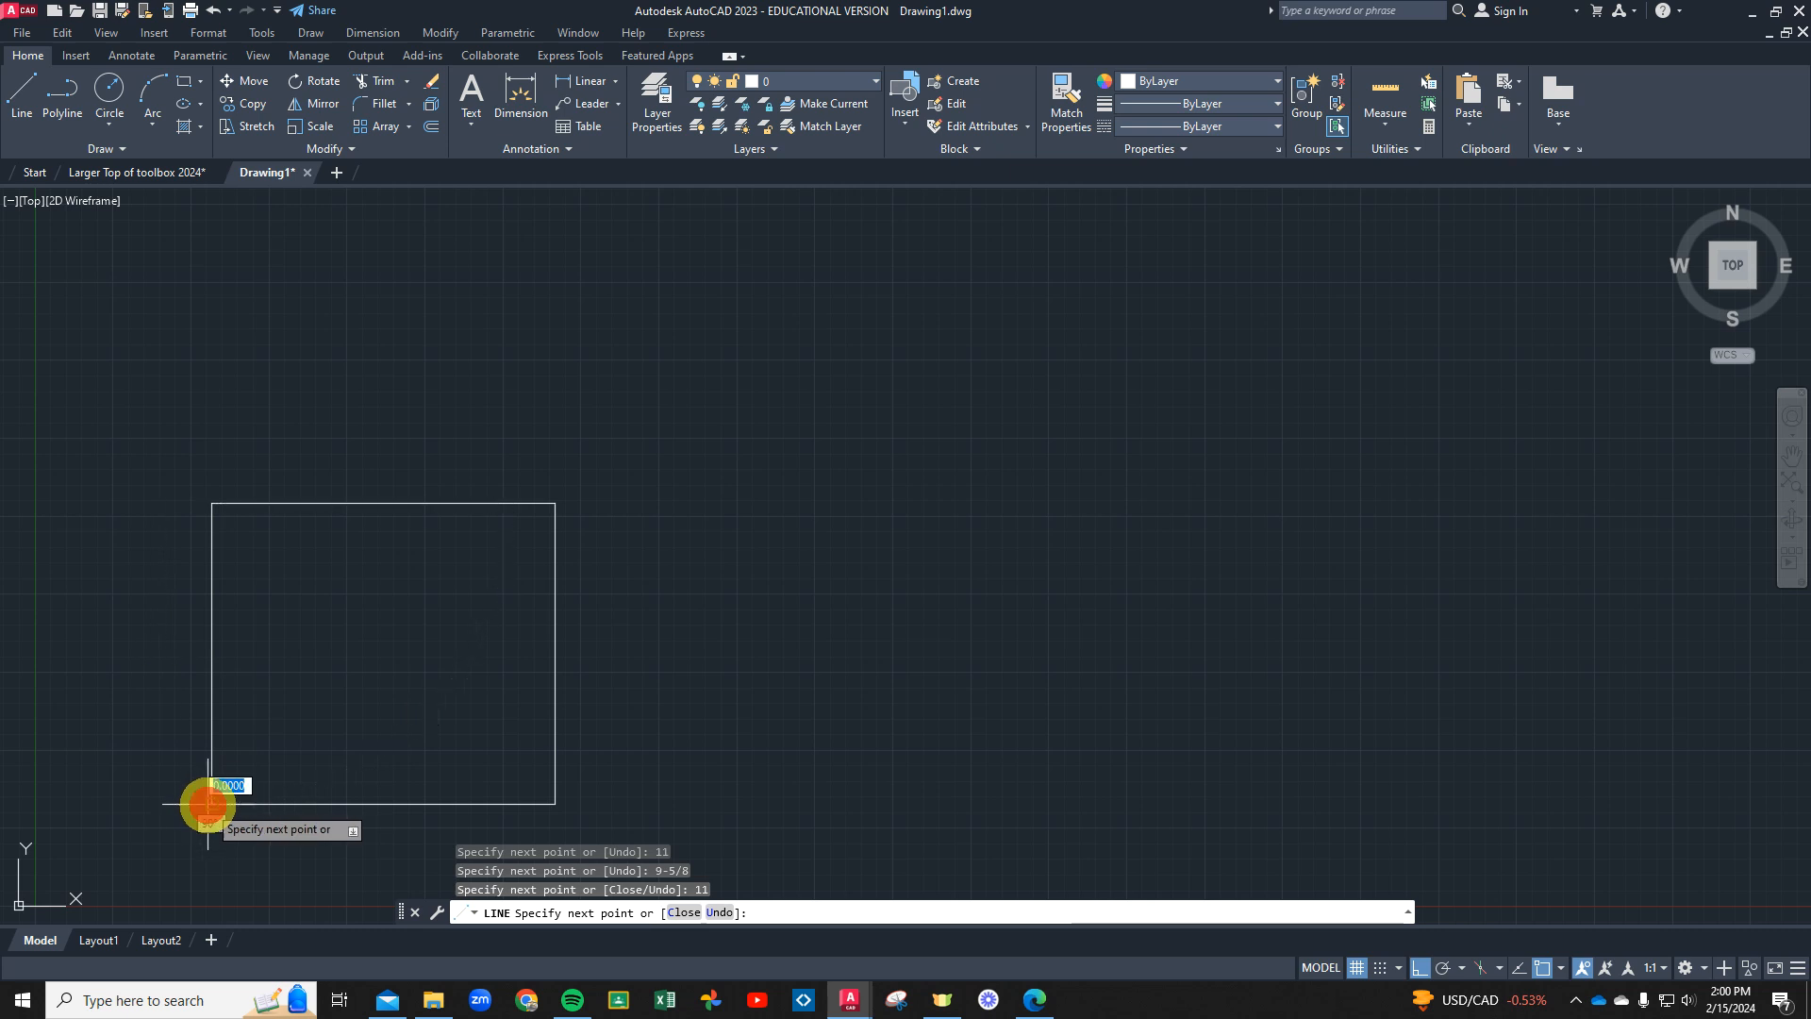
right_click(322, 686)
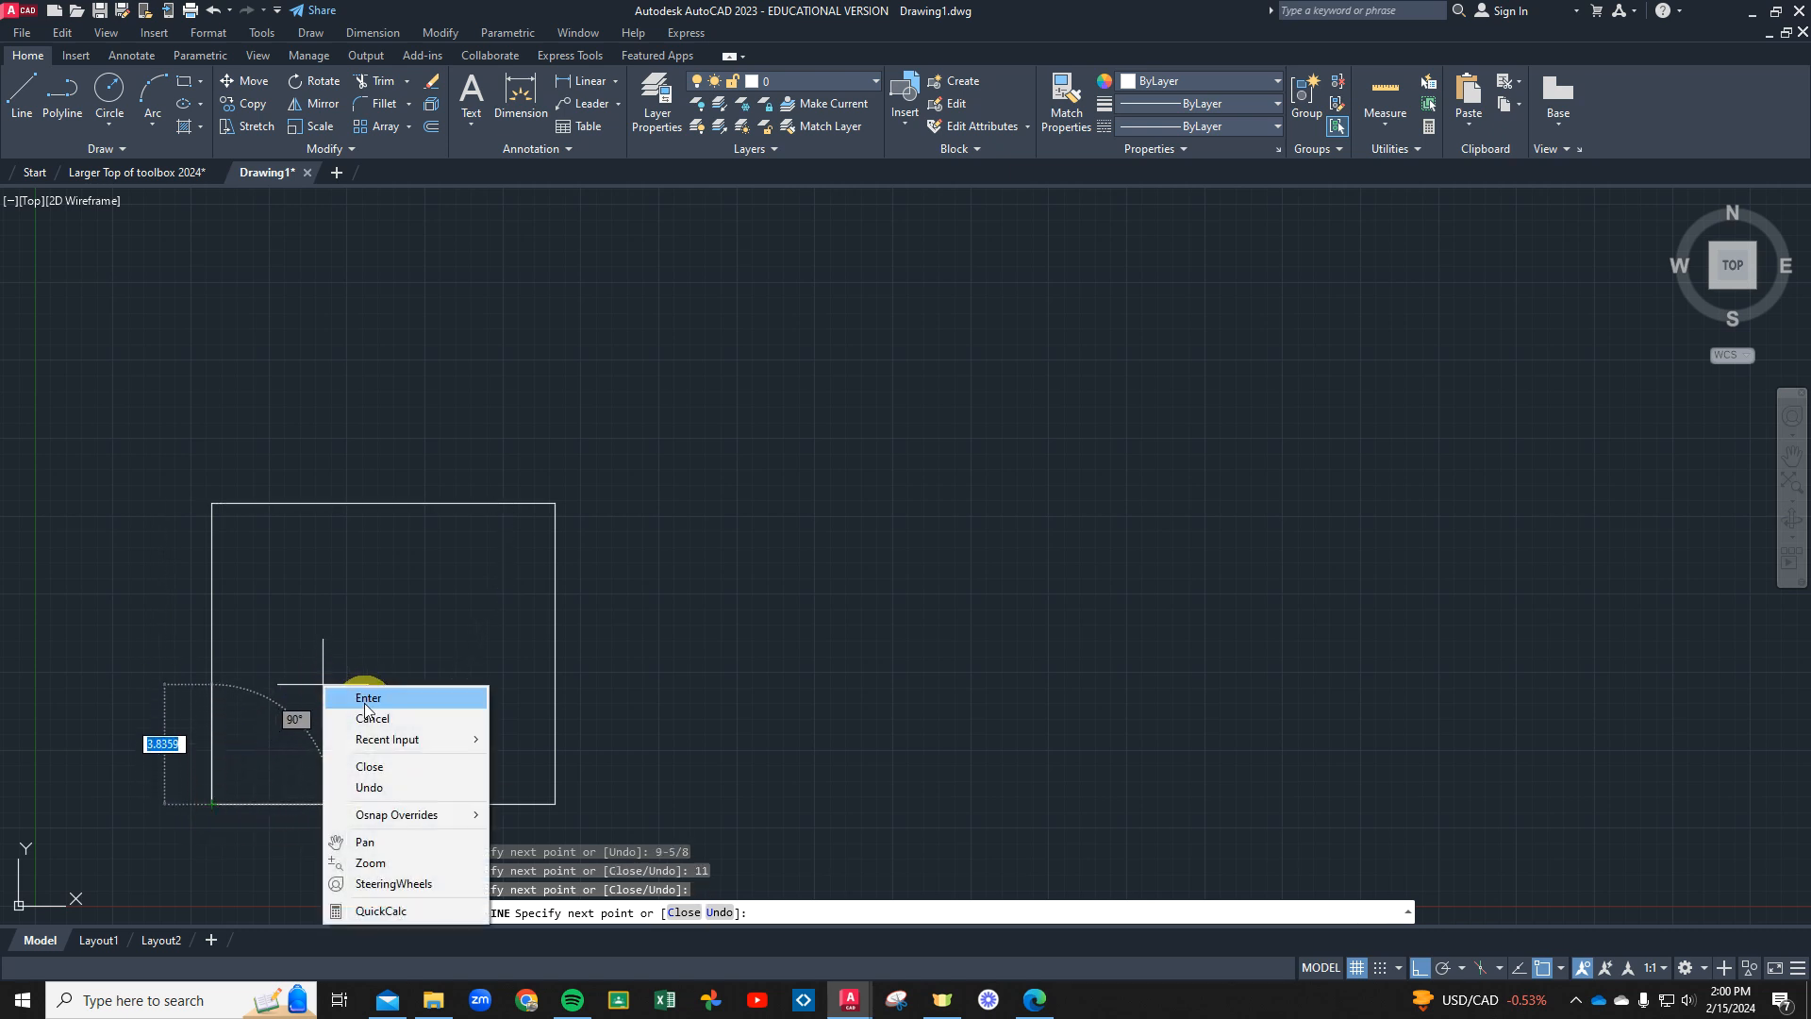
left_click(363, 696)
mouse_move(182, 670)
middle_mouse_down()
mouse_move(481, 602)
mouse_move(509, 626)
middle_mouse_up()
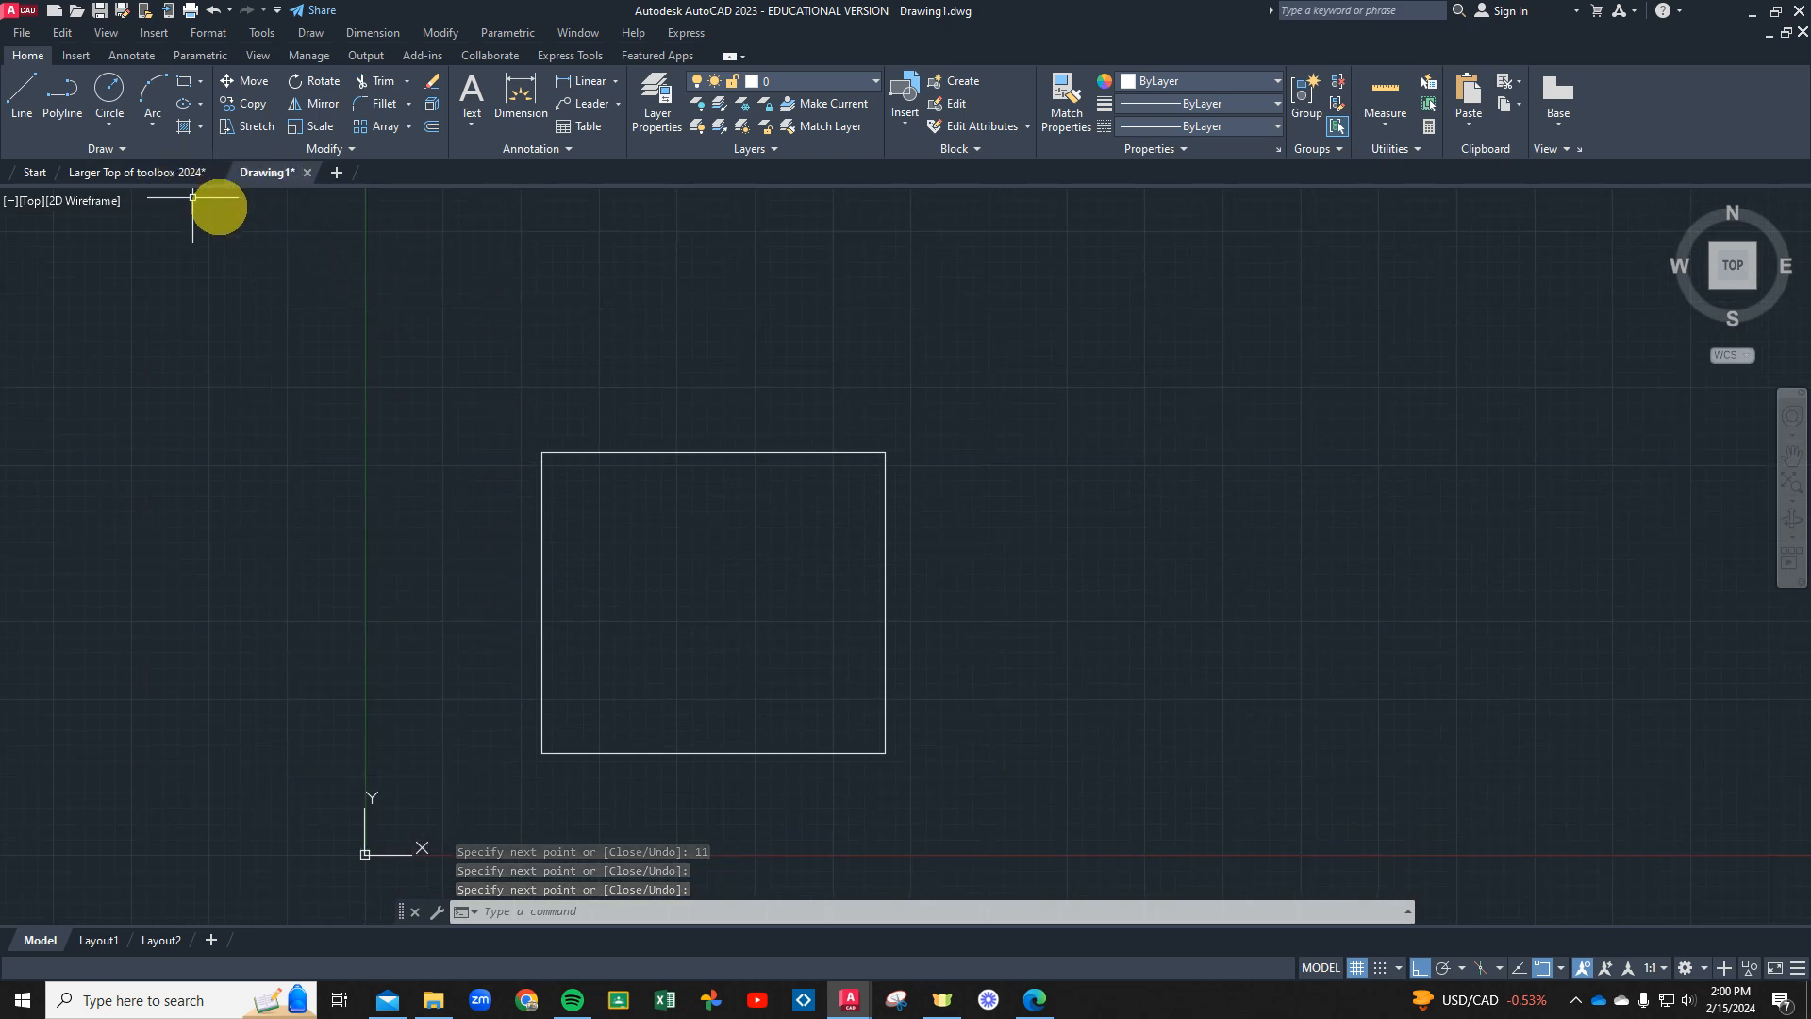
Examine the dimensions in the Larger Top of toolbox 2024 reference drawing and return to the new drawing
key("alt+Tab")
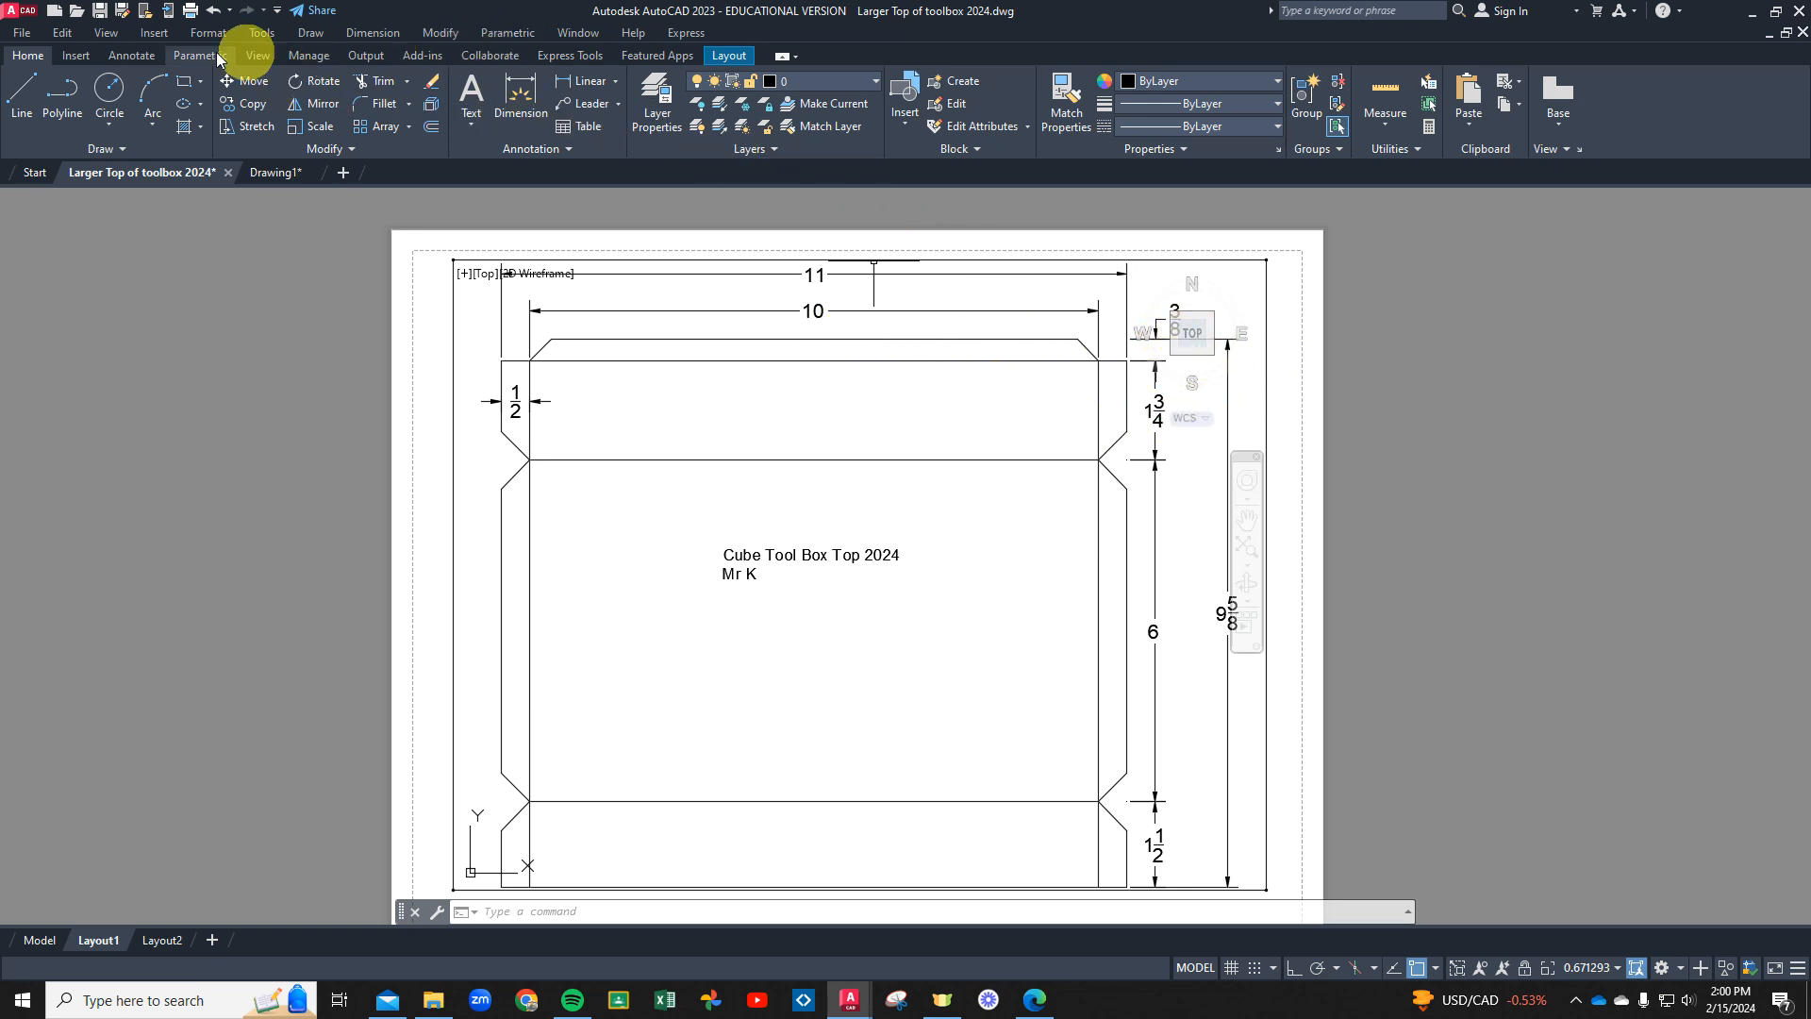
left_click(274, 175)
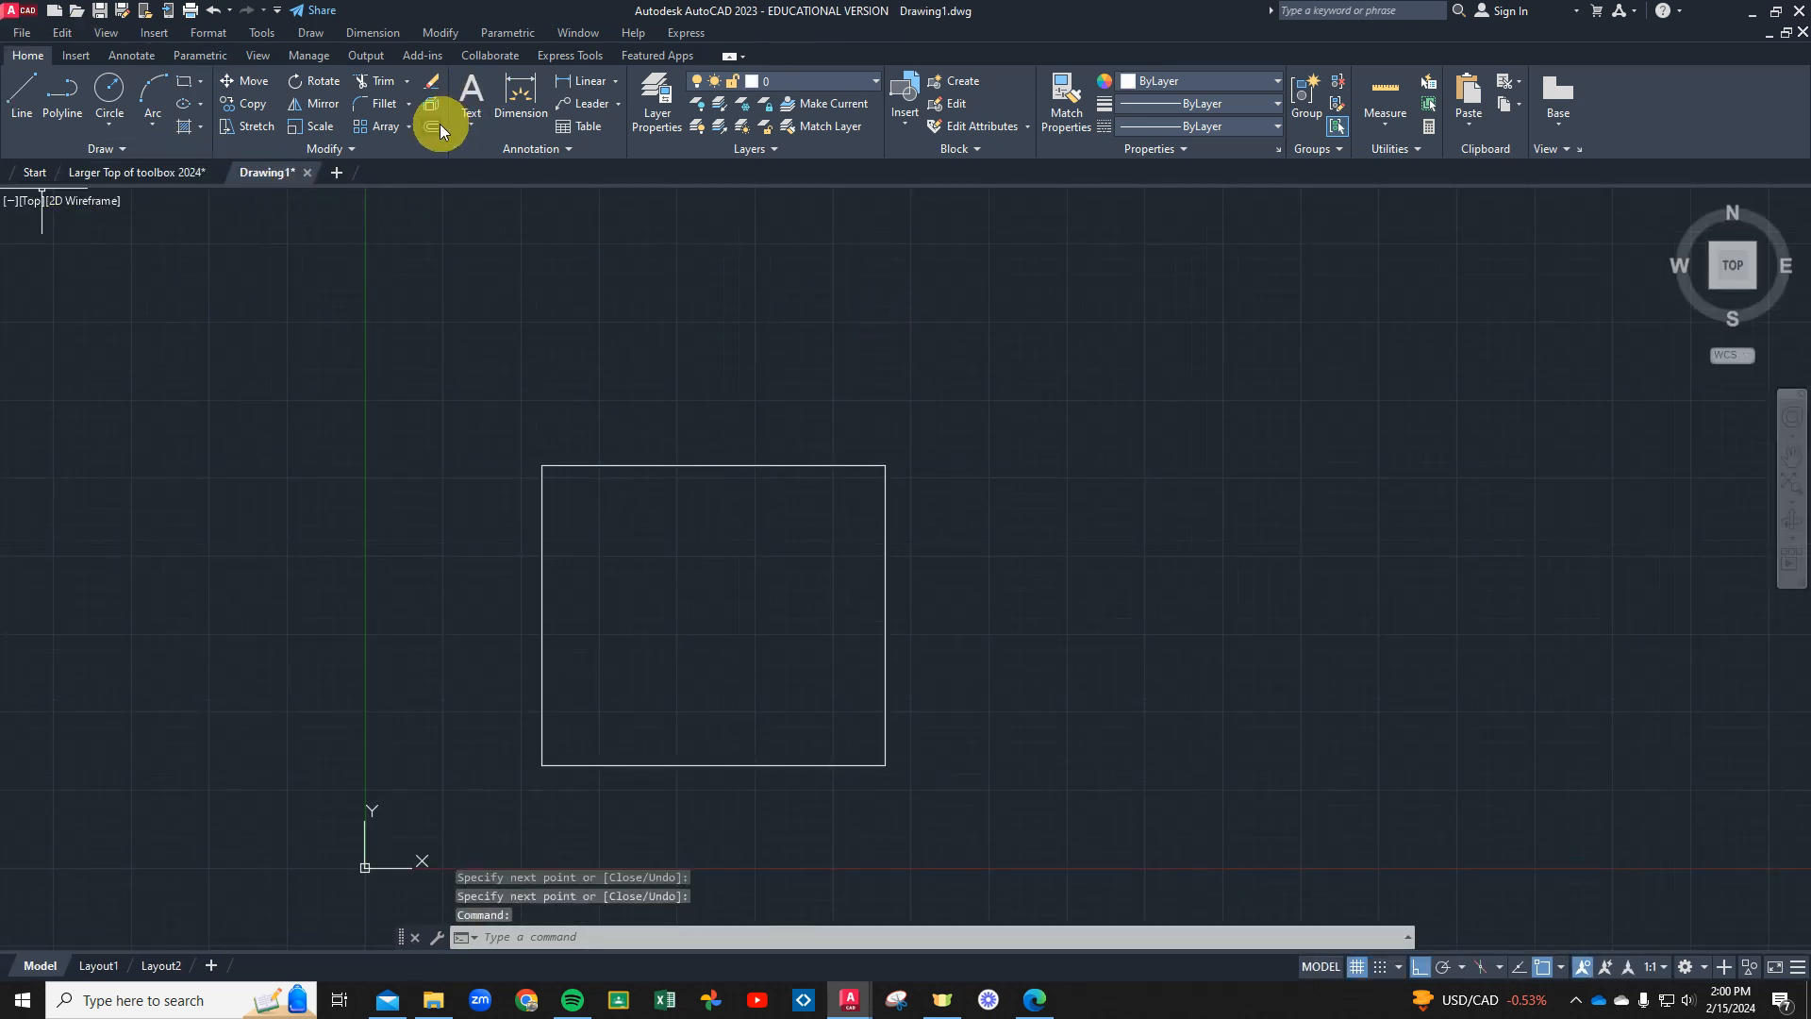
Reuse the existing "Tool Box Top" file name with the teacher's name for saving in Metals 1, but decline replacing that file
left_click(99, 12)
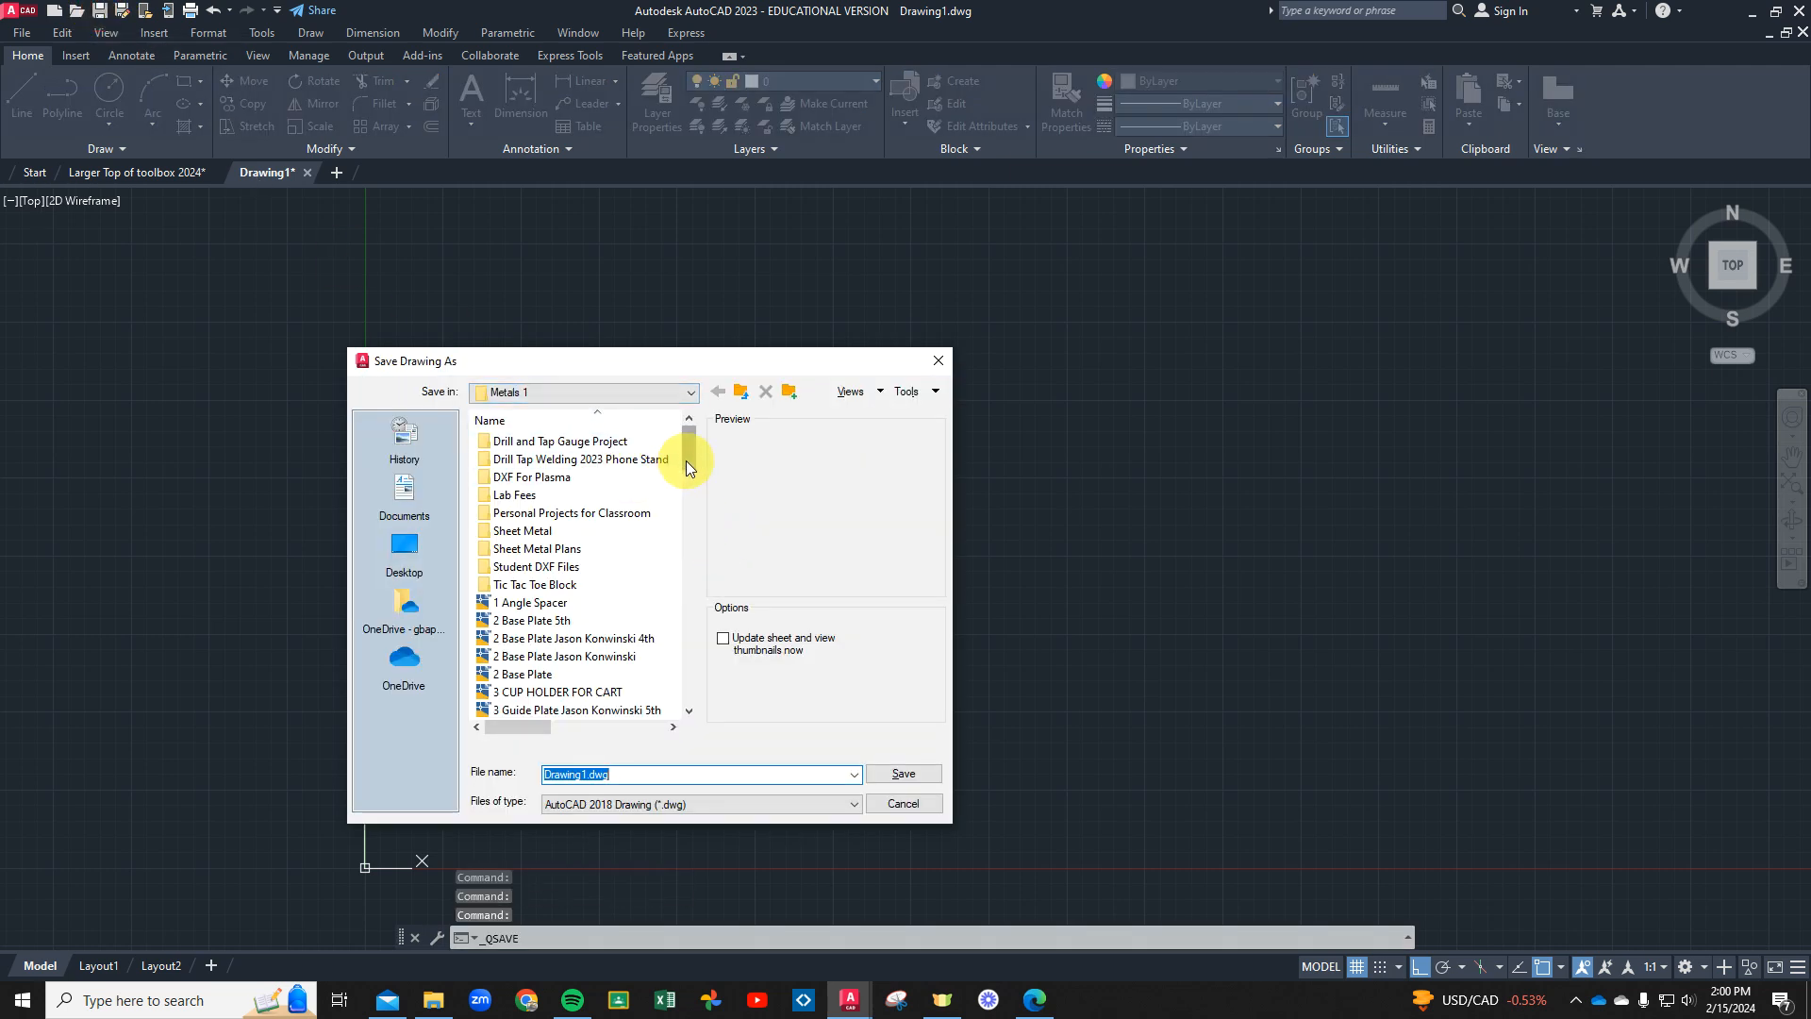
left_click_drag(688, 454, 687, 483)
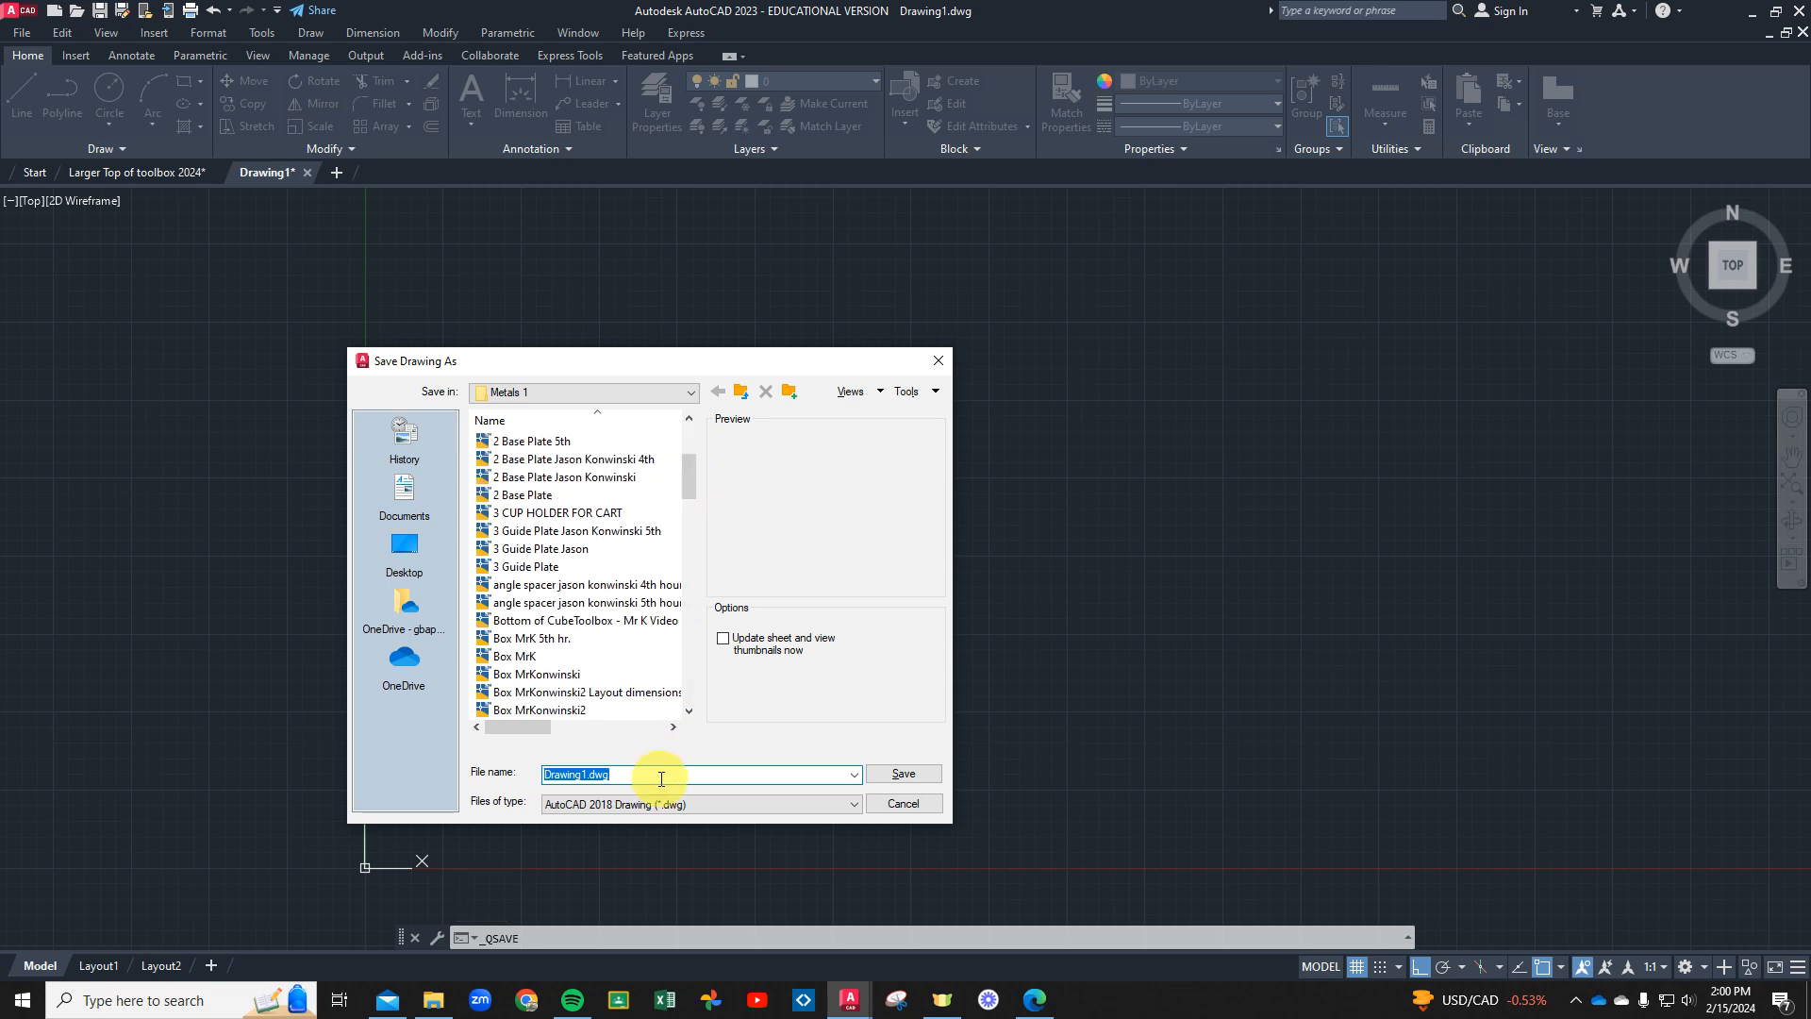
type("Tool")
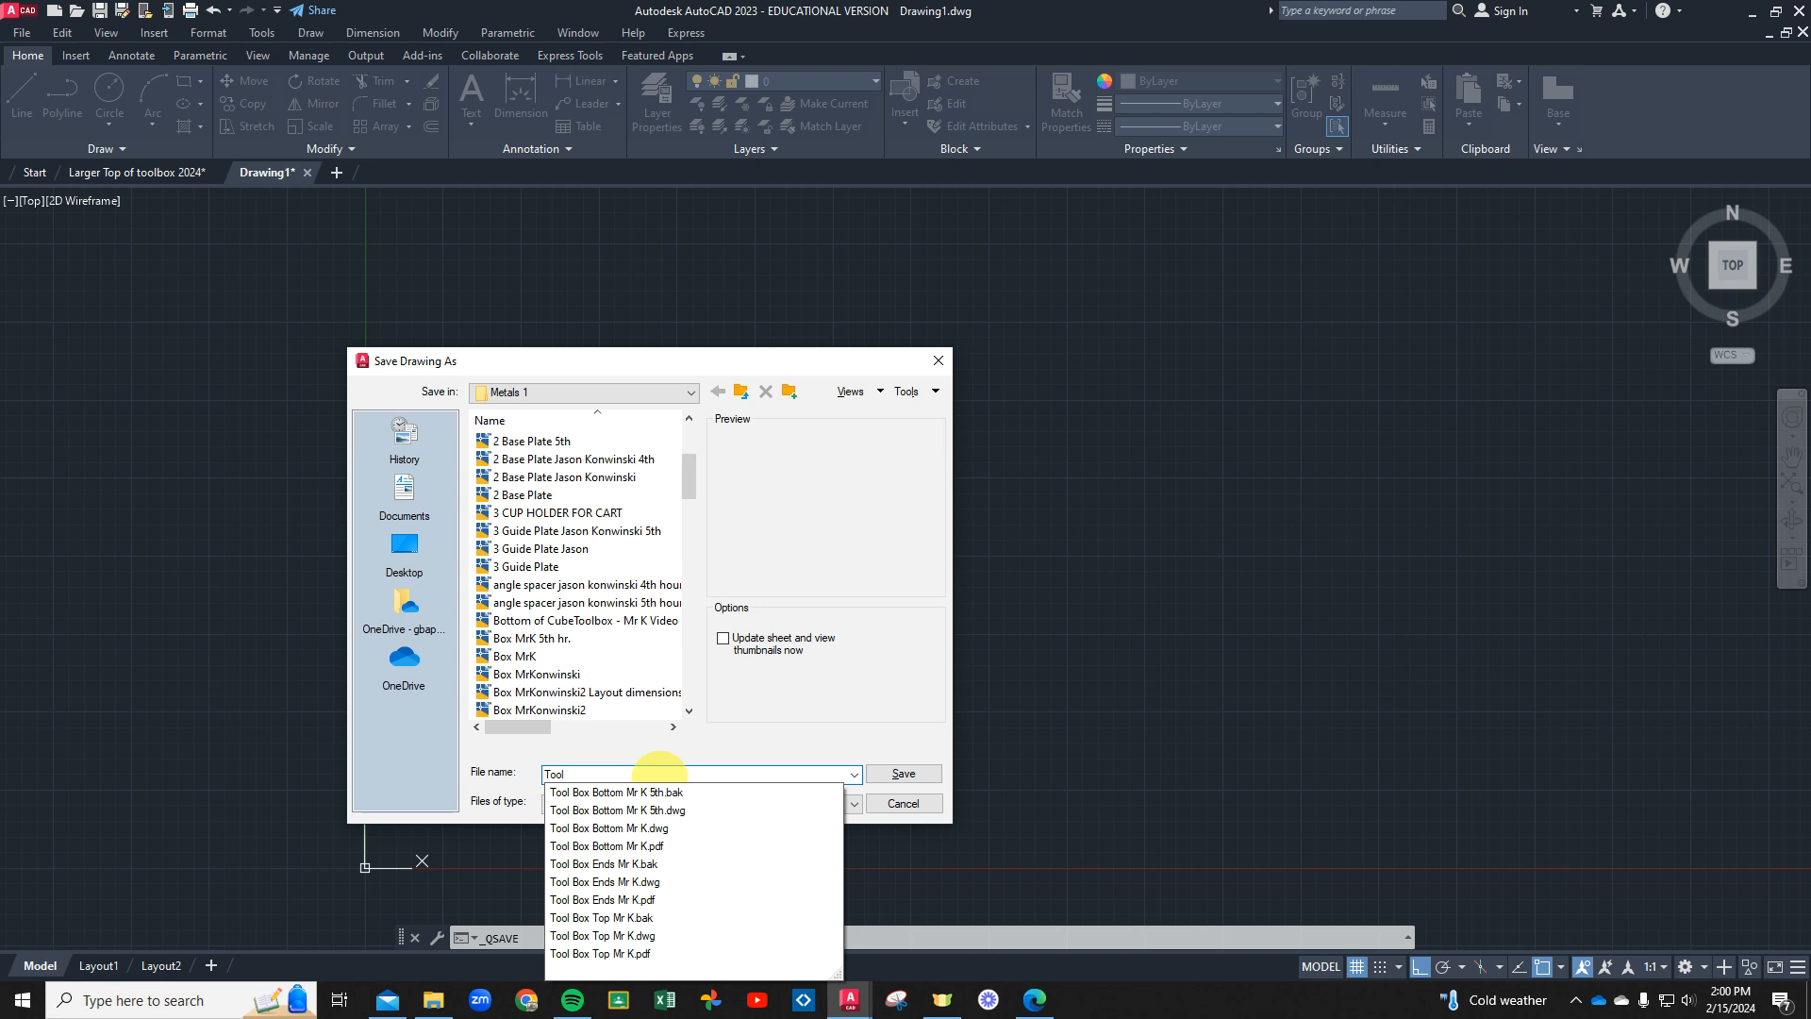
key("Down")
key("Down")
key("Down")
key("Down")
key("Down")
key("Down")
key("Down")
key("Down")
key("Down")
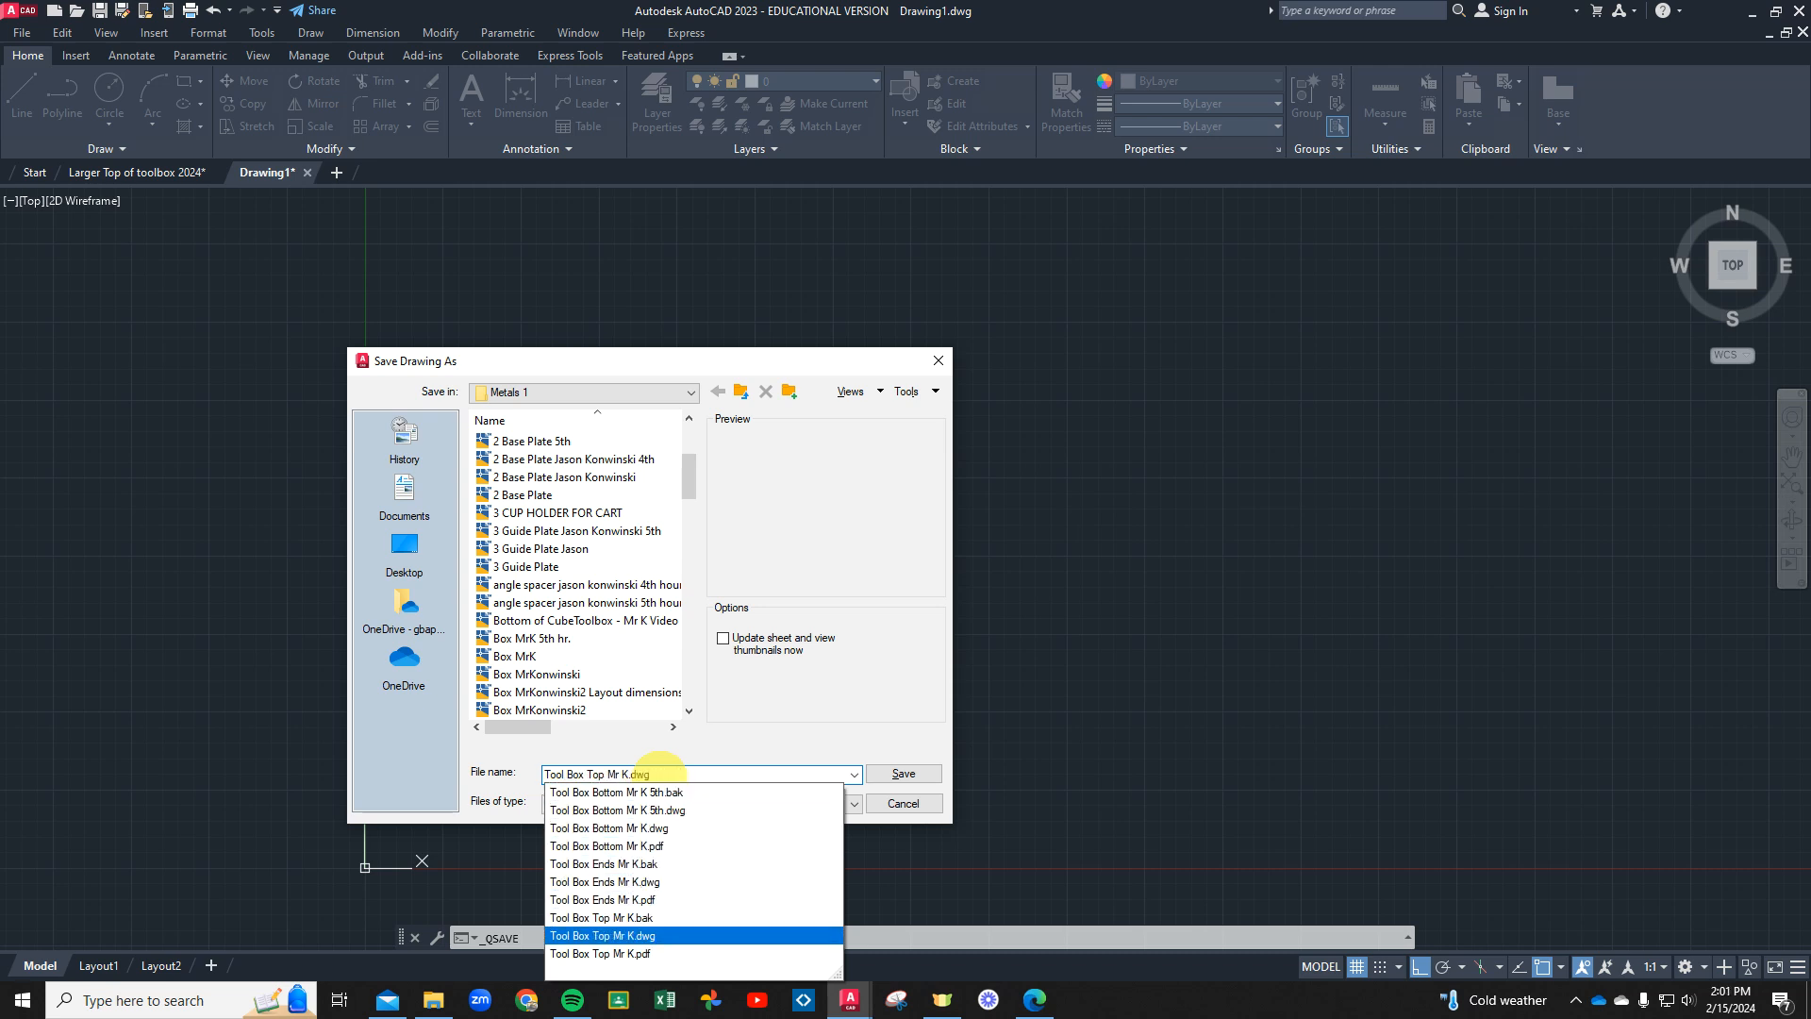
key("Return")
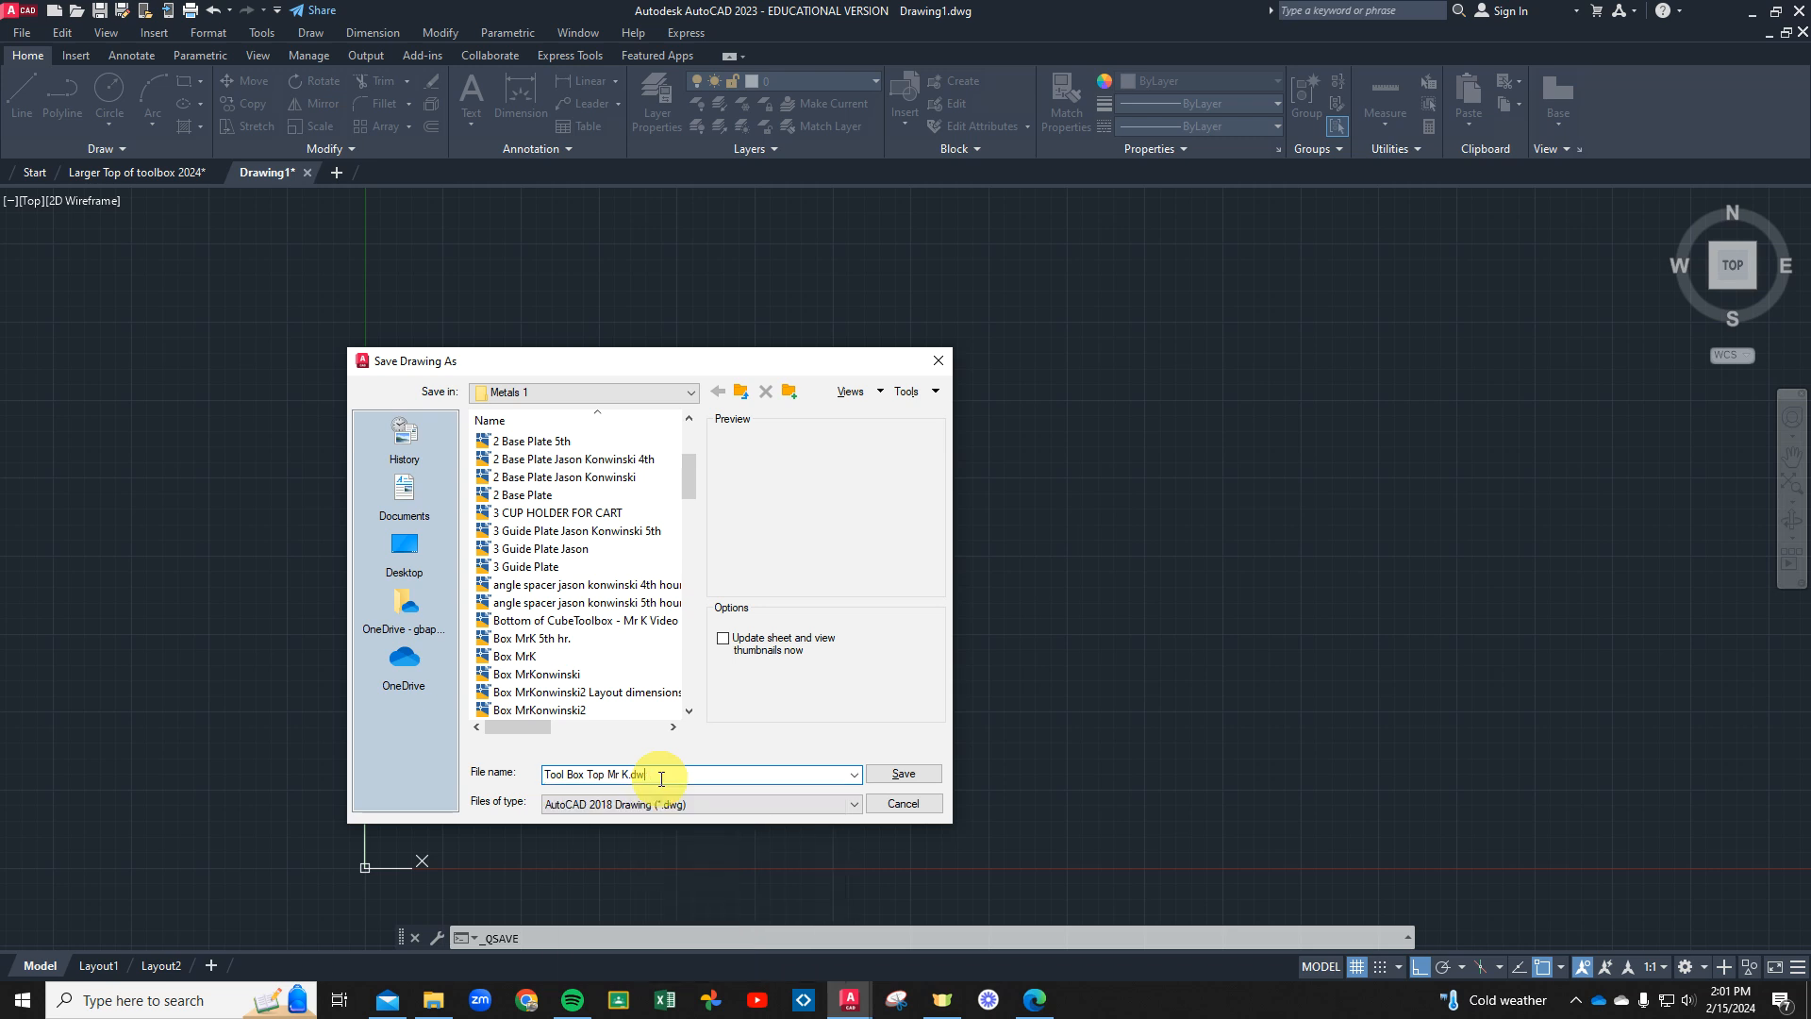
key("BackSpace")
key("BackSpace")
left_click(898, 775)
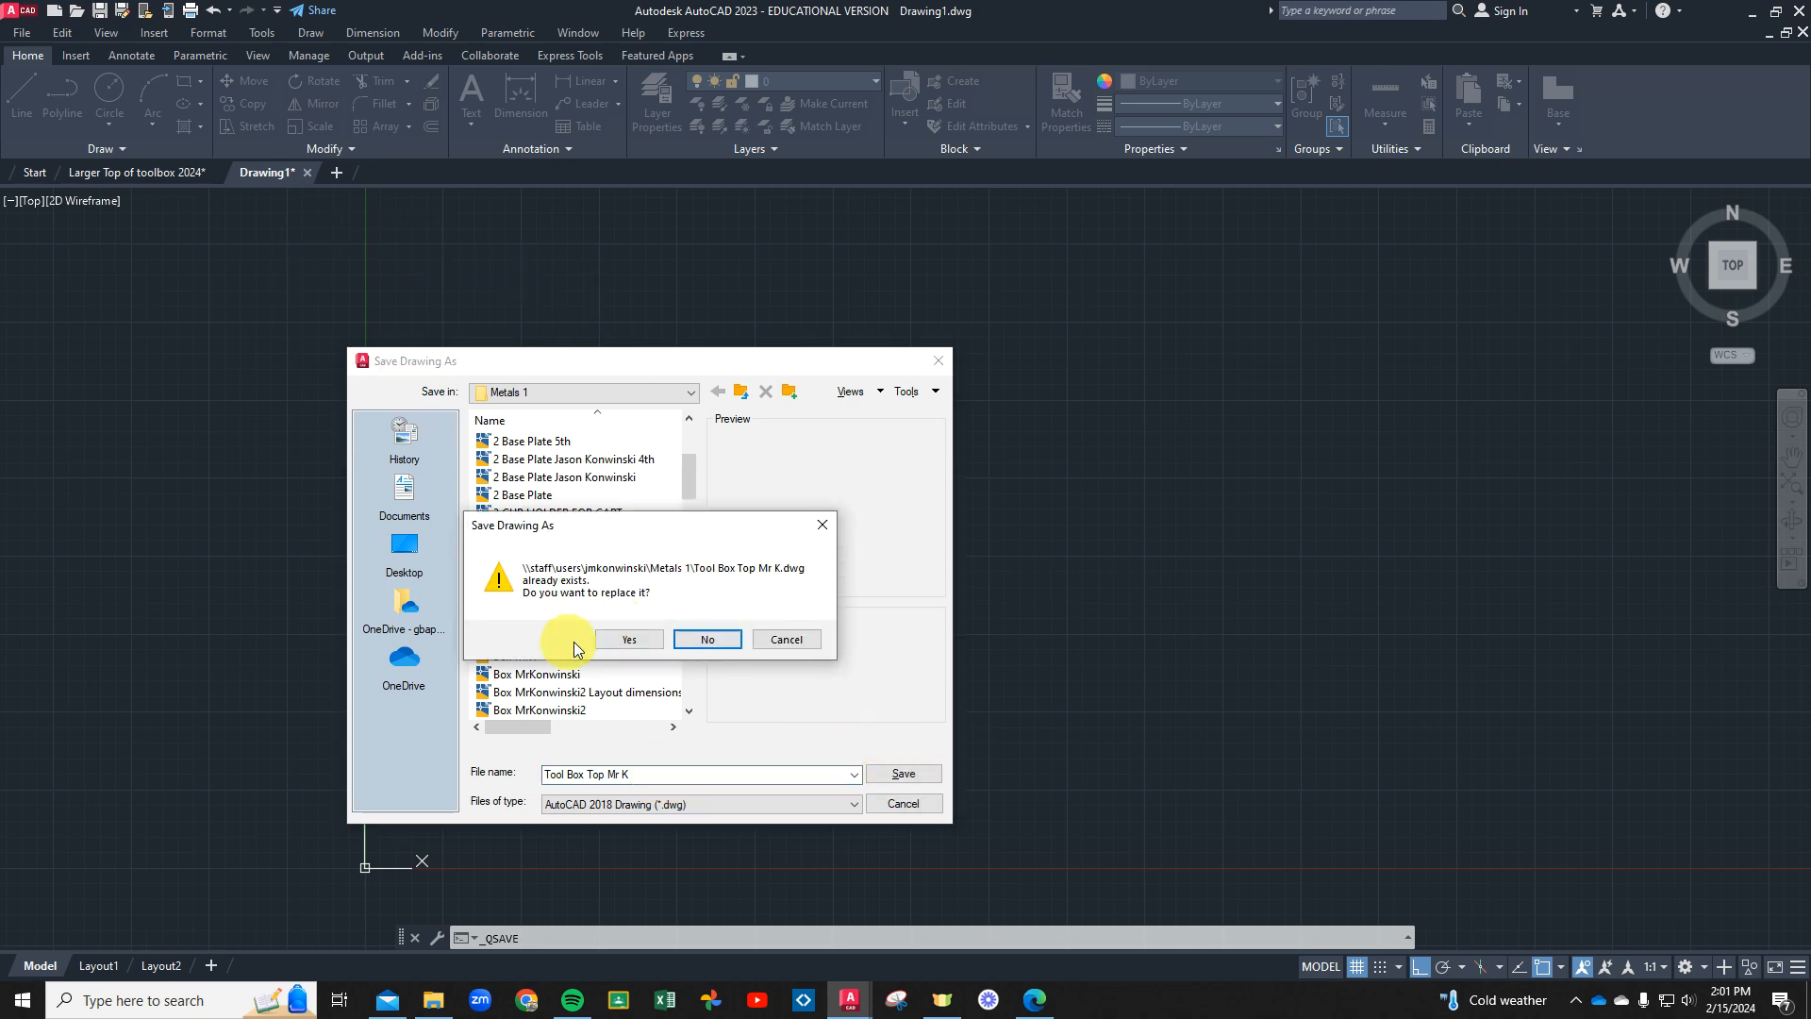
left_click(774, 642)
Append "For Vid" to the proposed file name and save the drawing in the Metals 1 folder
left_click(673, 775)
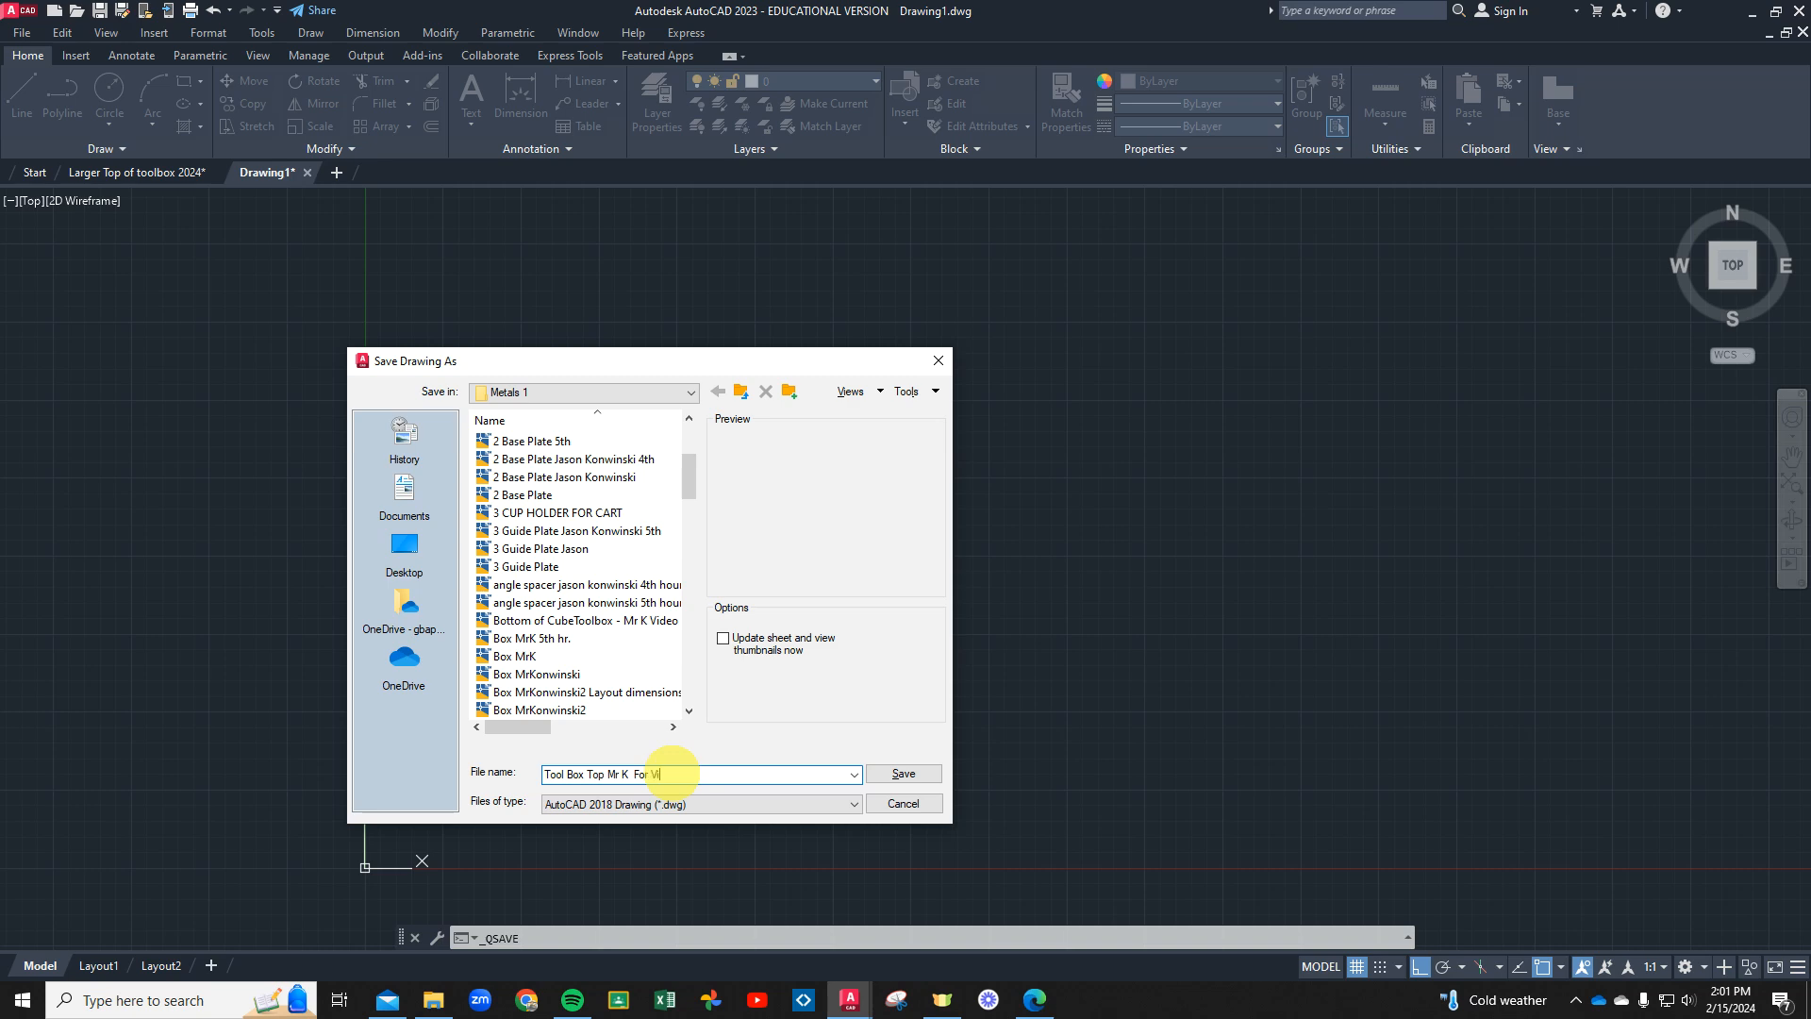
key("Return")
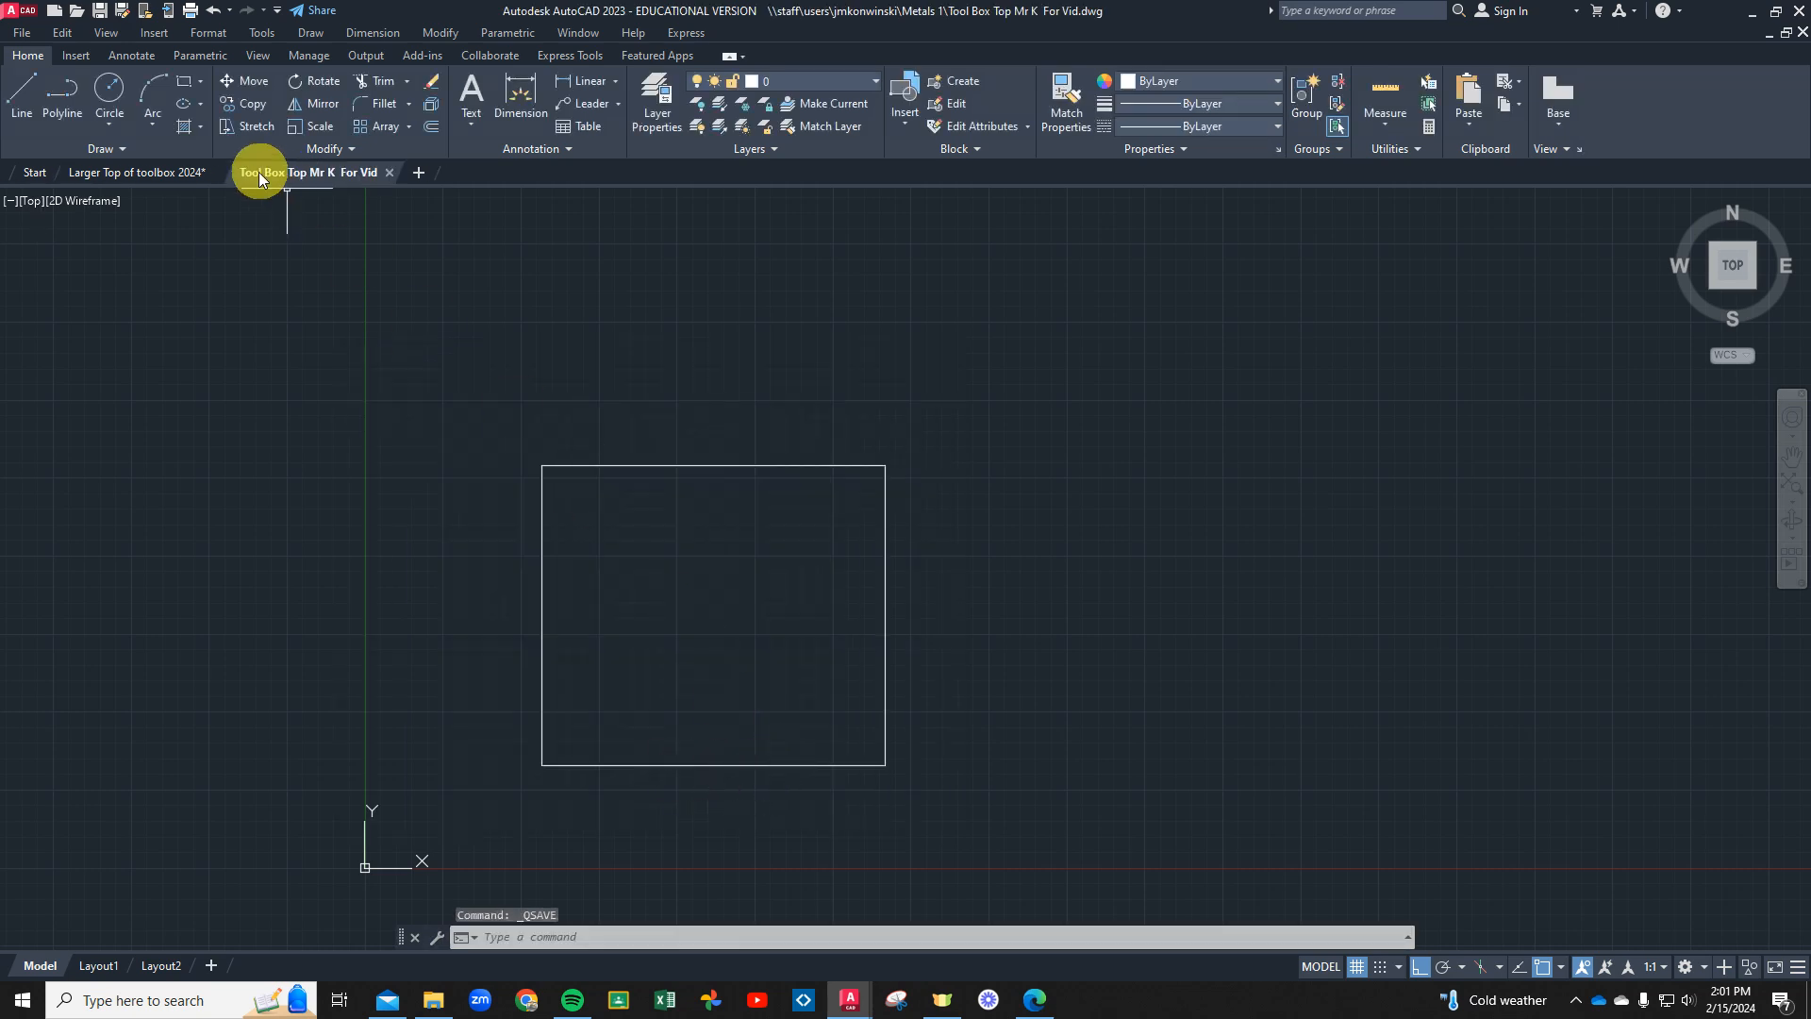
mouse_move(321, 176)
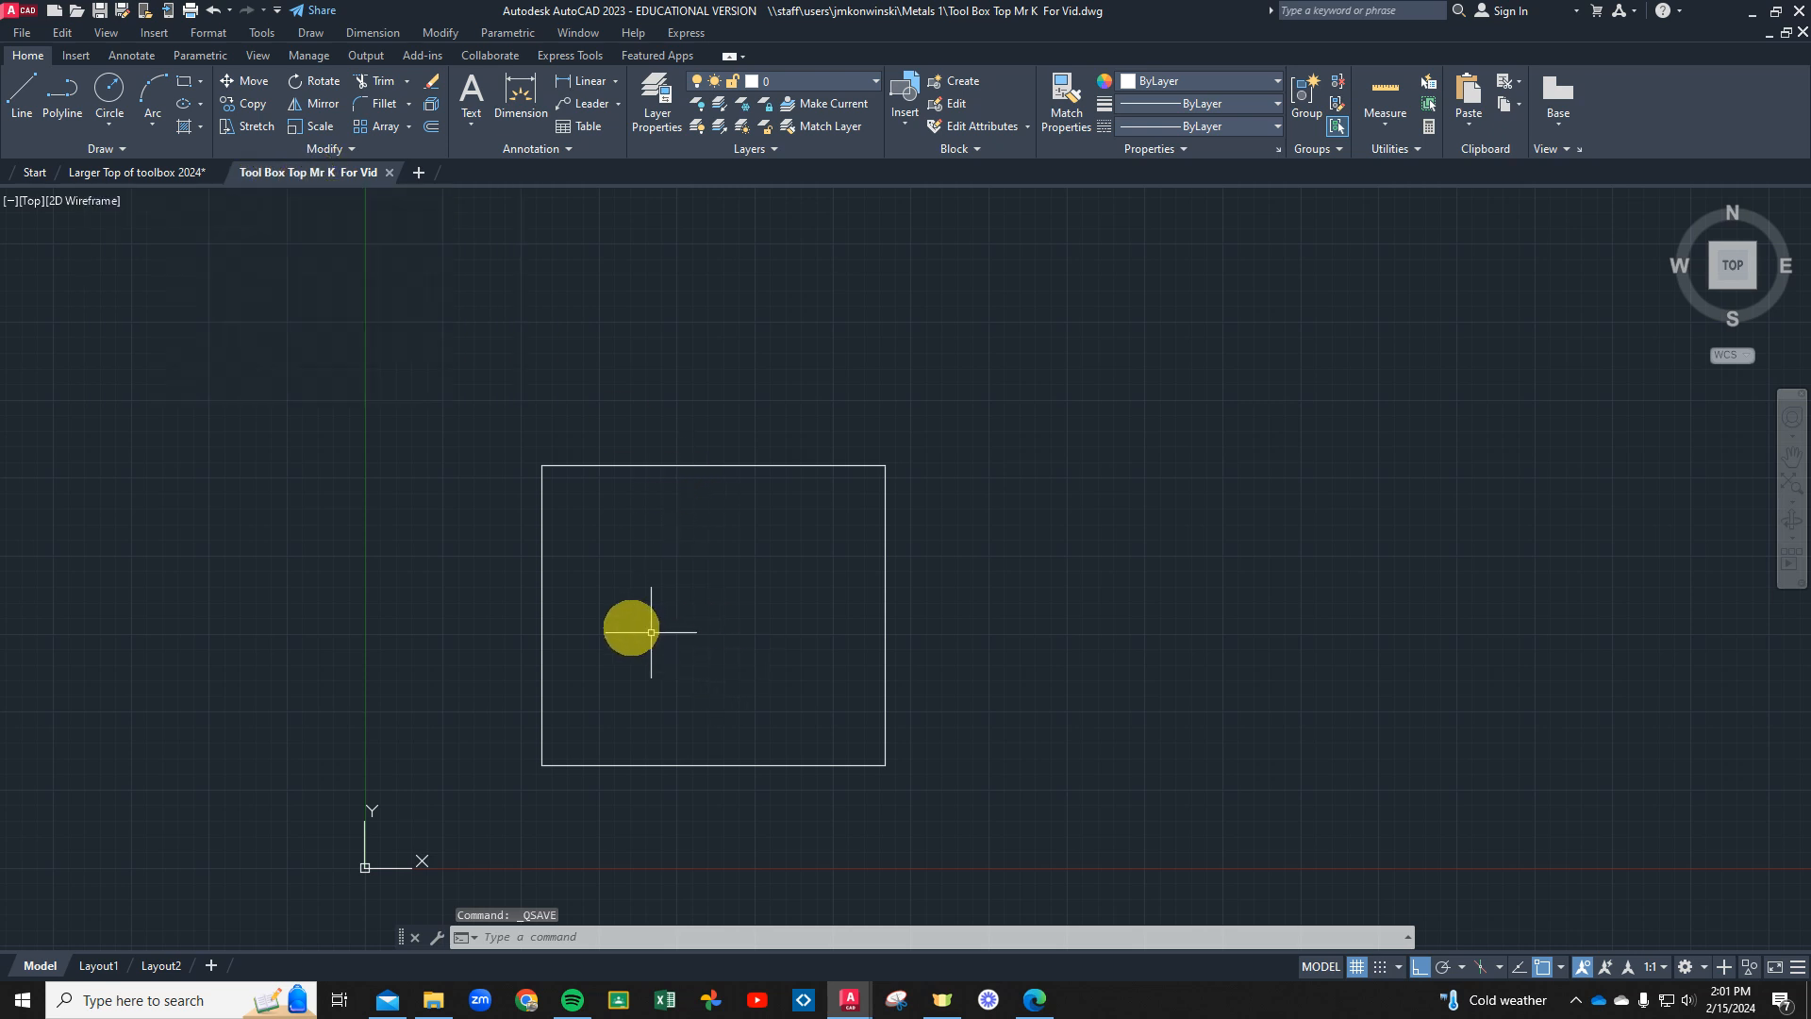
Offset the rectangle's top edge 3/8 downward into the outline
left_click(432, 126)
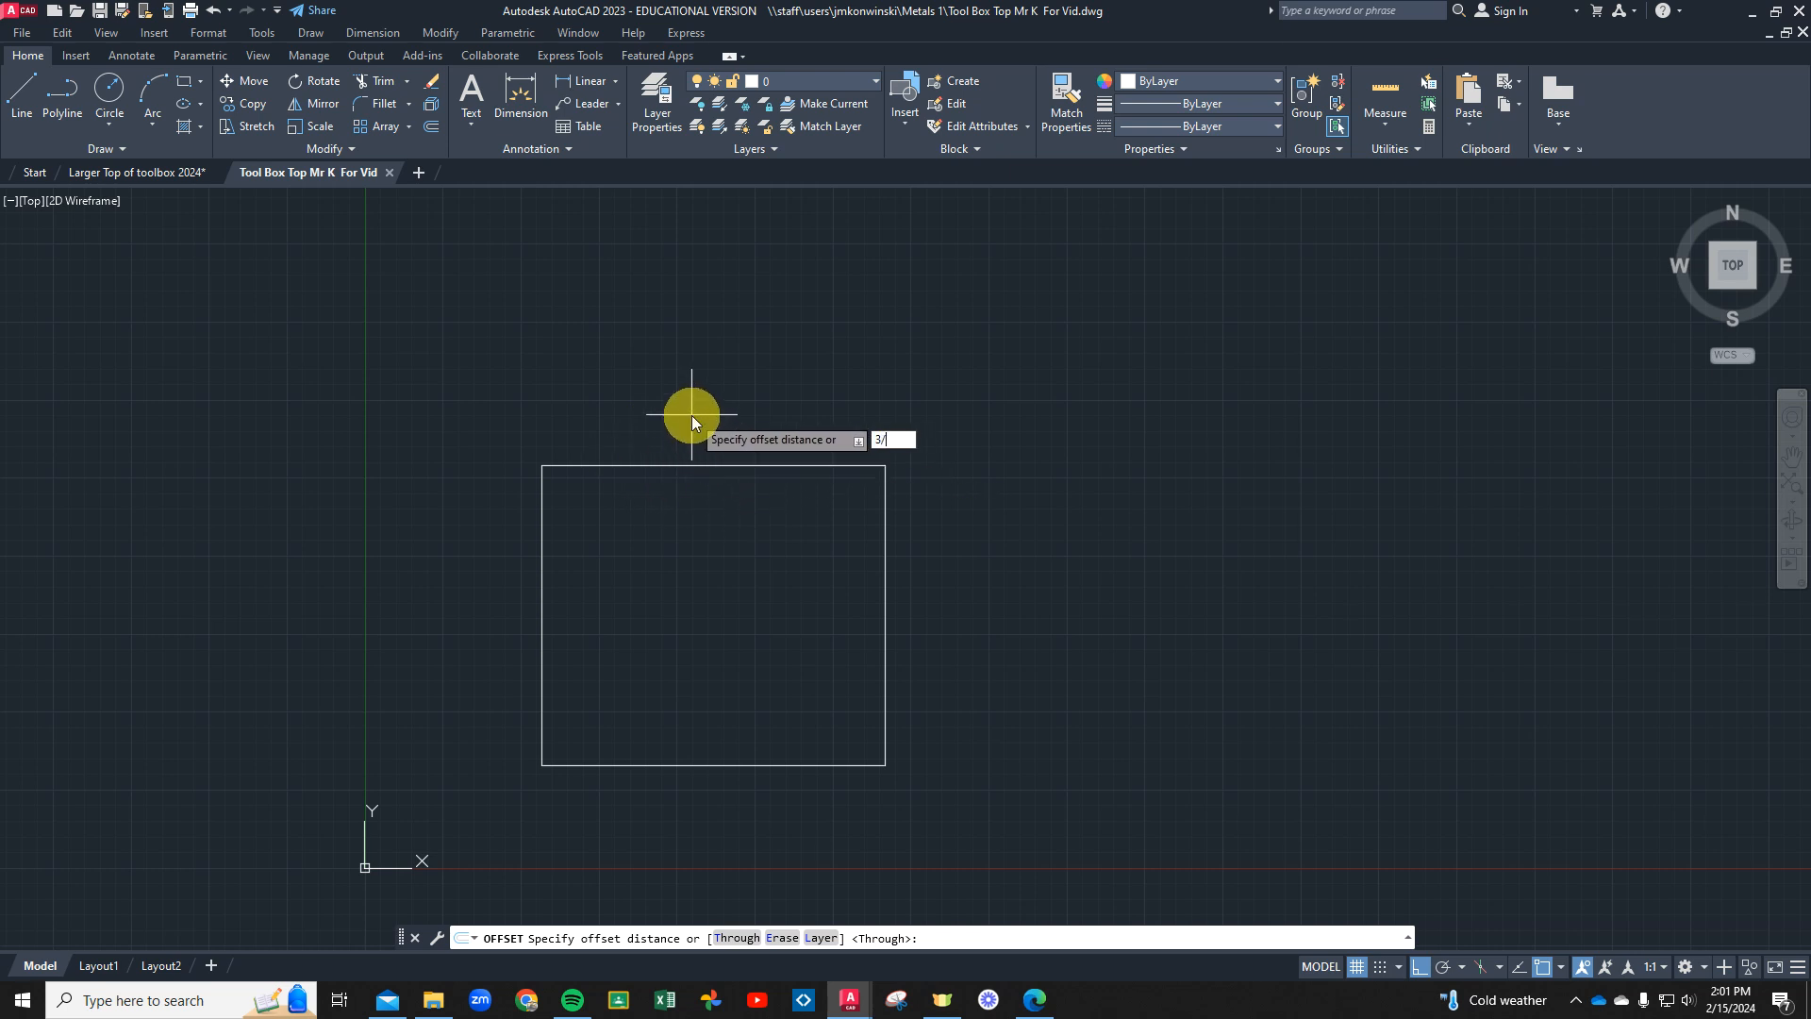
key("Return")
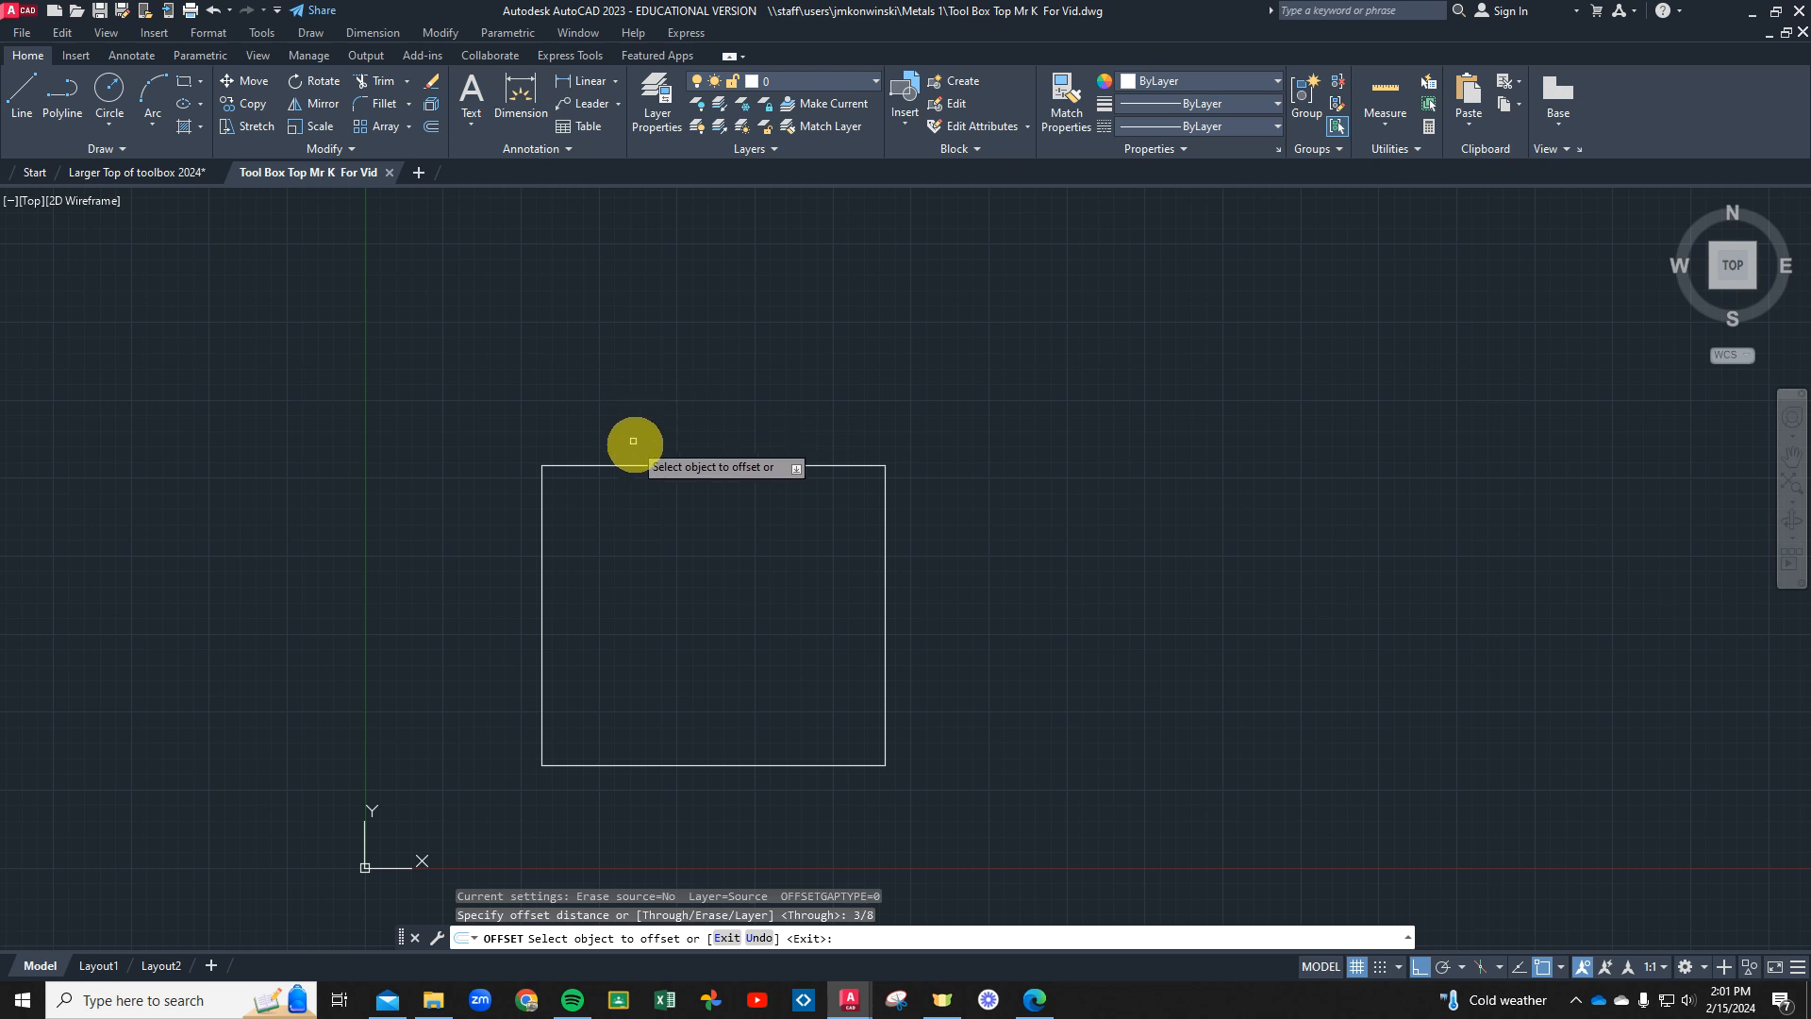
left_click(658, 466)
left_click(667, 586)
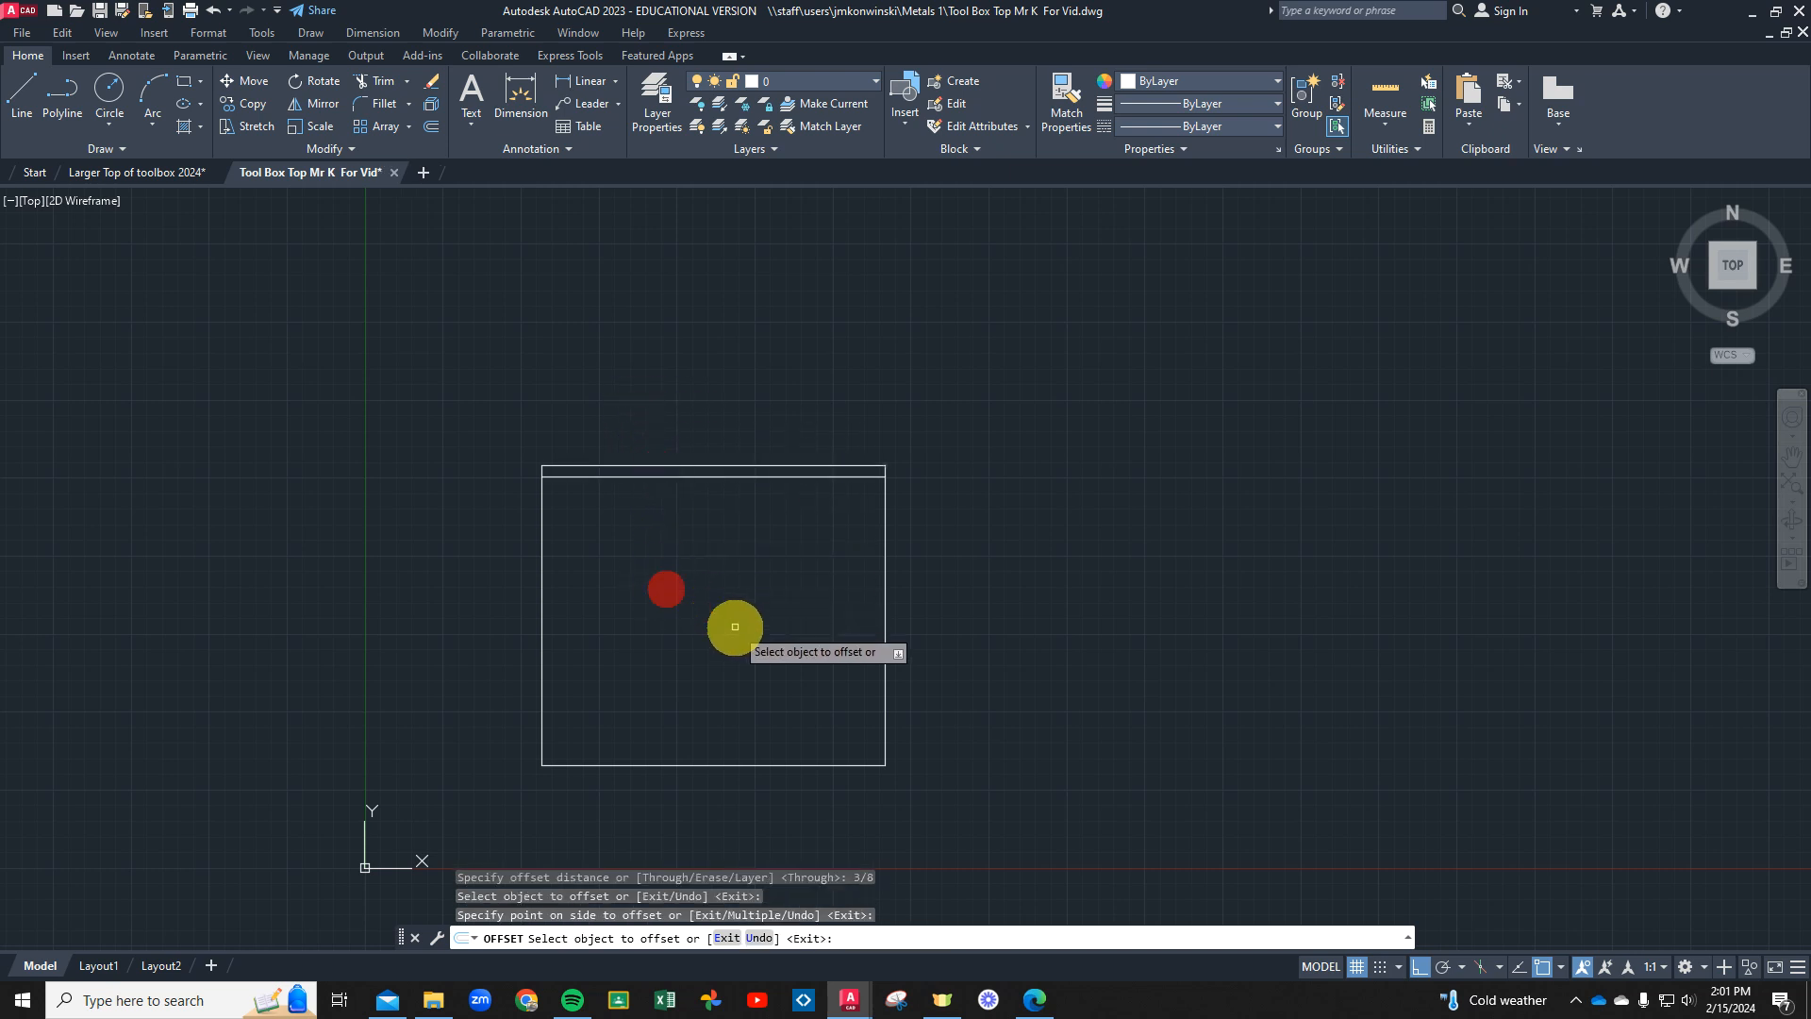
Check the reference drawing's flange dimensions and offset the line below the top edge 1-3/4 downward
left_click(149, 174)
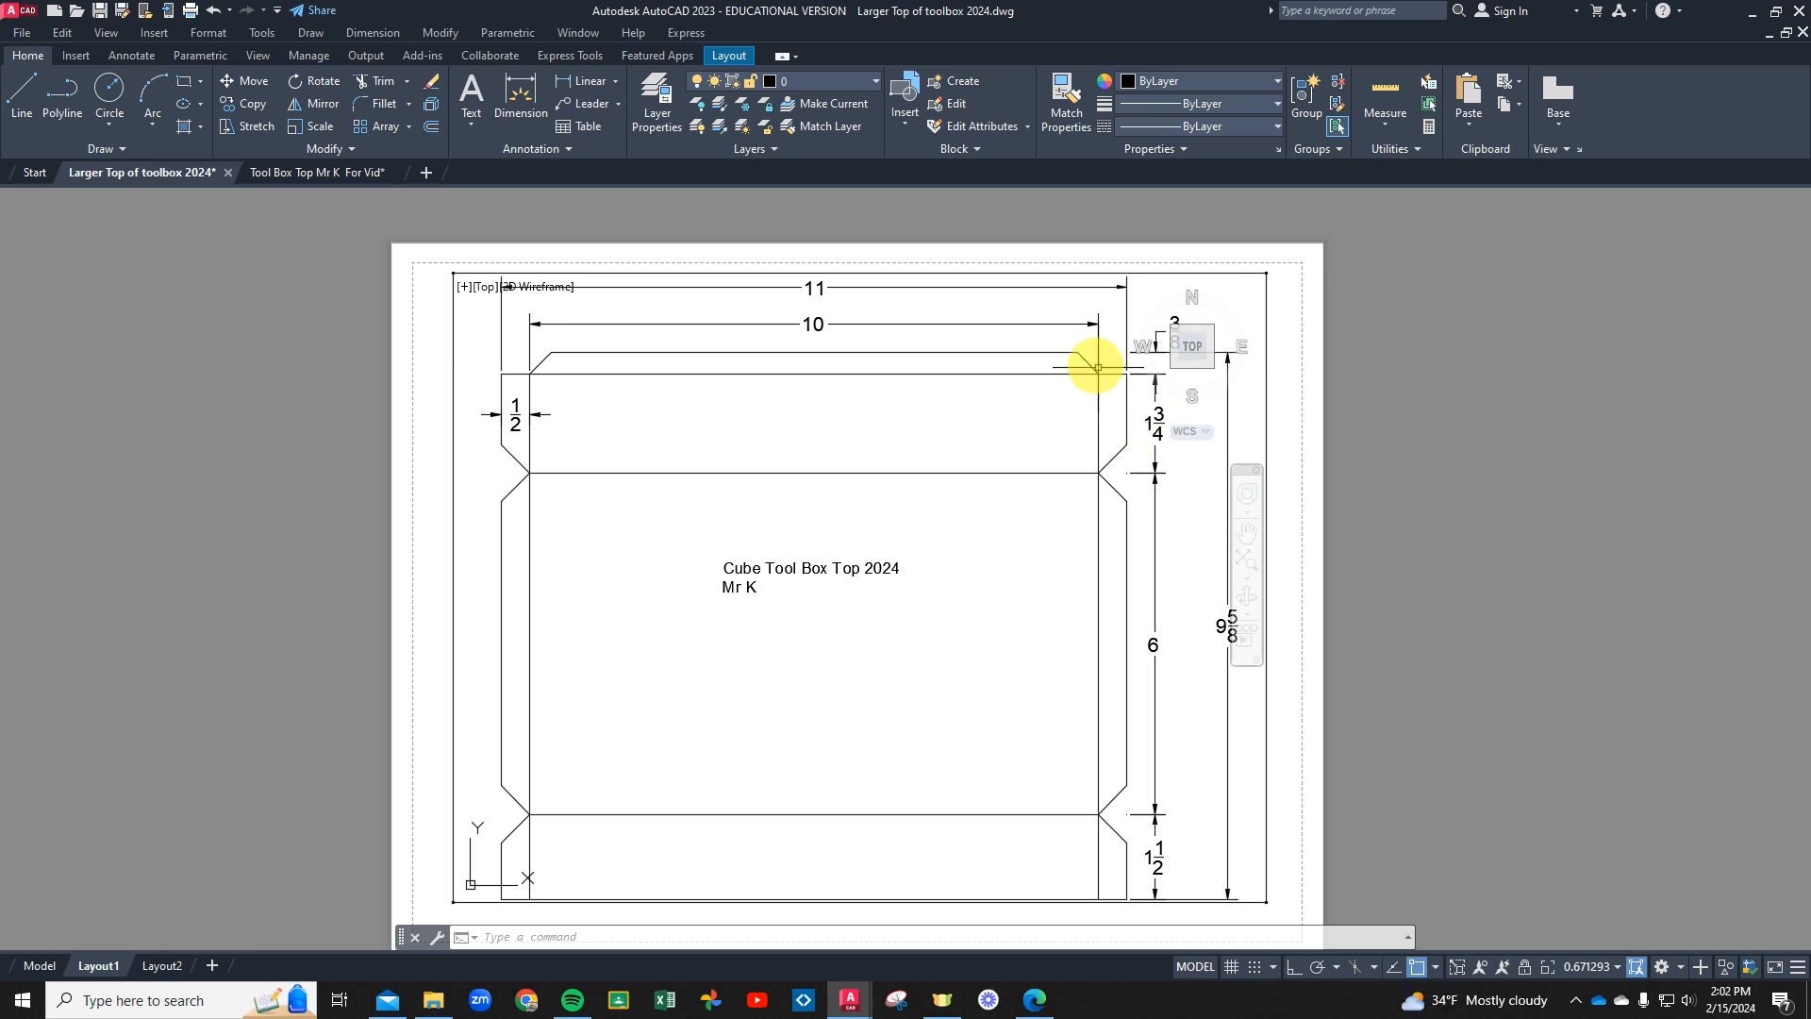
left_click(348, 172)
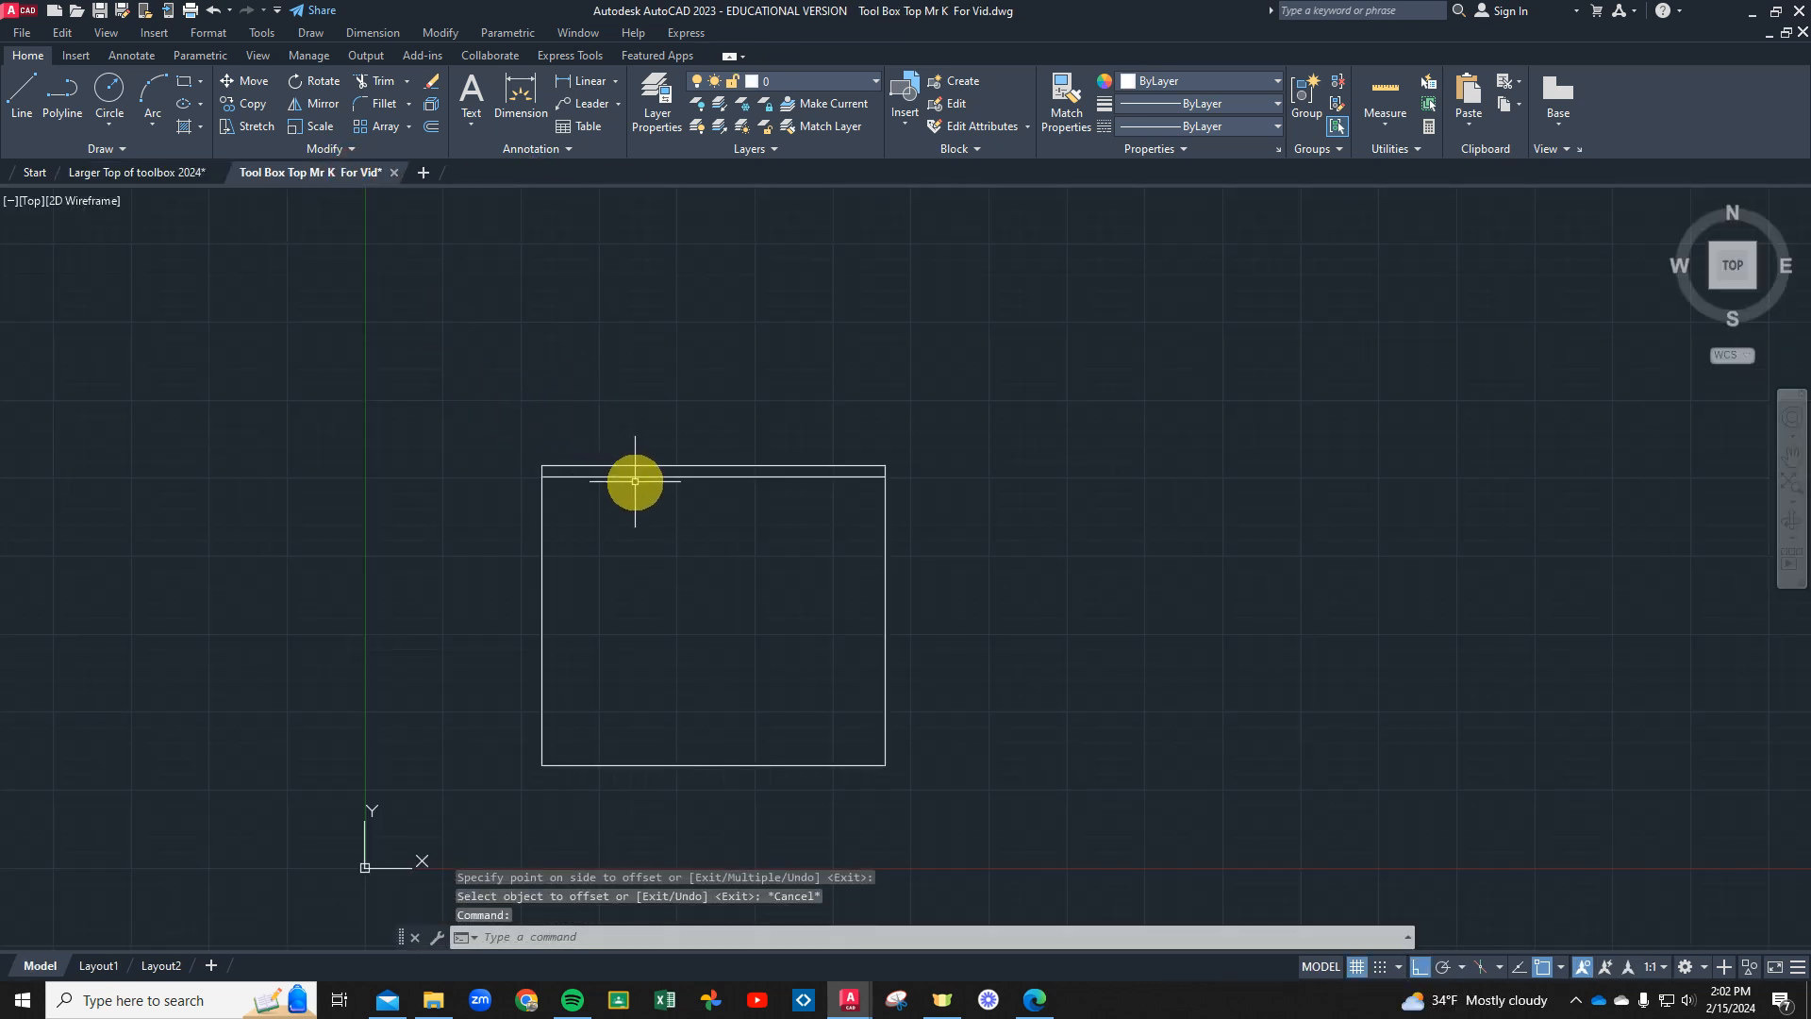
left_click(434, 134)
scroll(651, 490, "up", 5)
middle_click_drag(728, 607, 707, 499)
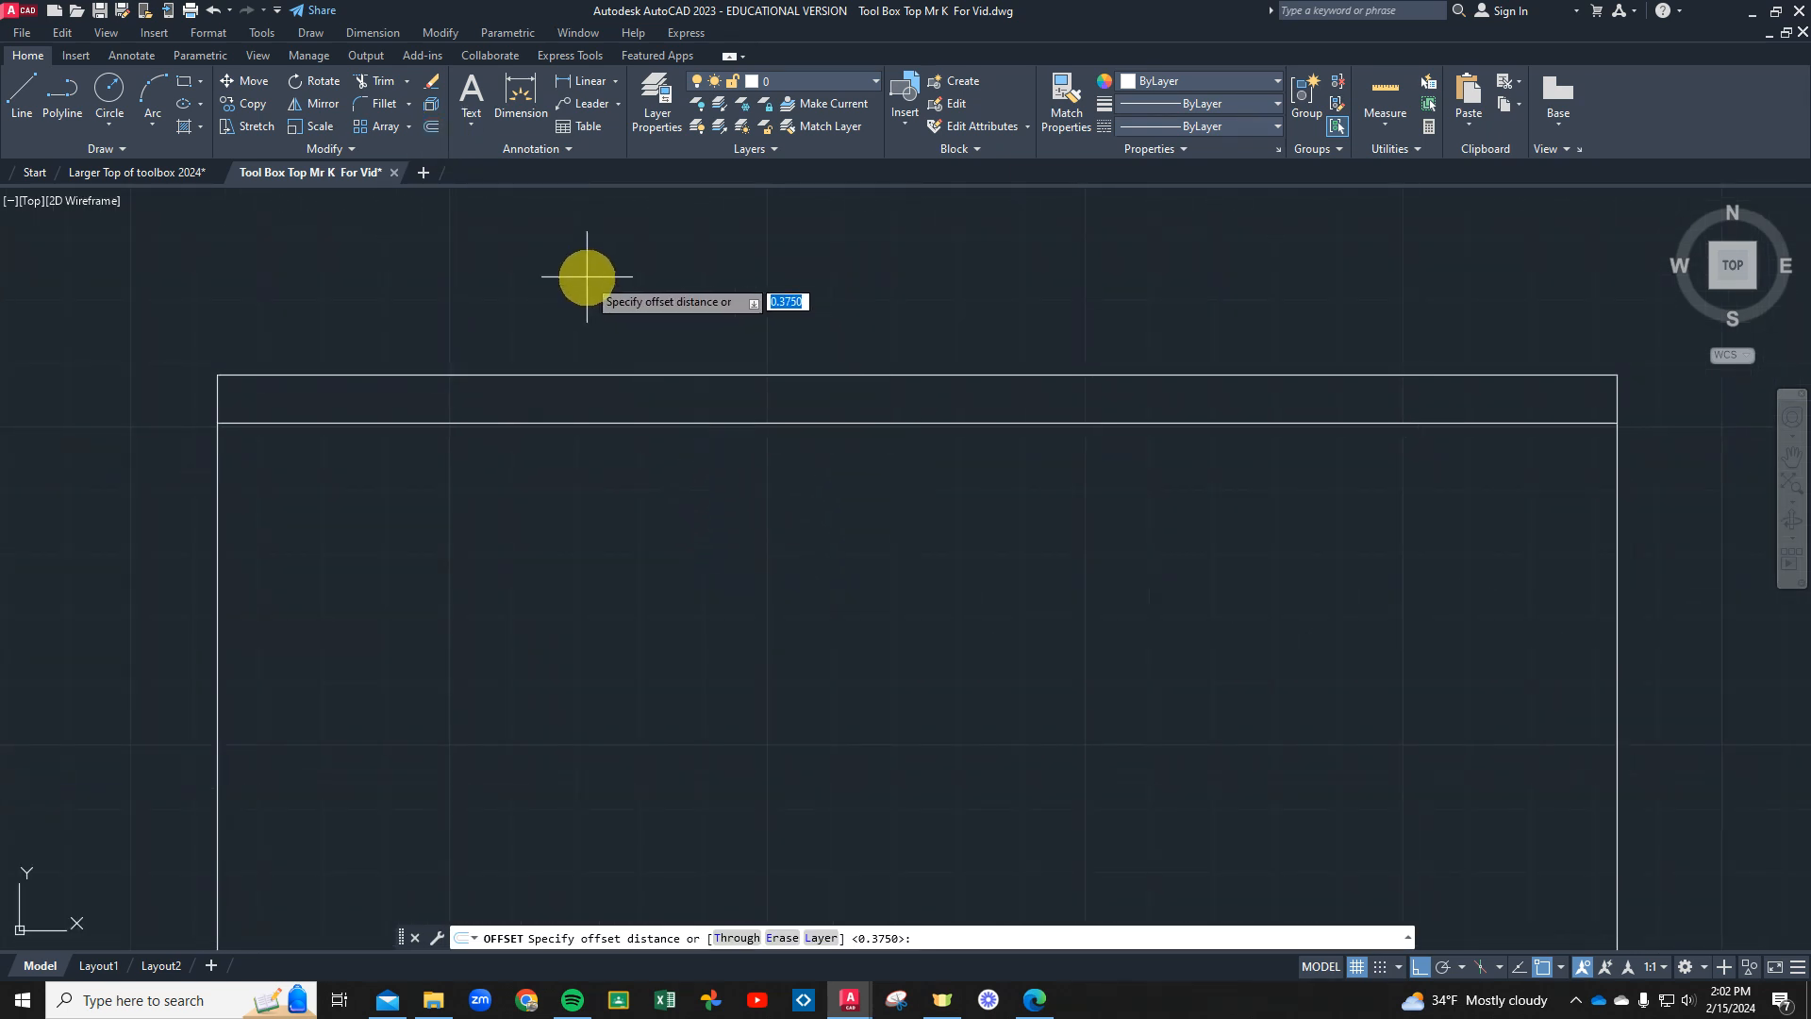
type("1-")
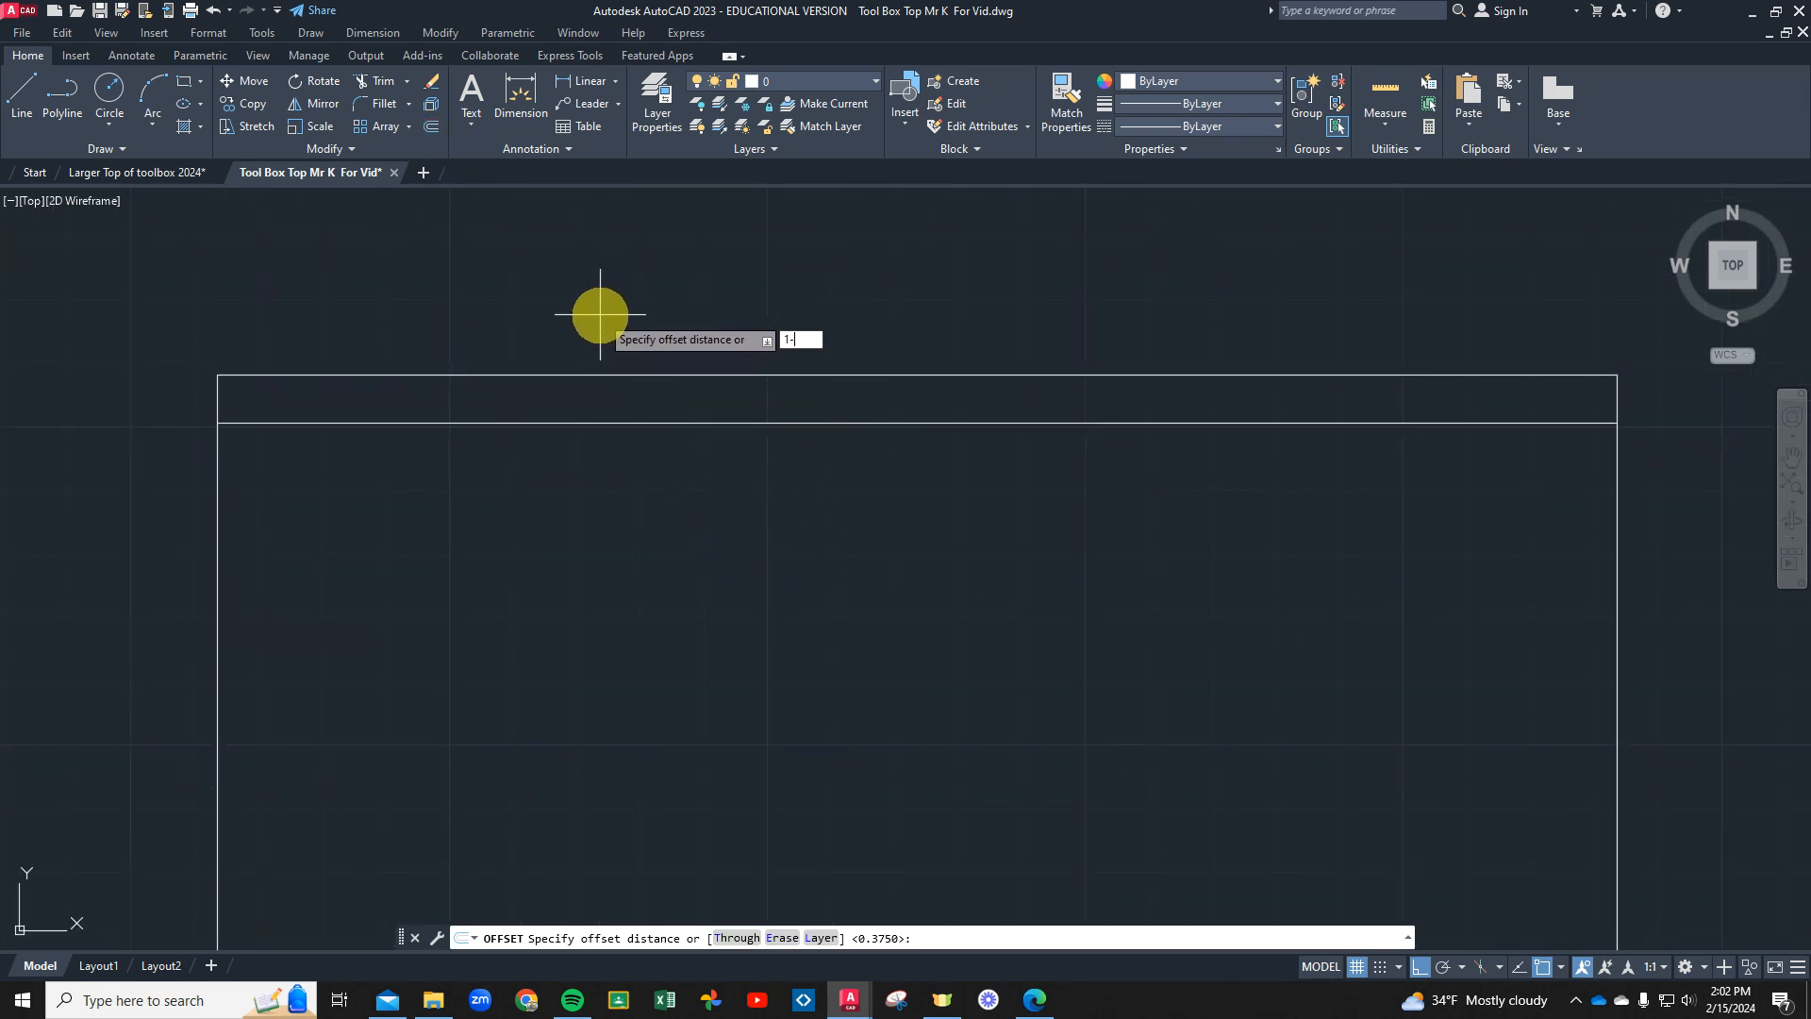
type("3/4")
key("Return")
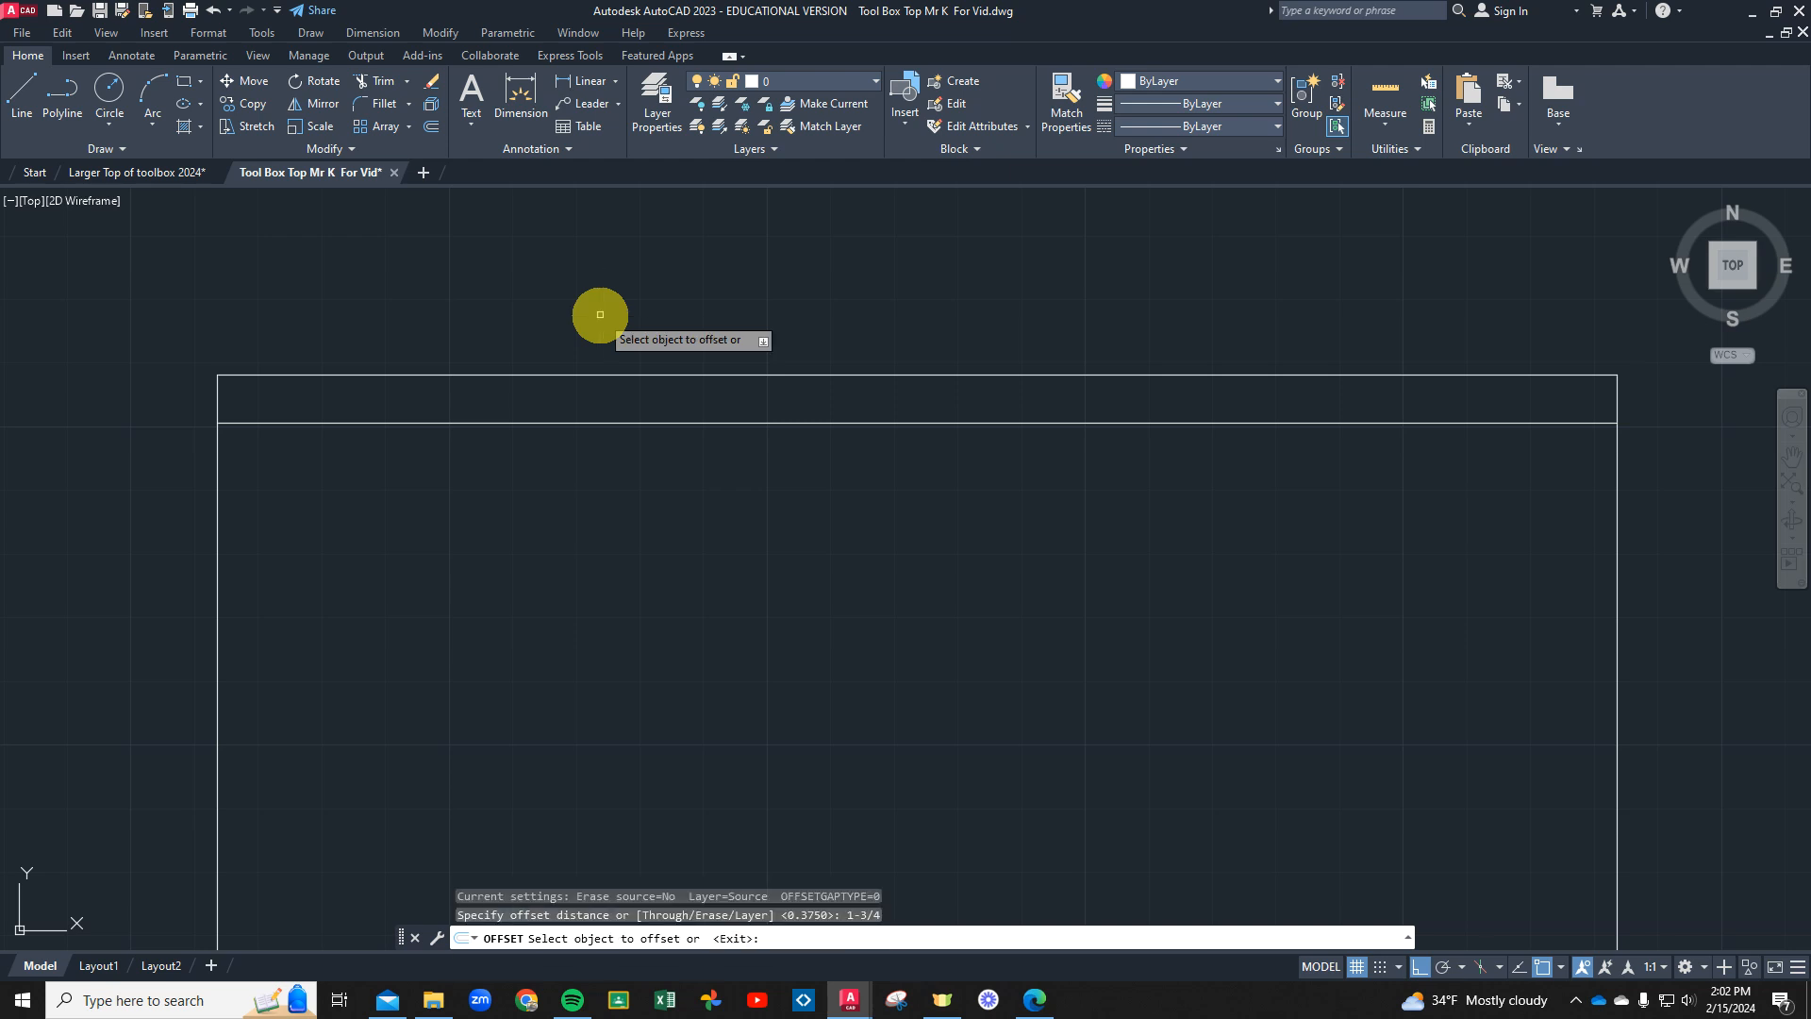
left_click(615, 423)
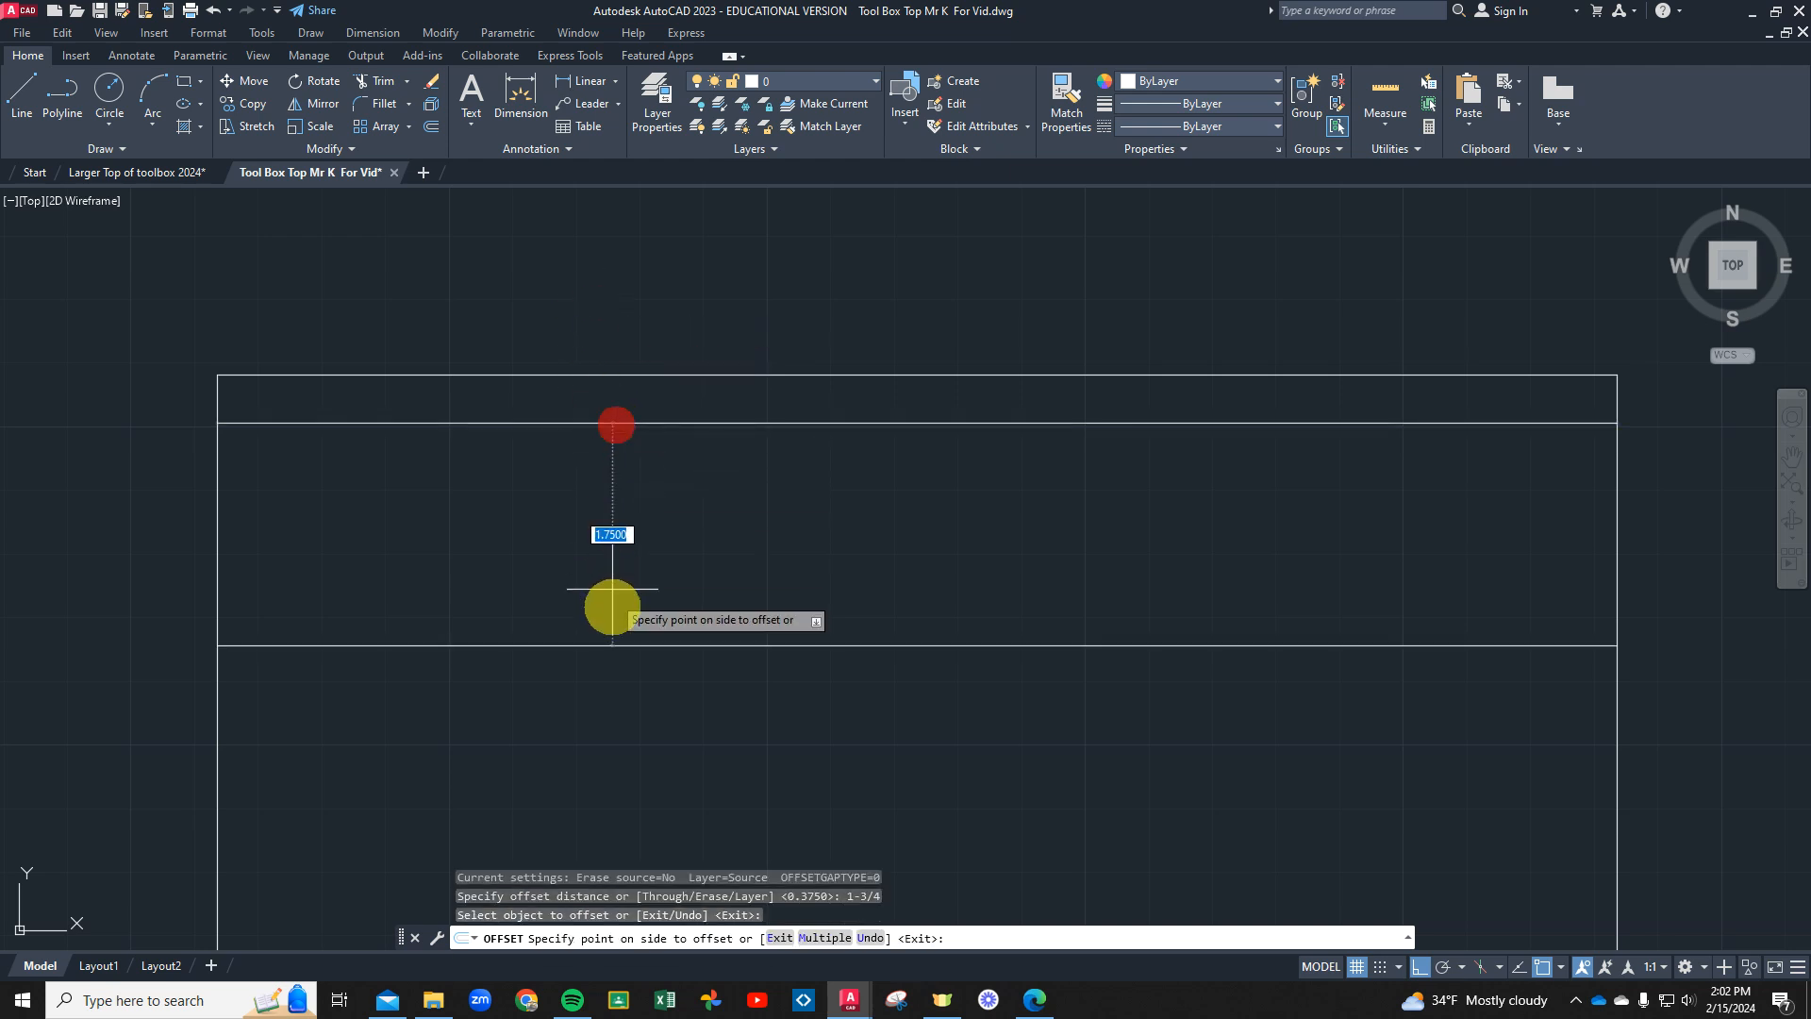
left_click(619, 707)
scroll(649, 720, "down", 5)
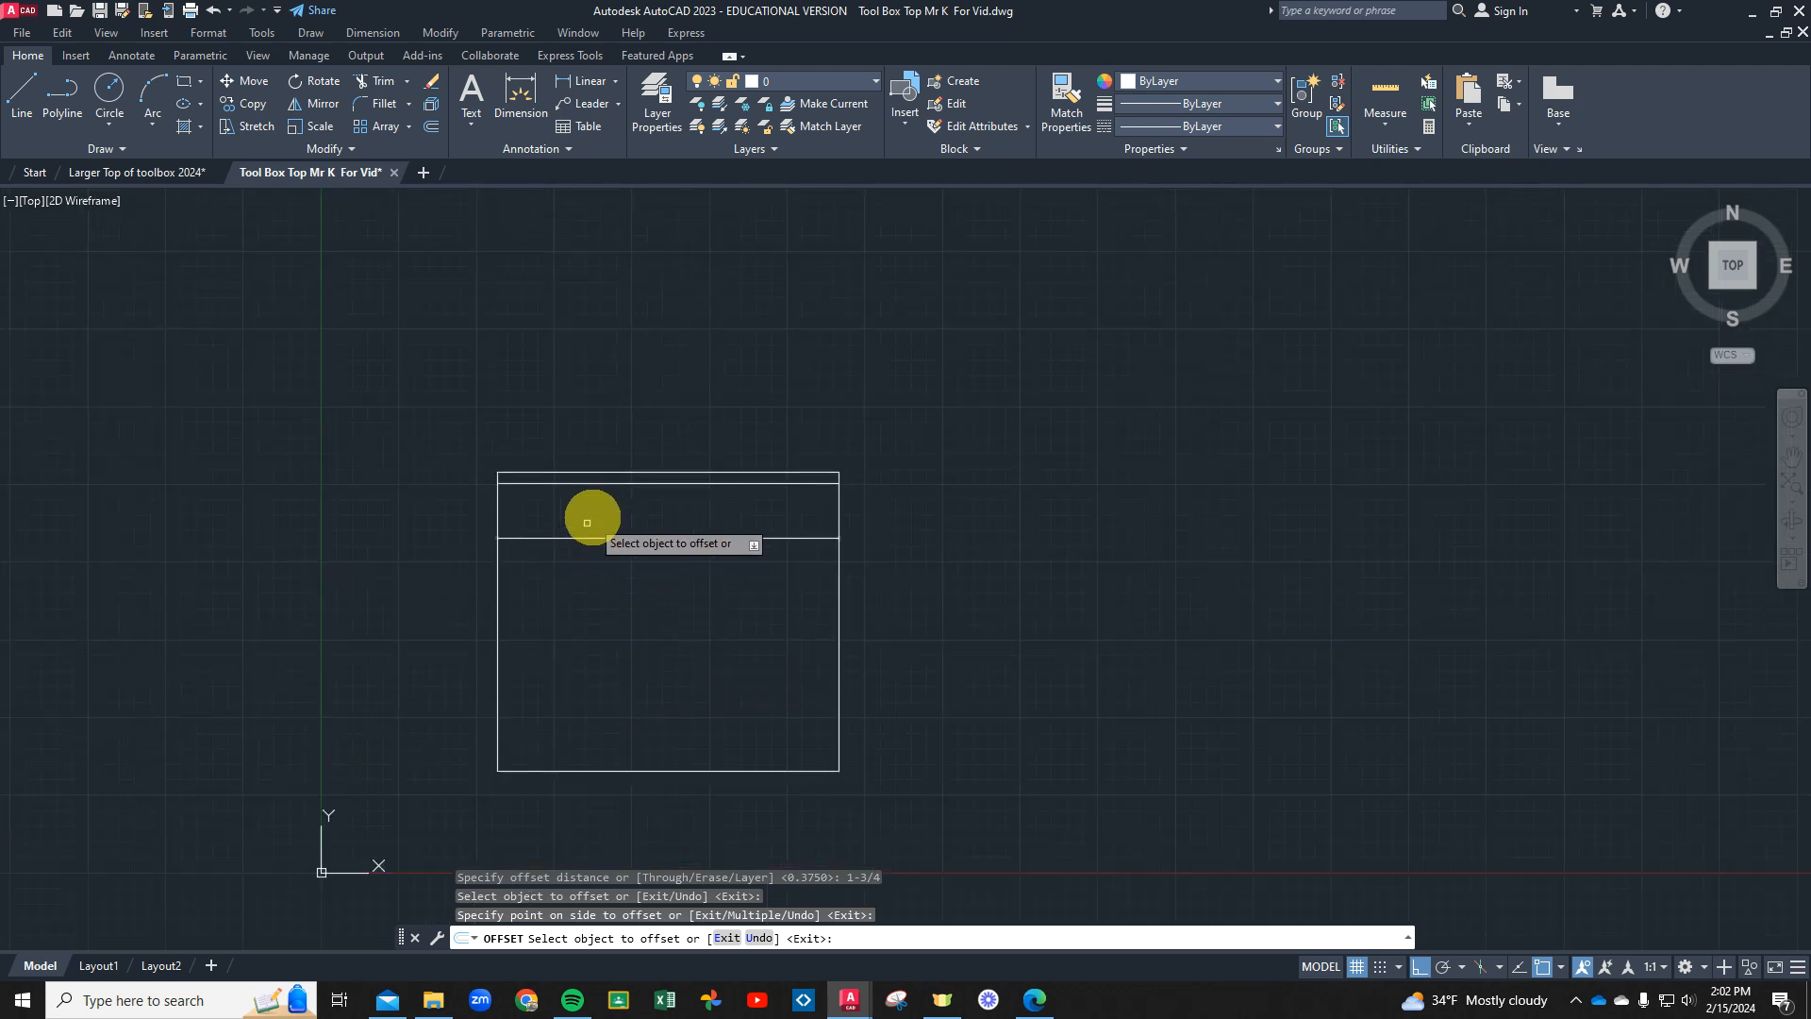
Offset the rectangle's bottom edge 1.5 upward into the outline and end the Offset command
left_click(431, 135)
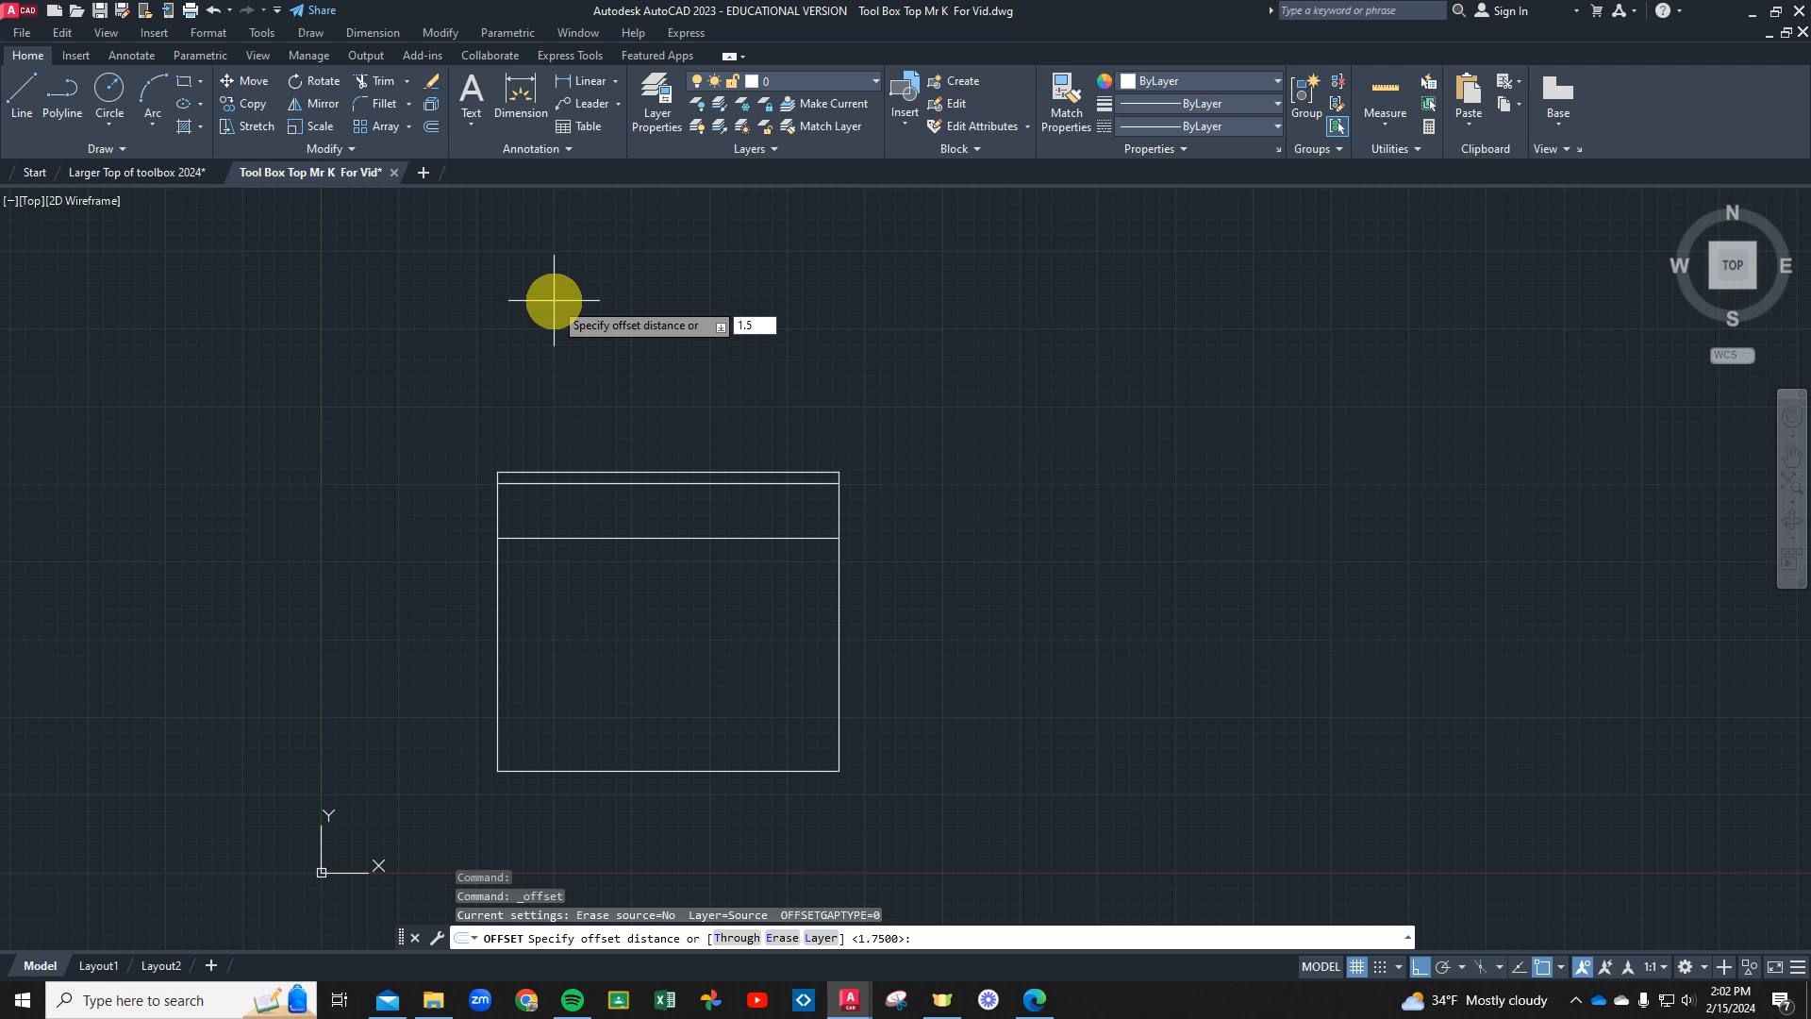
key("Return")
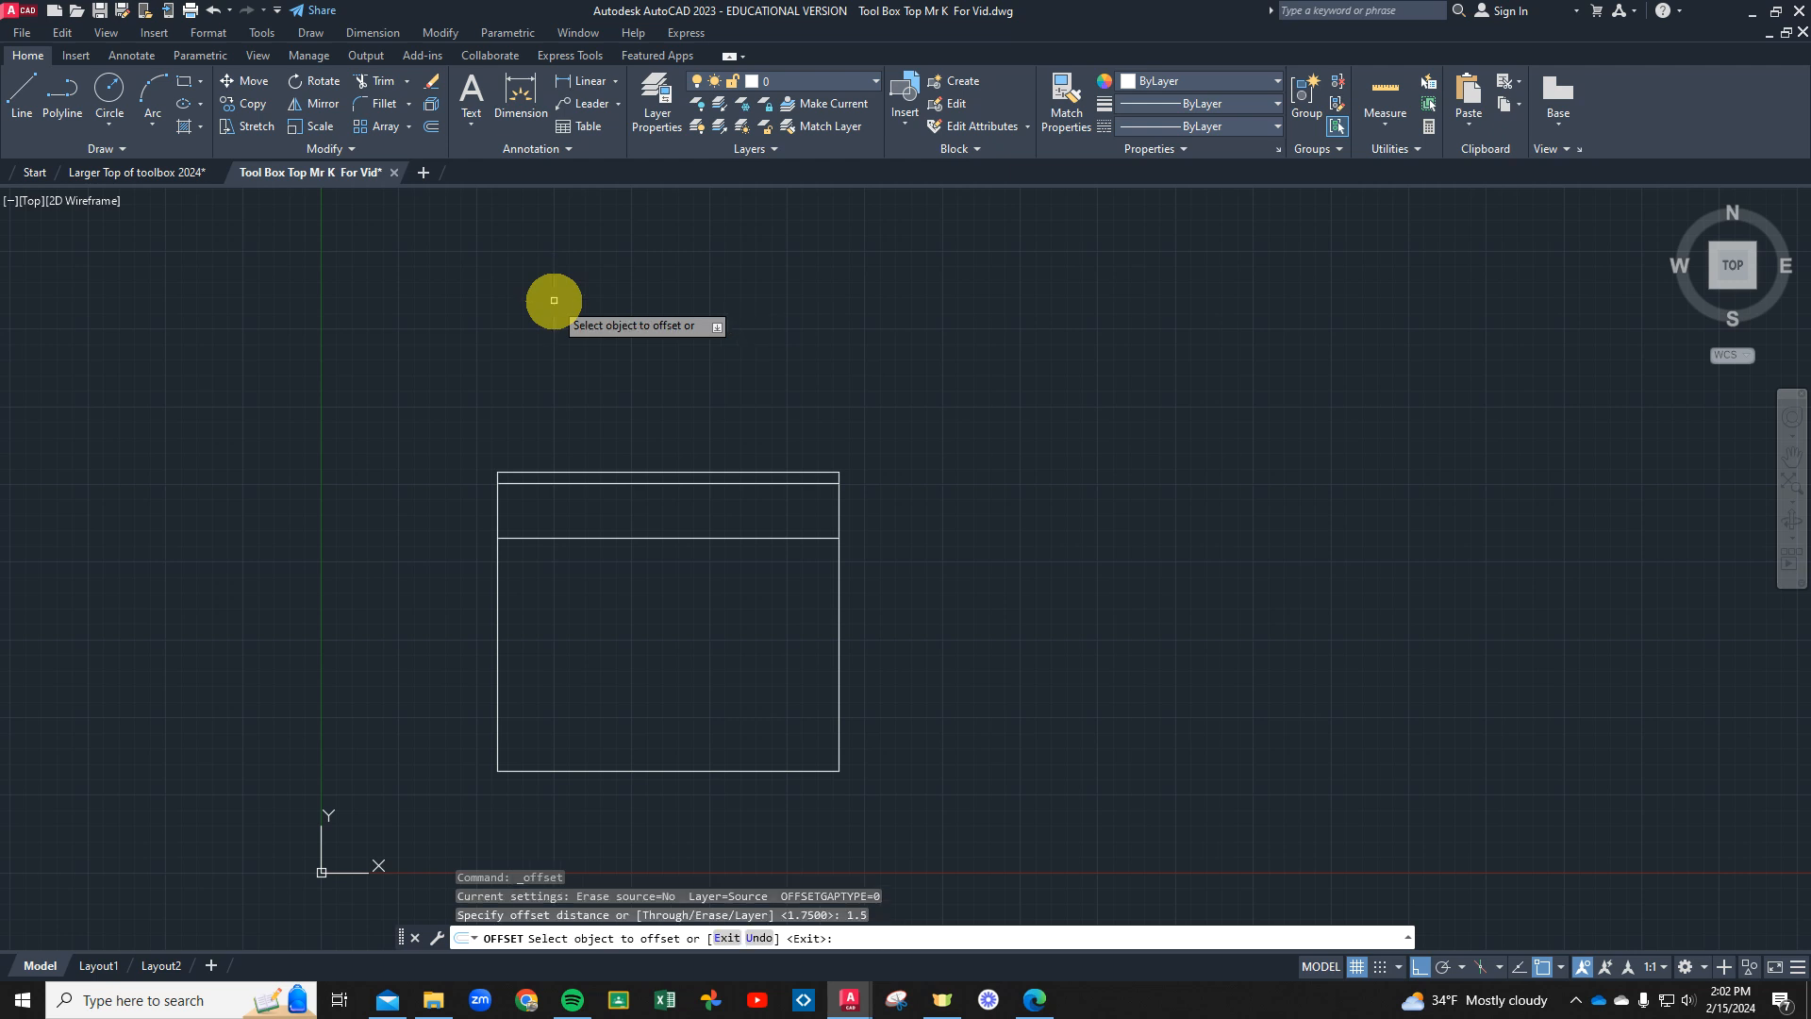
left_click(618, 770)
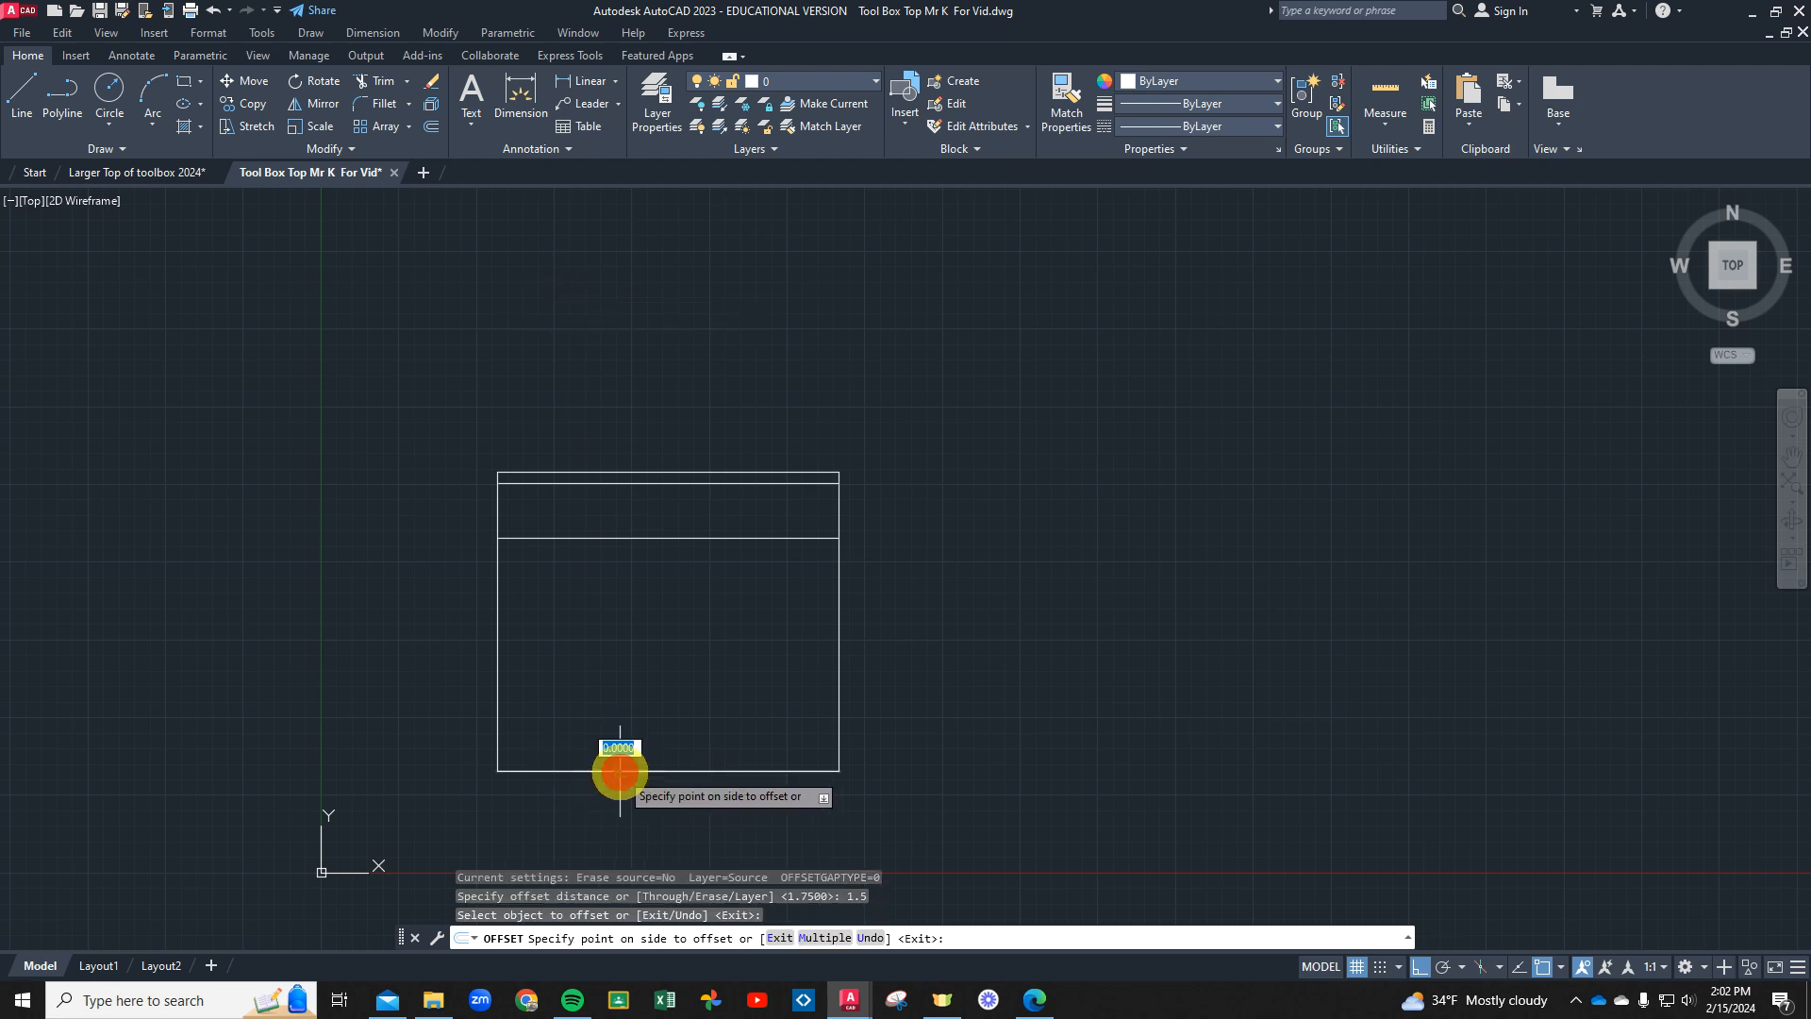
left_click(620, 706)
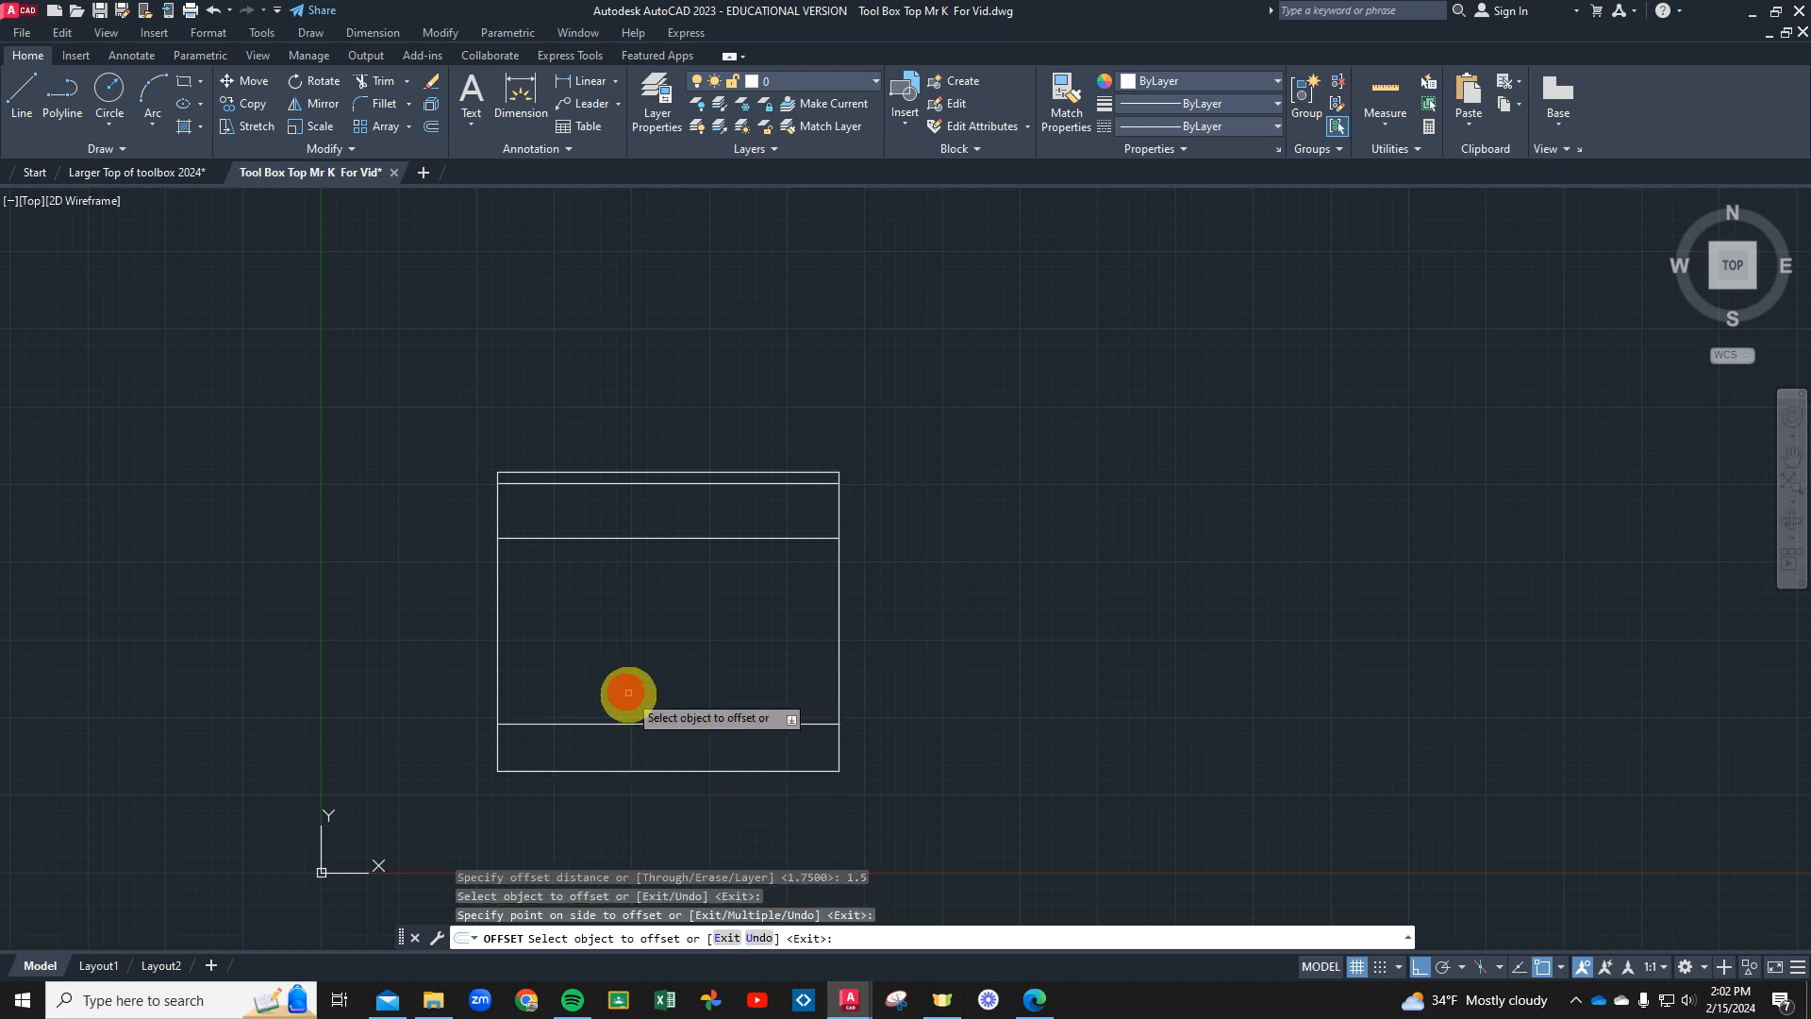
right_click(761, 622)
left_click(807, 633)
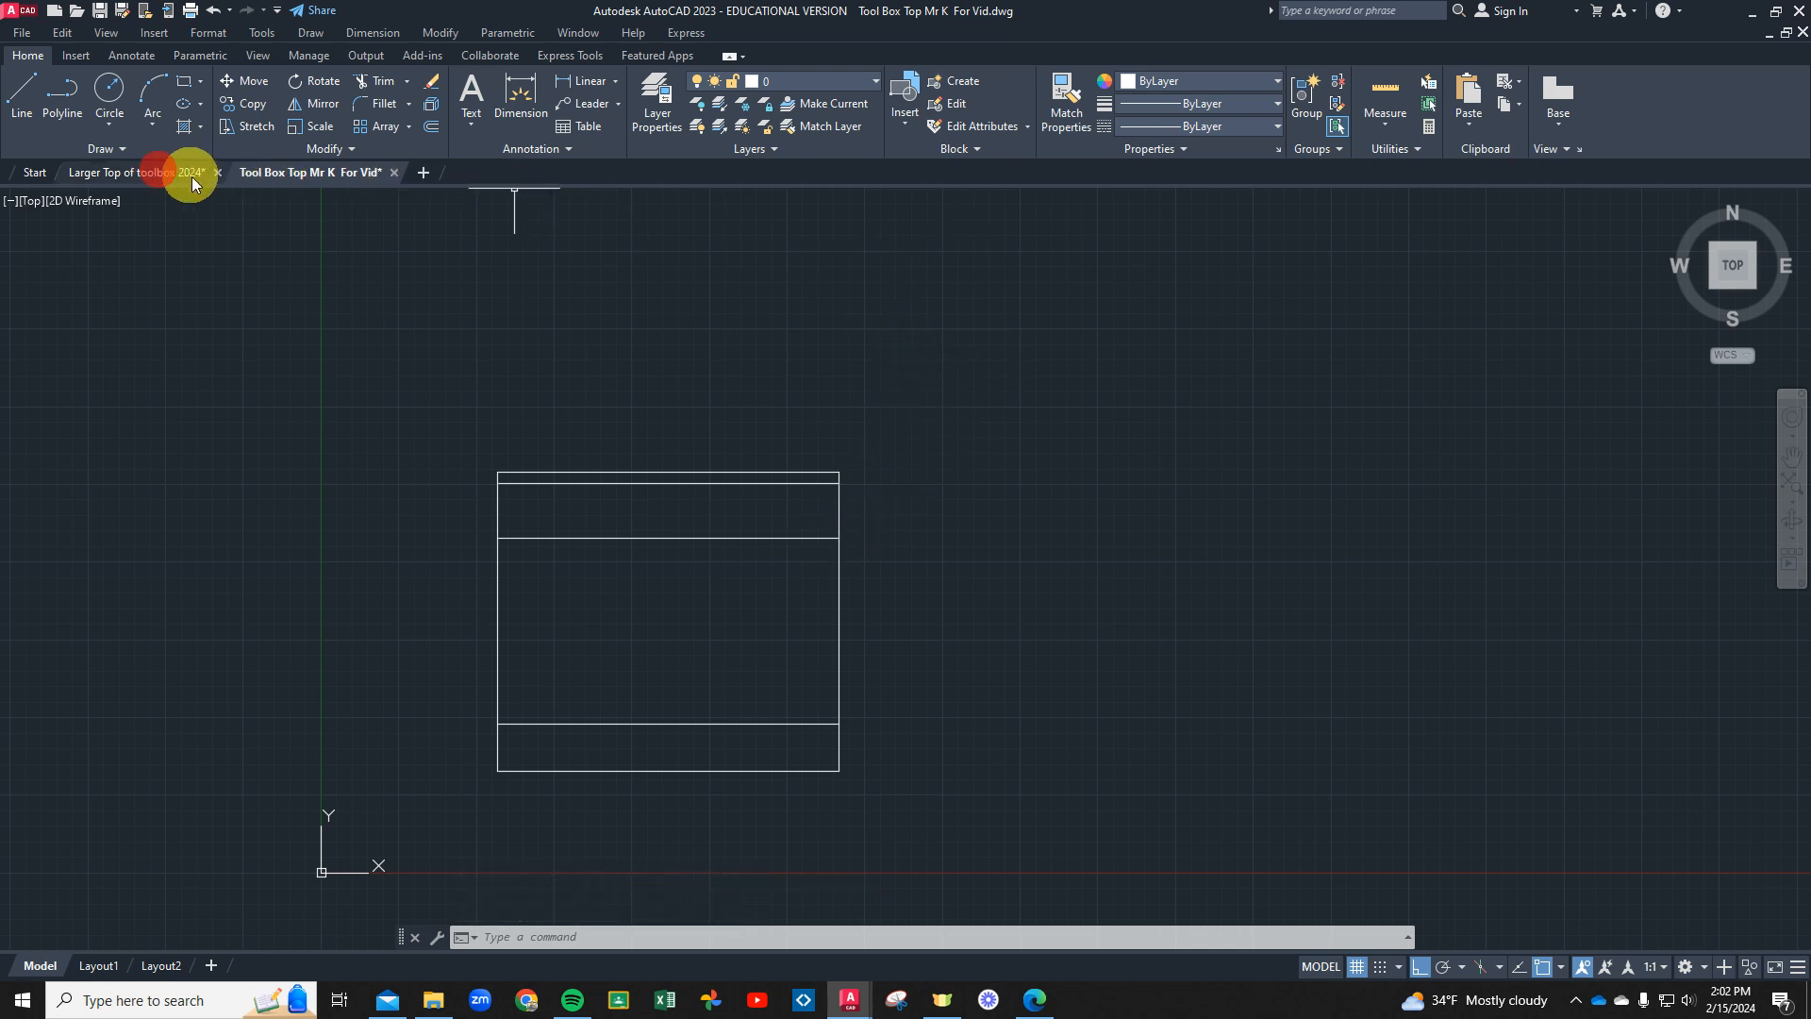
Set the Standard dimension style's primary unit format to Fractional, keeping its fit and text settings
left_click(129, 177)
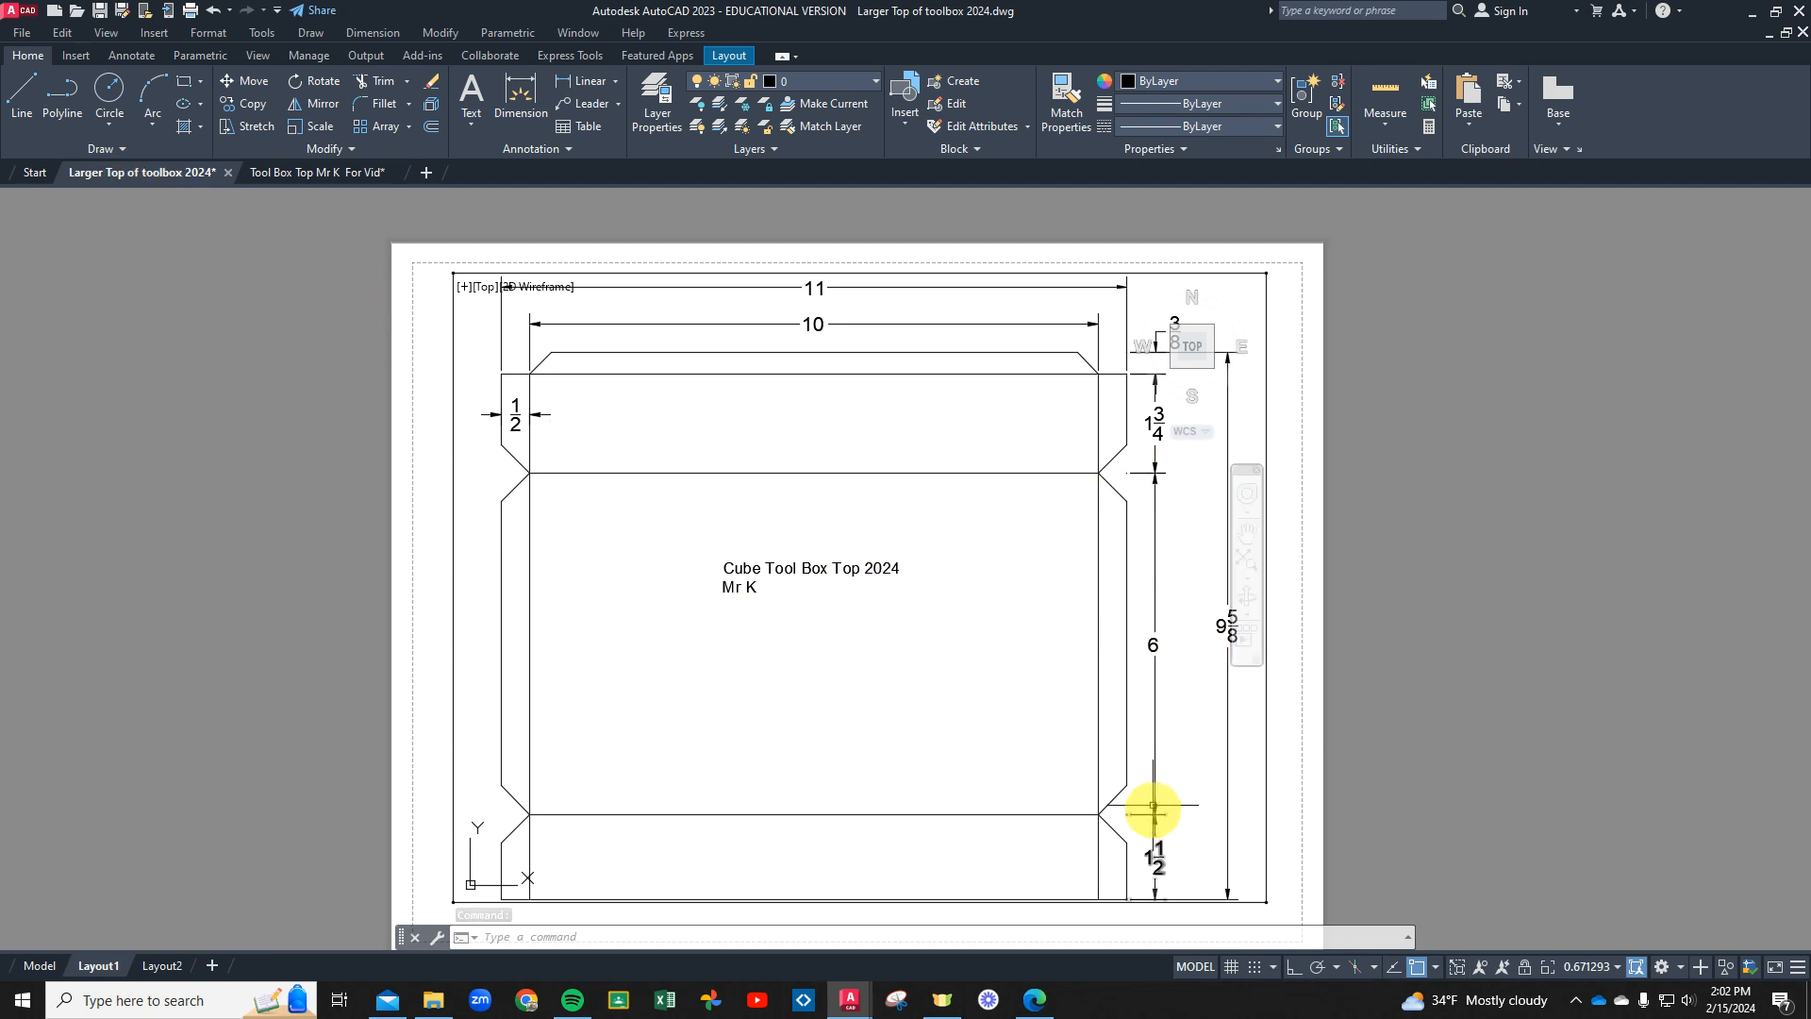
left_click(310, 173)
left_click(533, 149)
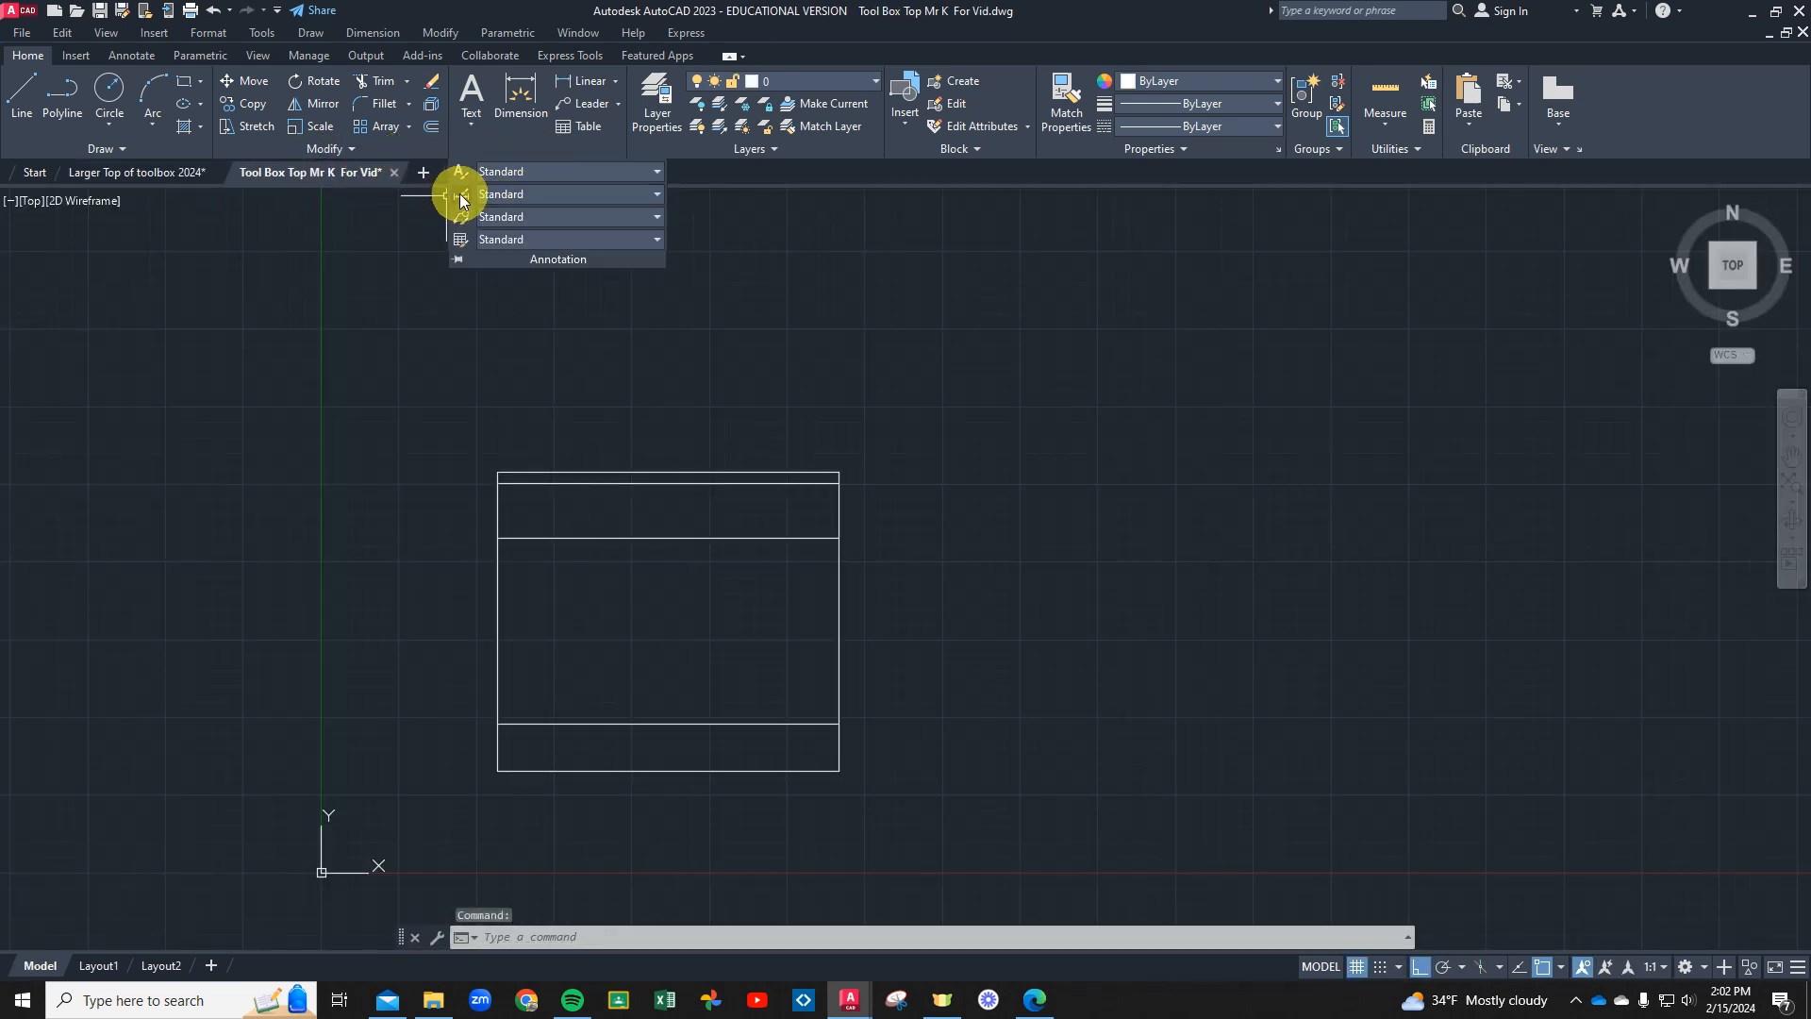
left_click(460, 195)
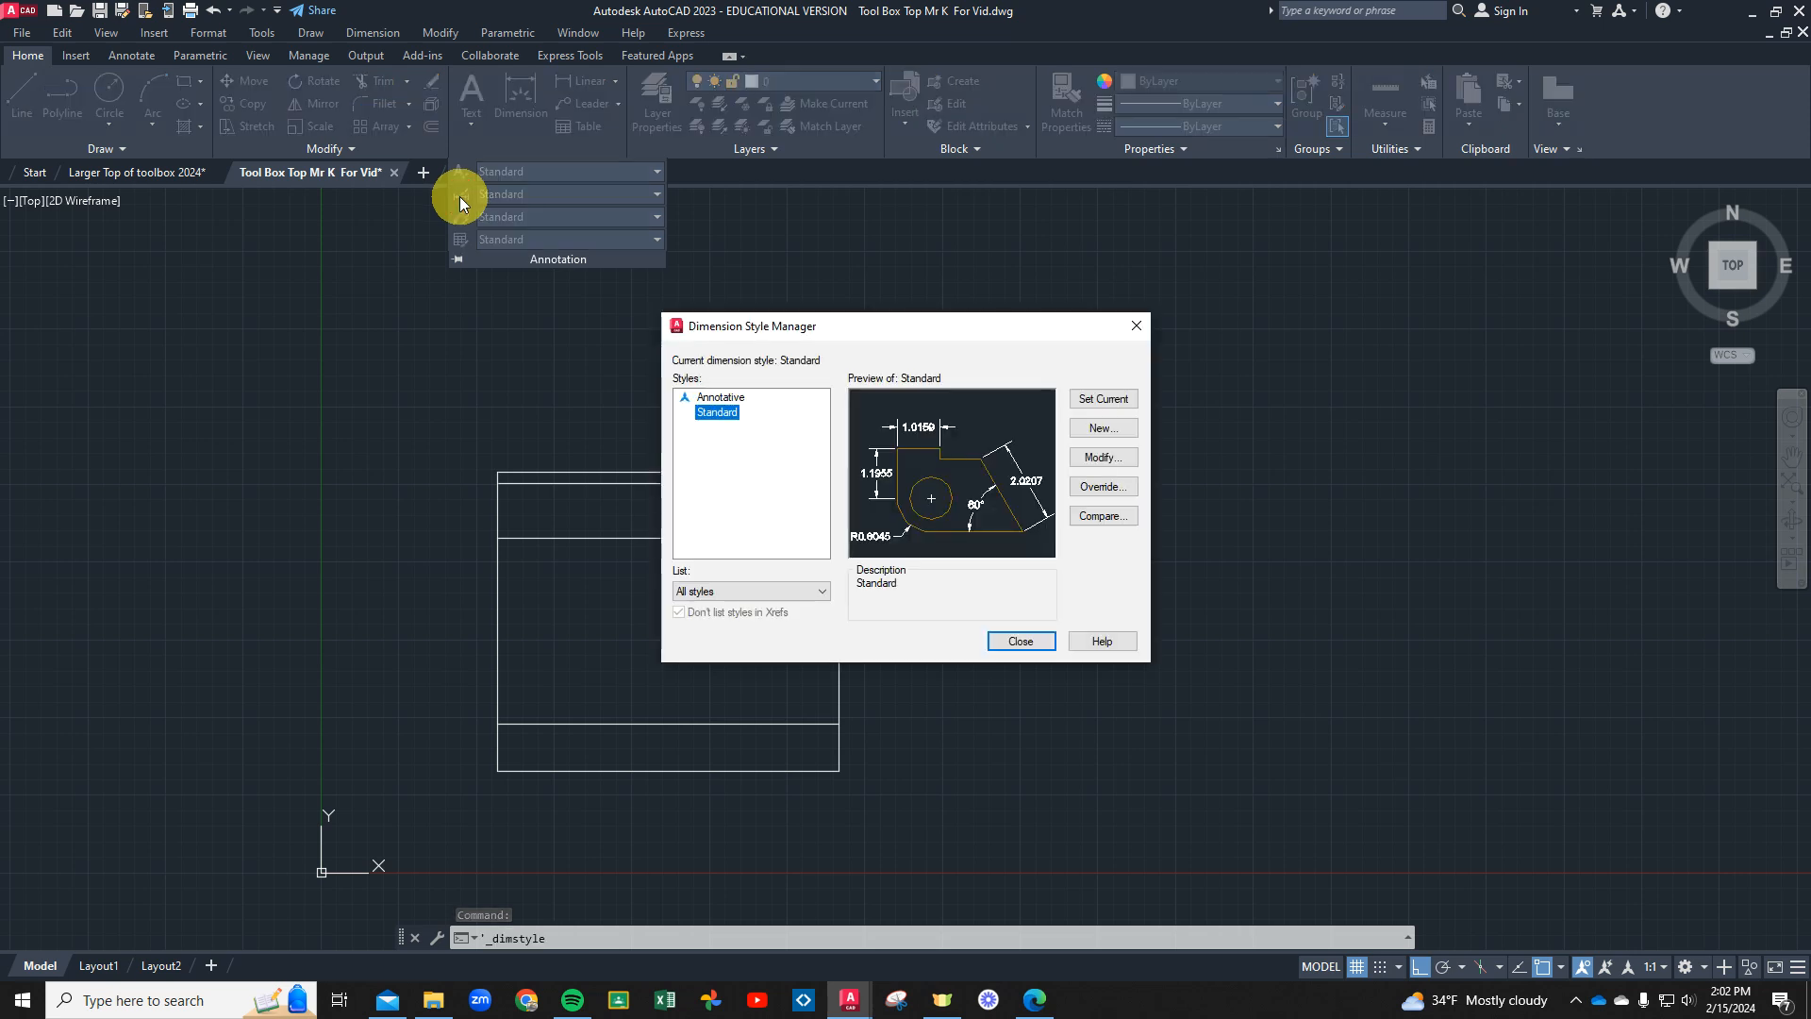
left_click(1097, 458)
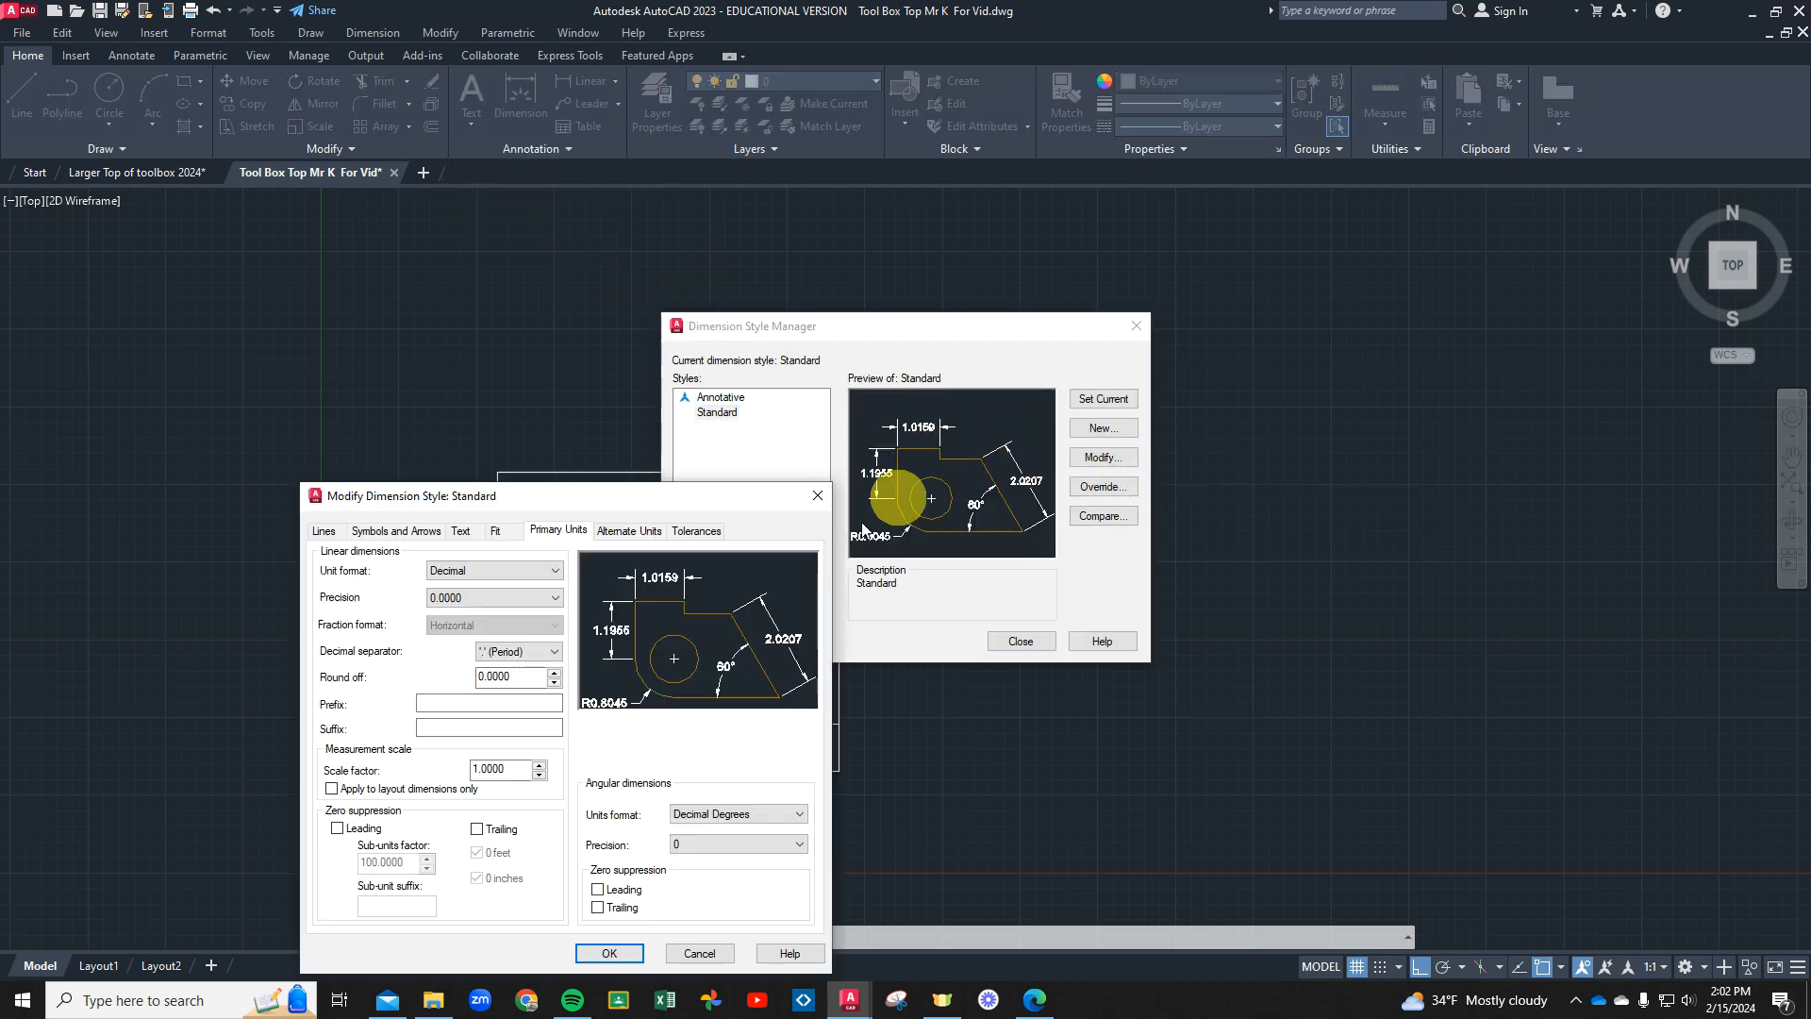
left_click(518, 571)
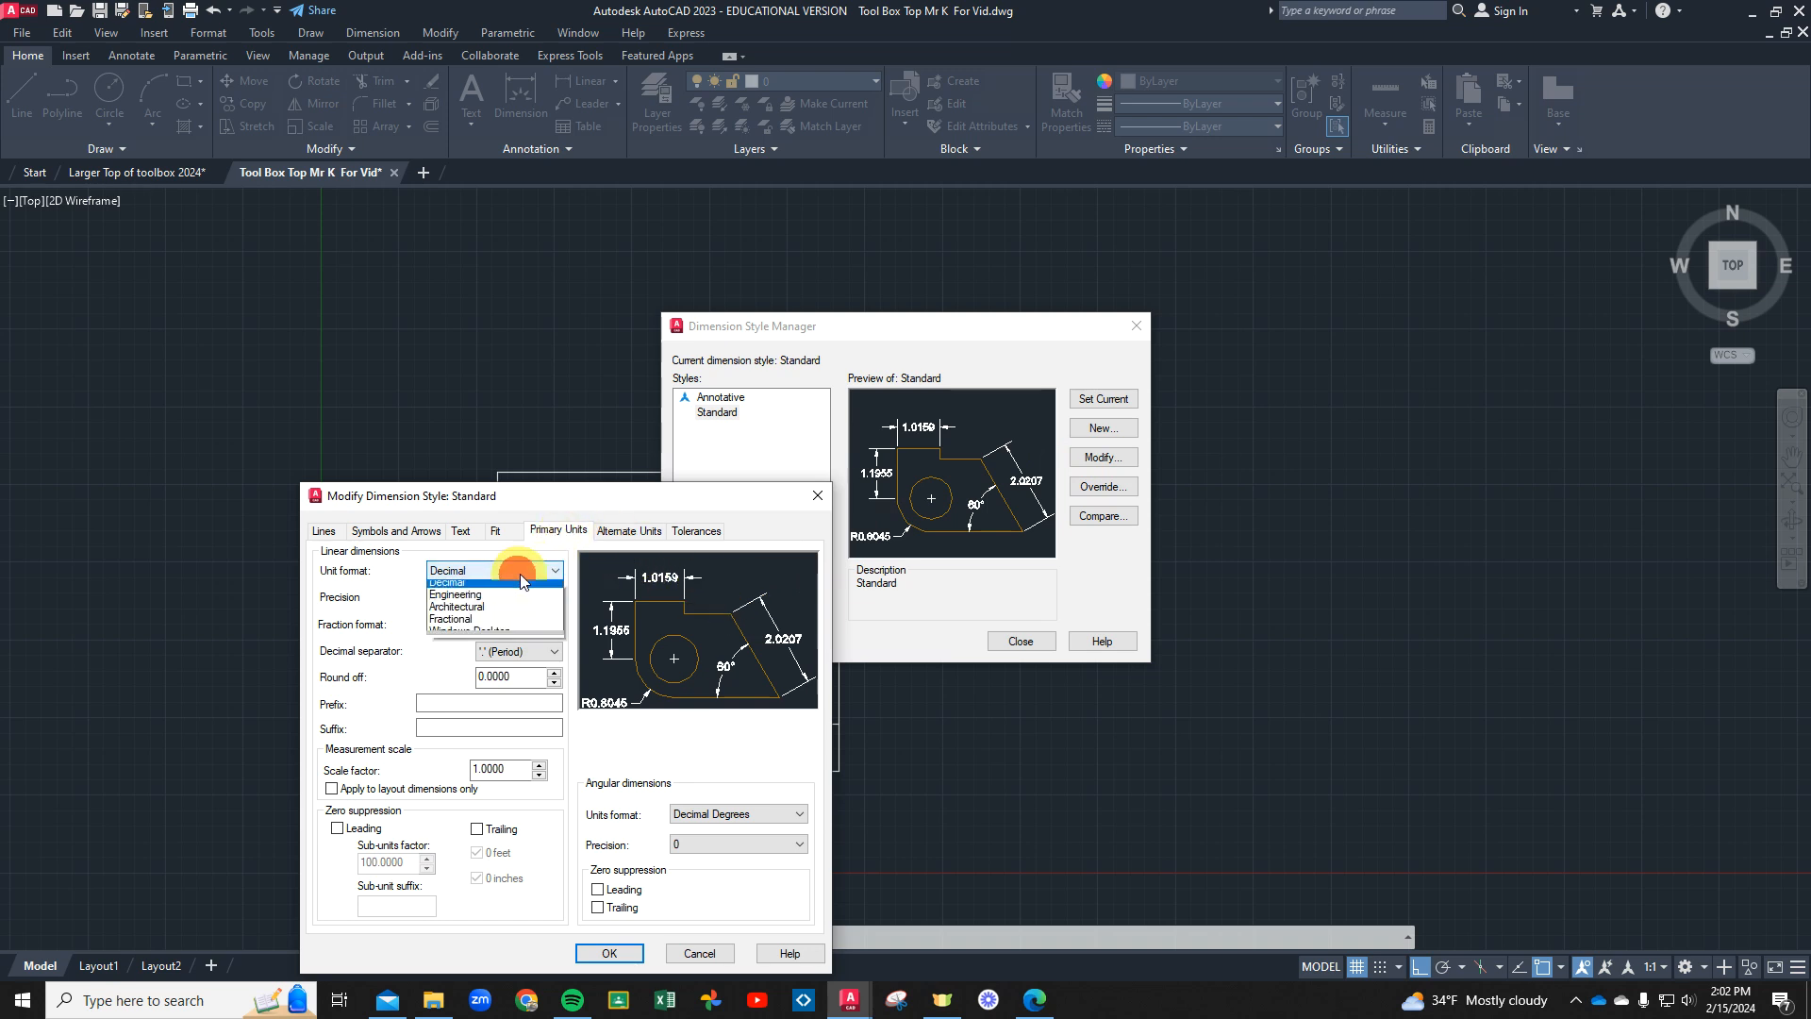
left_click(477, 639)
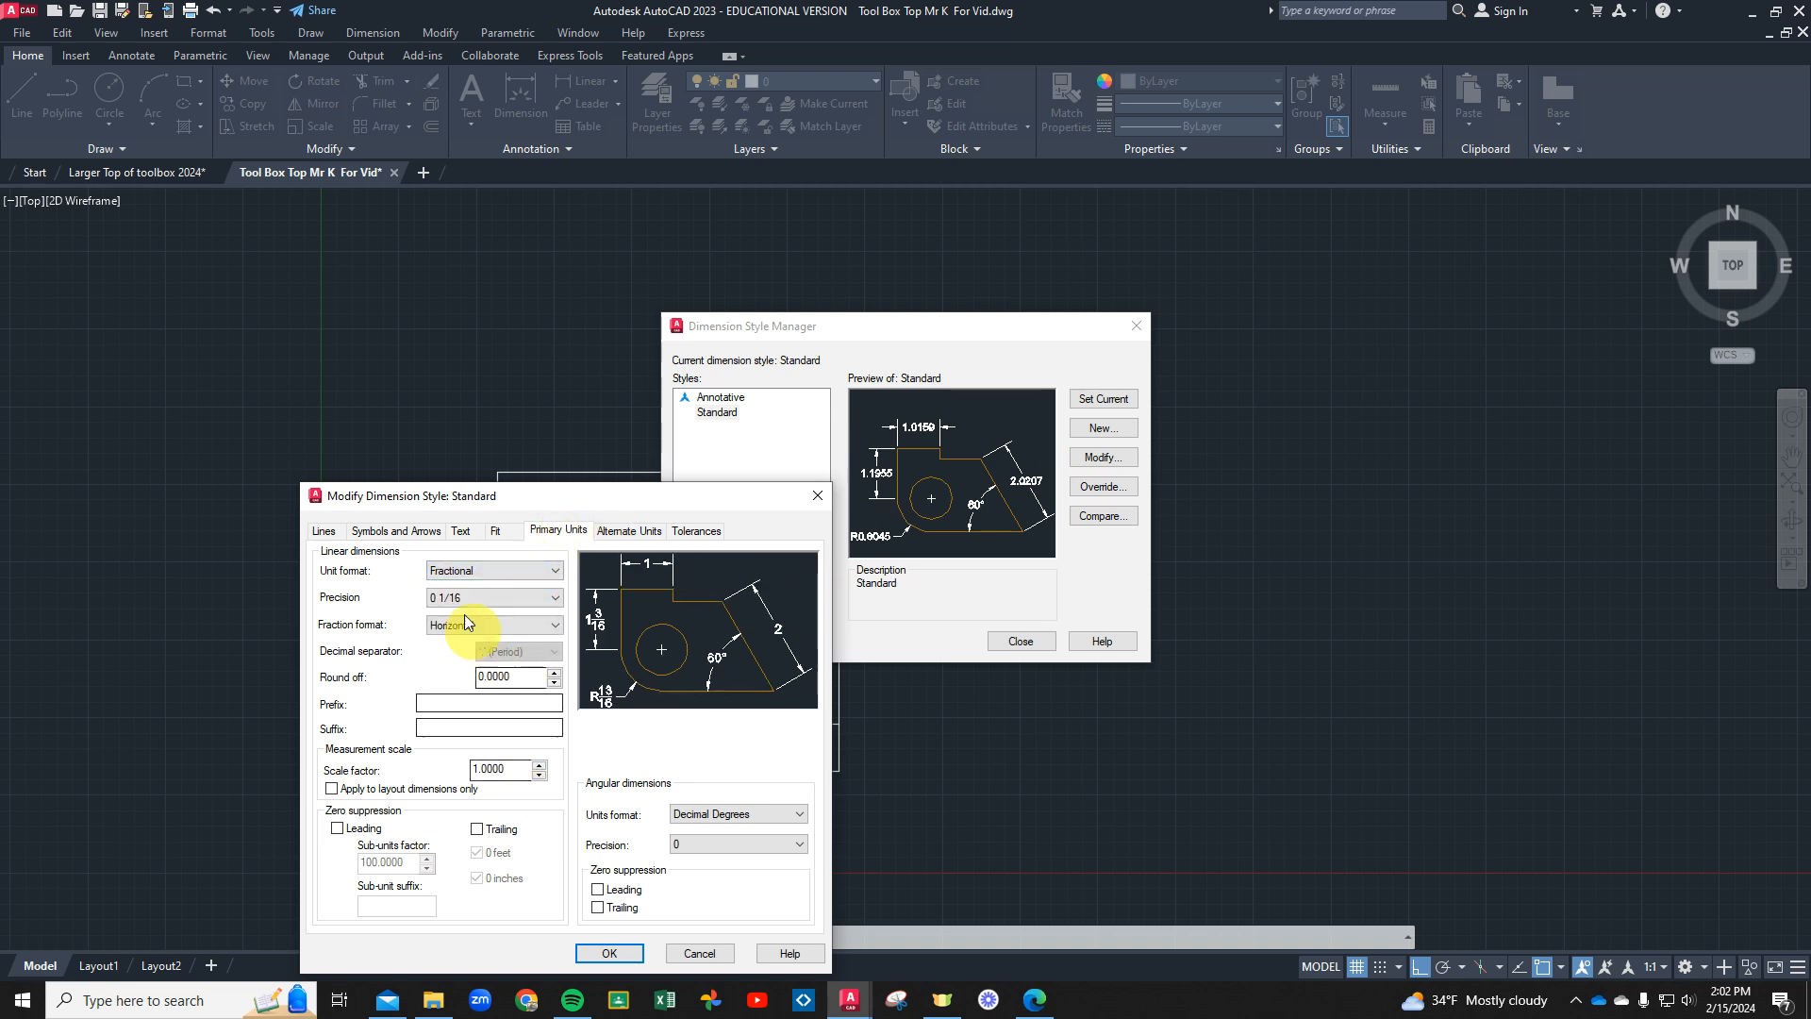
left_click(498, 531)
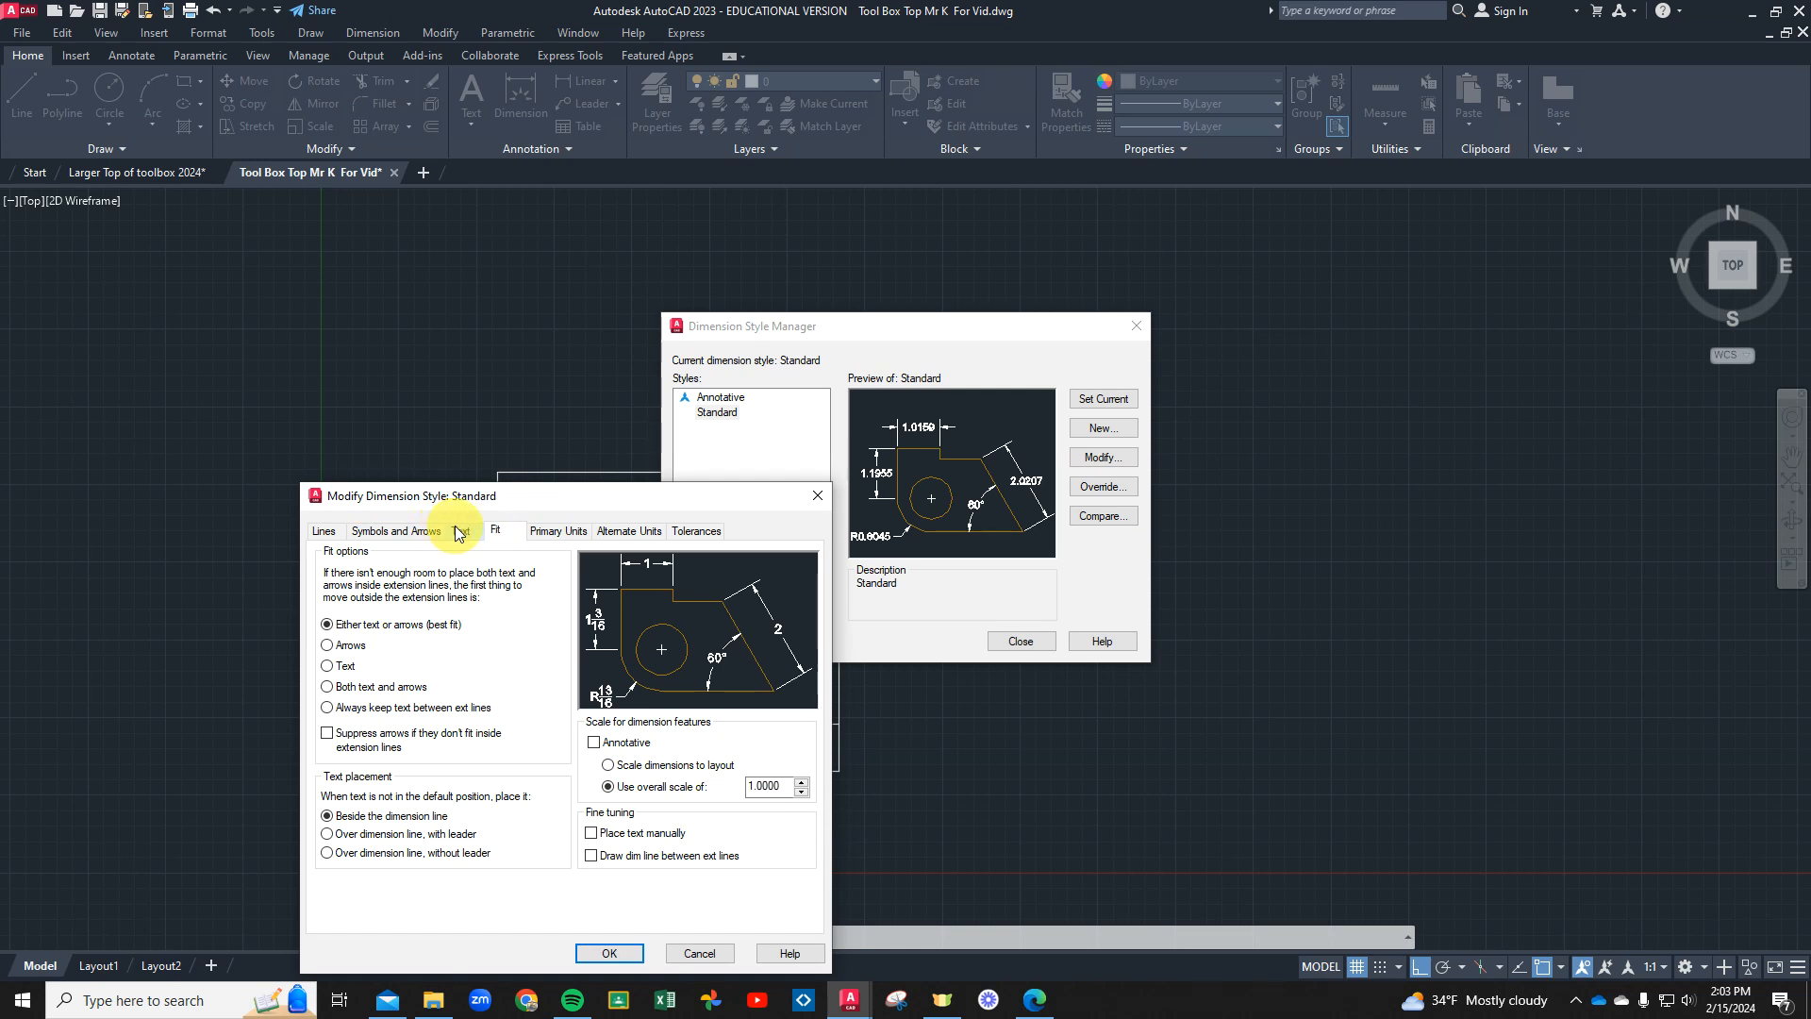
left_click(459, 531)
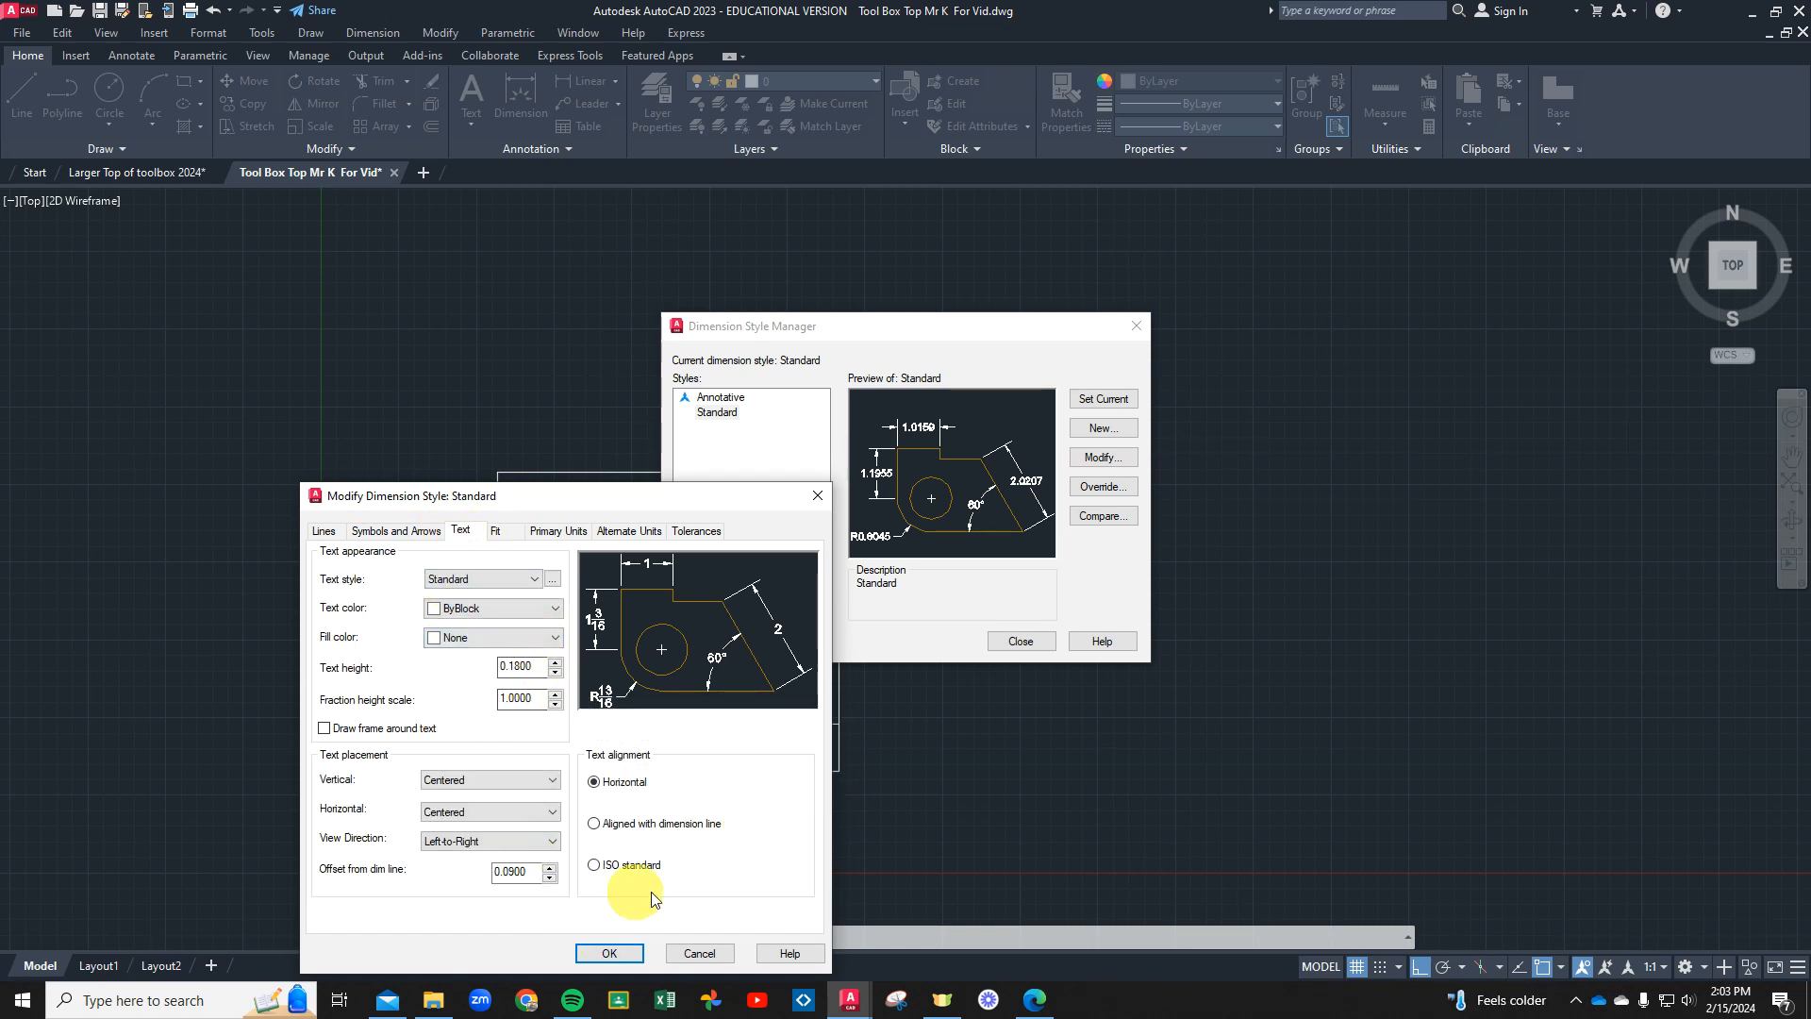
left_click(628, 954)
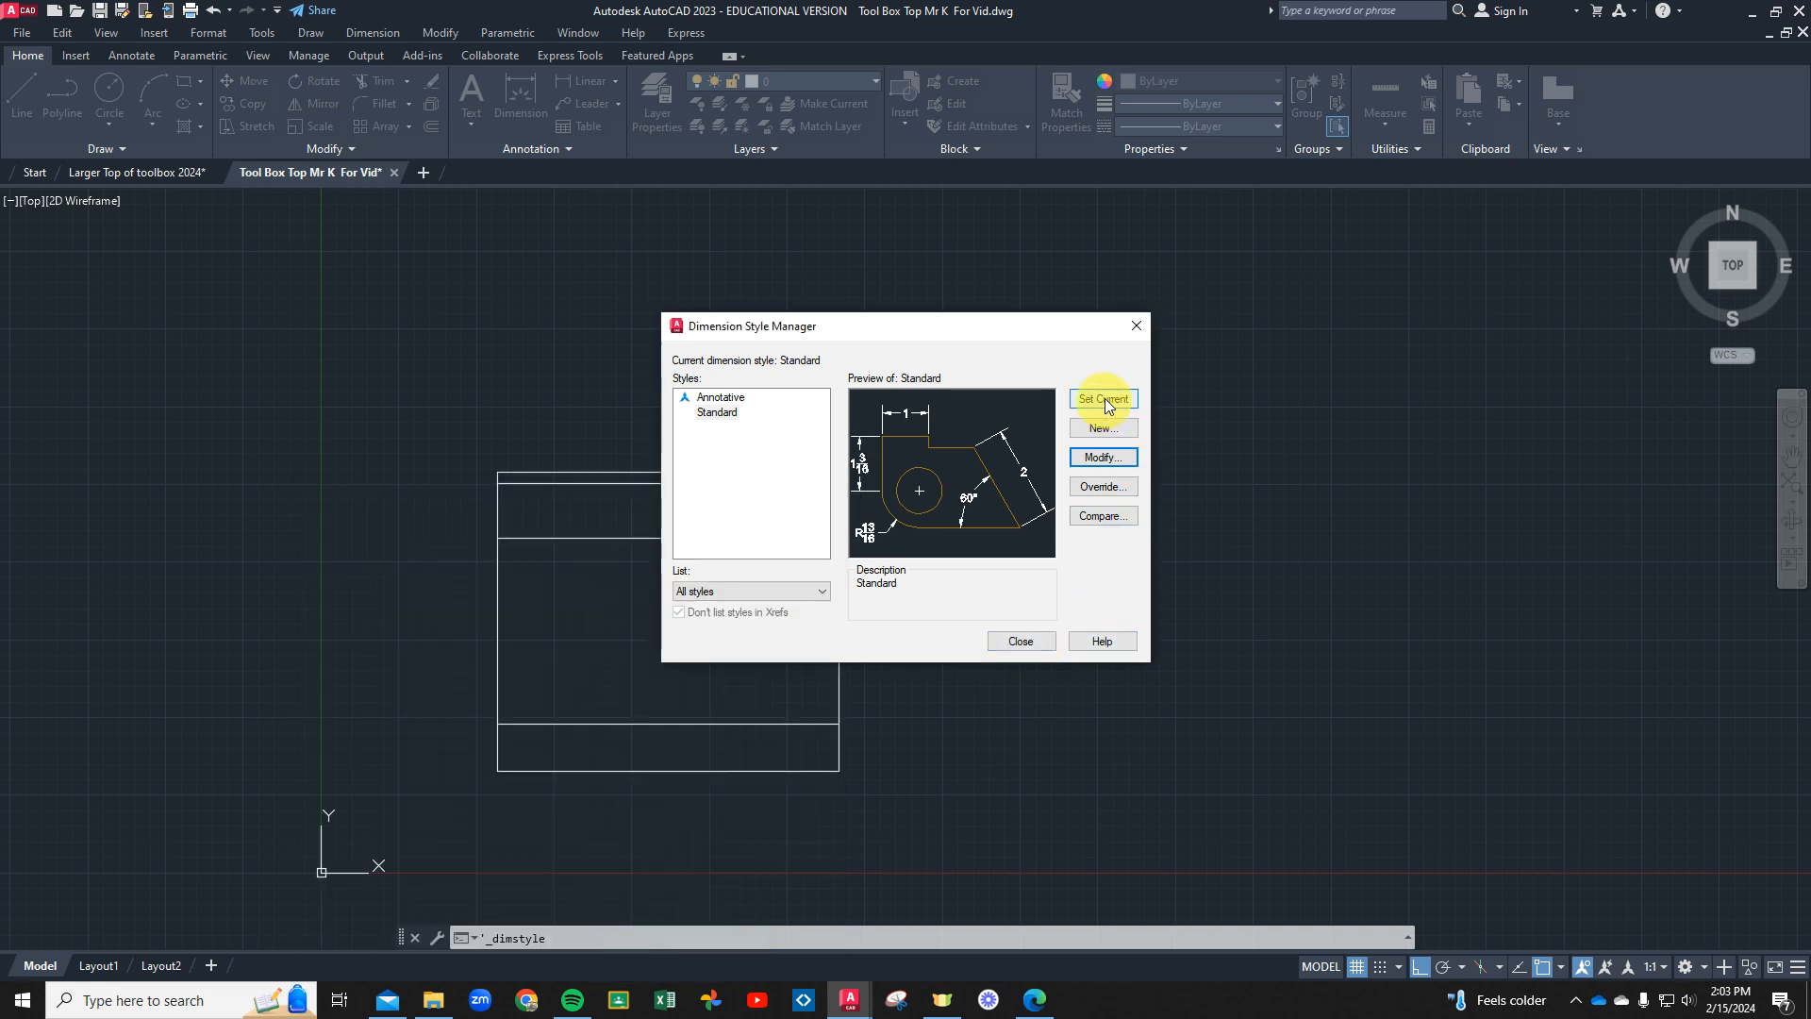
left_click(1002, 642)
Consult the reference drawing's dimension layout and dimension the height of the narrow top strip beside the outline's right edge
scroll(843, 470, "up", 2)
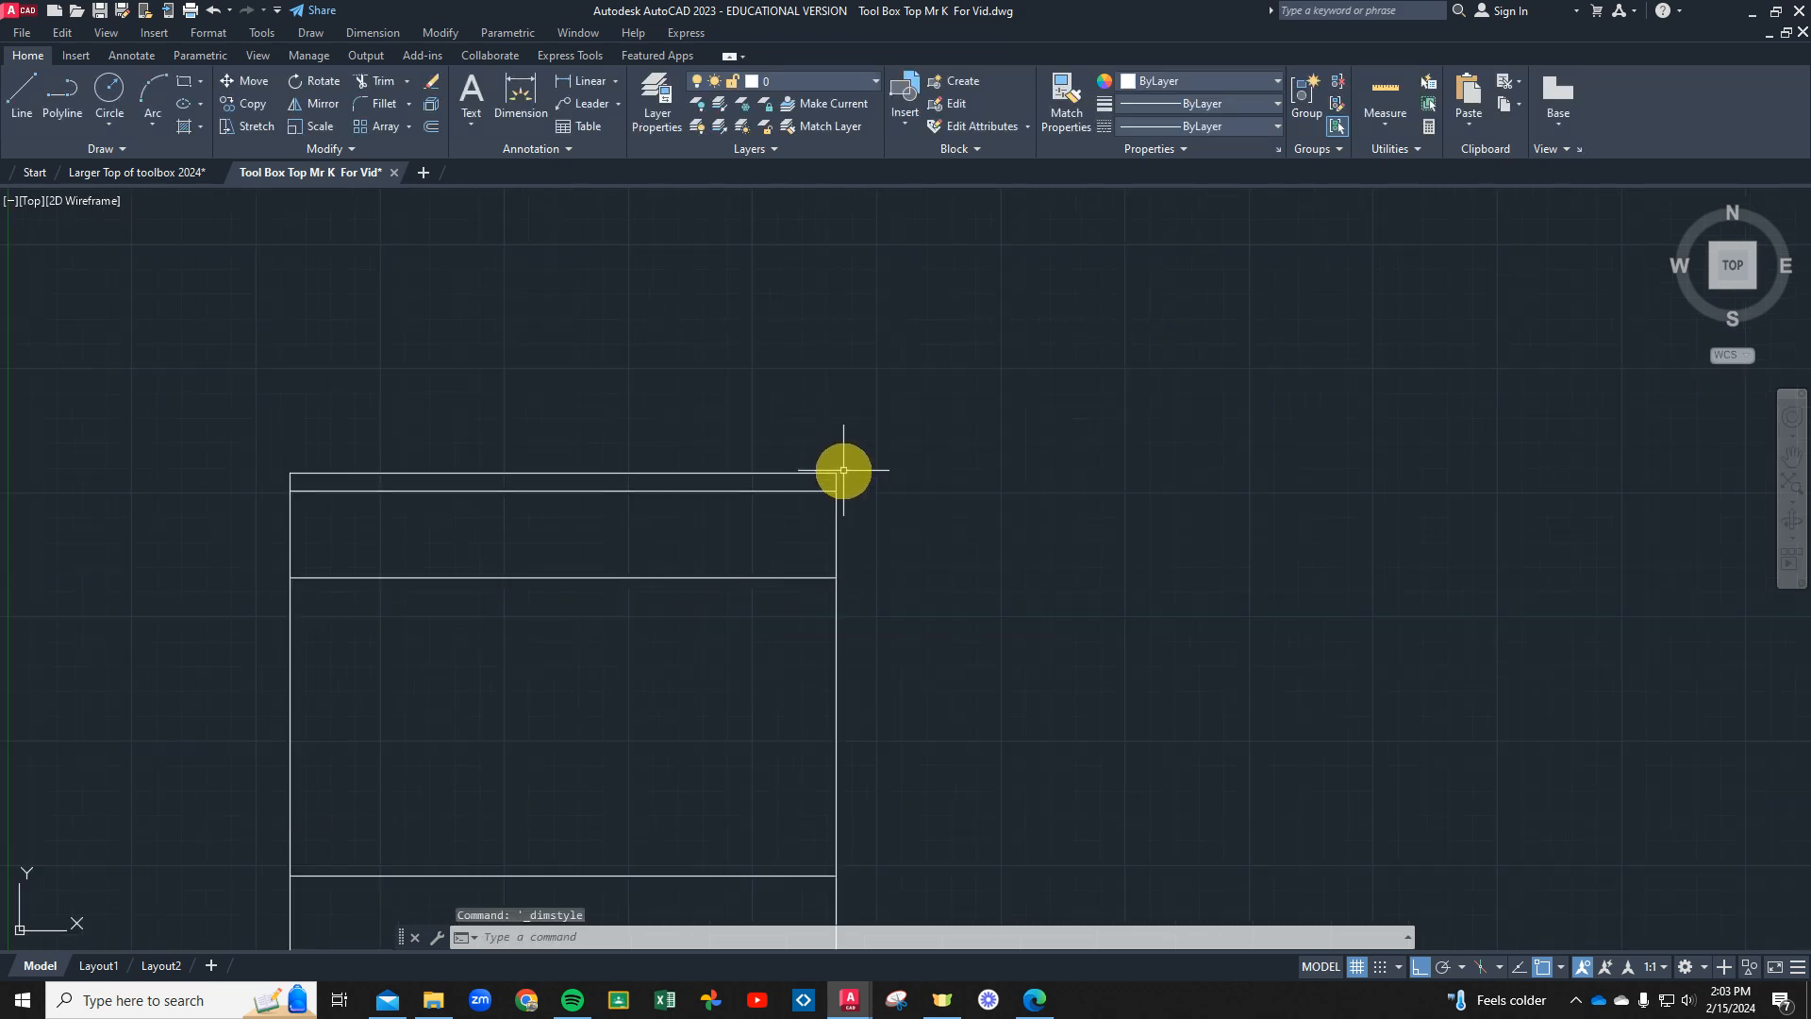
left_click(158, 173)
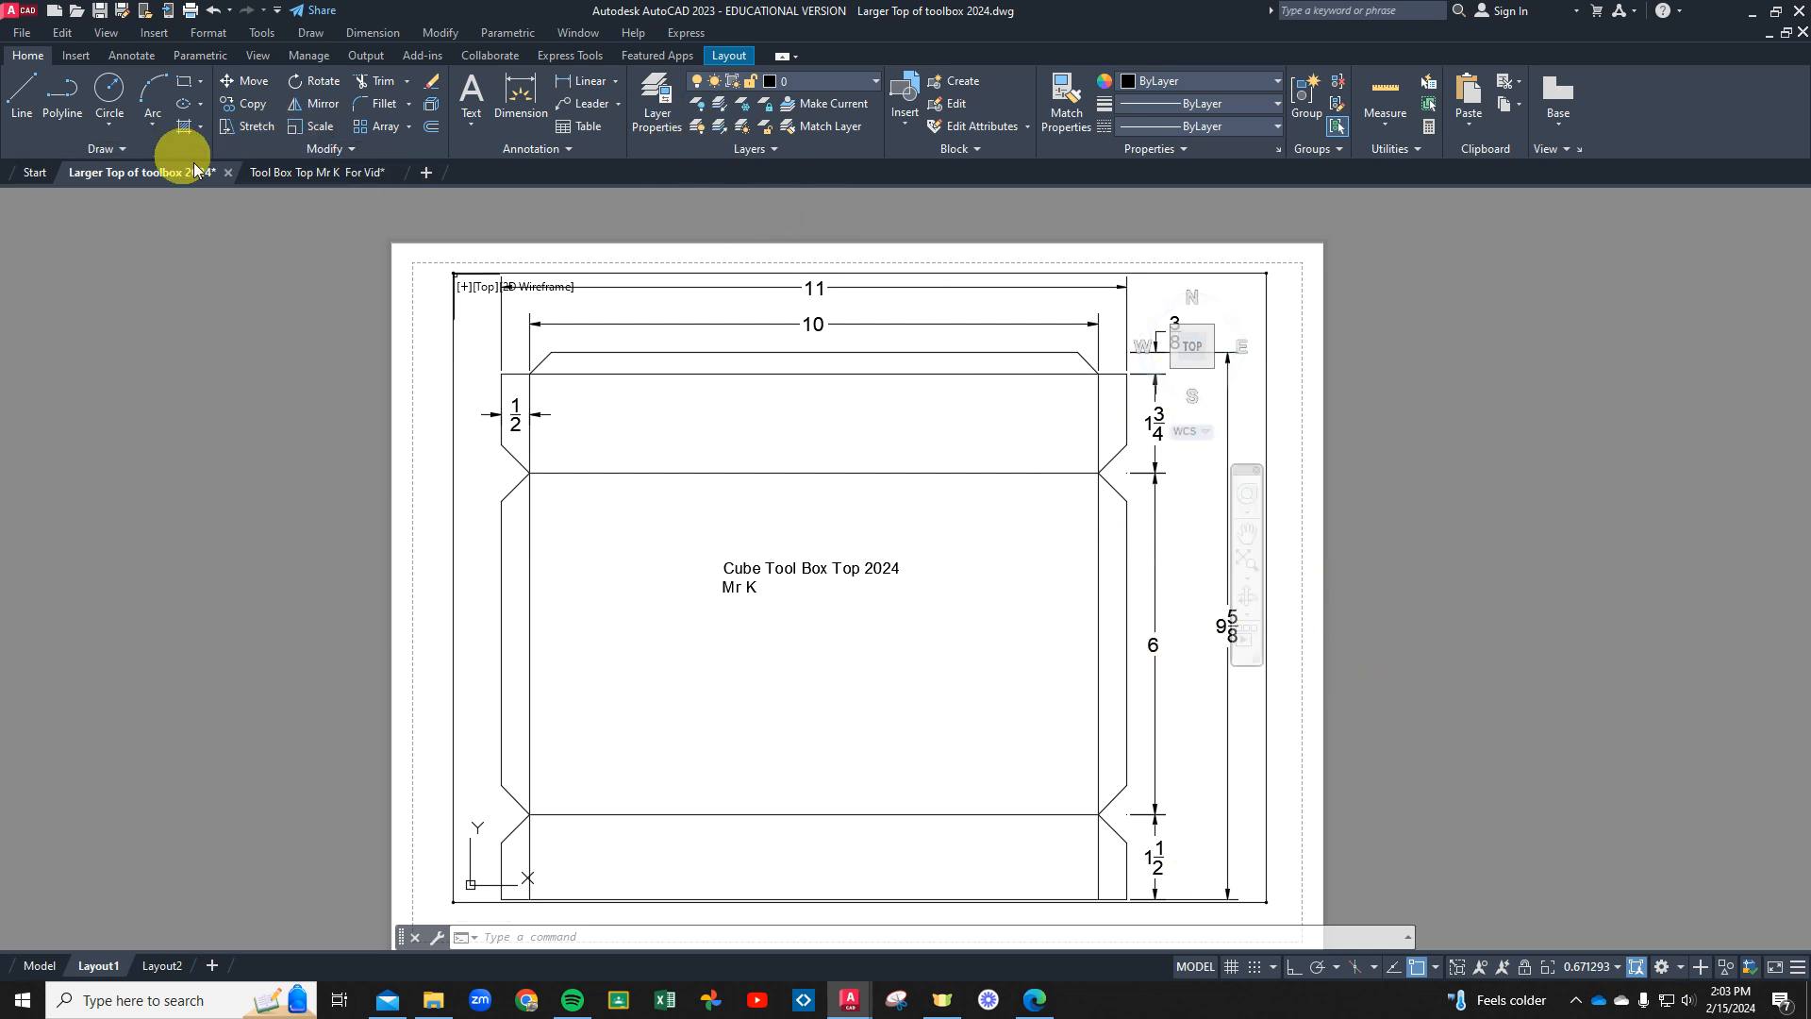
left_click(303, 172)
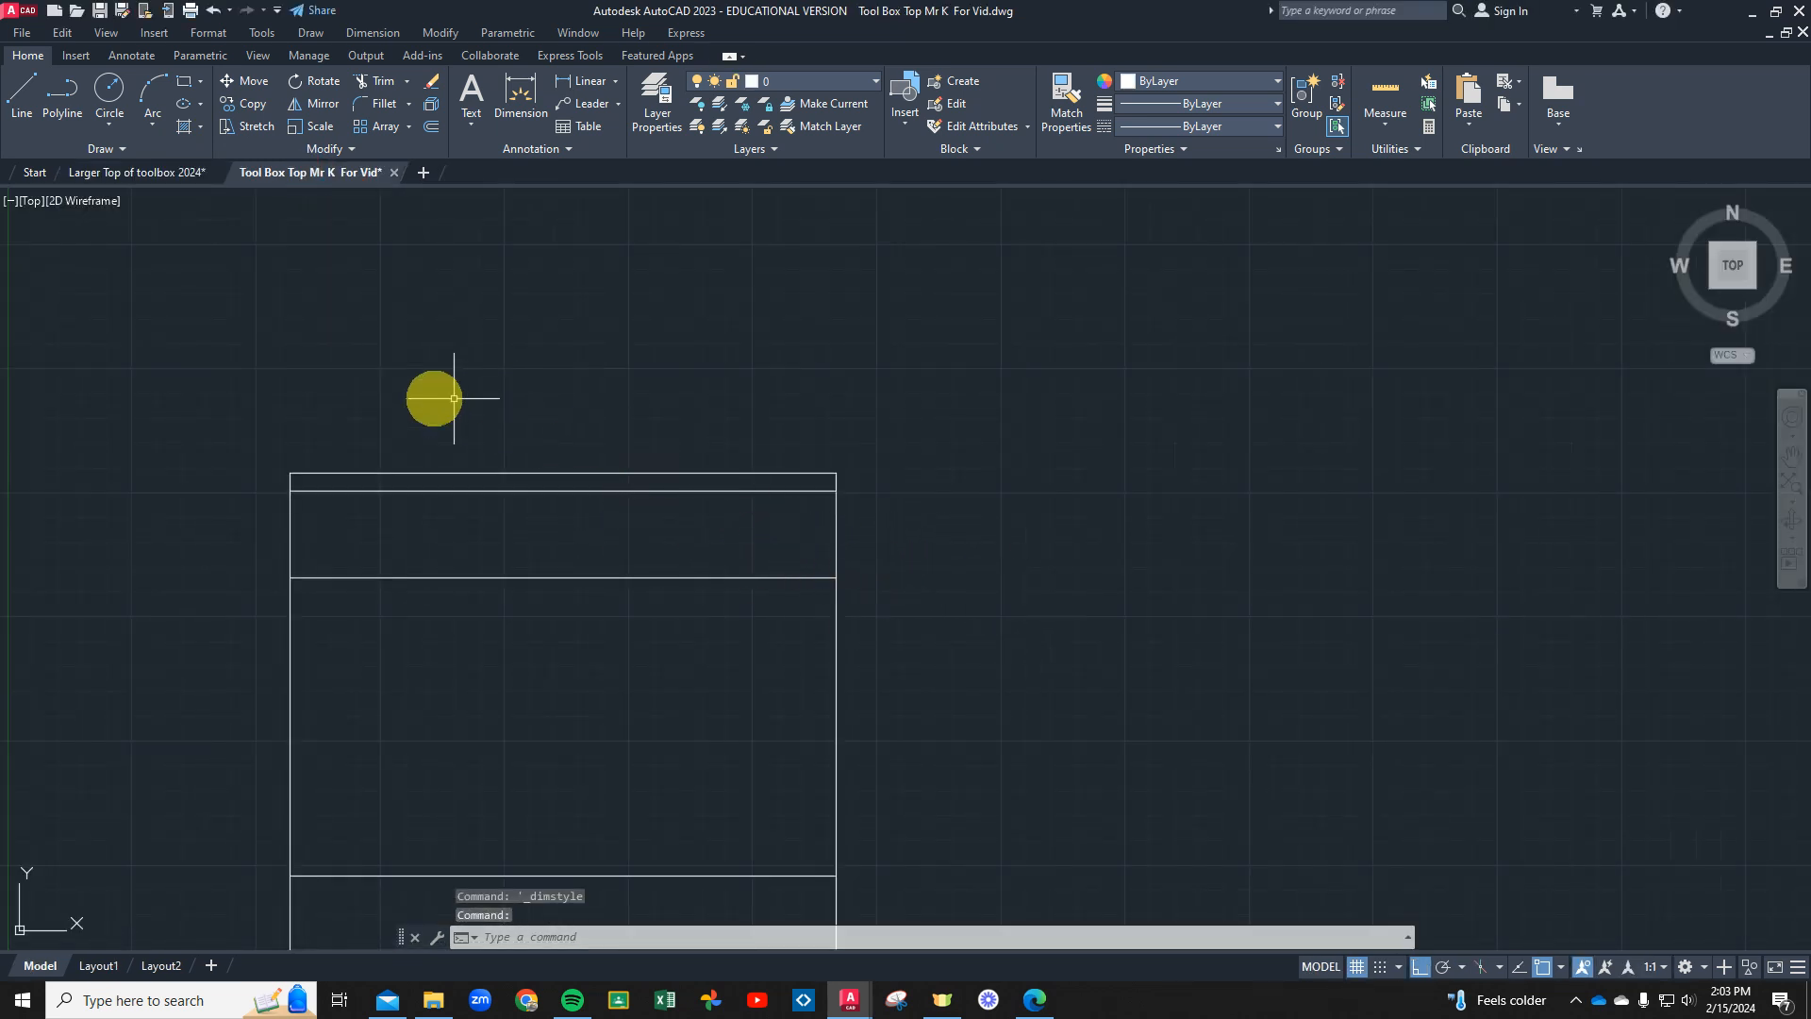
left_click(517, 100)
left_click(837, 473)
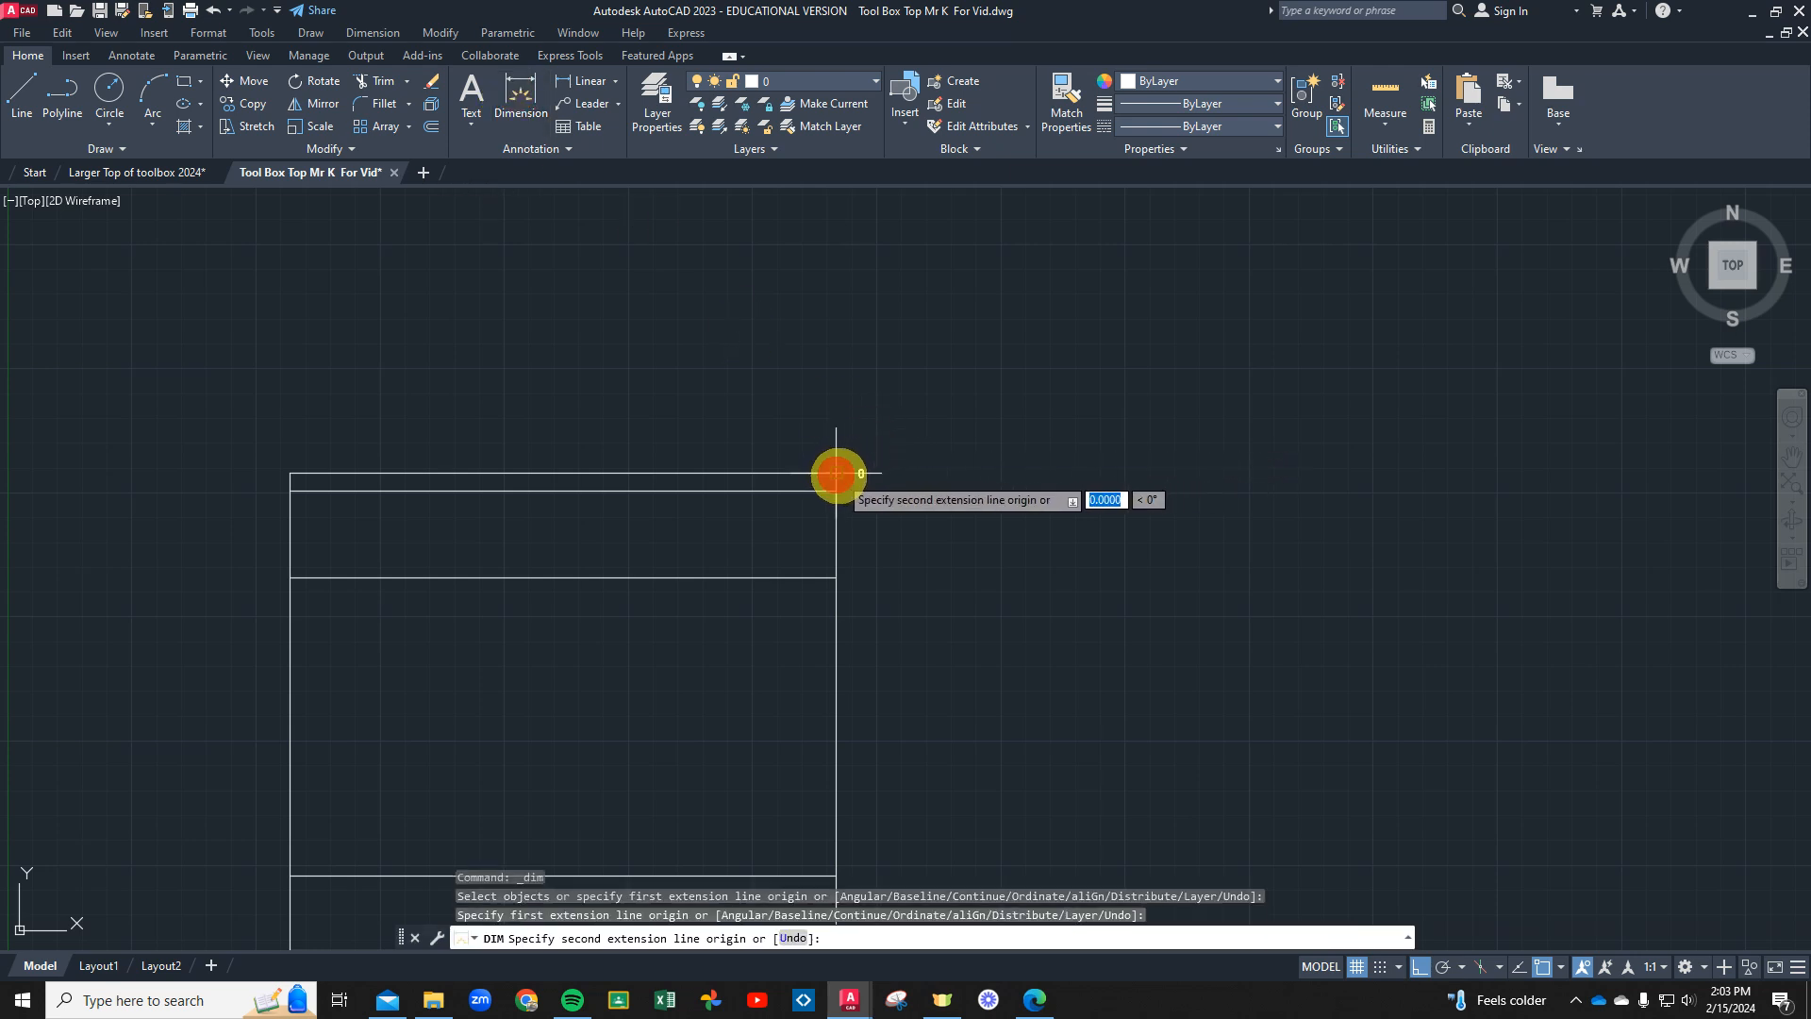
left_click(837, 490)
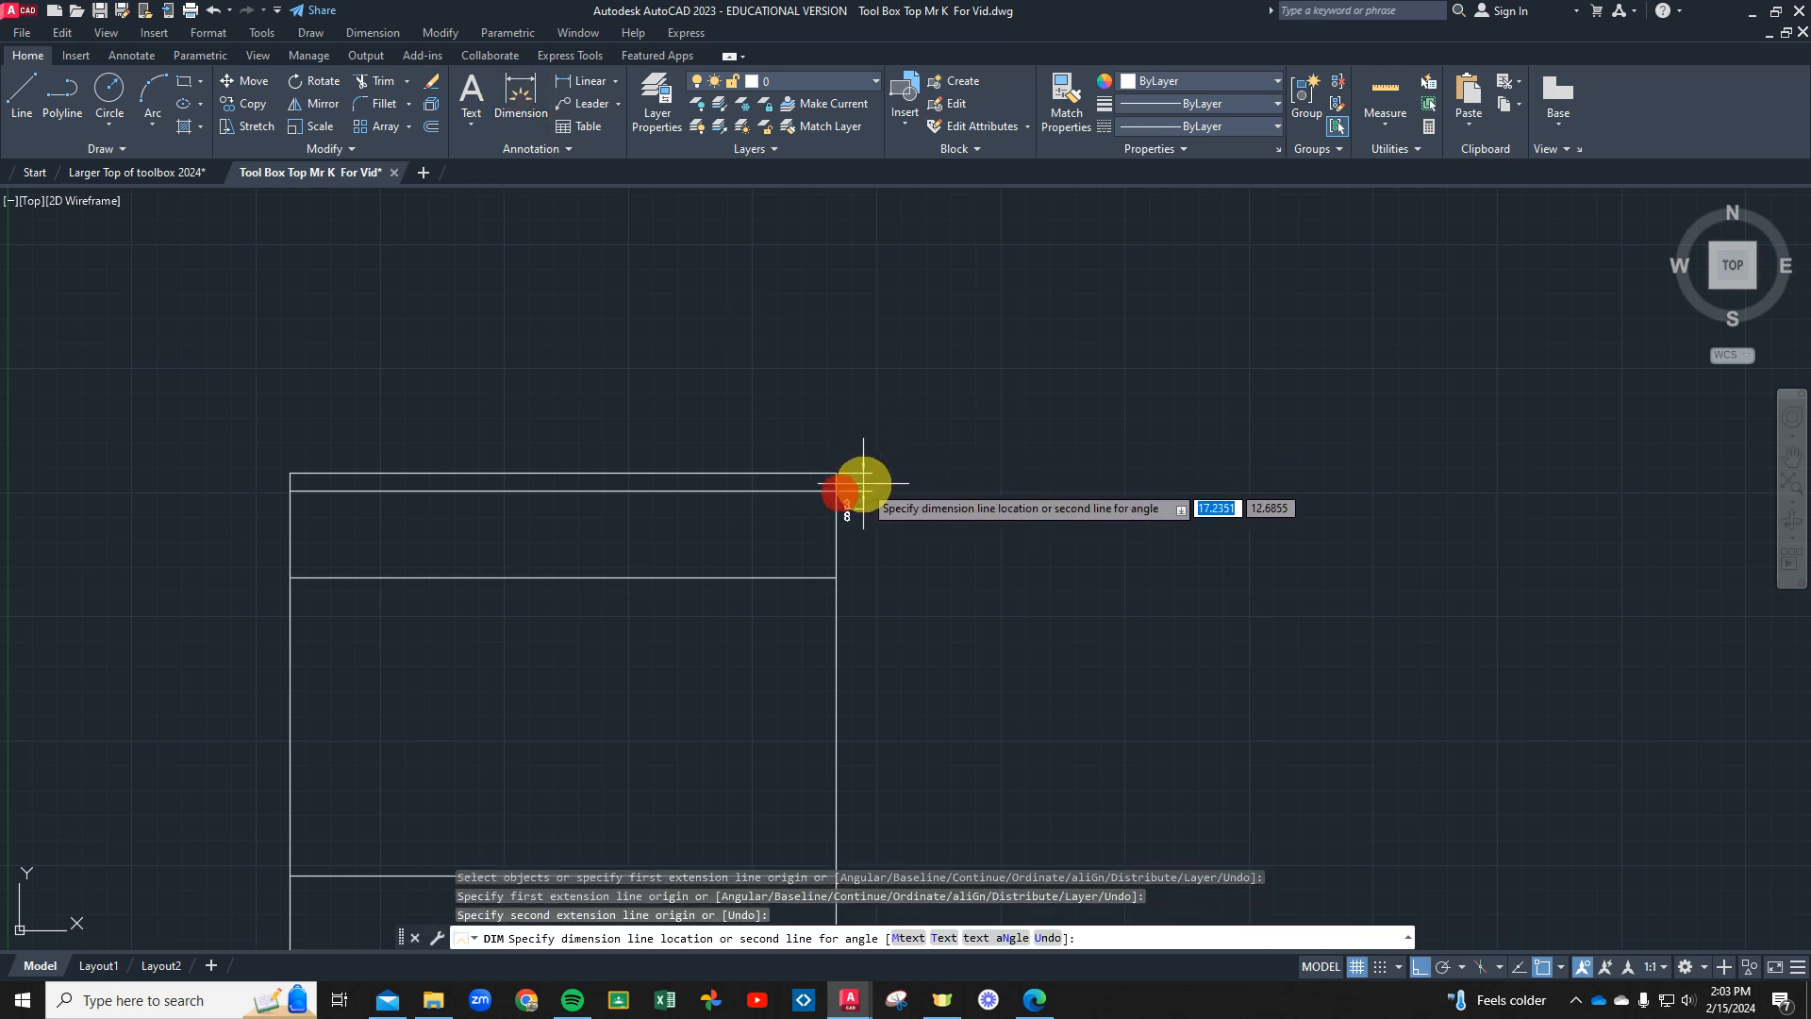
left_click(861, 483)
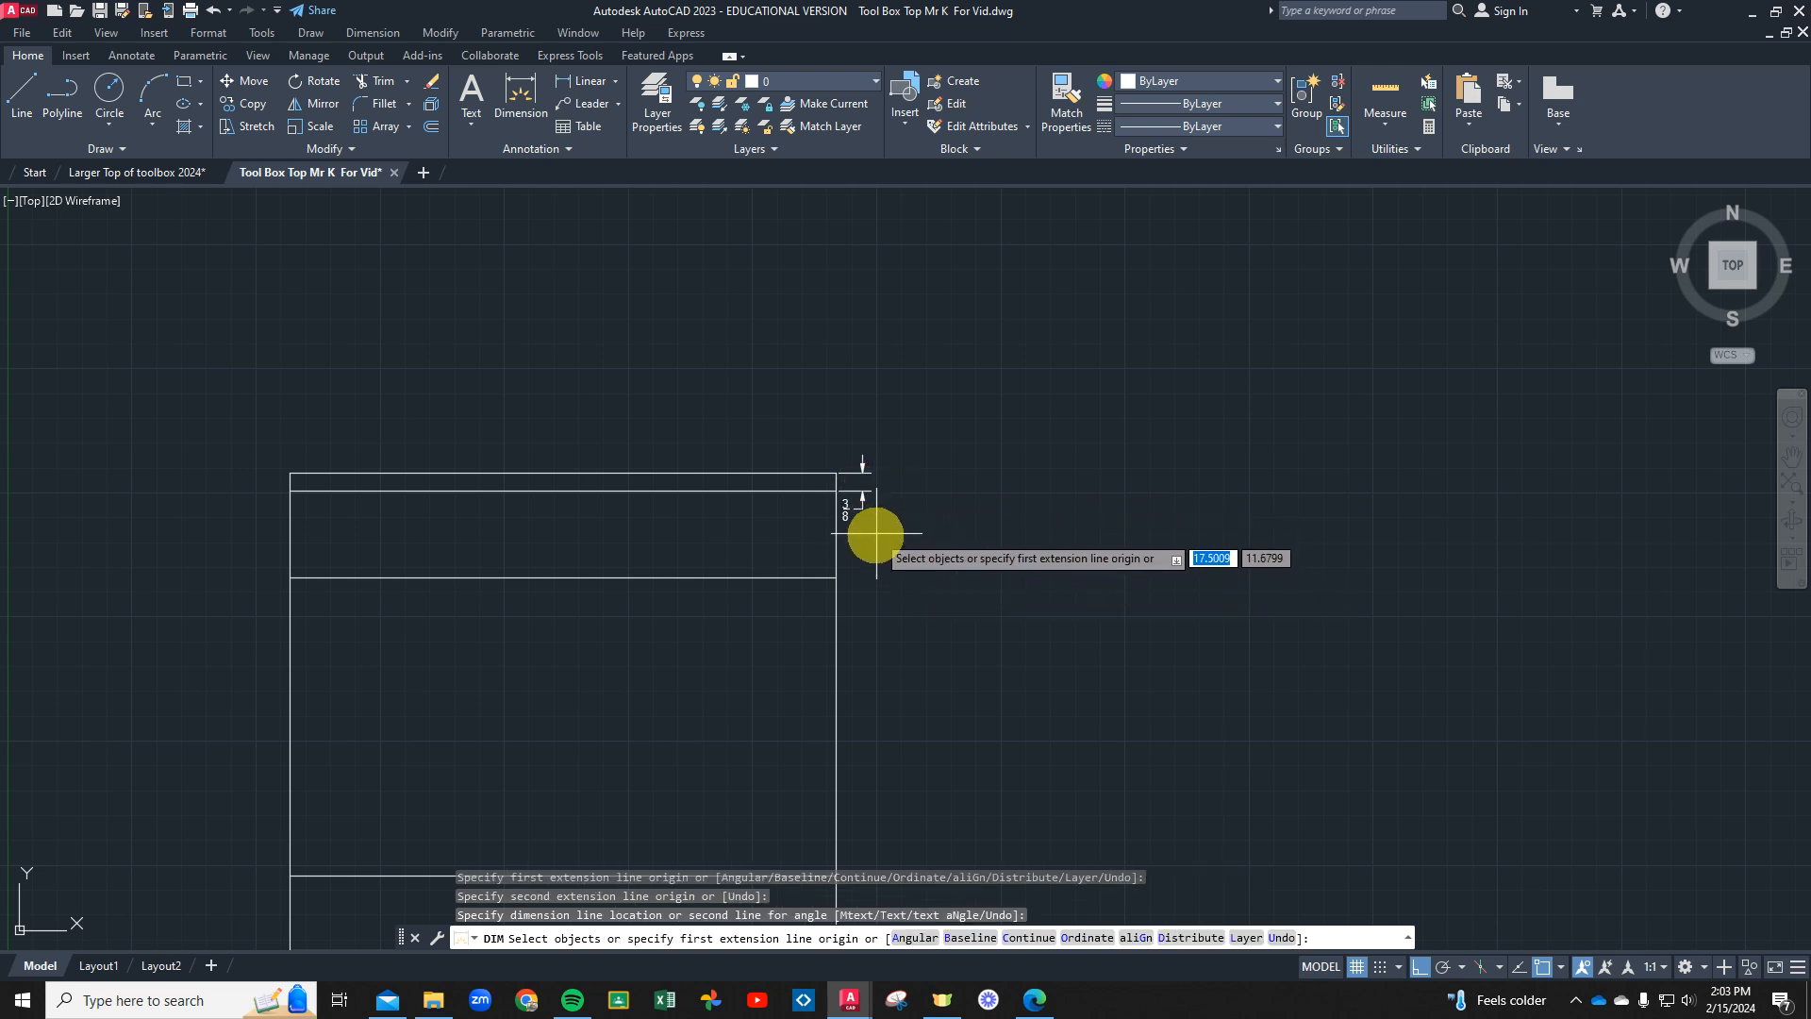
Dimension the heights of the second strip and the large middle panel, aligned with the top strip's dimension beside the right edge
left_click(837, 490)
left_click(836, 577)
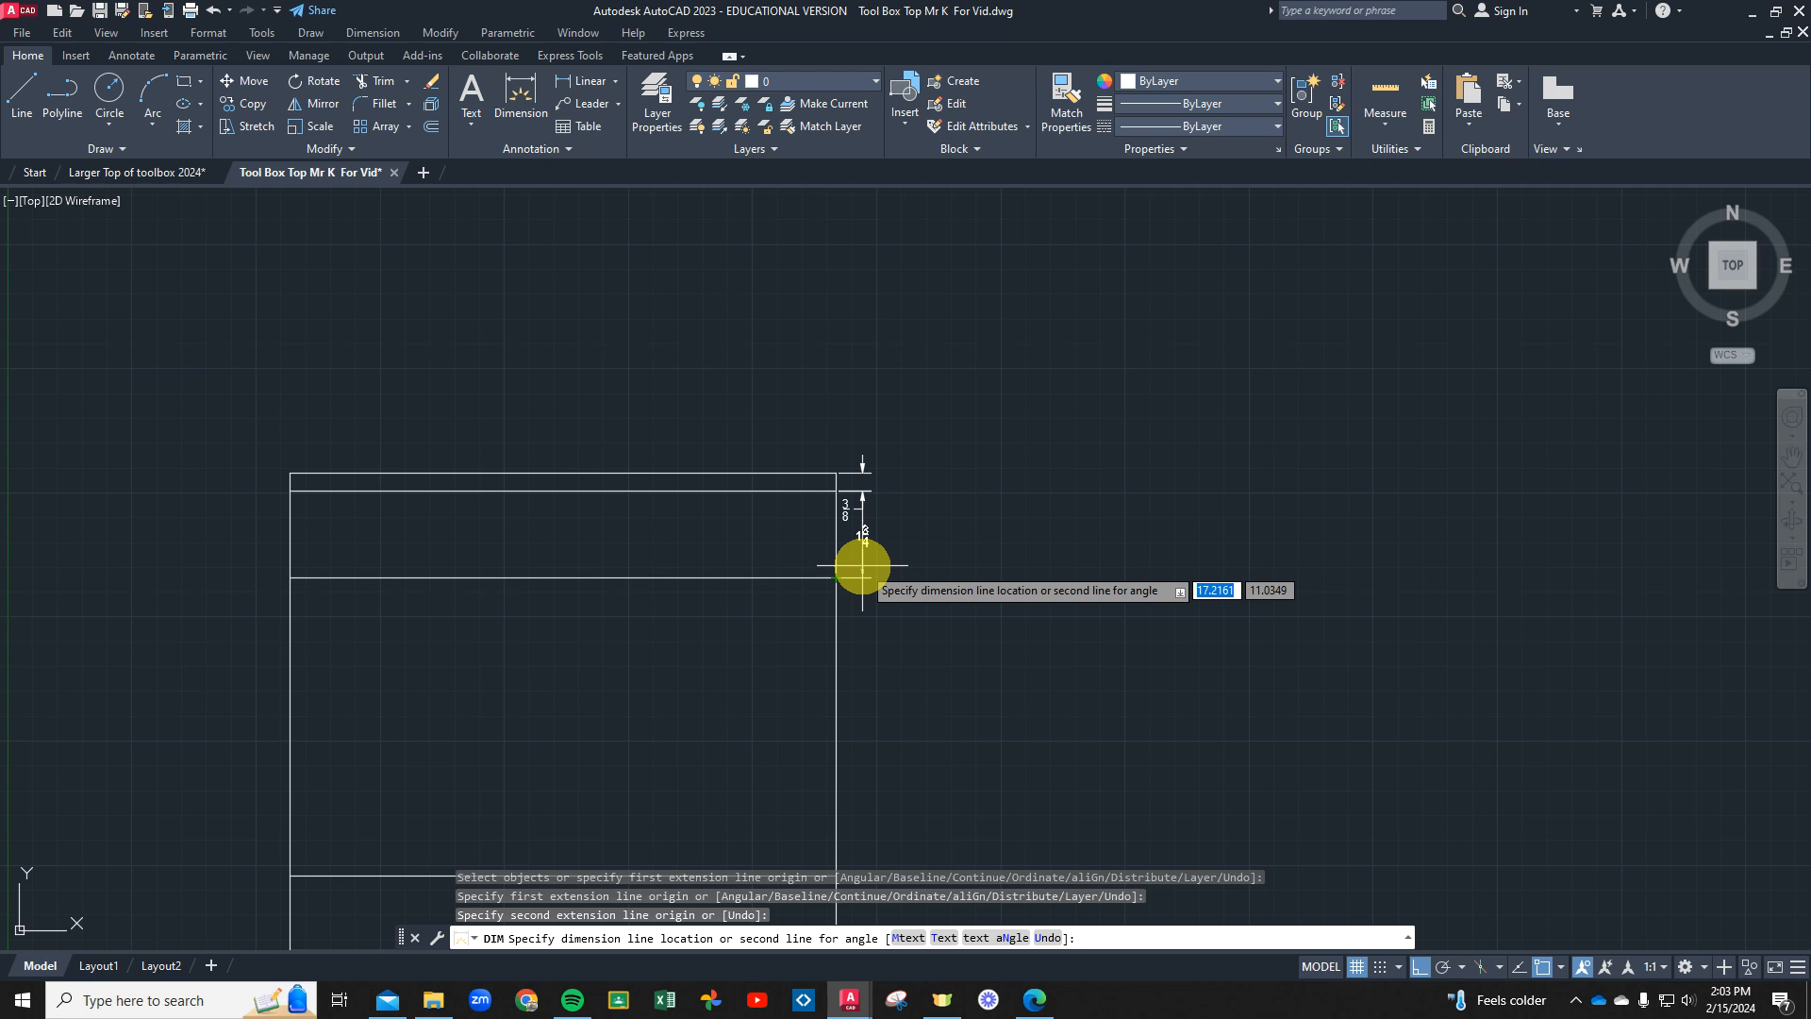
left_click(861, 568)
scroll(796, 626, "down", 5)
scroll(839, 736, "up", 5)
left_click(795, 391)
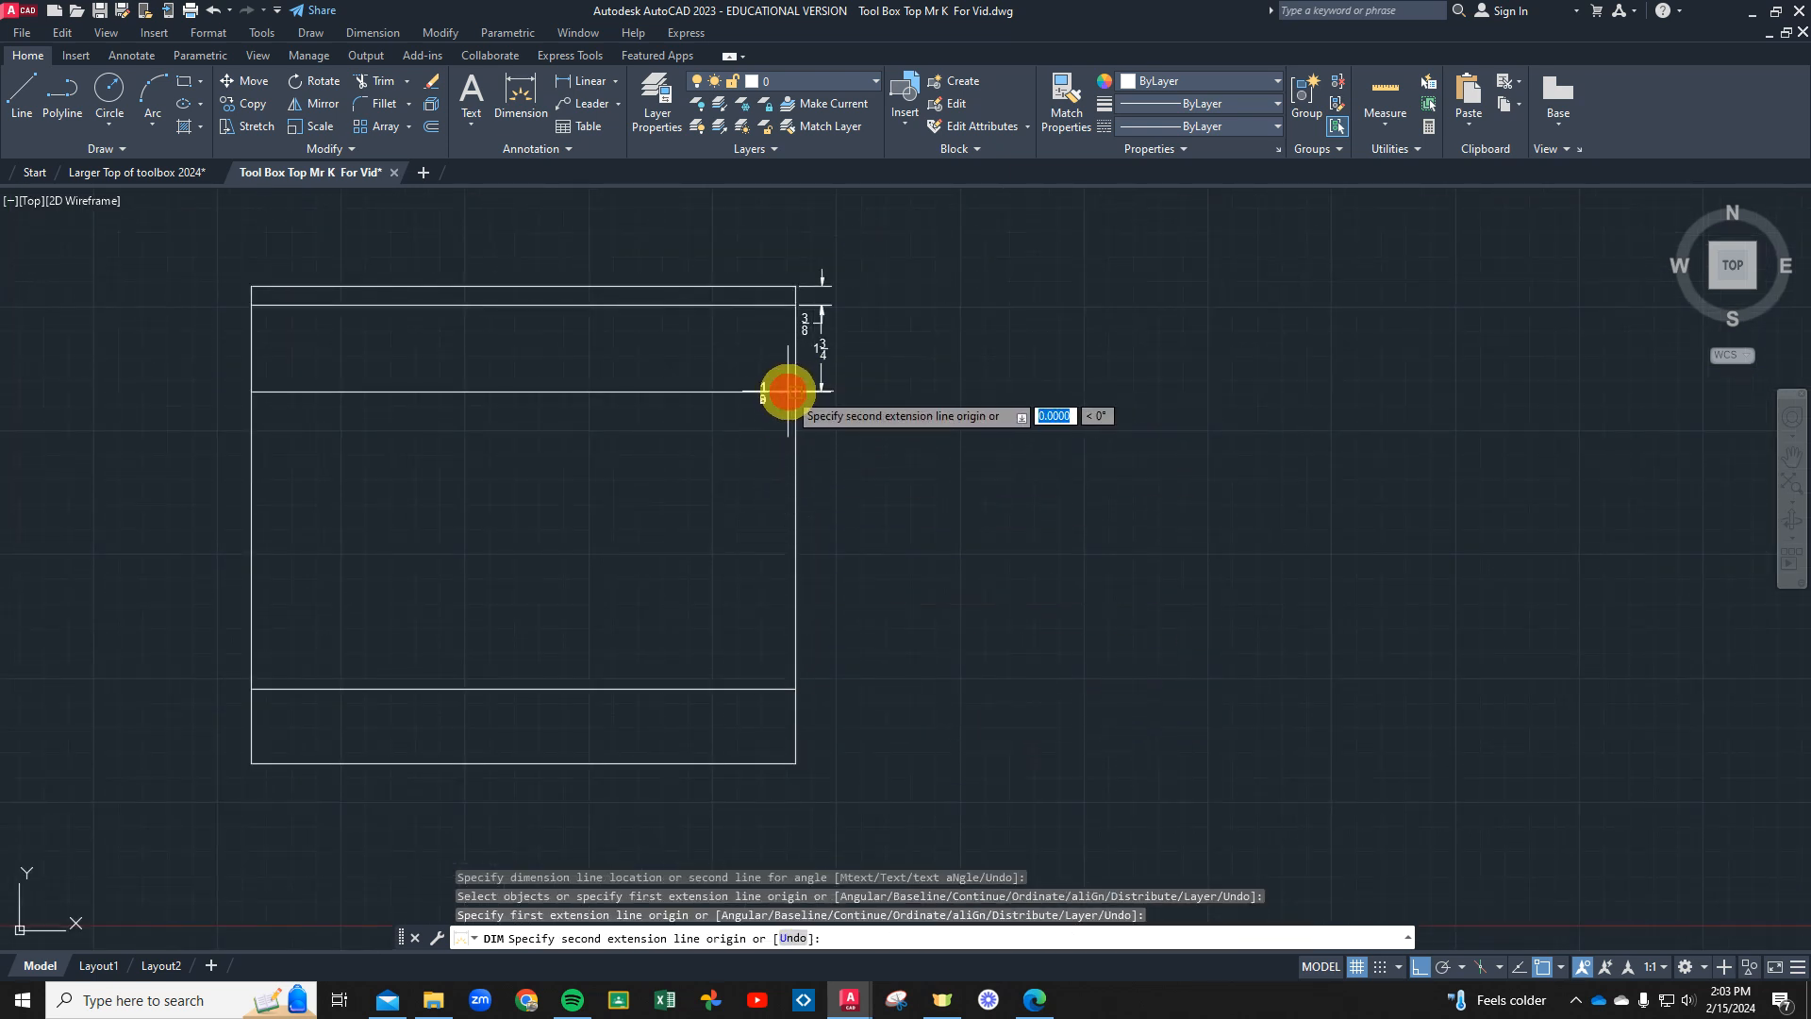
left_click(796, 688)
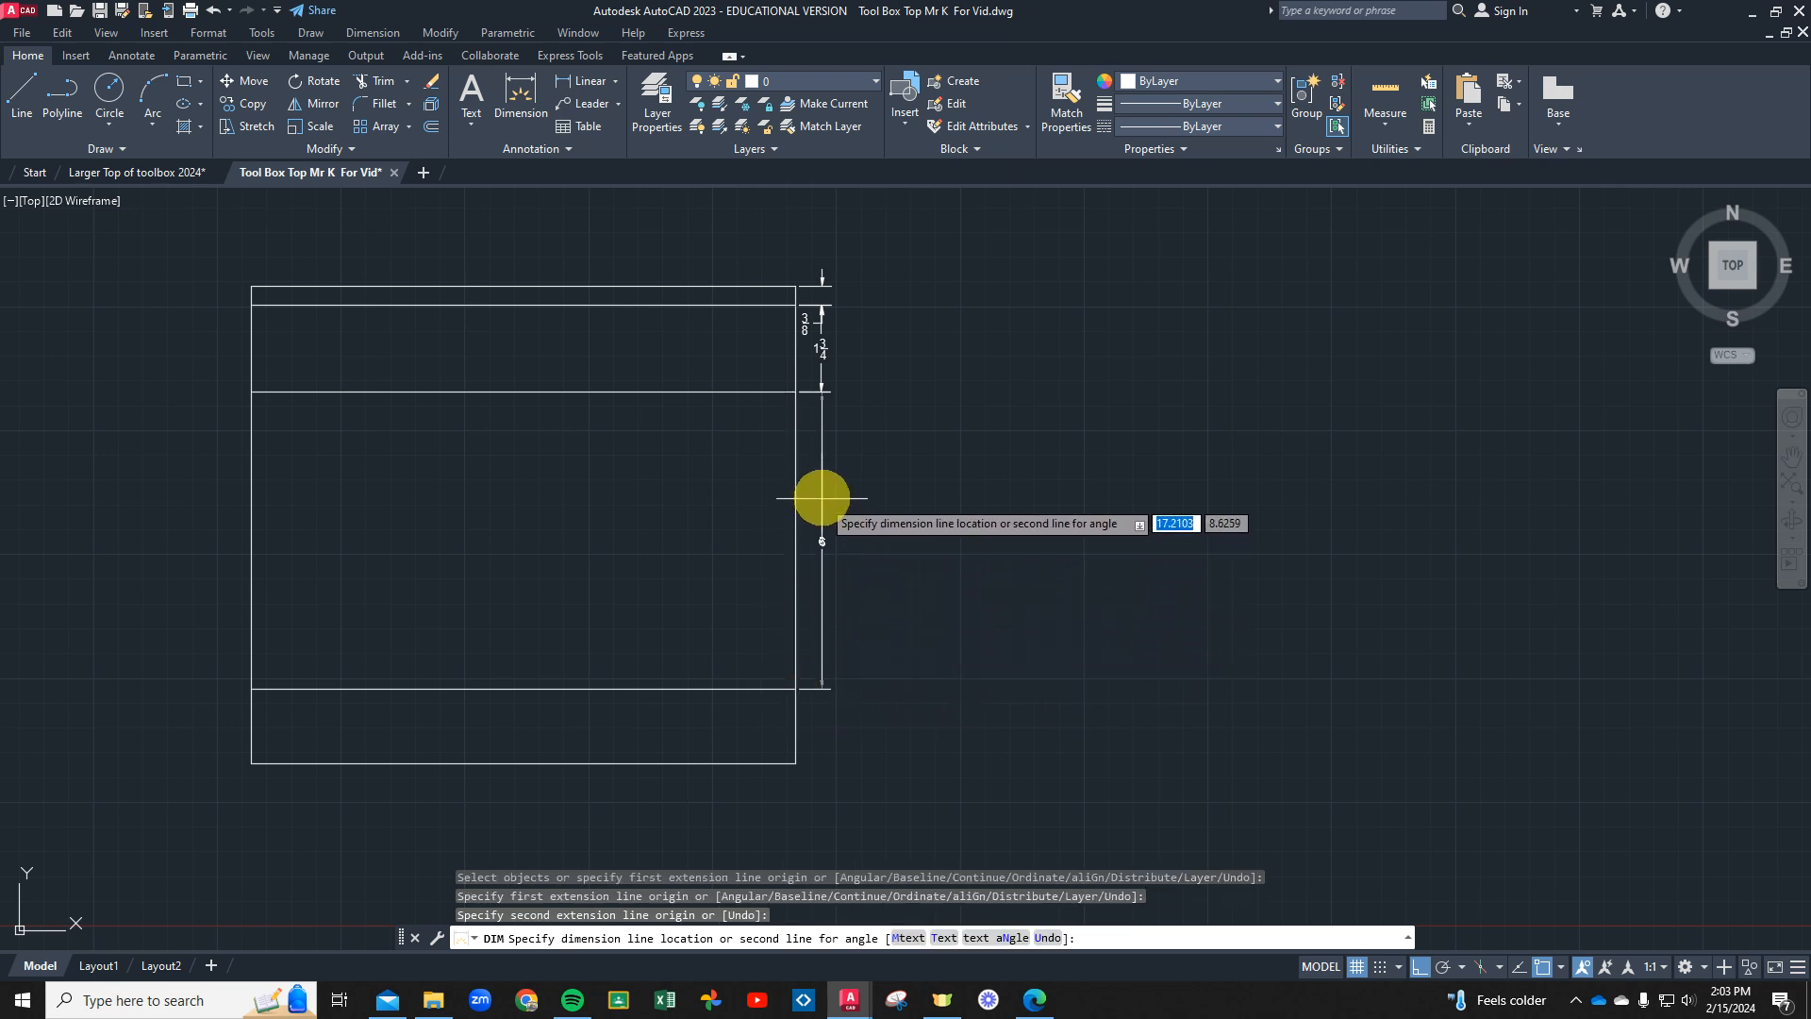
left_click(820, 393)
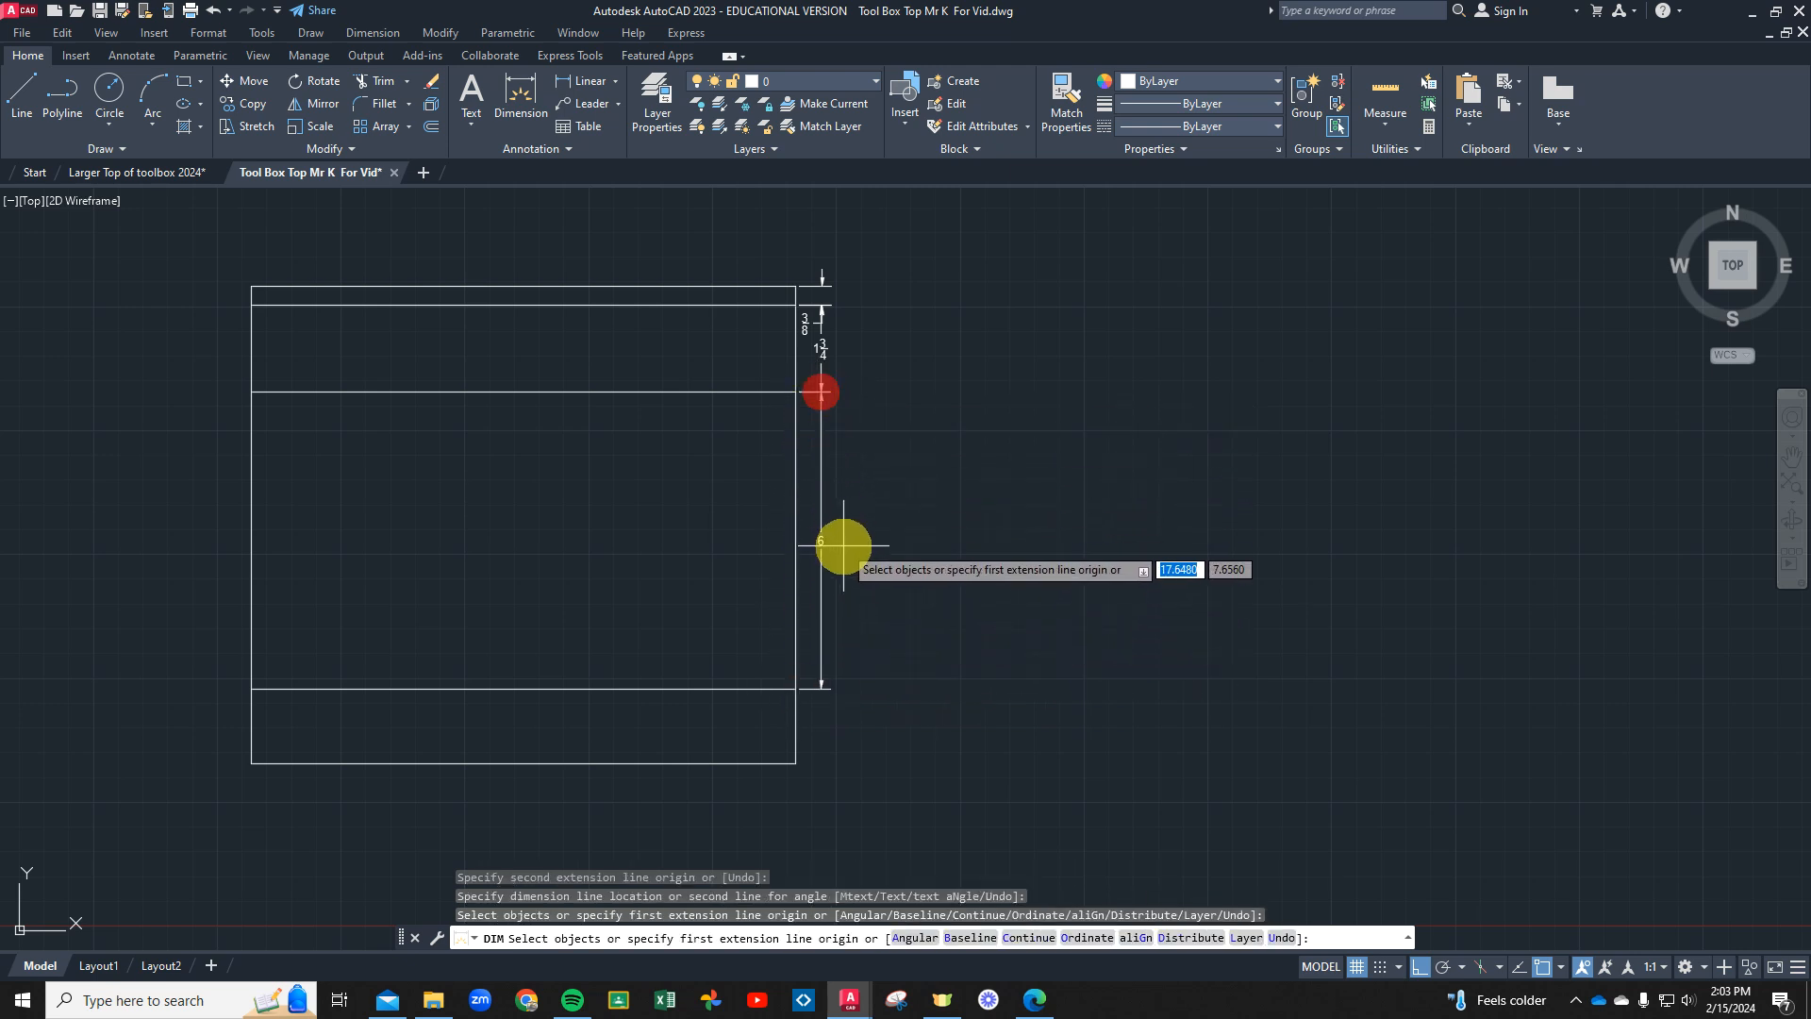
Dimension the height of the bottom strip, aligned with the middle panel's dimension beside the right edge
scroll(764, 736, "up", 4)
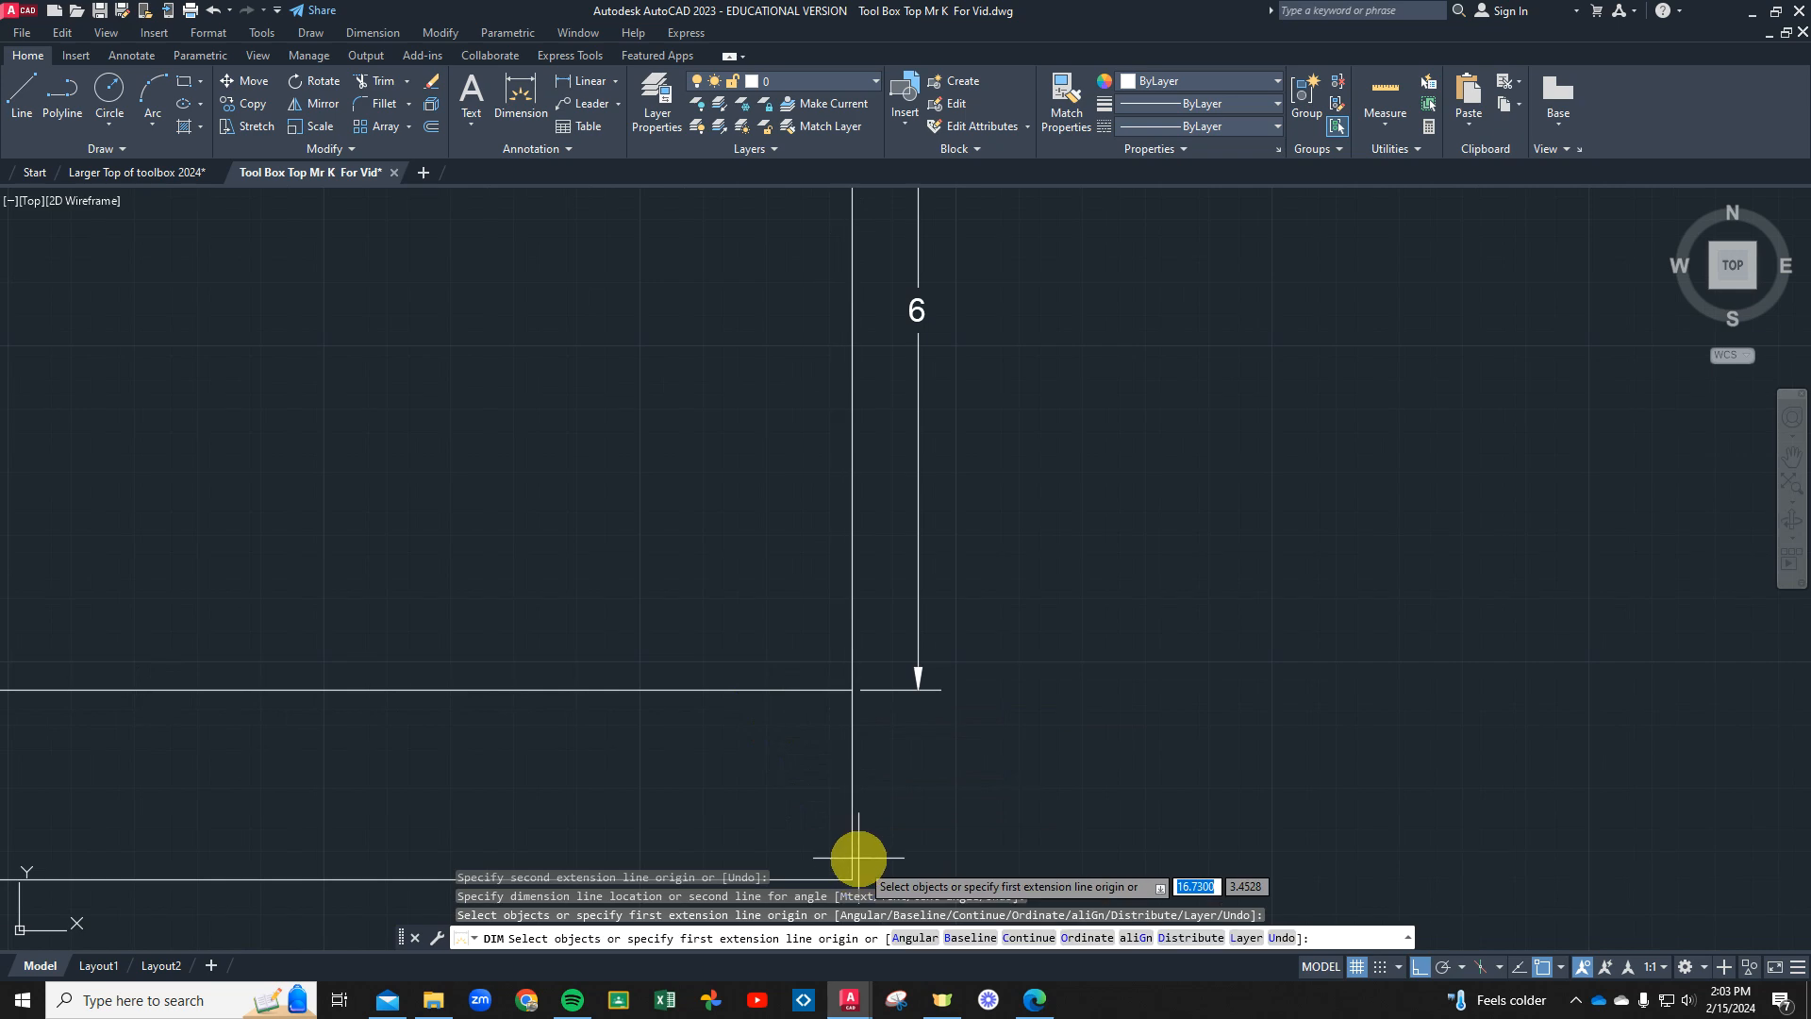
left_click(829, 588)
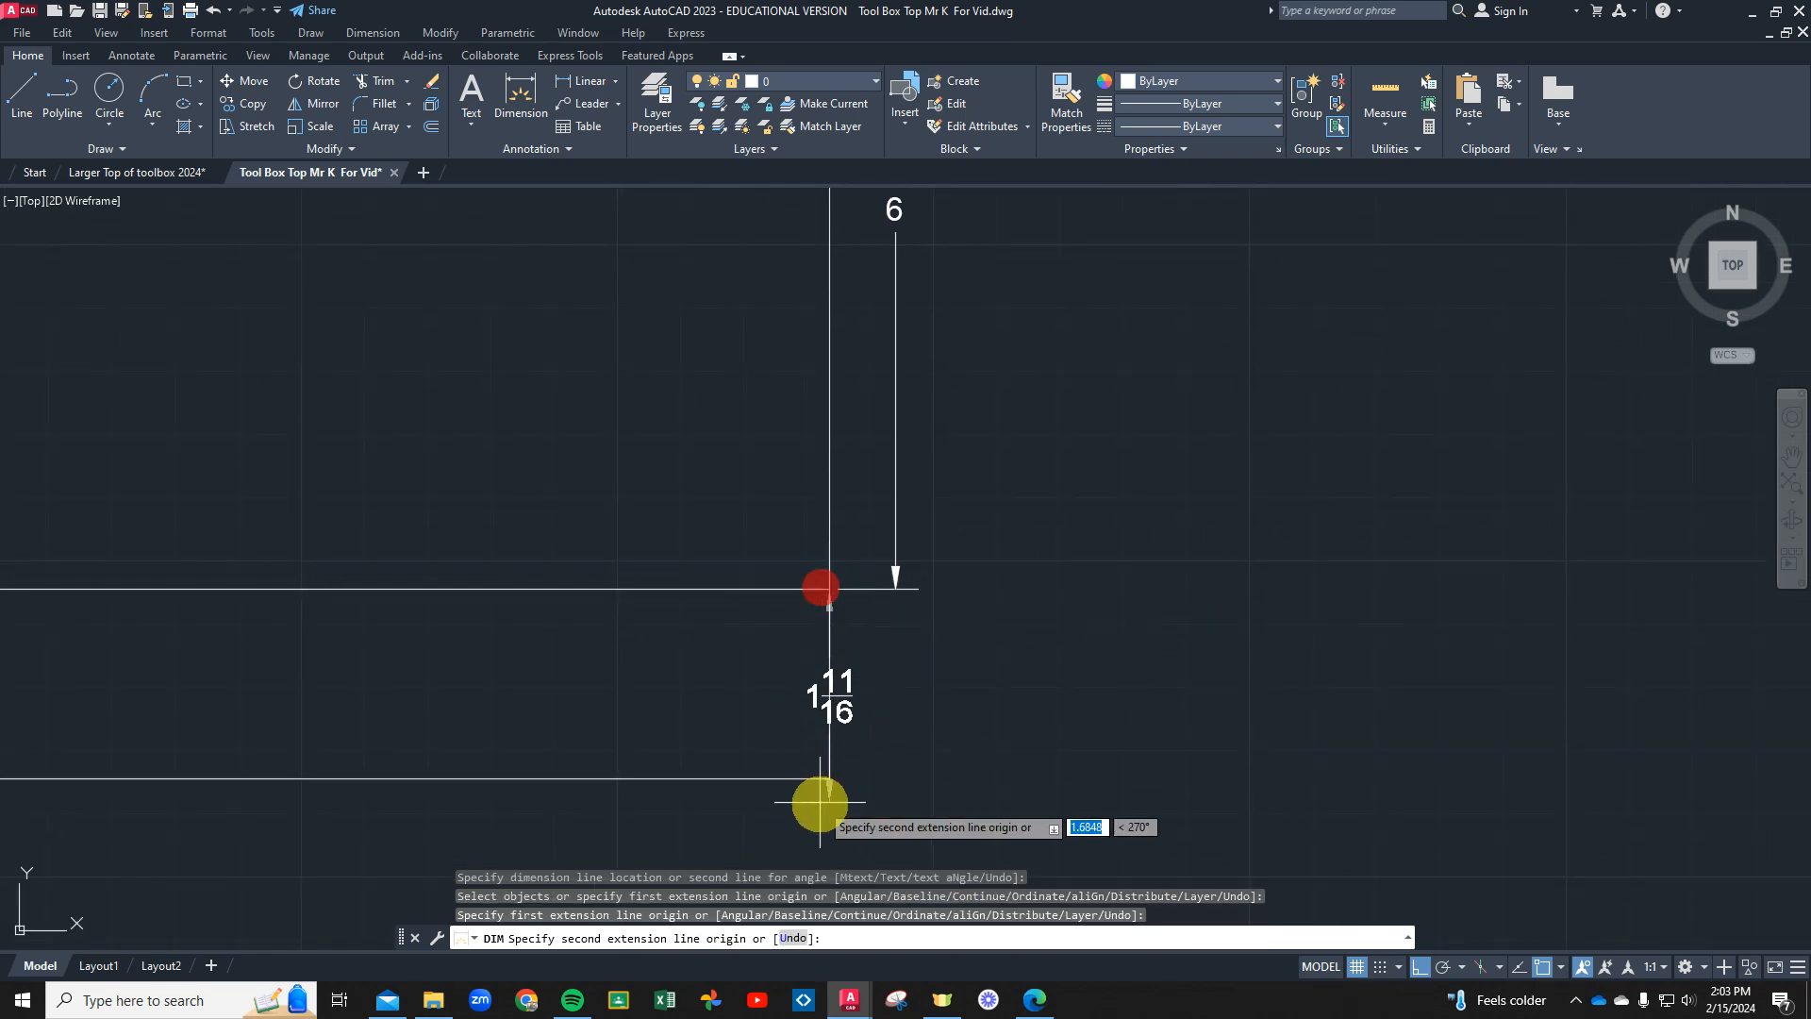
left_click(829, 778)
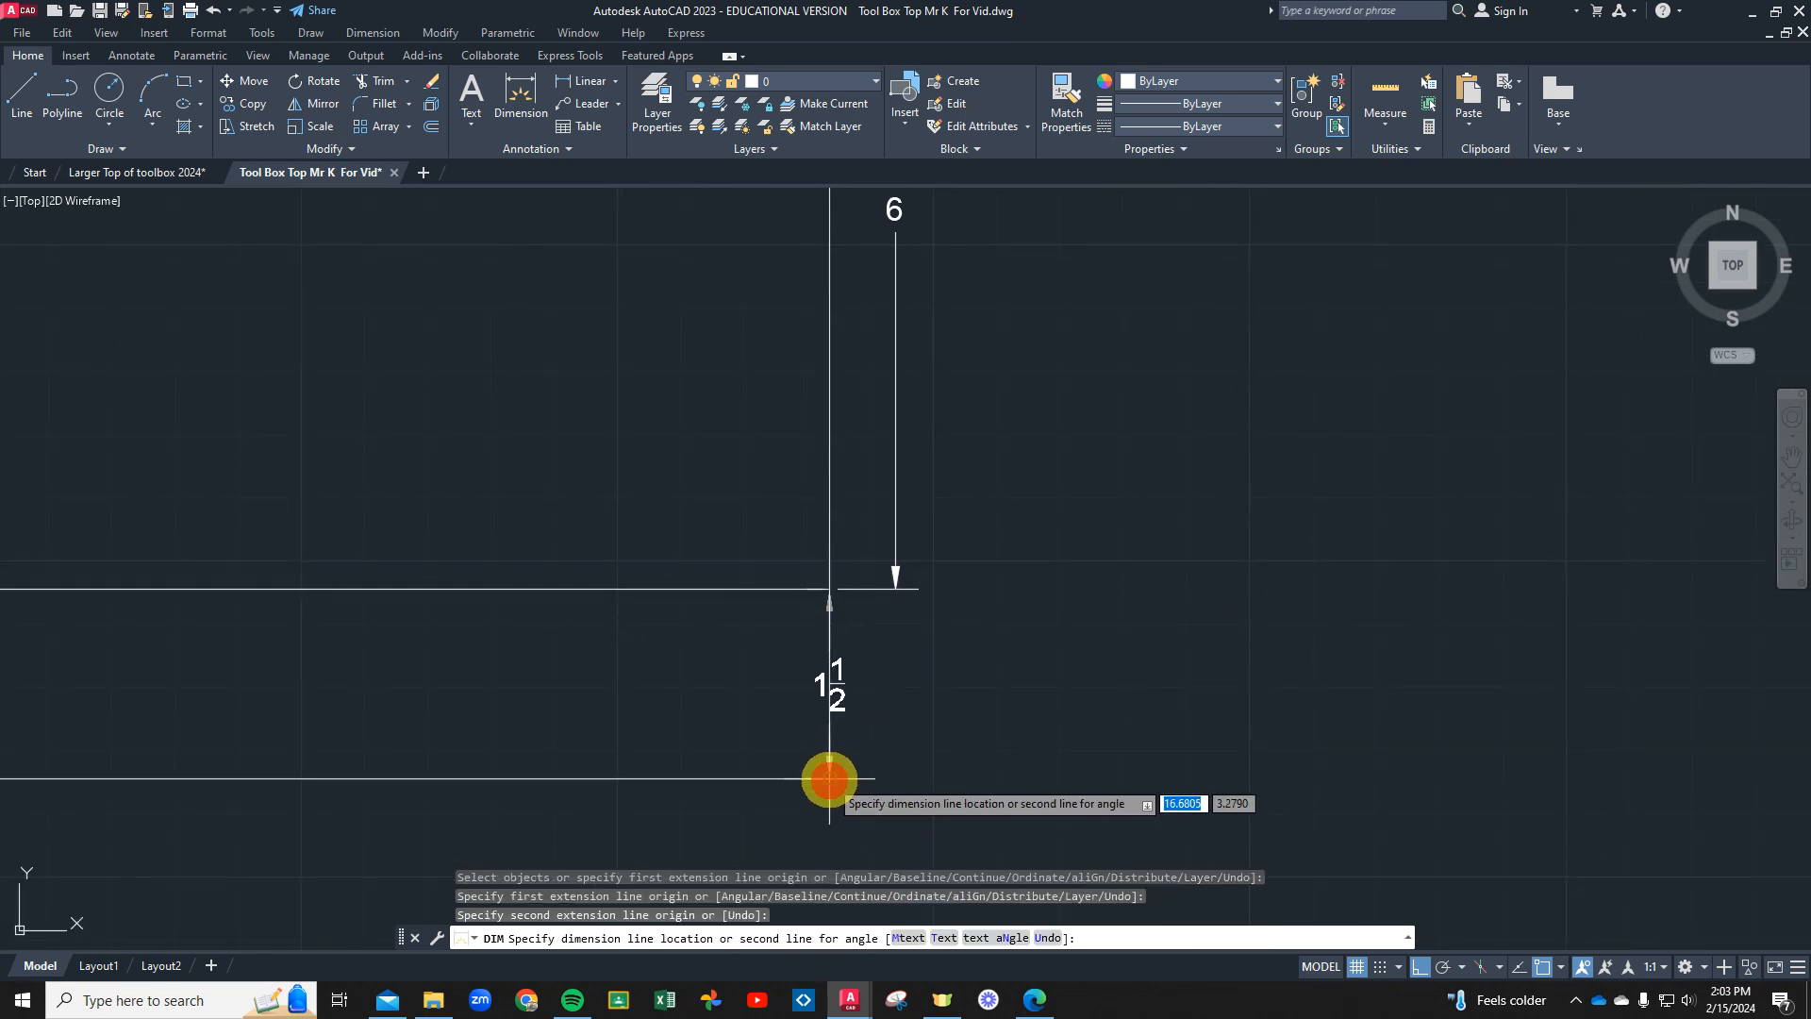
left_click(896, 590)
scroll(961, 659, "down", 4)
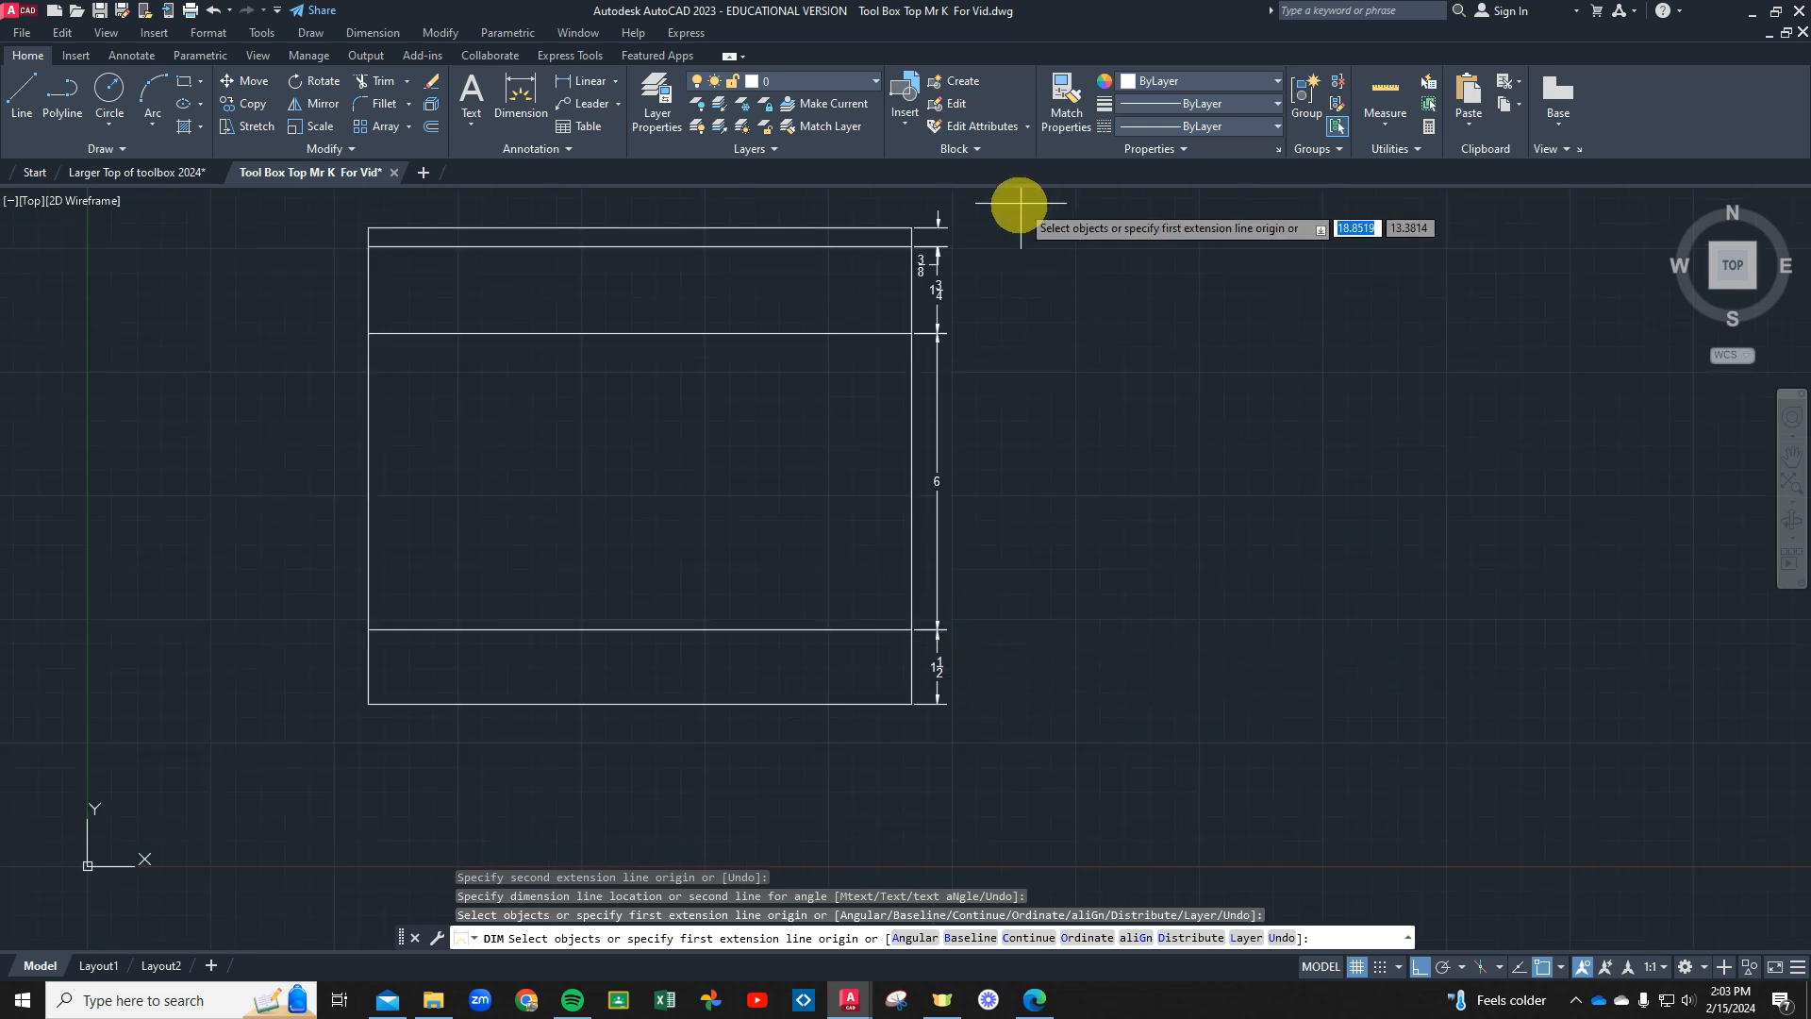
End the dimensioning command and consult the Larger Top of toolbox 2024 reference drawing for the side flange layout
middle_click_drag(751, 262, 733, 457)
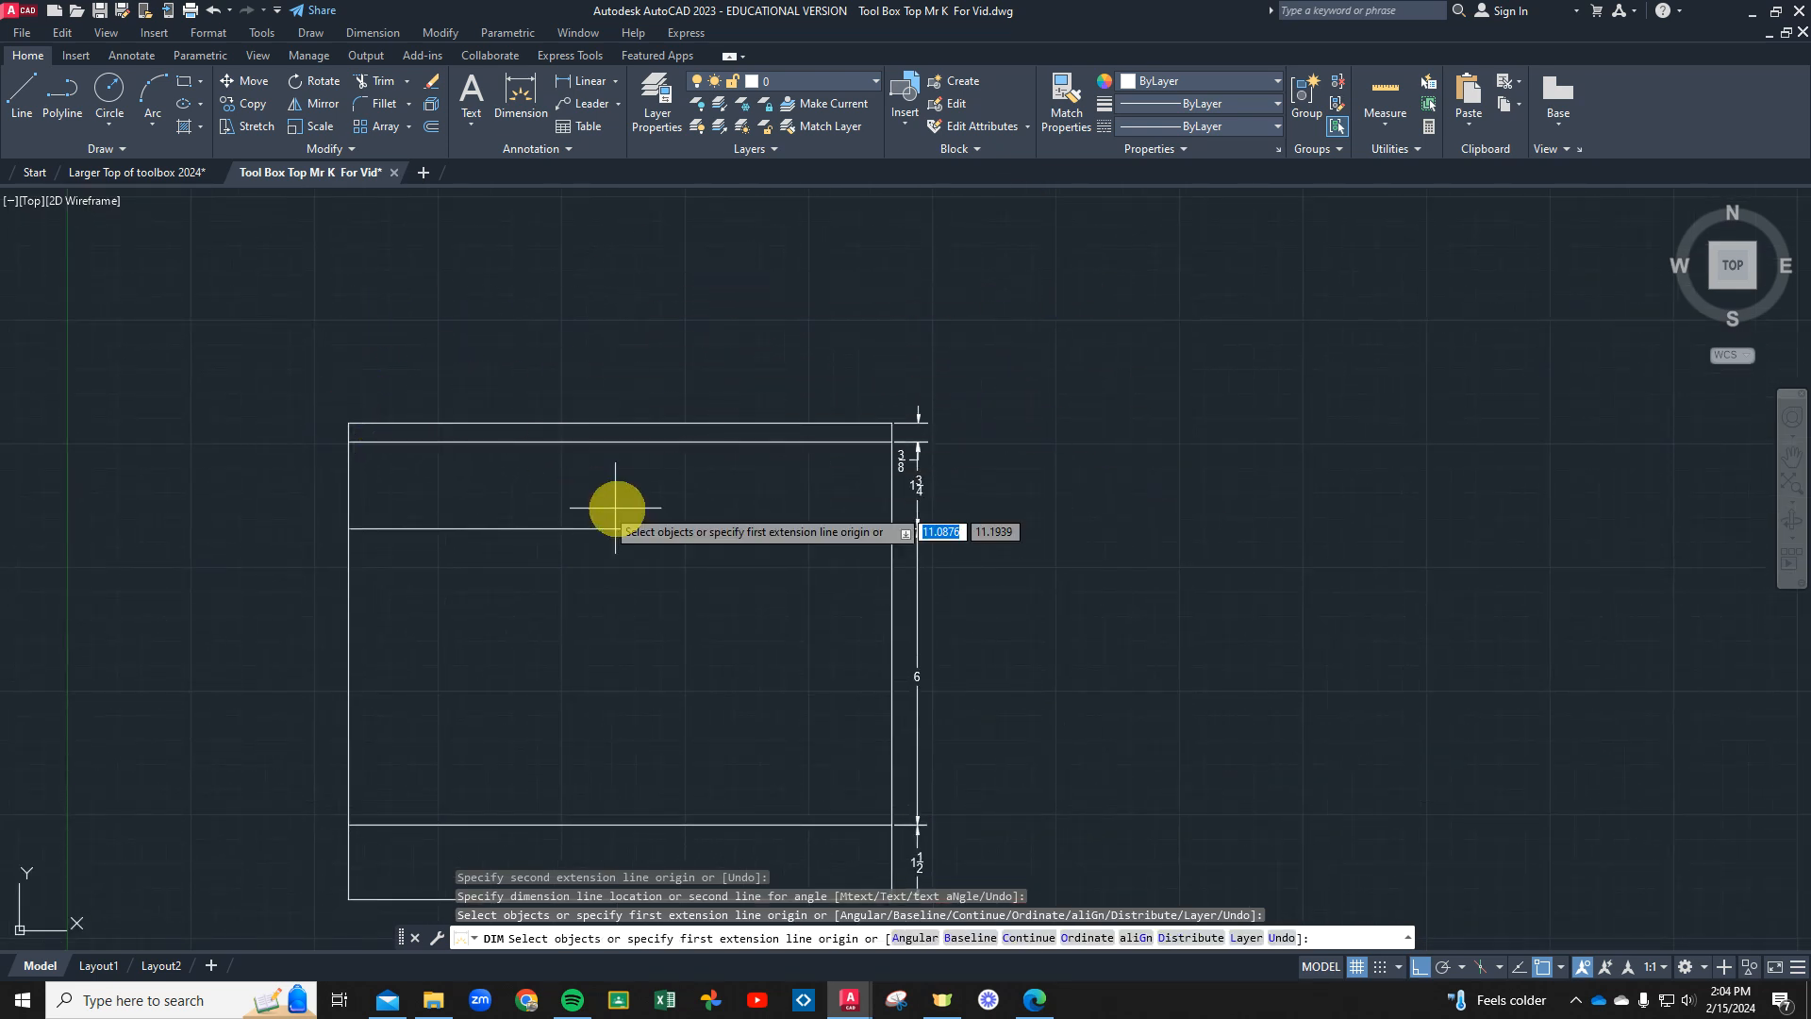
key("Return")
key("Escape")
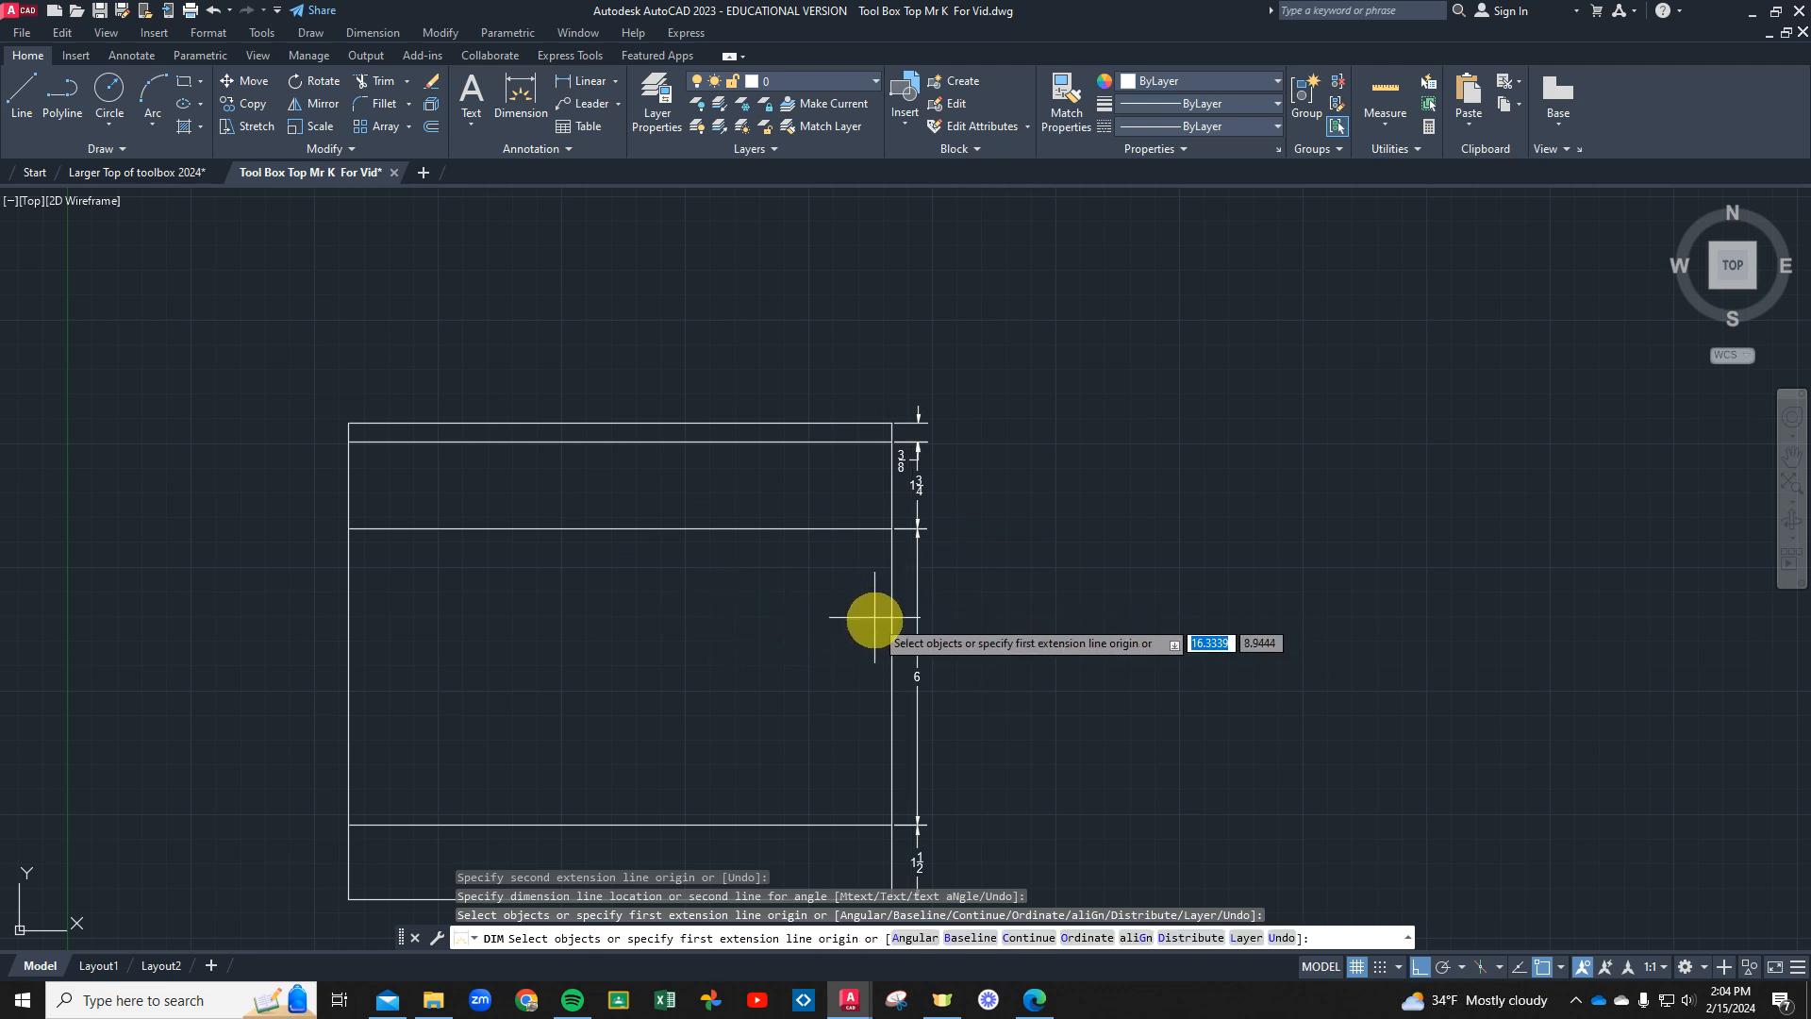
key("Return")
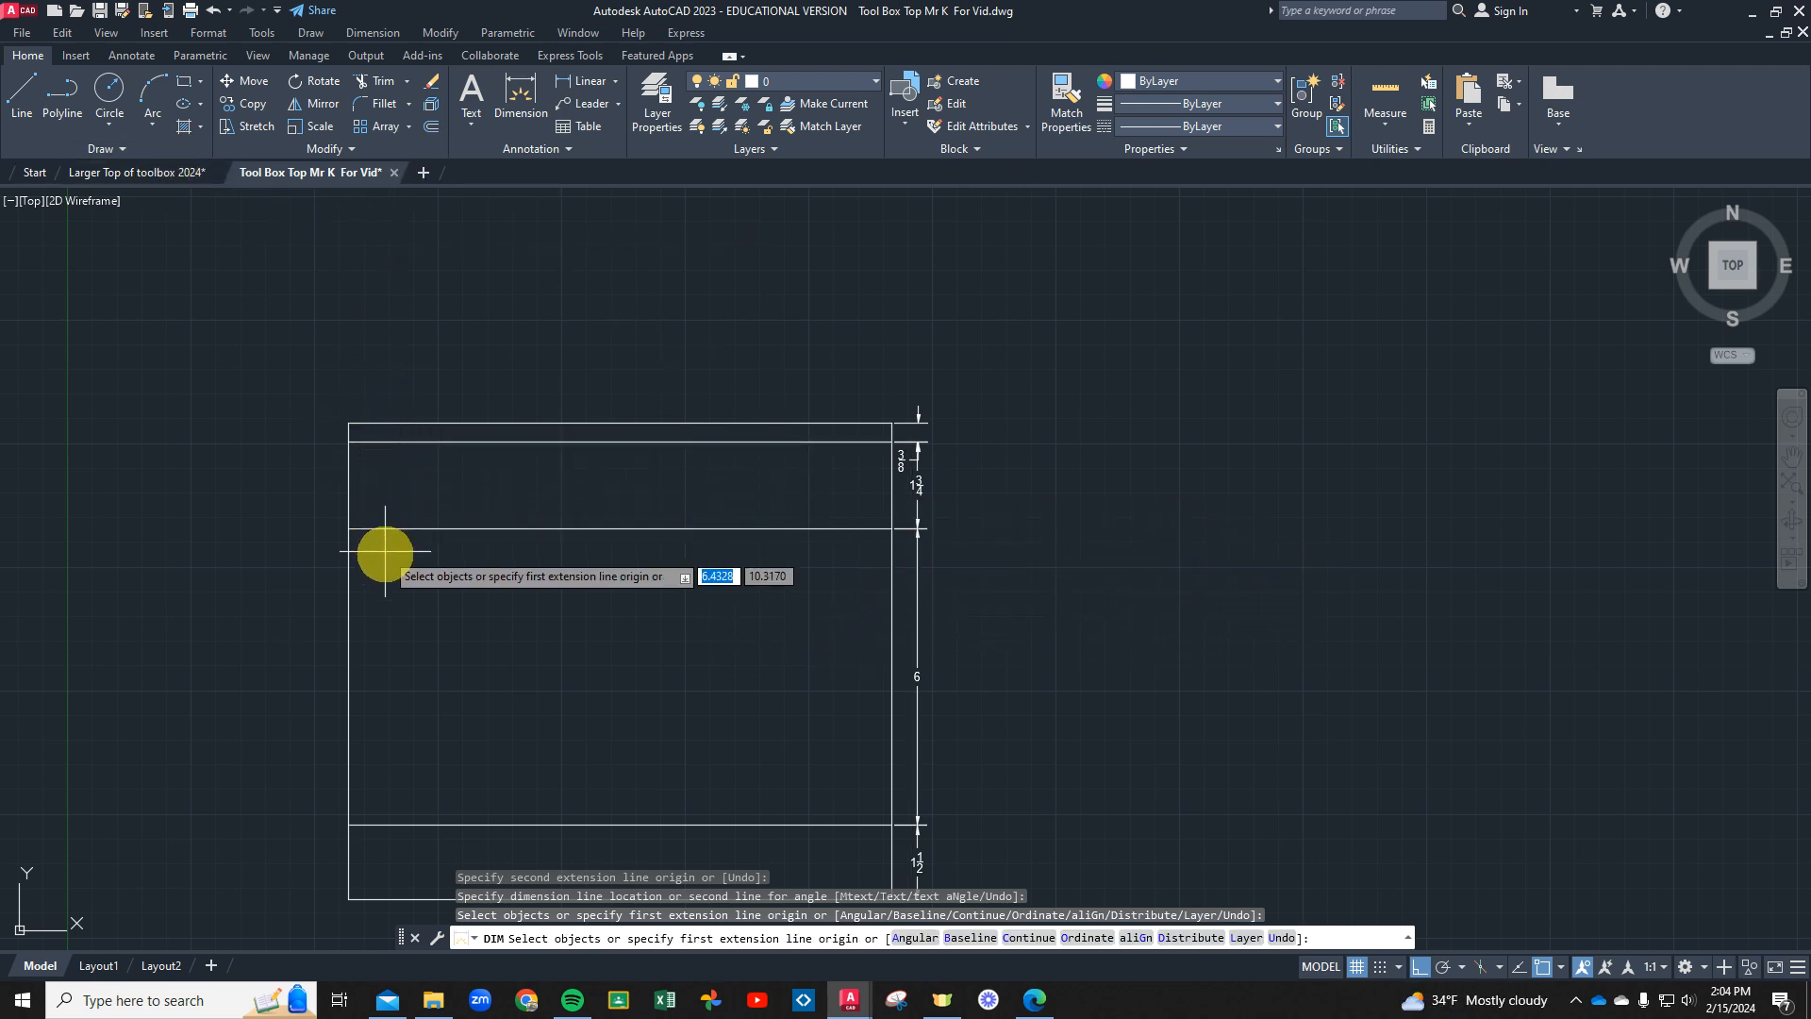
left_click(167, 171)
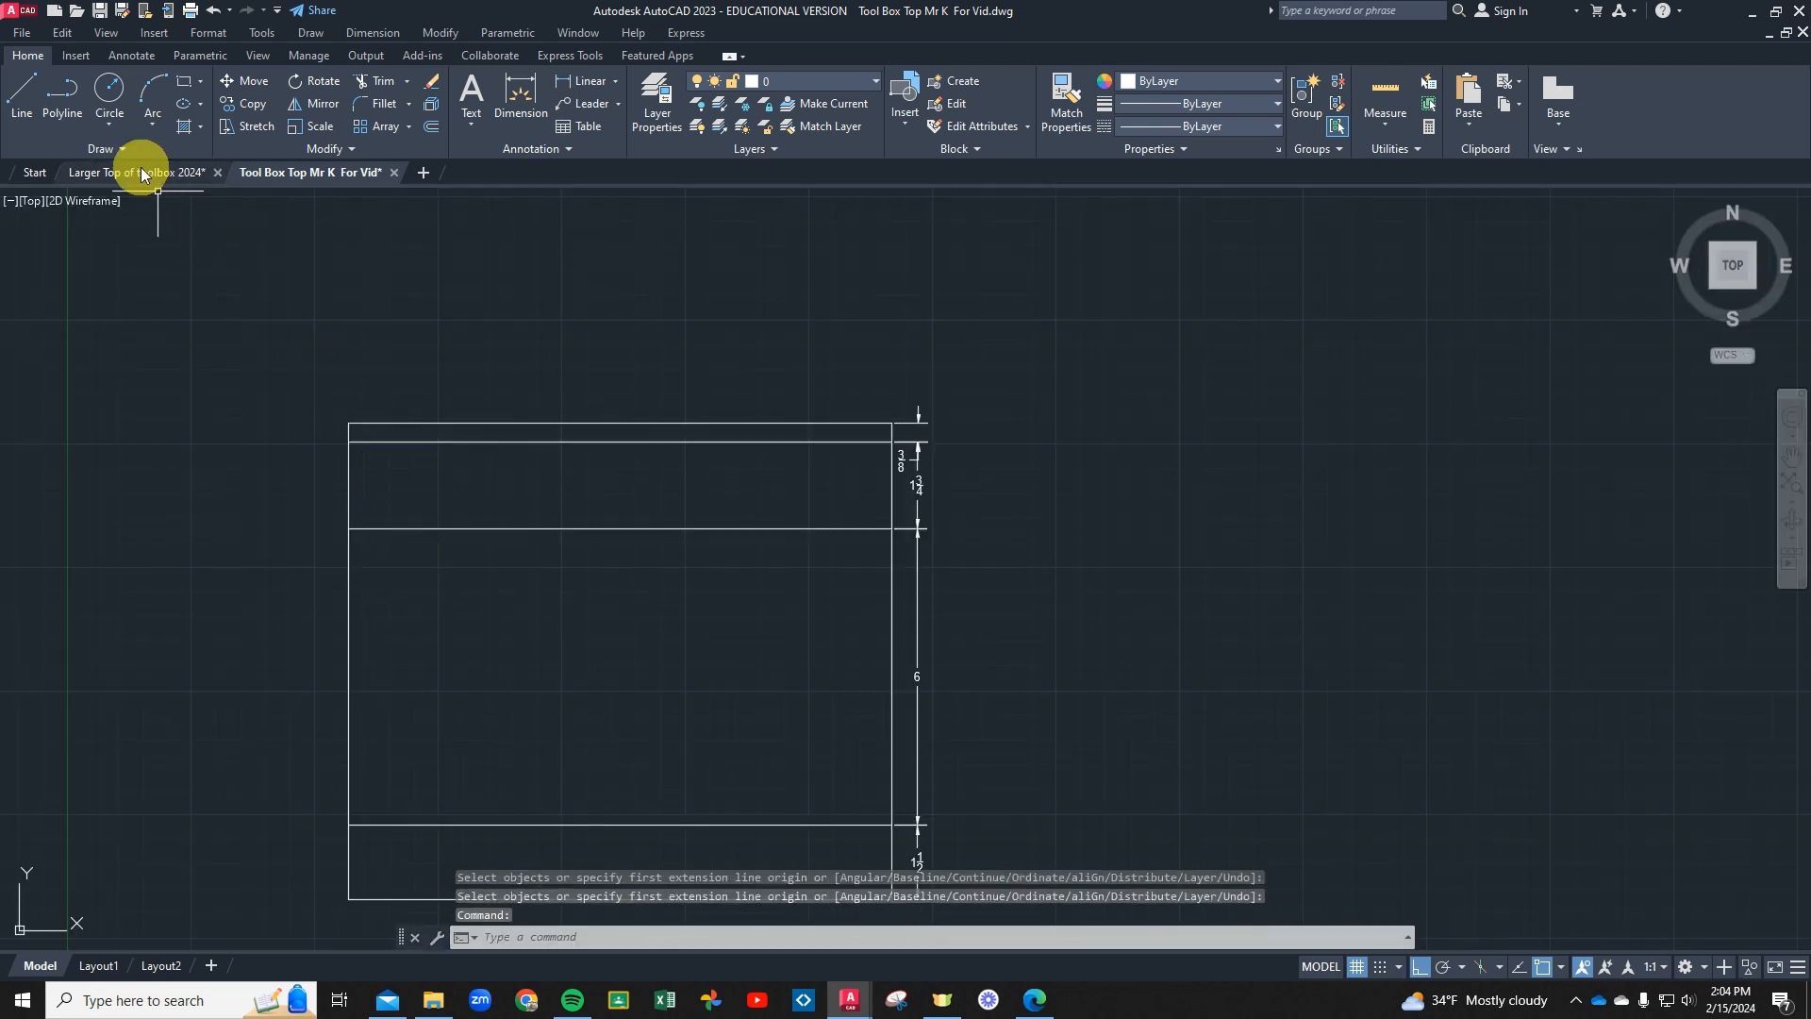
left_click(142, 172)
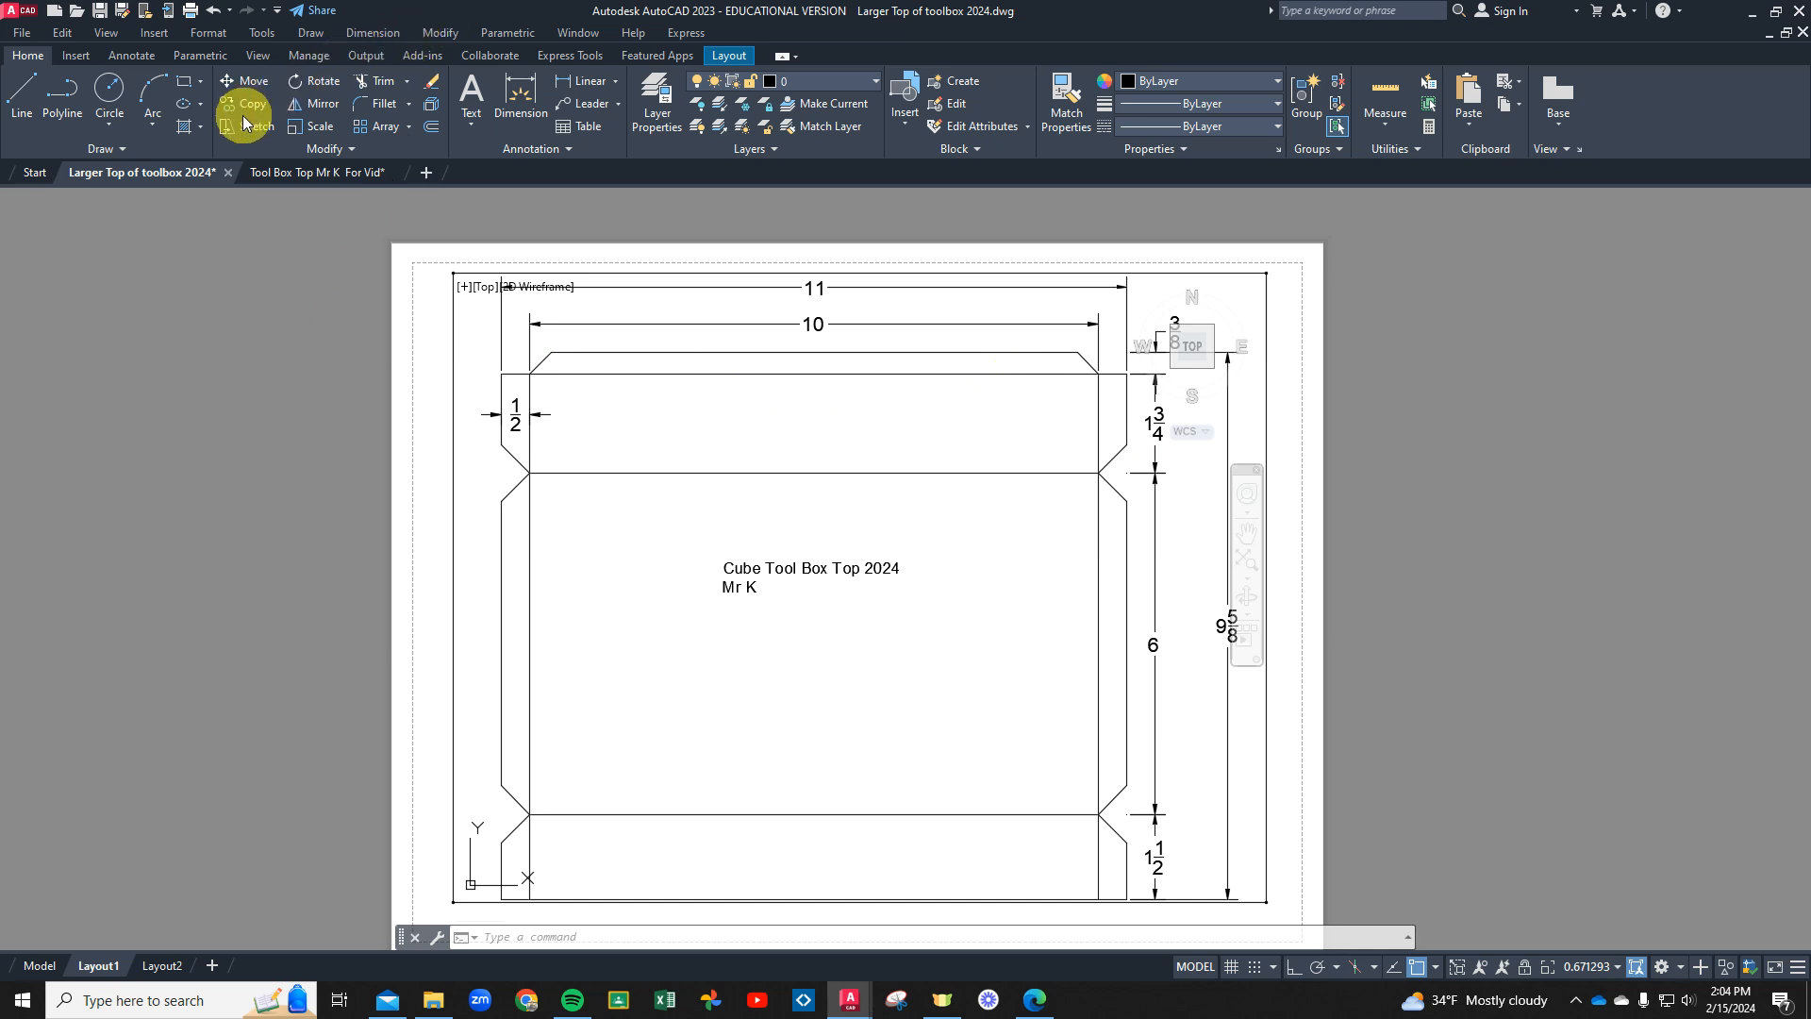
left_click(312, 173)
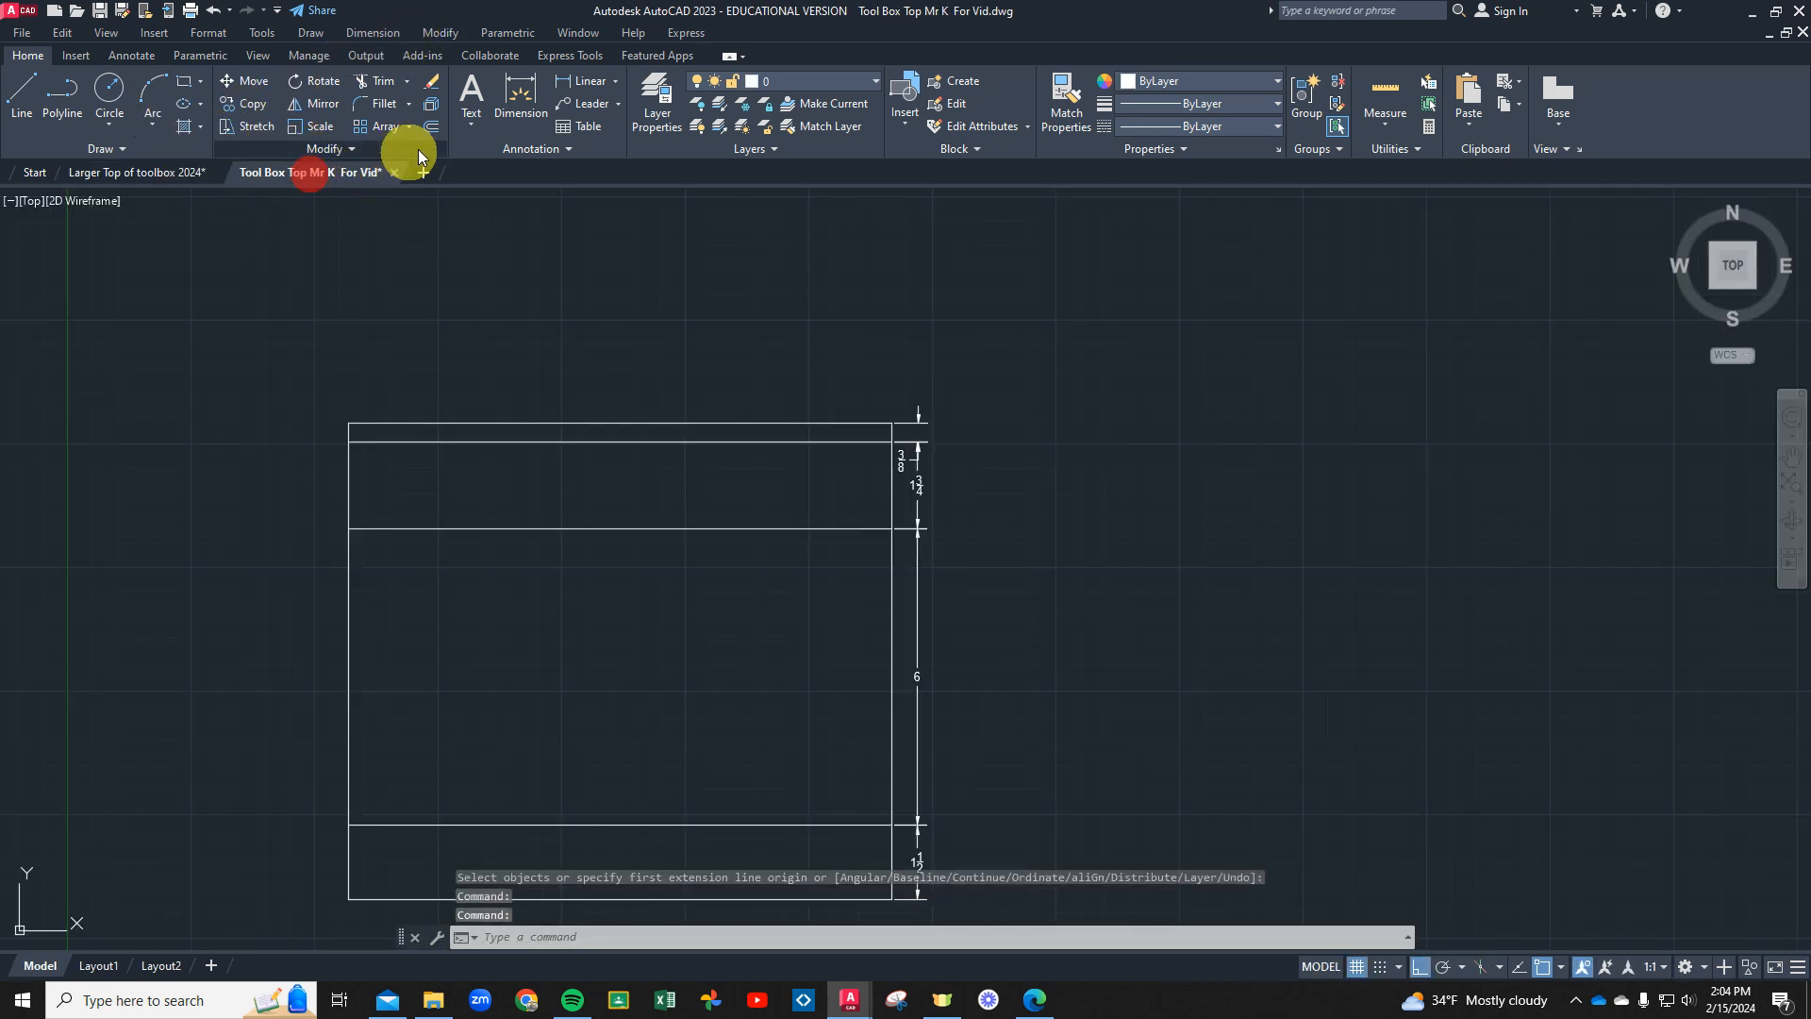
Offset the outline's left and right edges inward by 0.5 to form the side flange fold lines
left_click(432, 127)
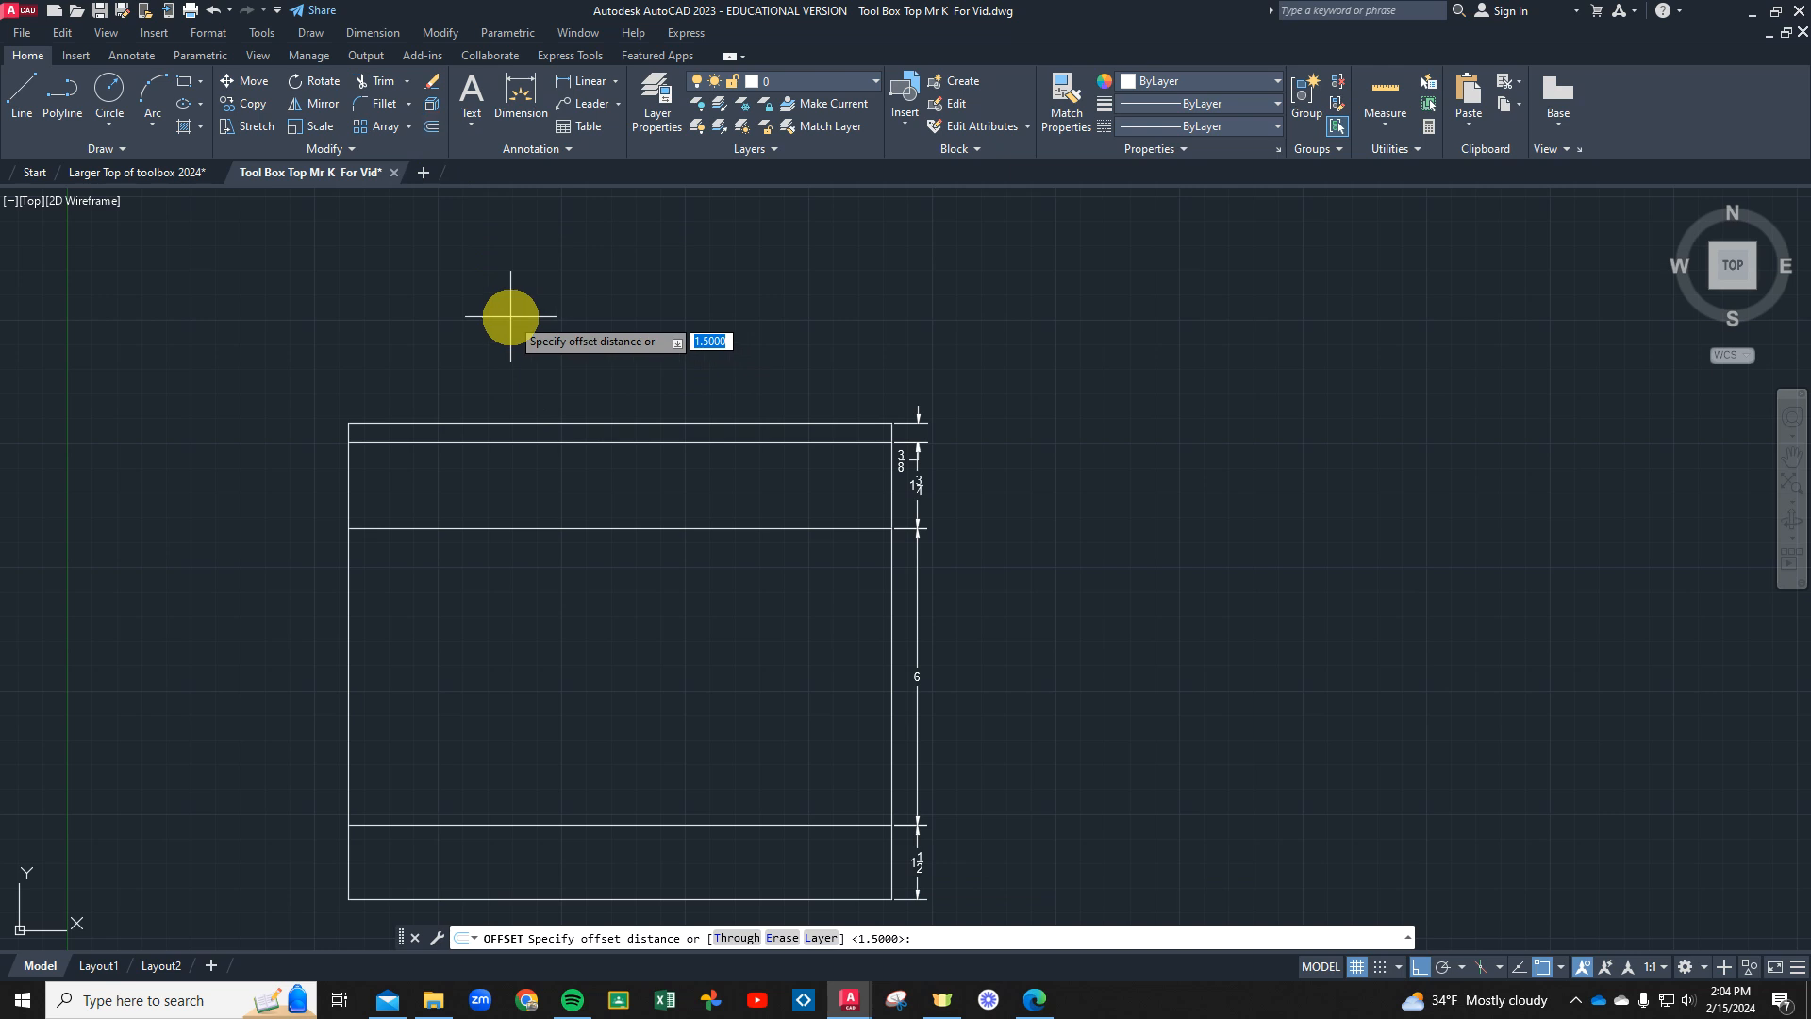
type(".5")
key("Return")
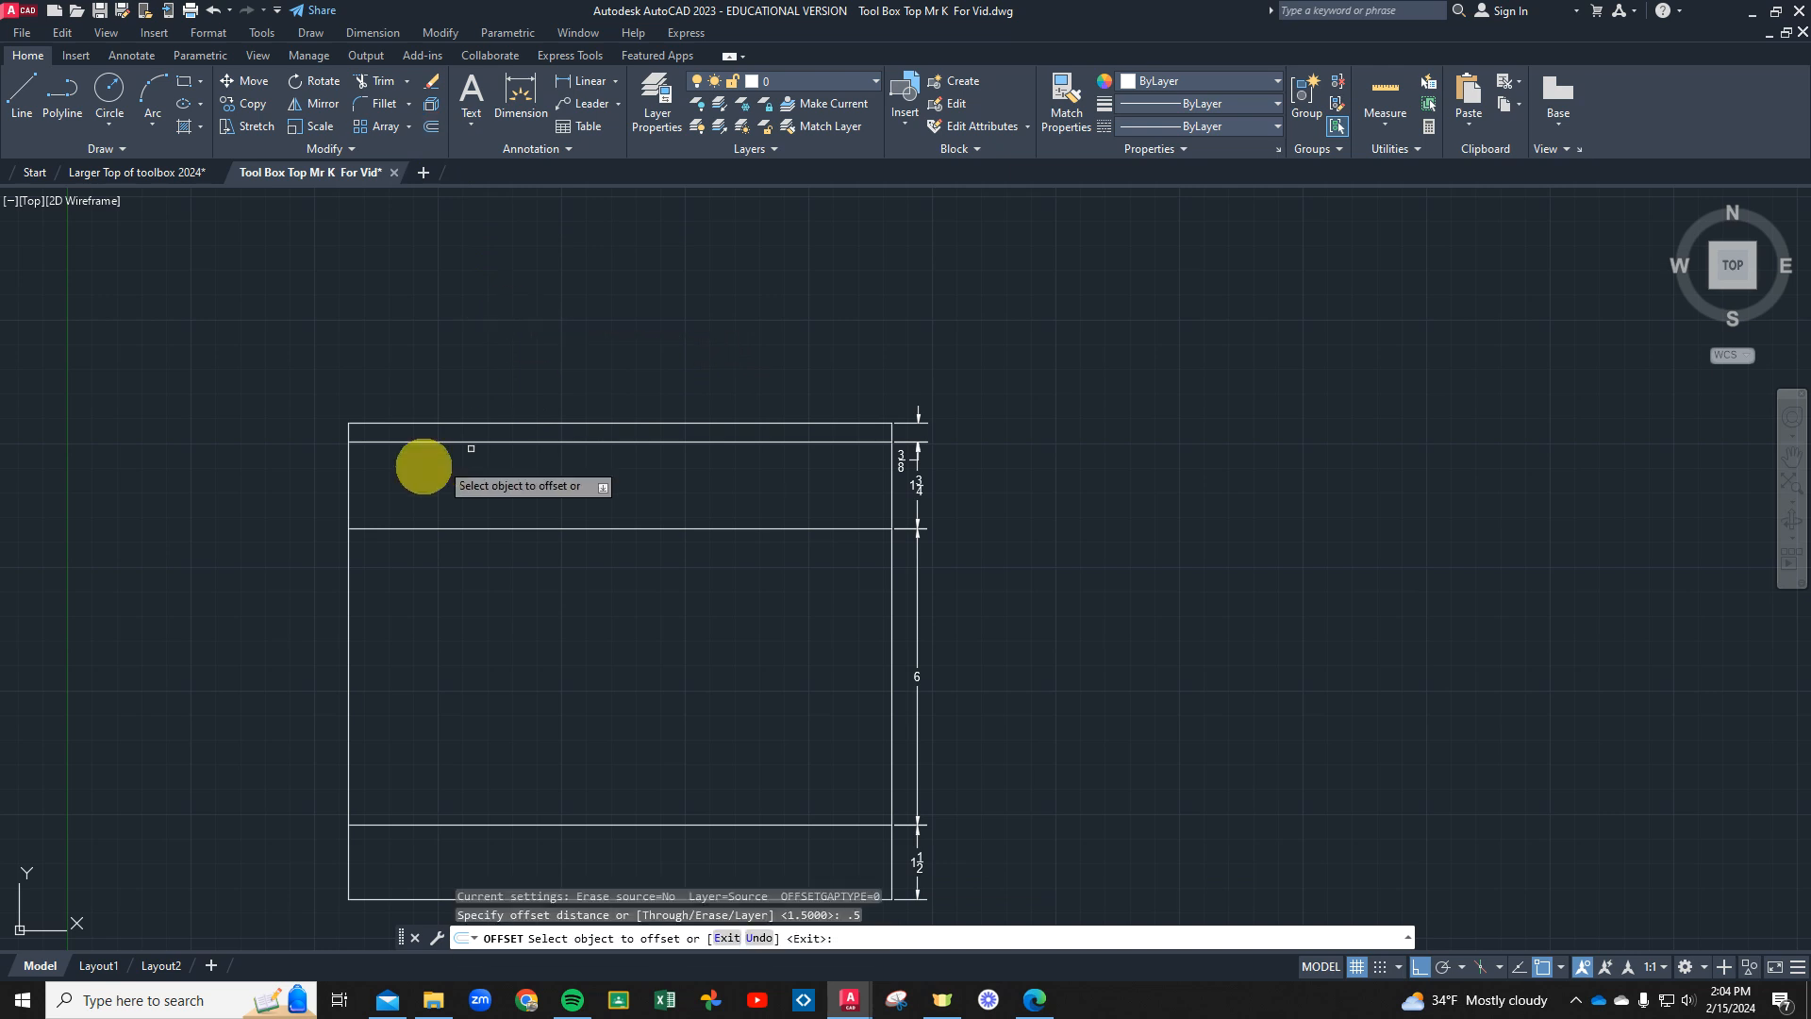
left_click(350, 465)
left_click(444, 485)
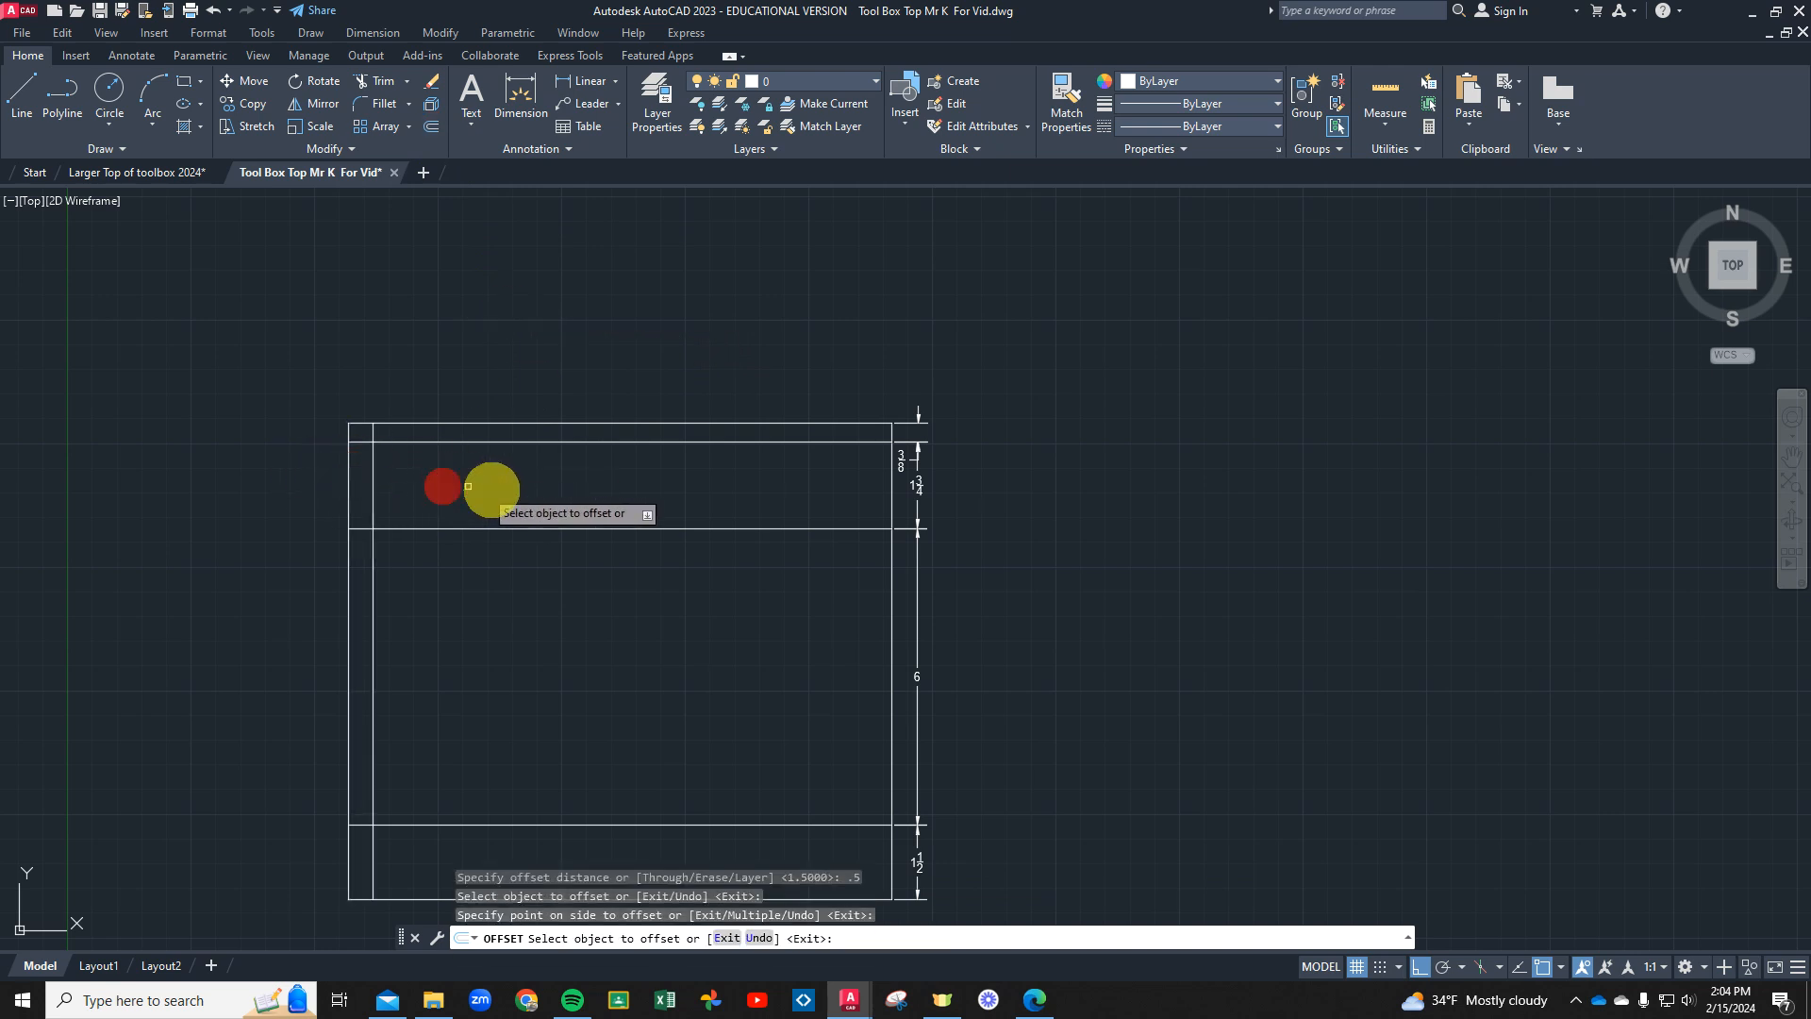
left_click(891, 582)
left_click(820, 580)
key("Escape")
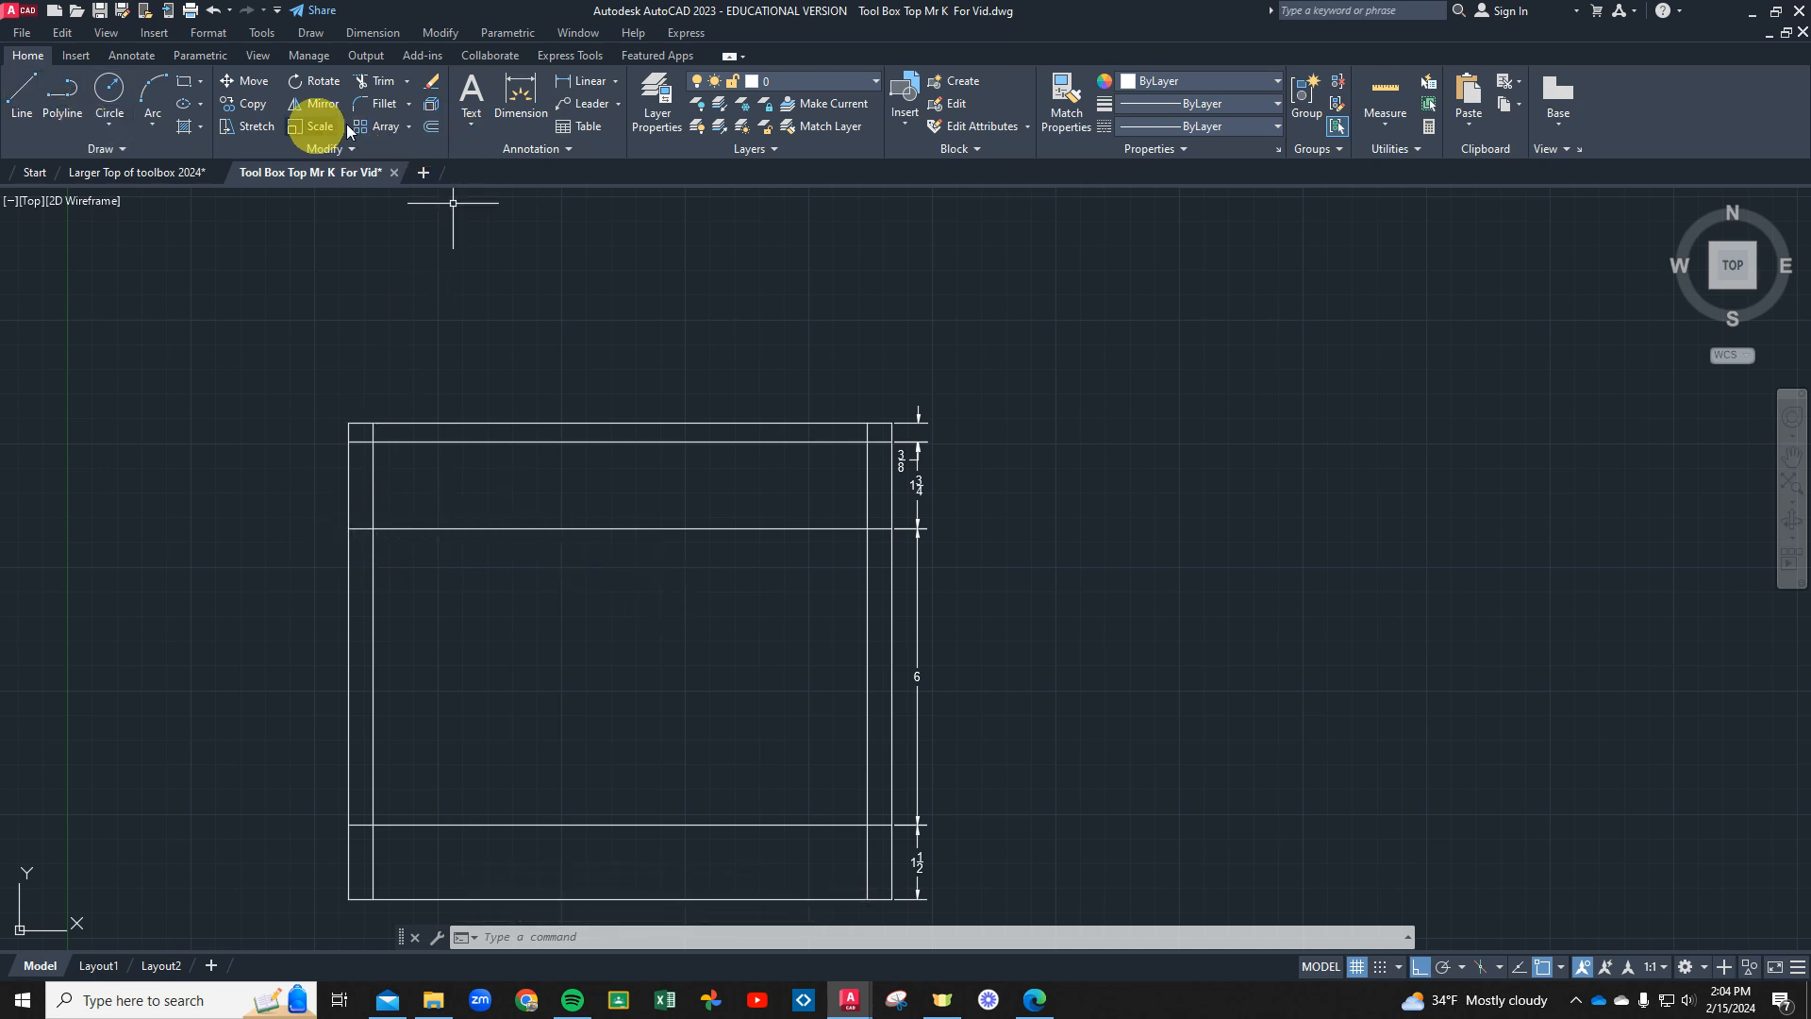
Turn on polar tracking and draw a 45° line up and outward from the left fold line's intersection with the middle panel's top edge
left_click(25, 106)
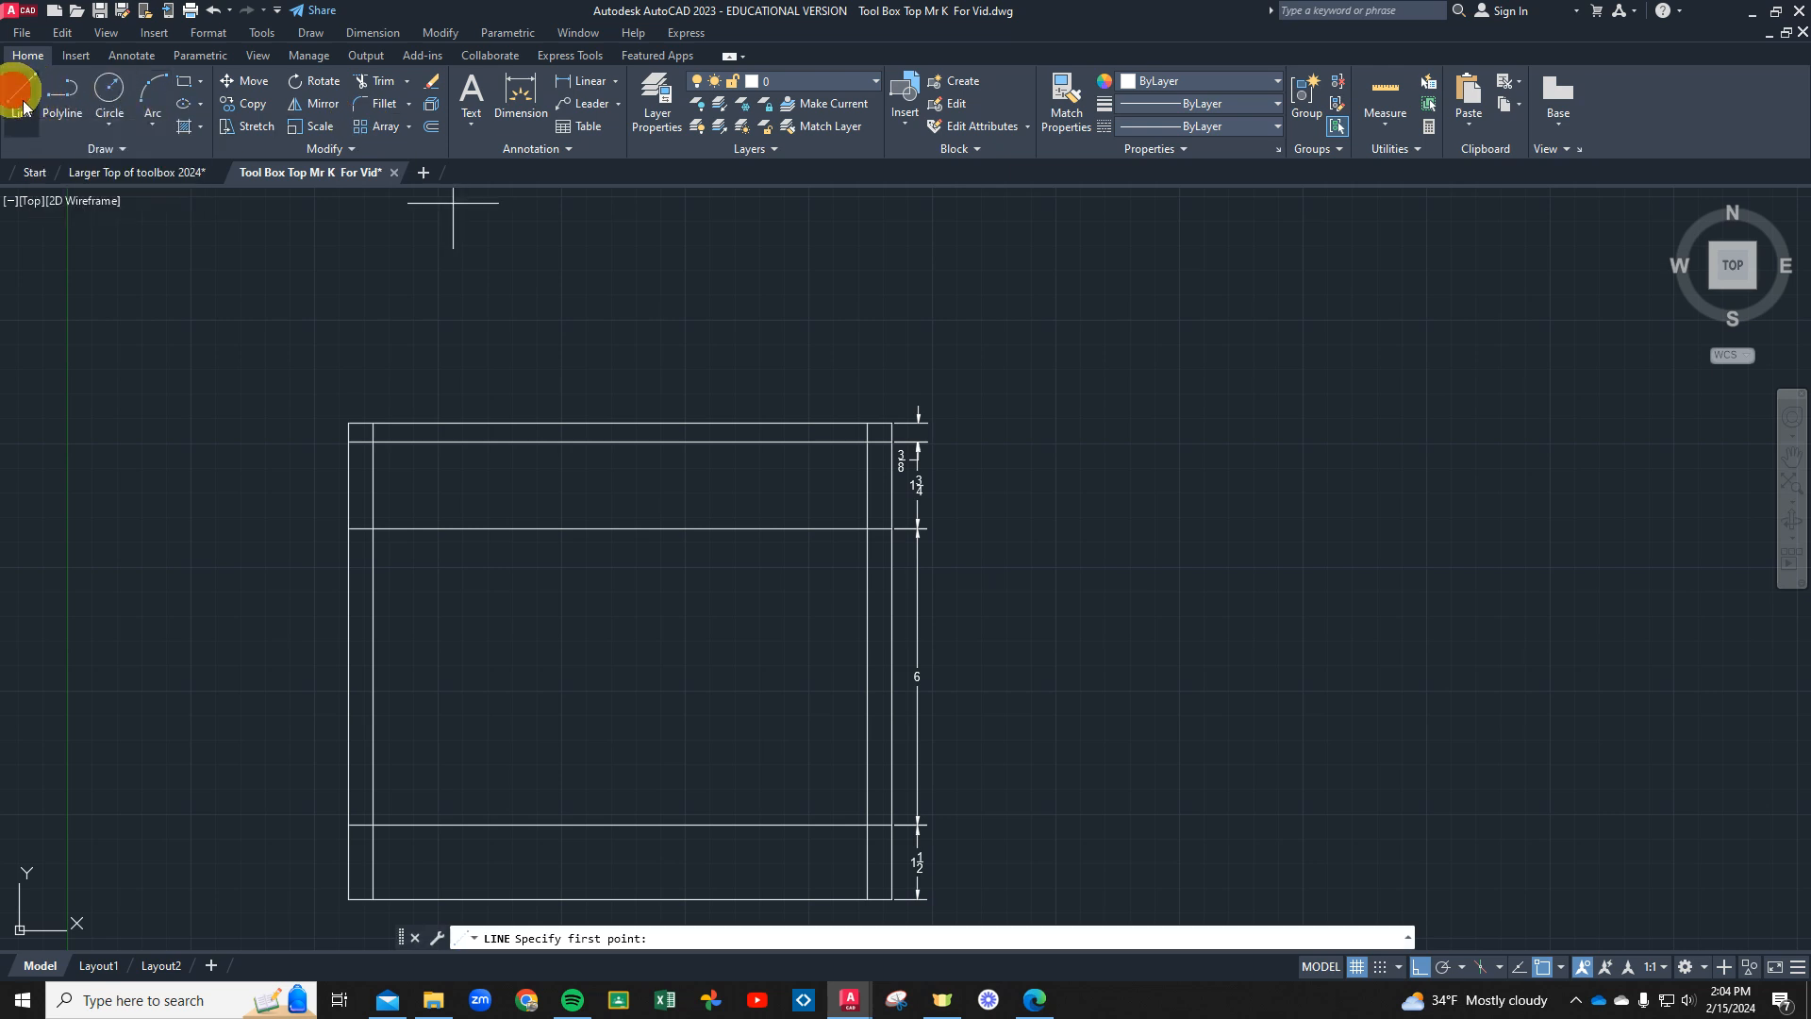
left_click(1444, 970)
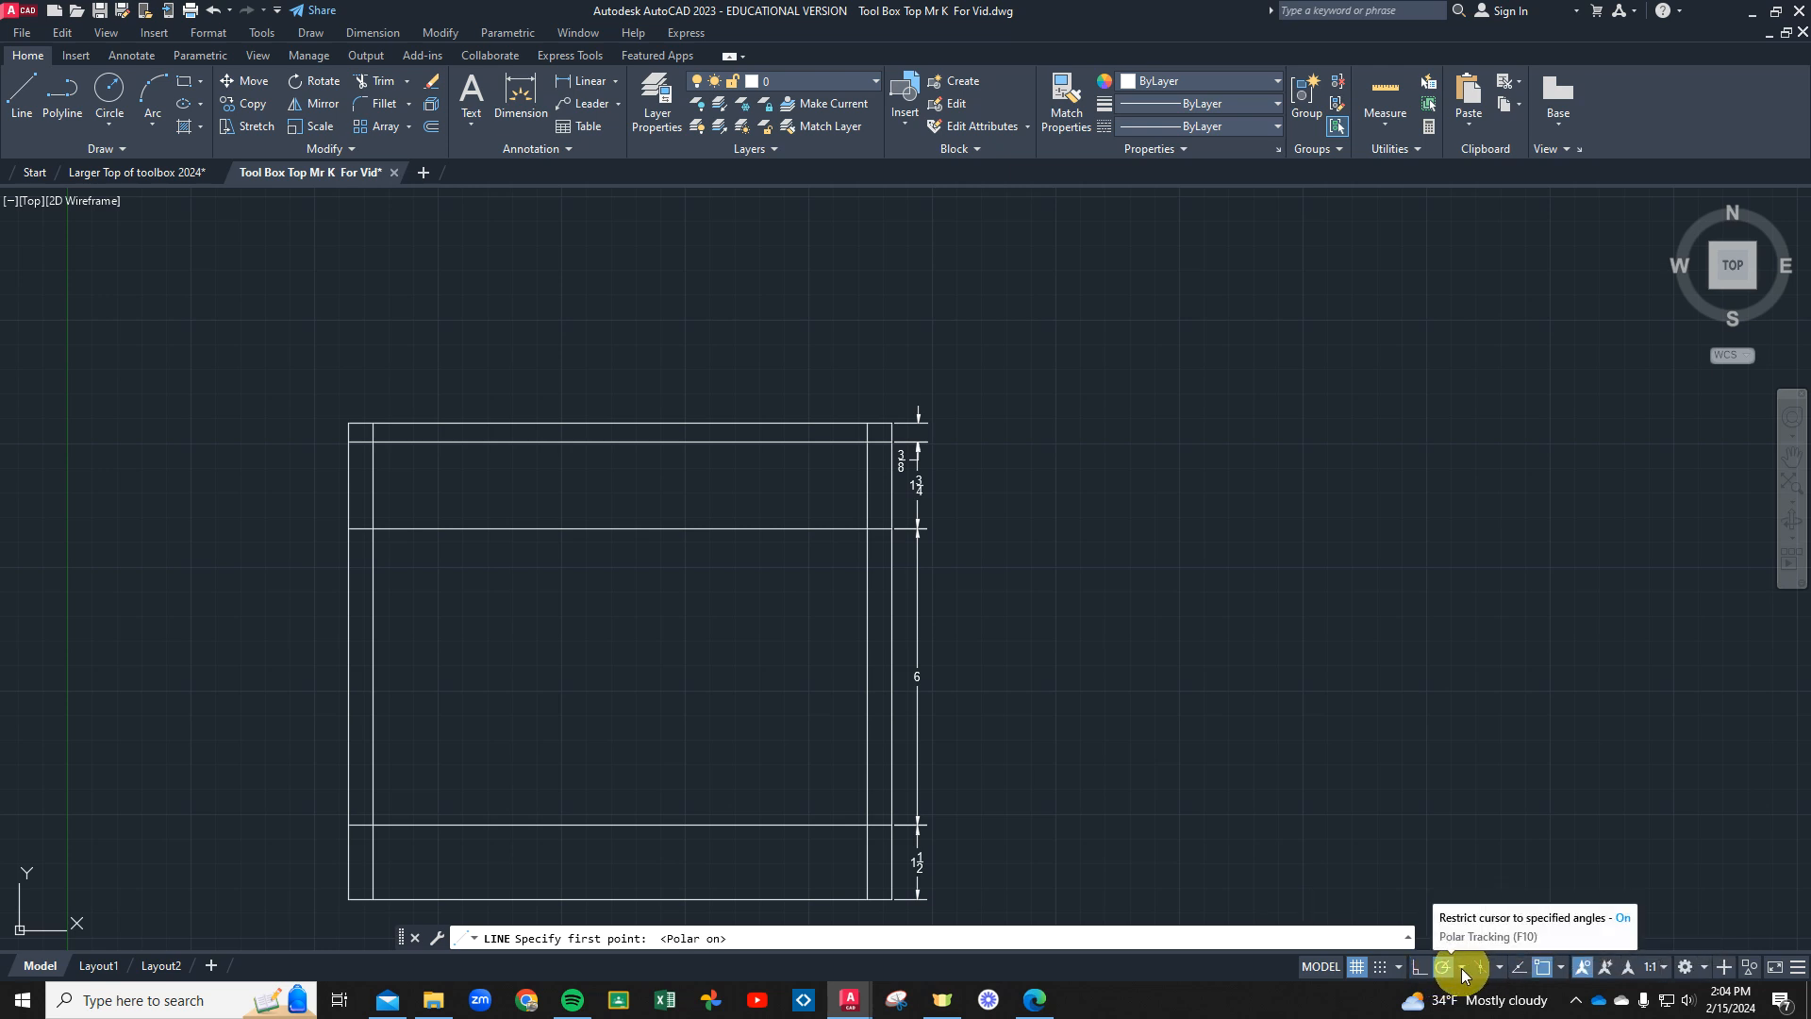
left_click(1462, 968)
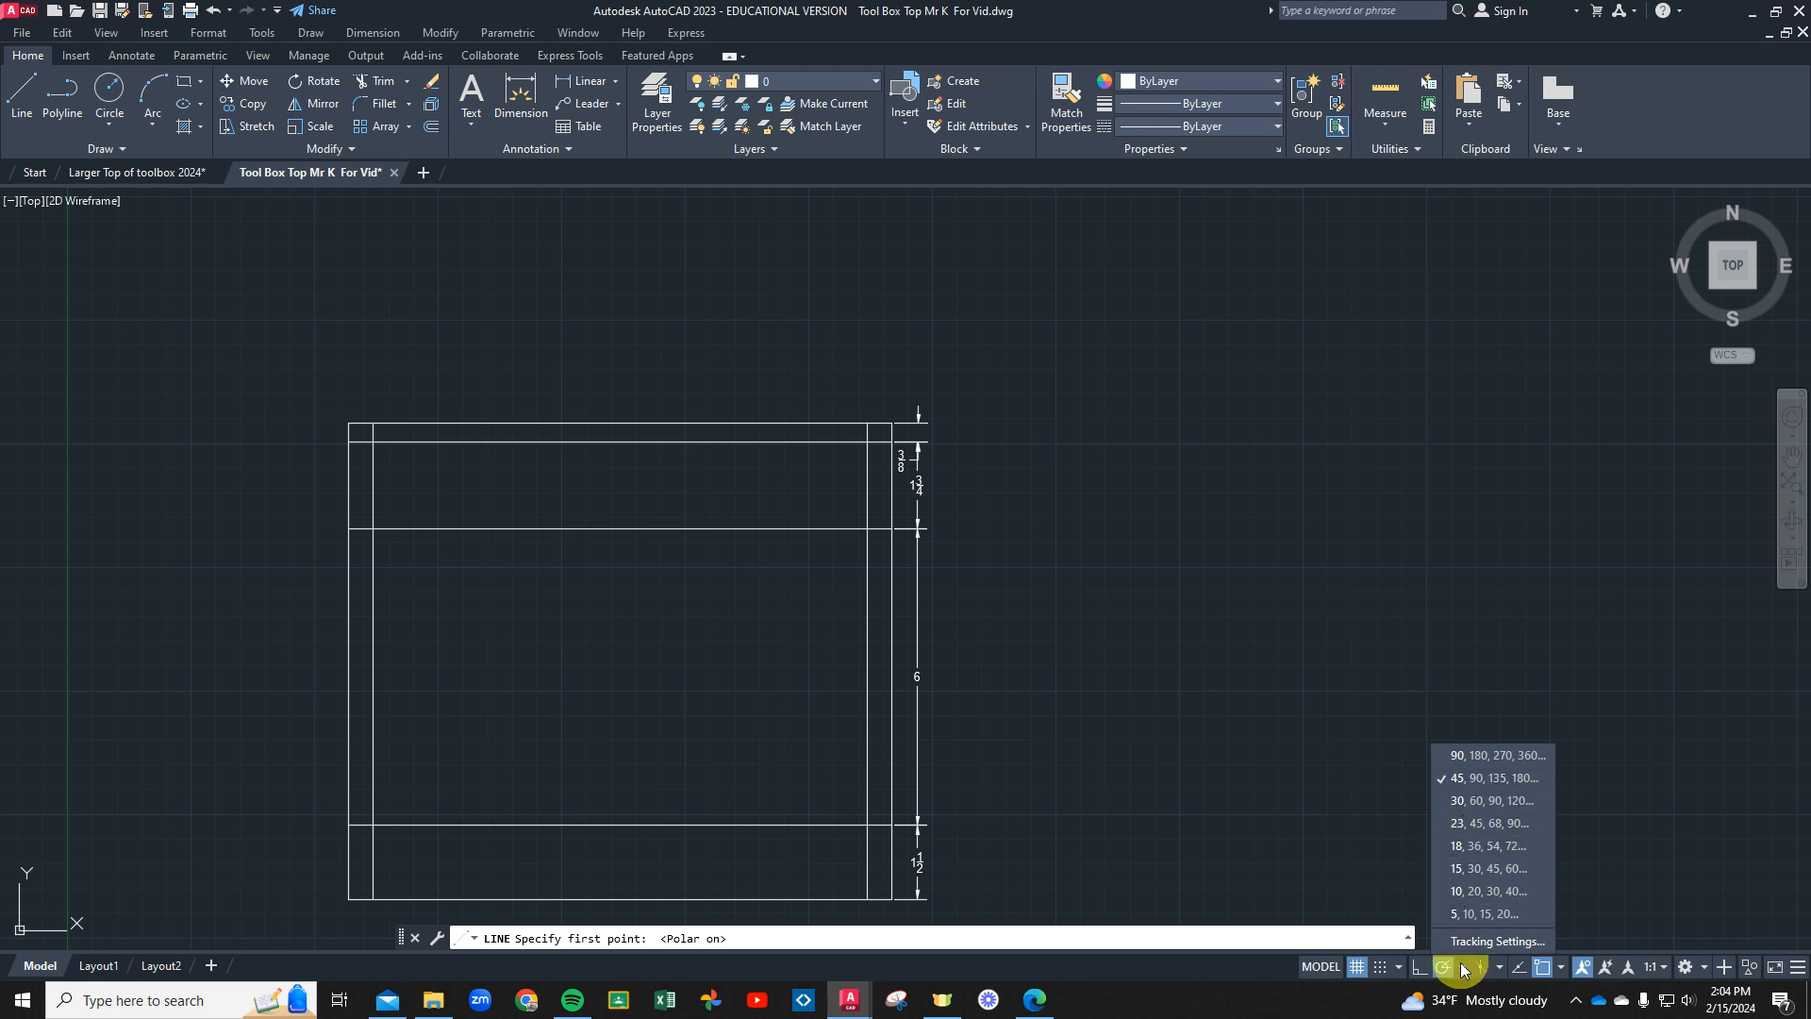
left_click(1465, 975)
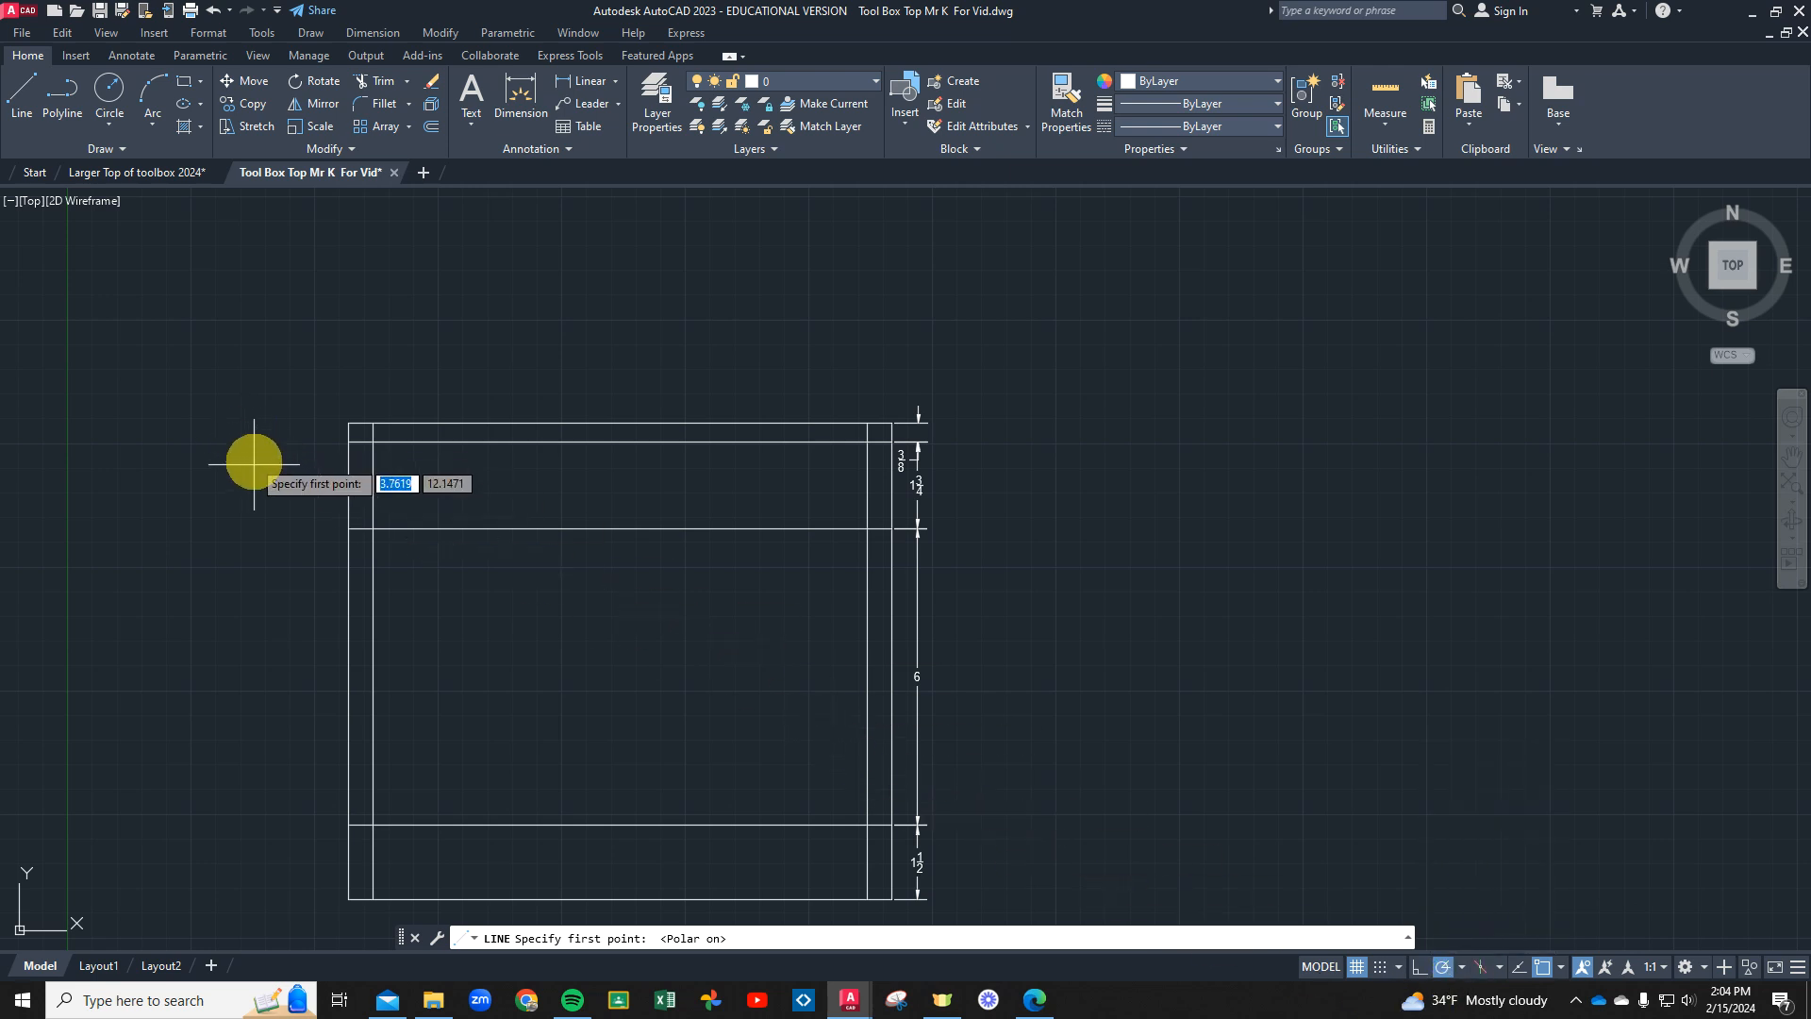
left_click(374, 528)
right_click(309, 459)
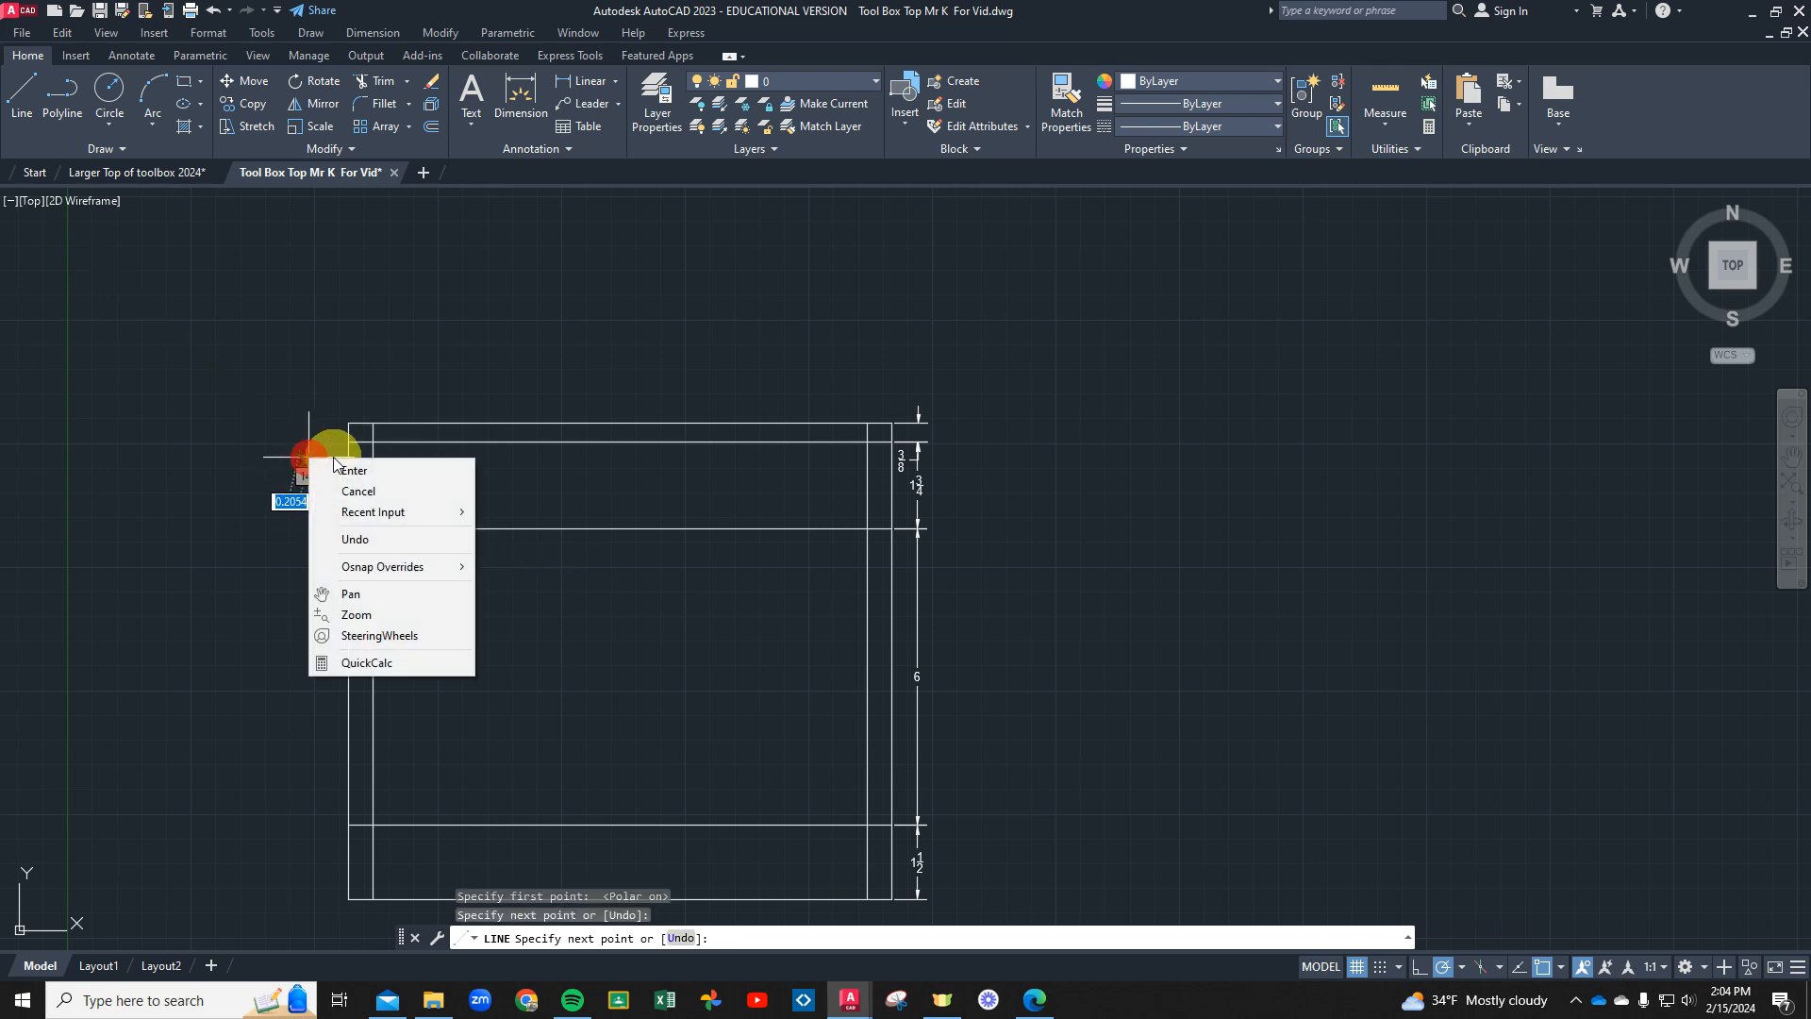
left_click(351, 470)
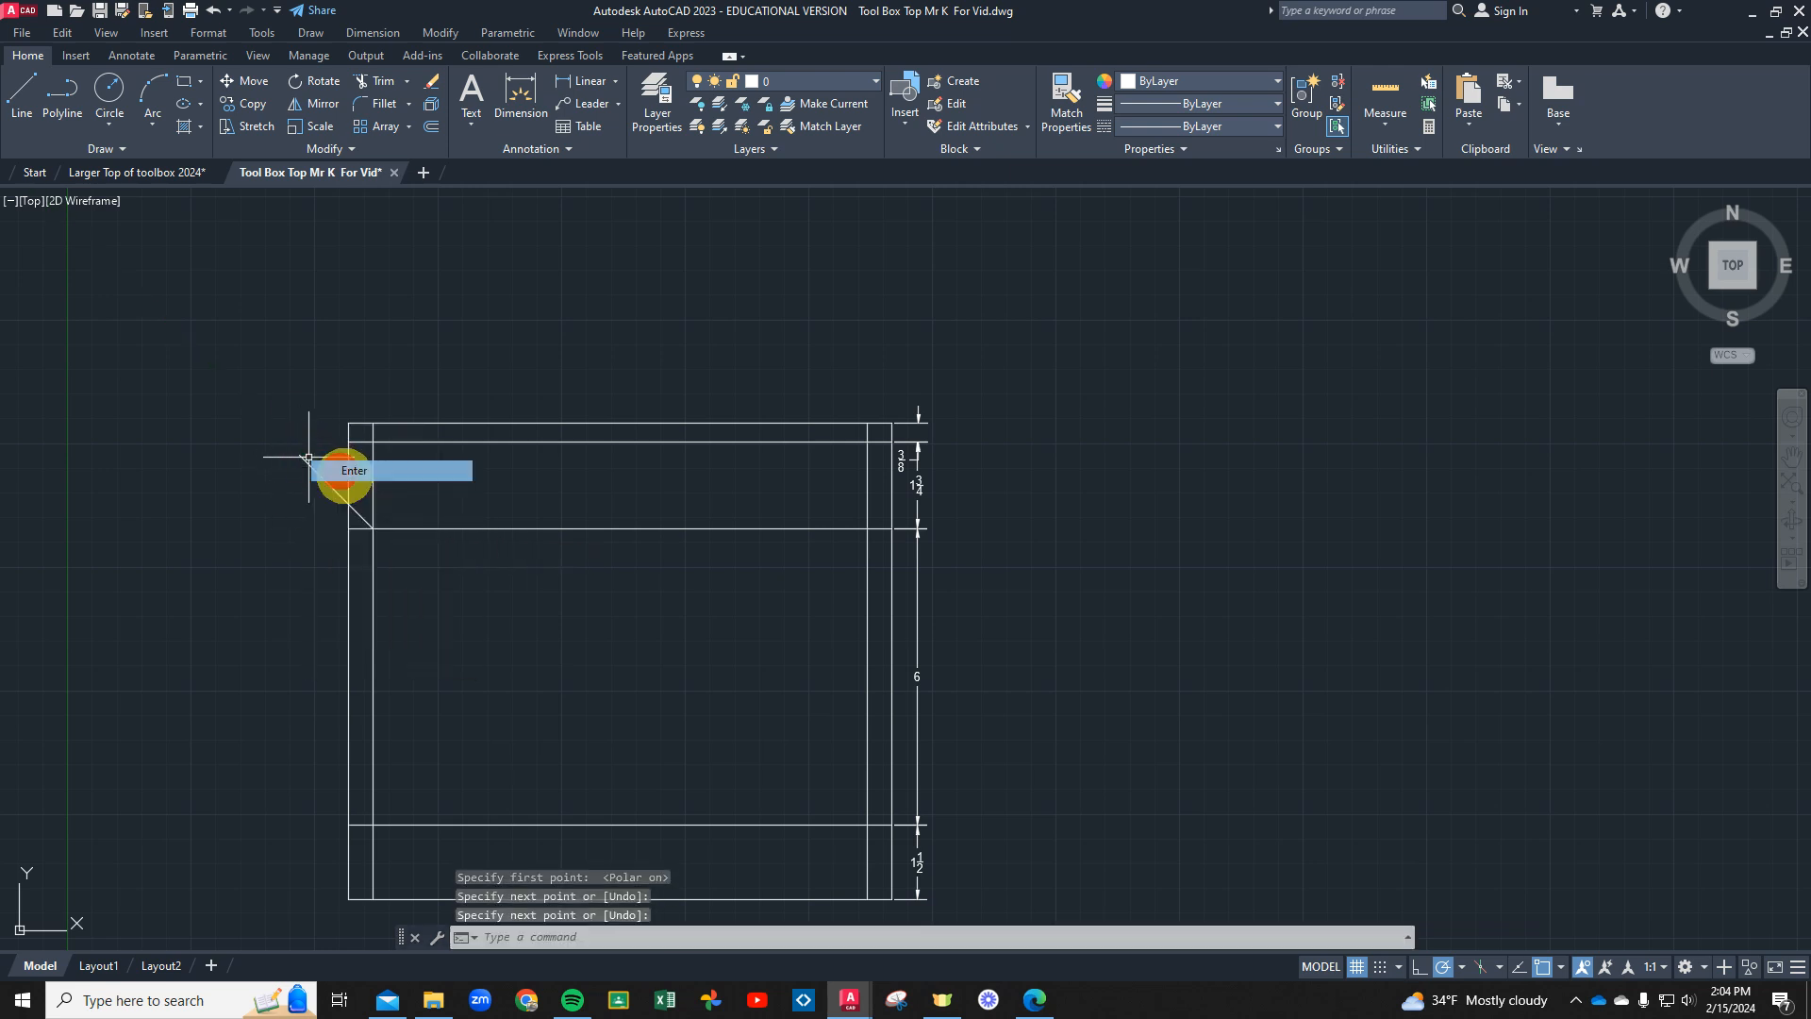
Draw a line about 1.8 long at 225° from the same upper left fold intersection, extending past the outline's left edge
left_click(28, 94)
left_click(372, 527)
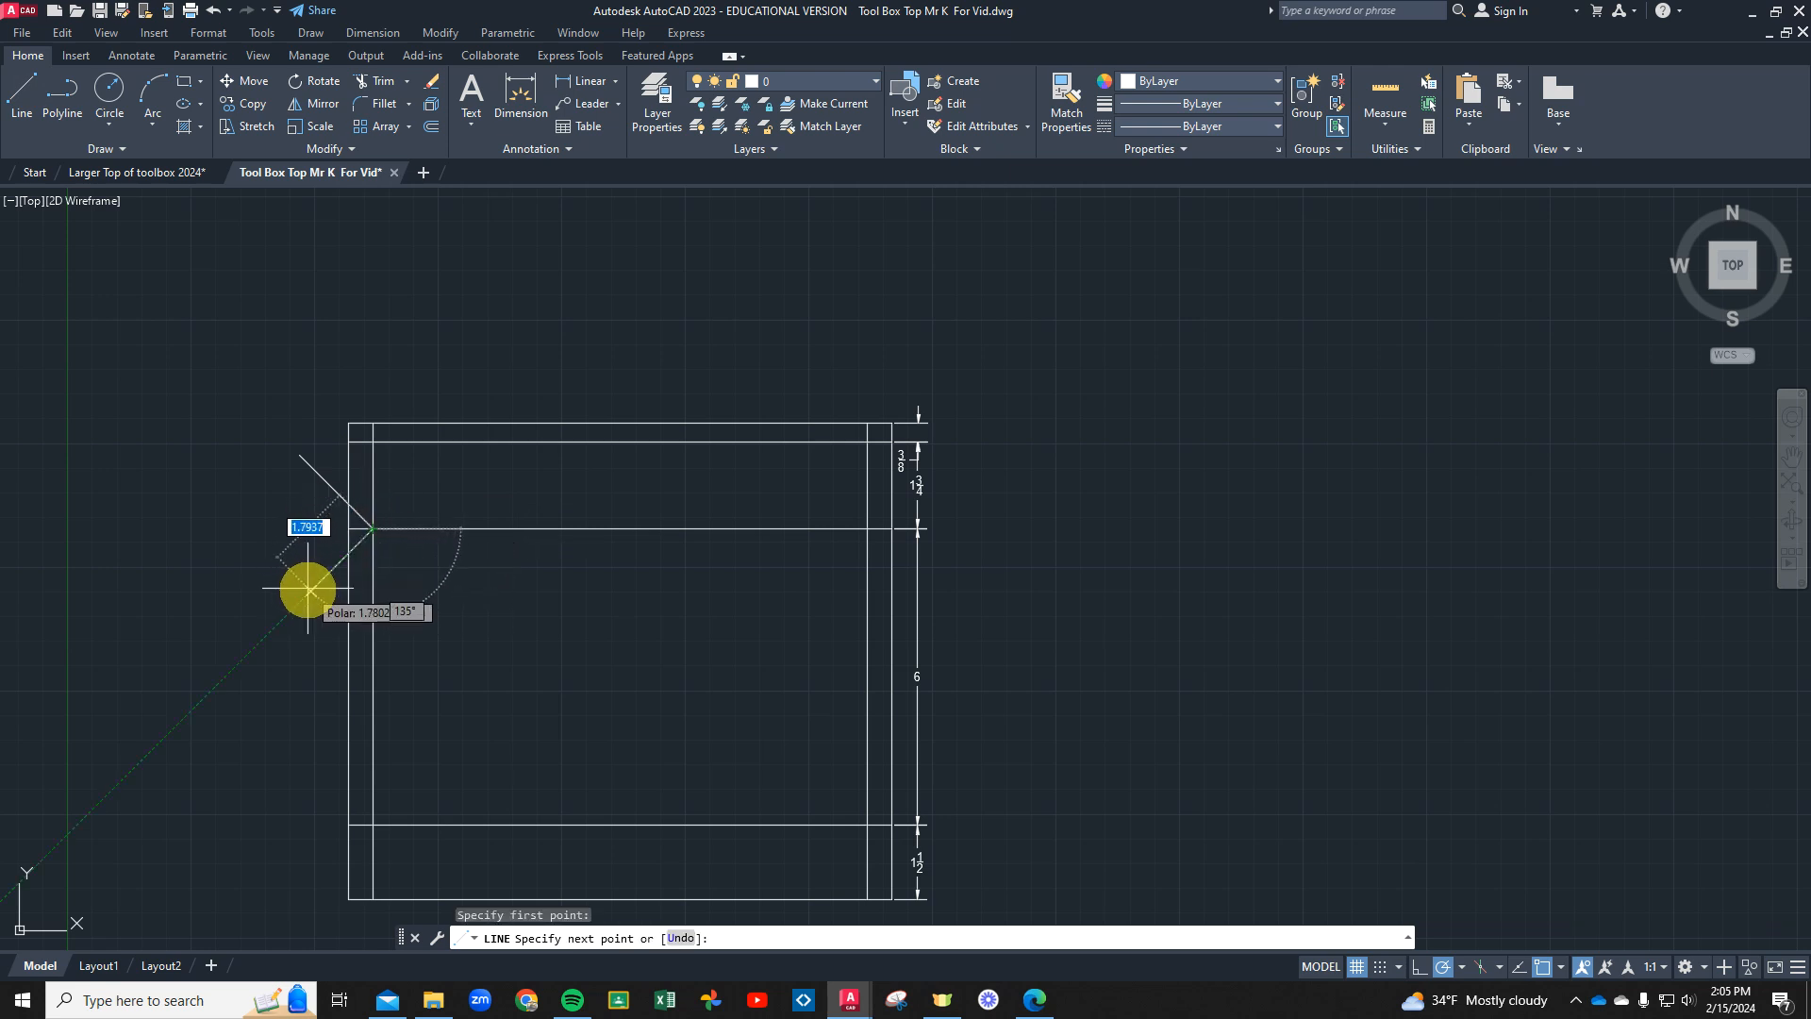
left_click(309, 591)
right_click(310, 593)
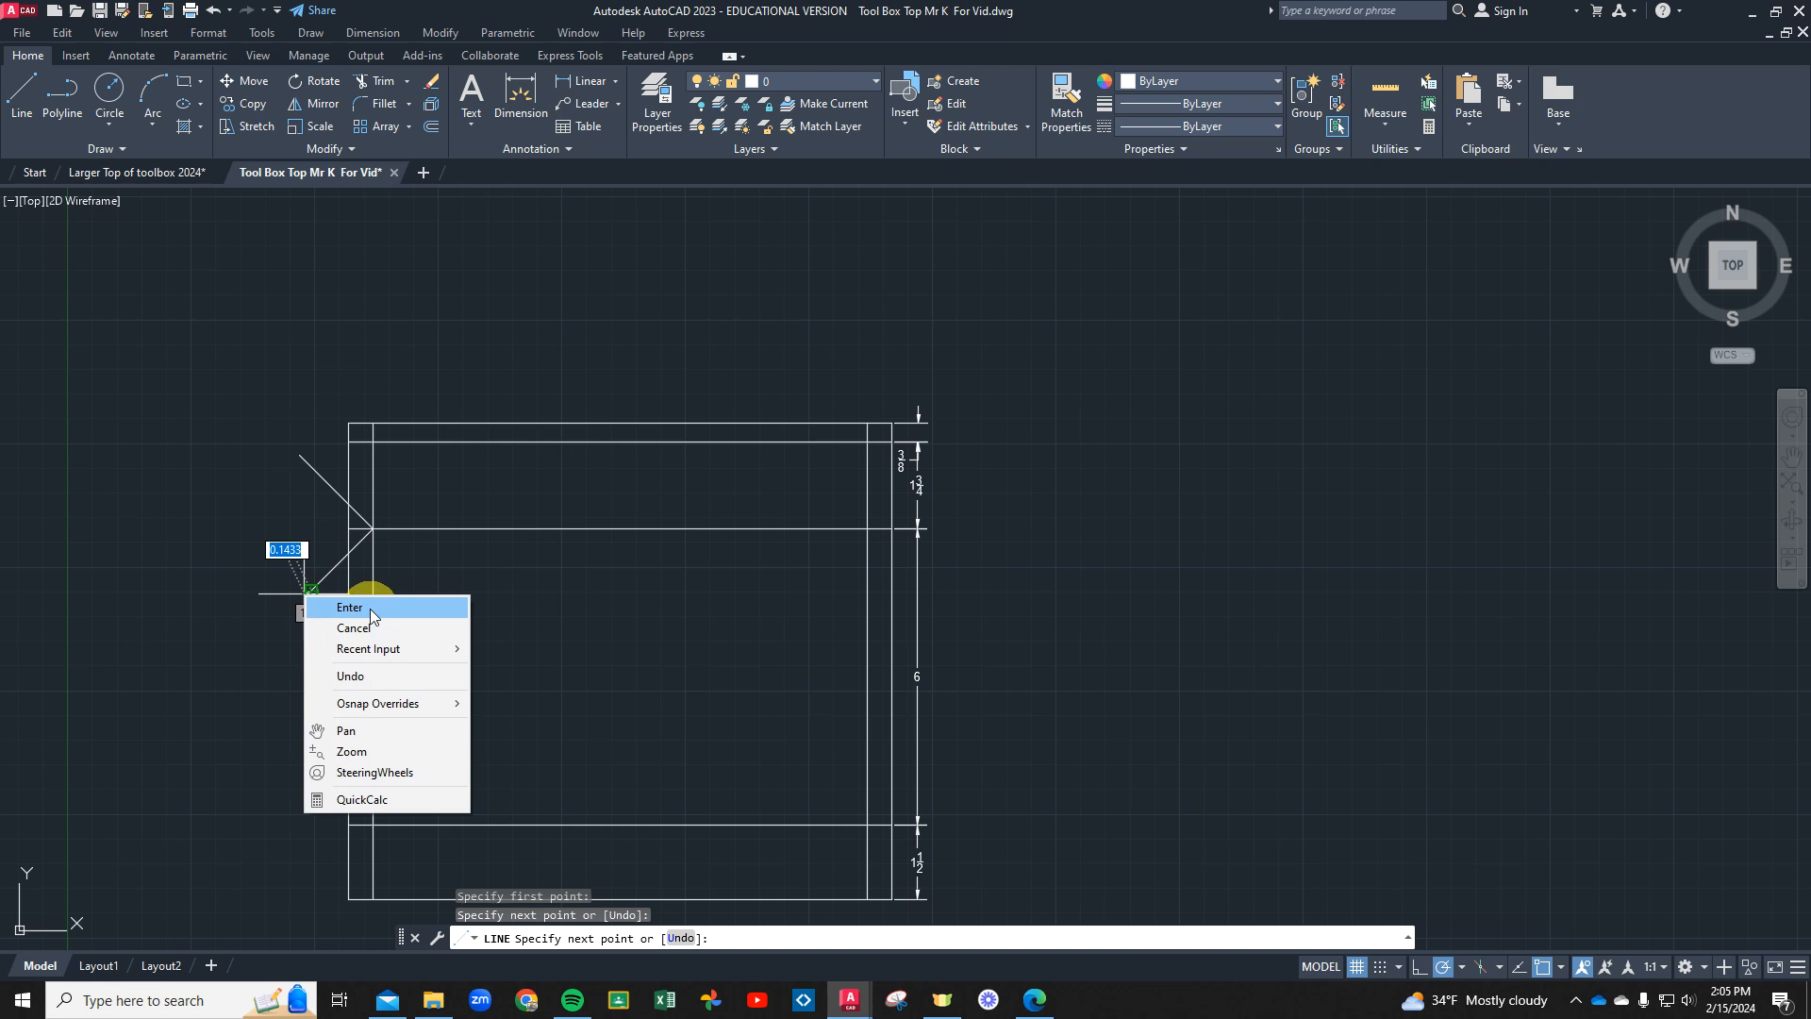
left_click(369, 607)
Draw a 45° line up and outward from the left fold line's intersection with the middle panel's bottom edge
left_click(32, 115)
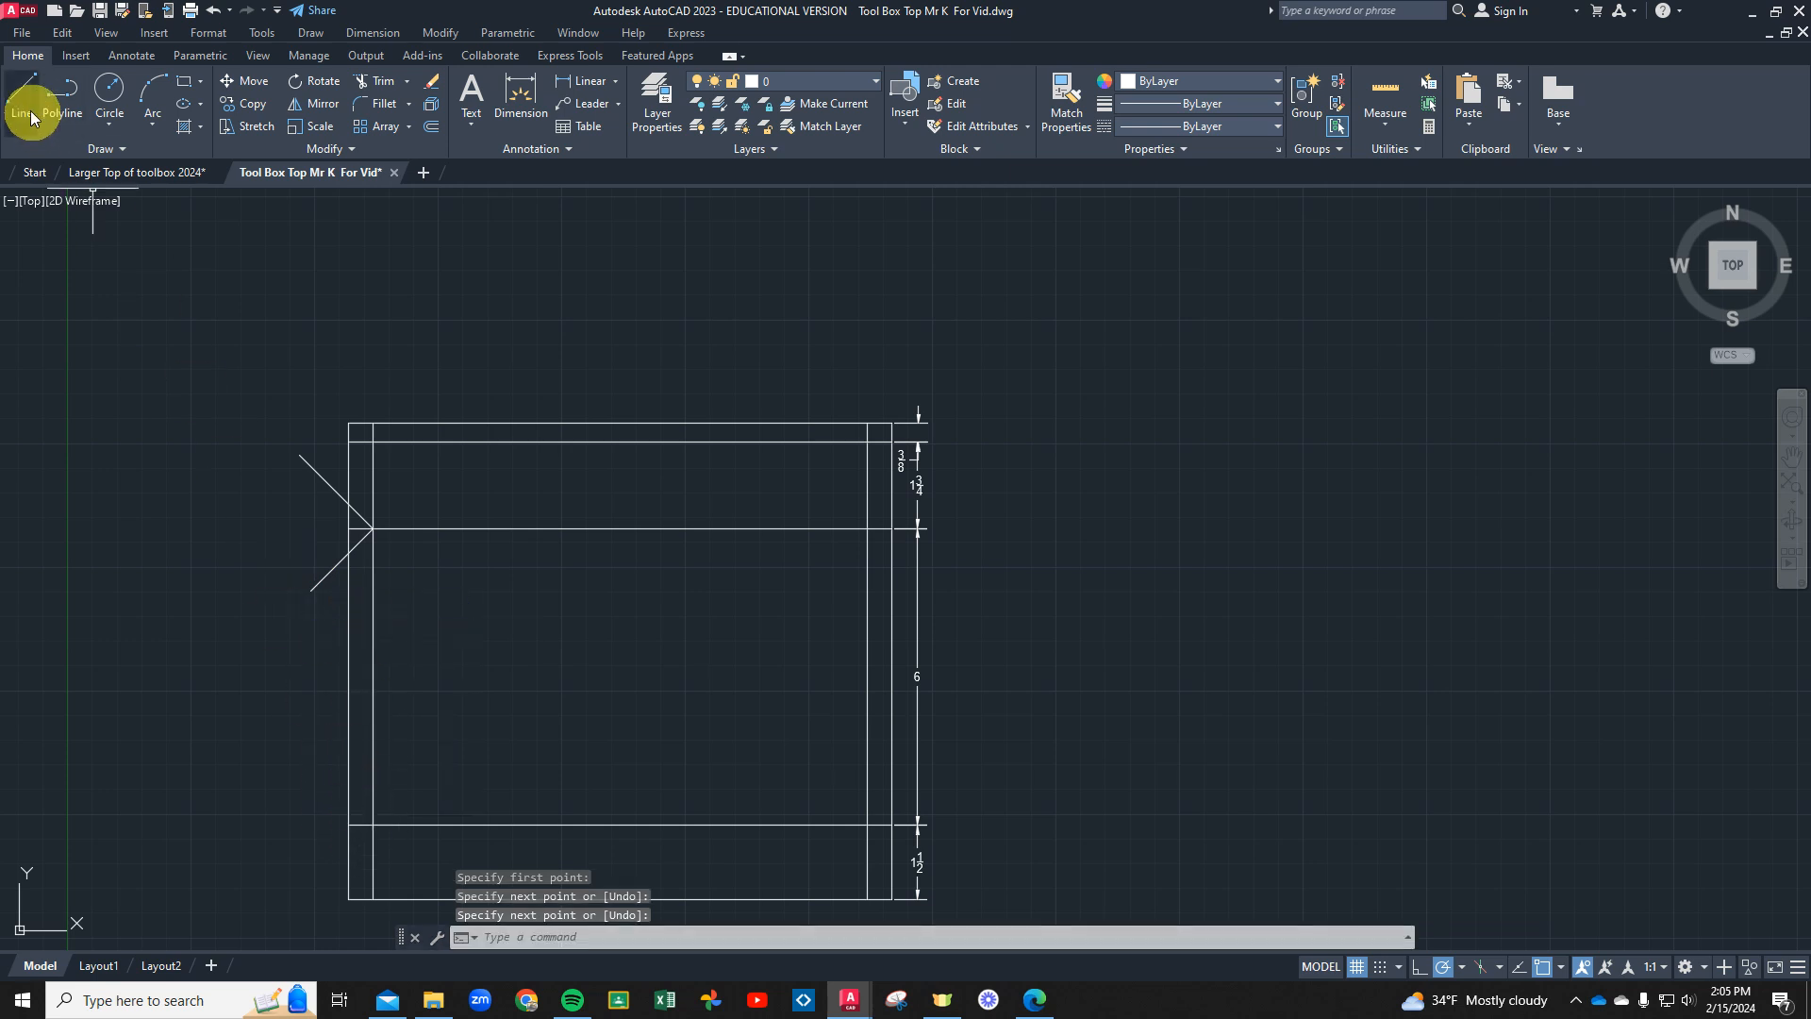
left_click(371, 824)
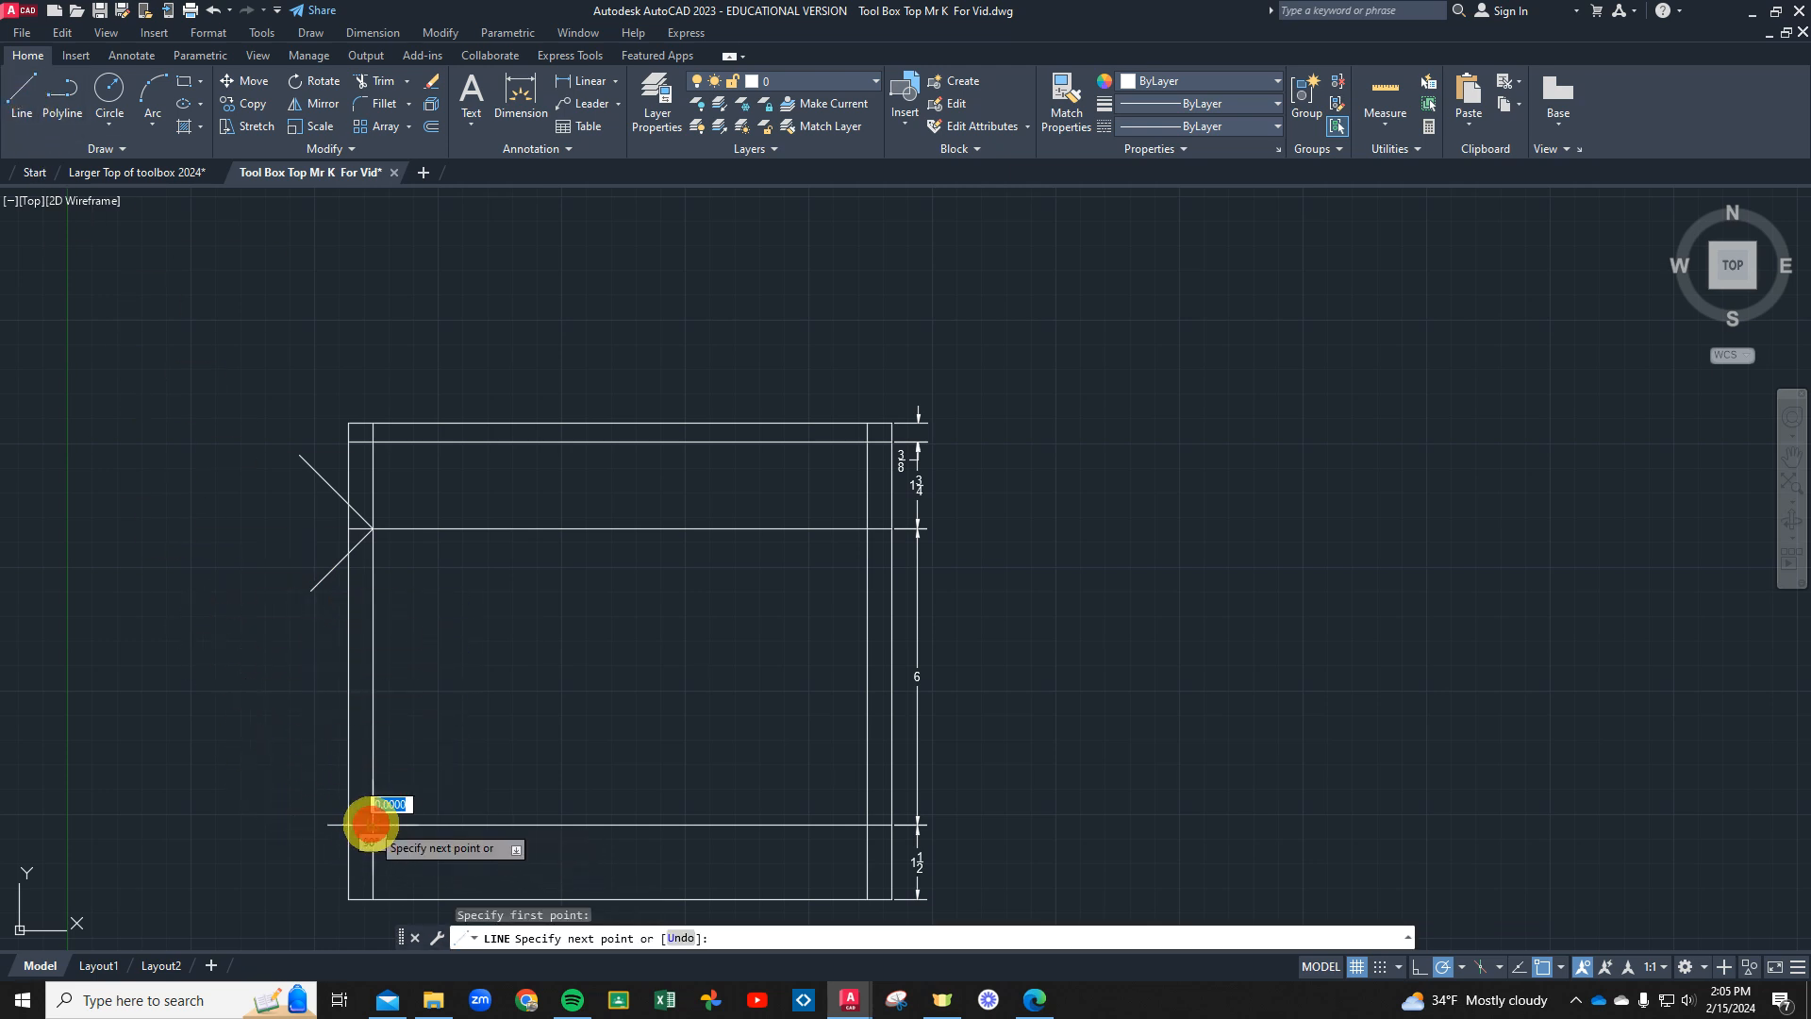
right_click(284, 738)
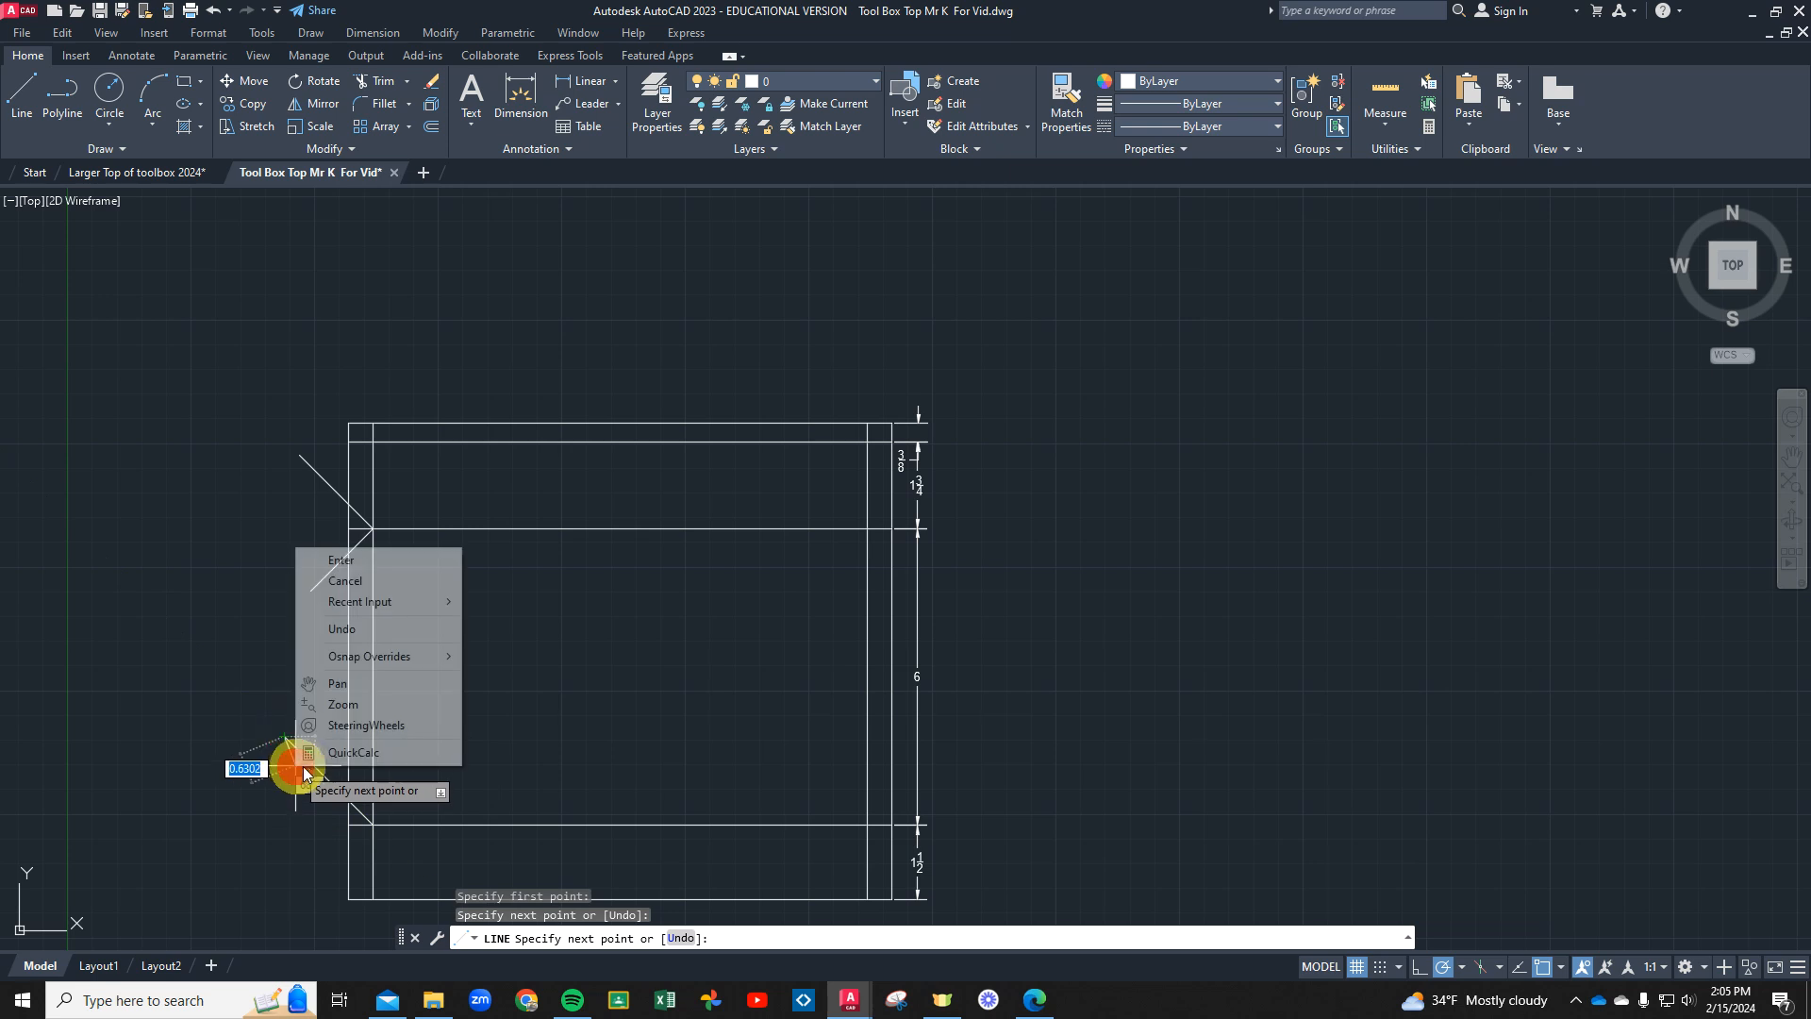
left_click(341, 562)
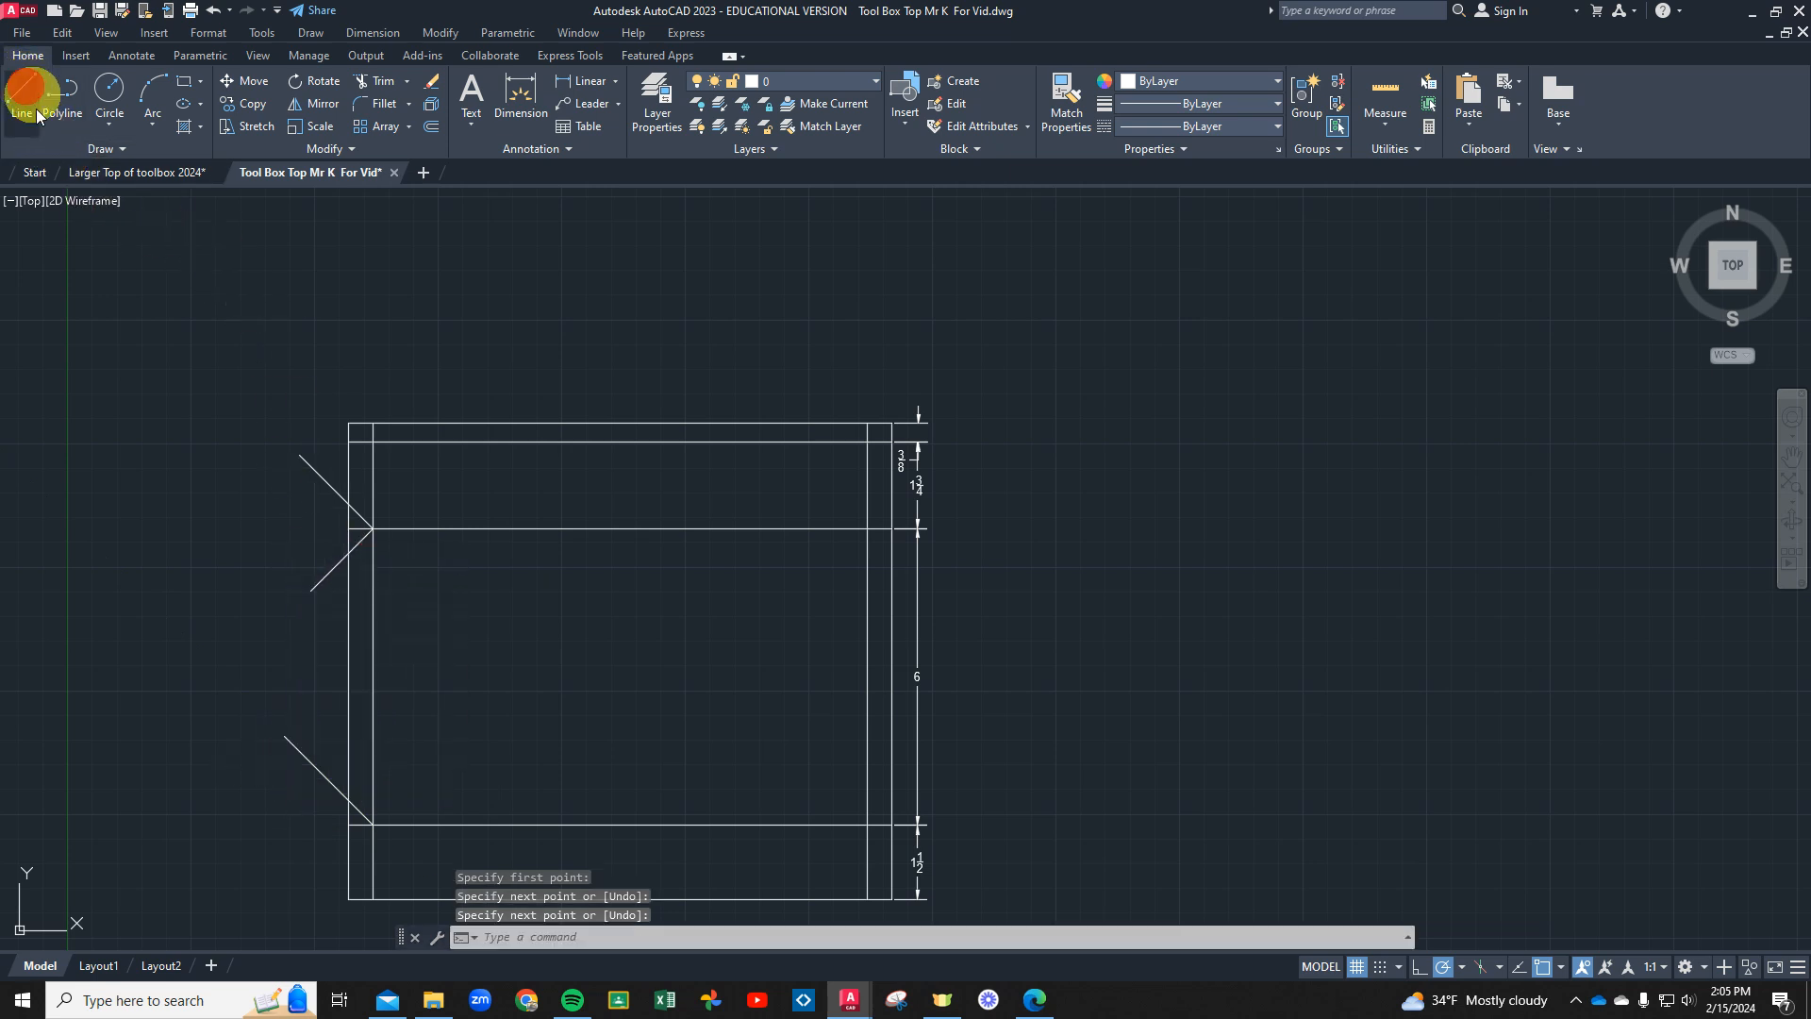
Draw a line about 1.4 long at 225° from the same lower left fold intersection, crossing the outline's left edge
left_click(31, 98)
left_click(374, 823)
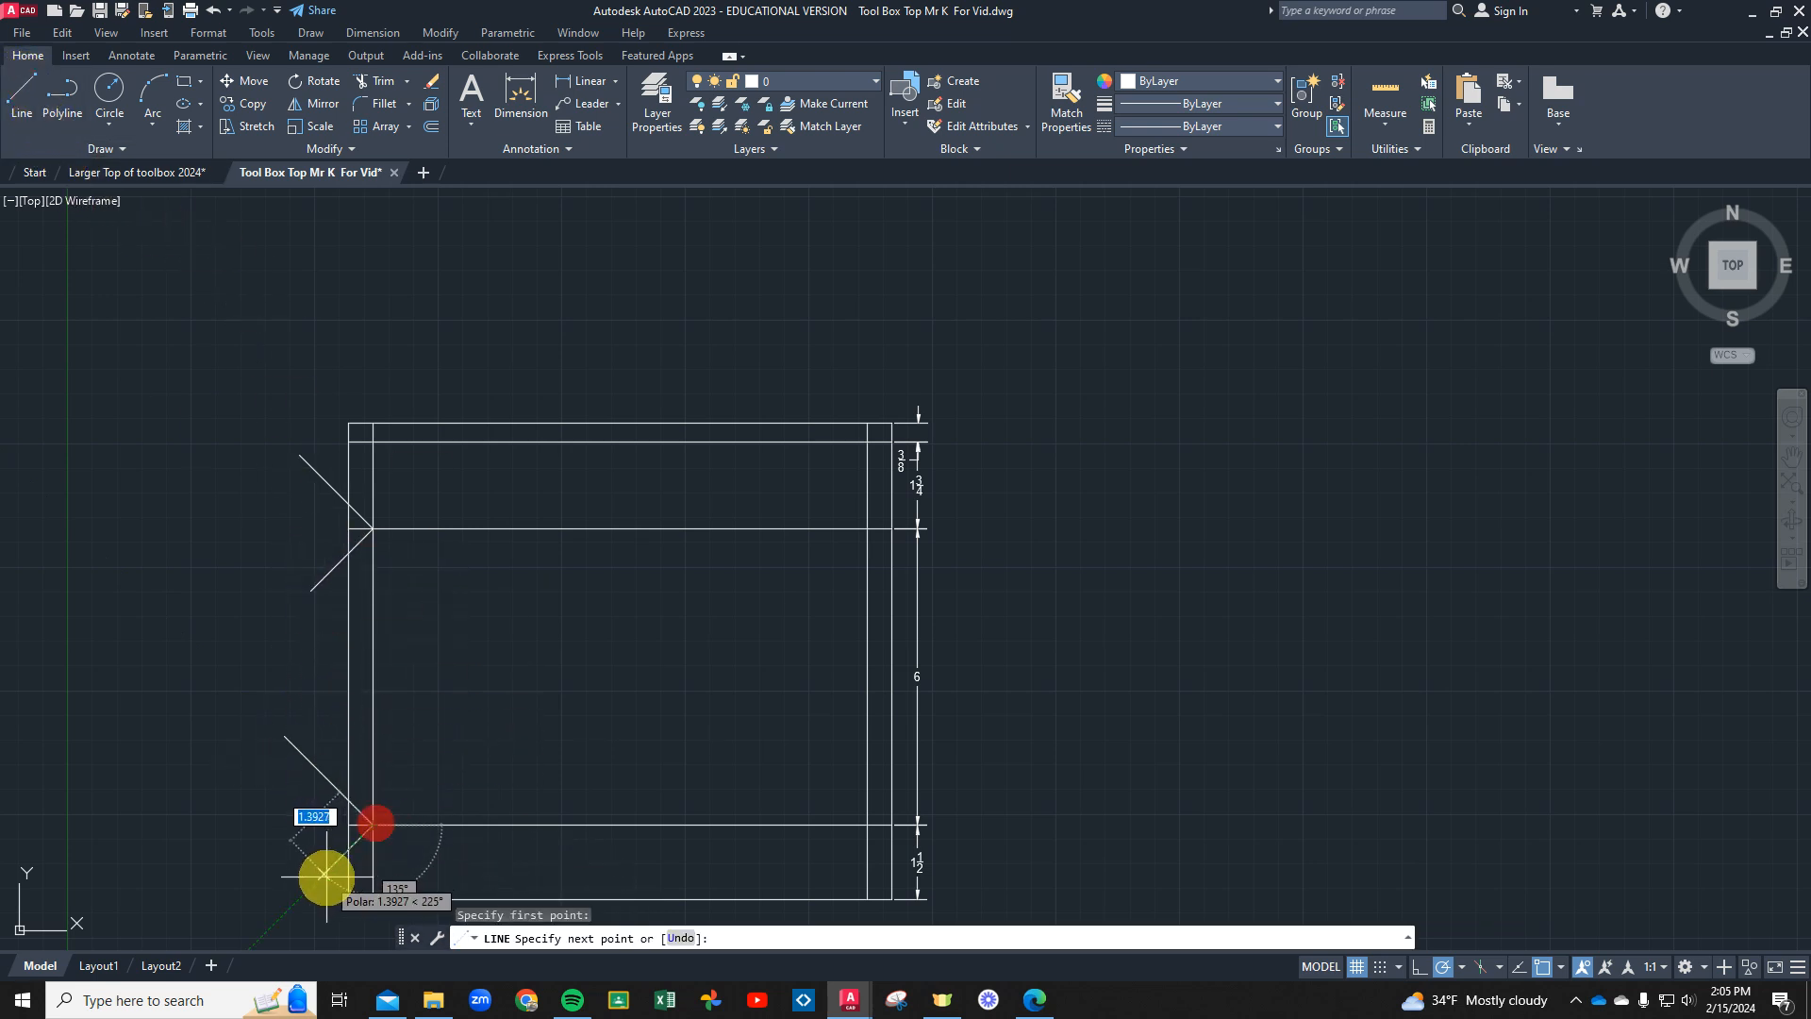
left_click(325, 875)
right_click(302, 853)
left_click(344, 632)
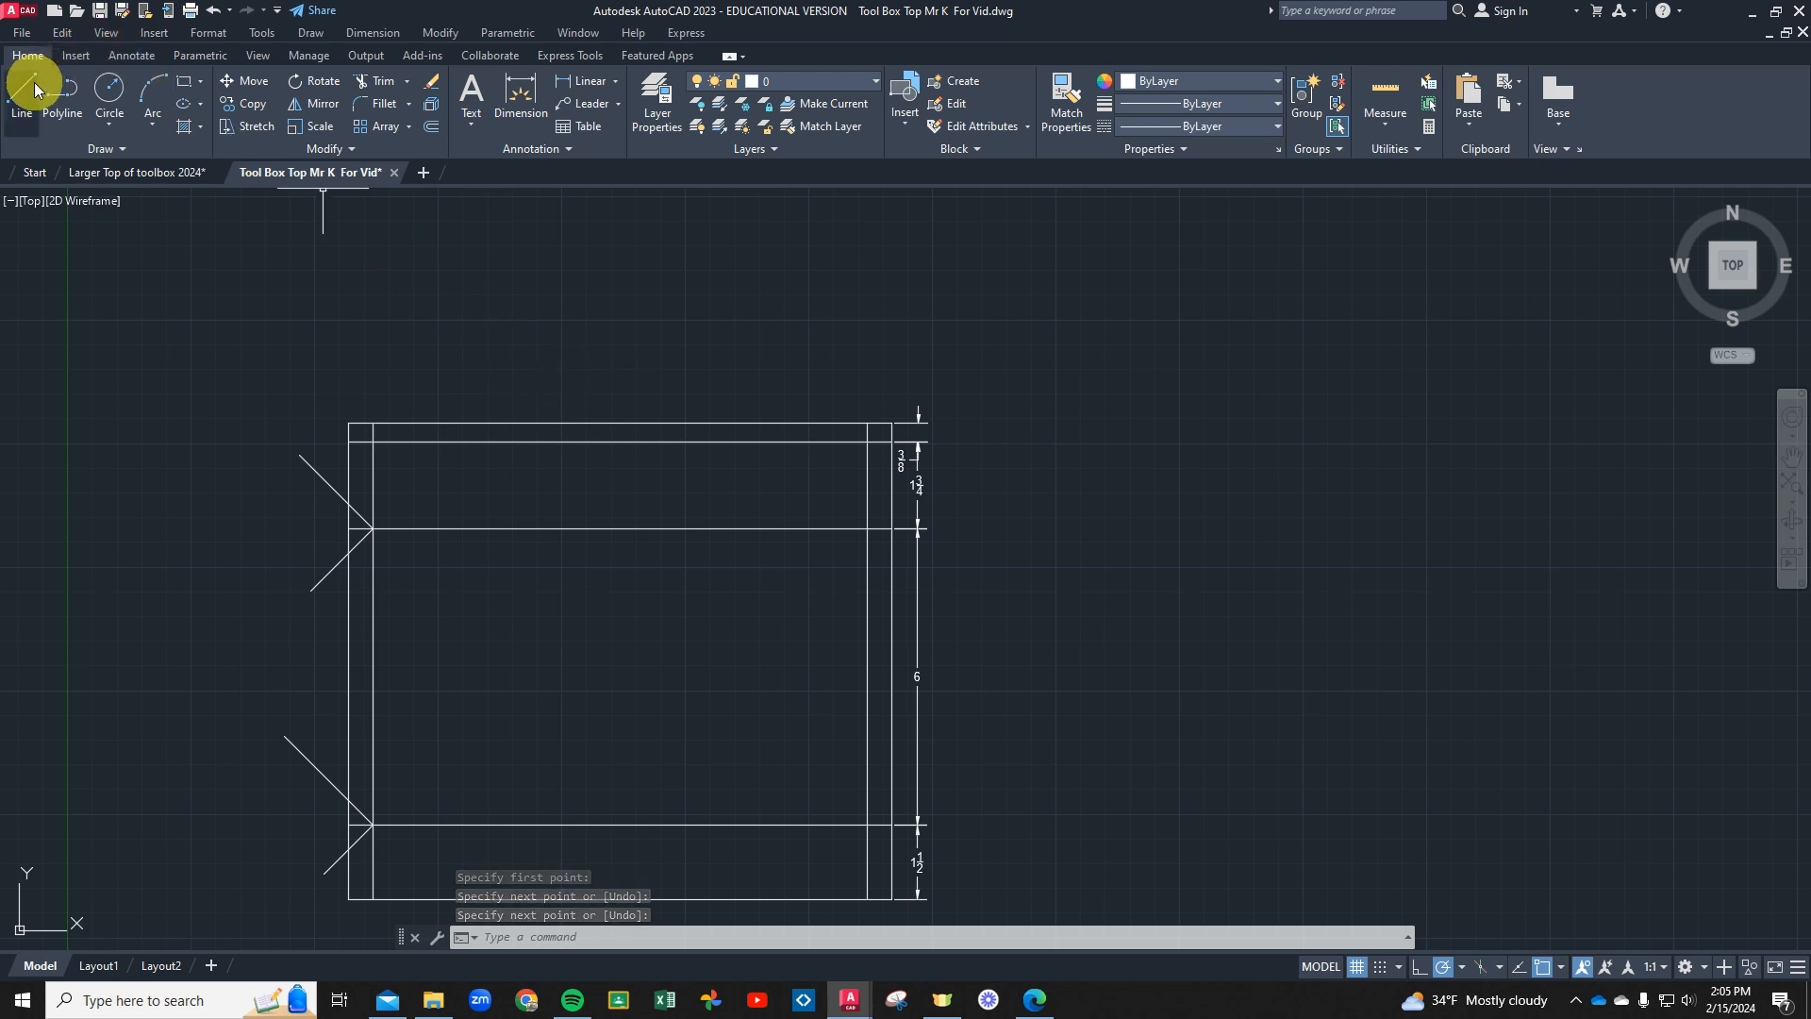
Draw a line about 1 long at 45° from the right fold line's intersection with the middle panel's top edge, past the outline
left_click(35, 90)
left_click(867, 529)
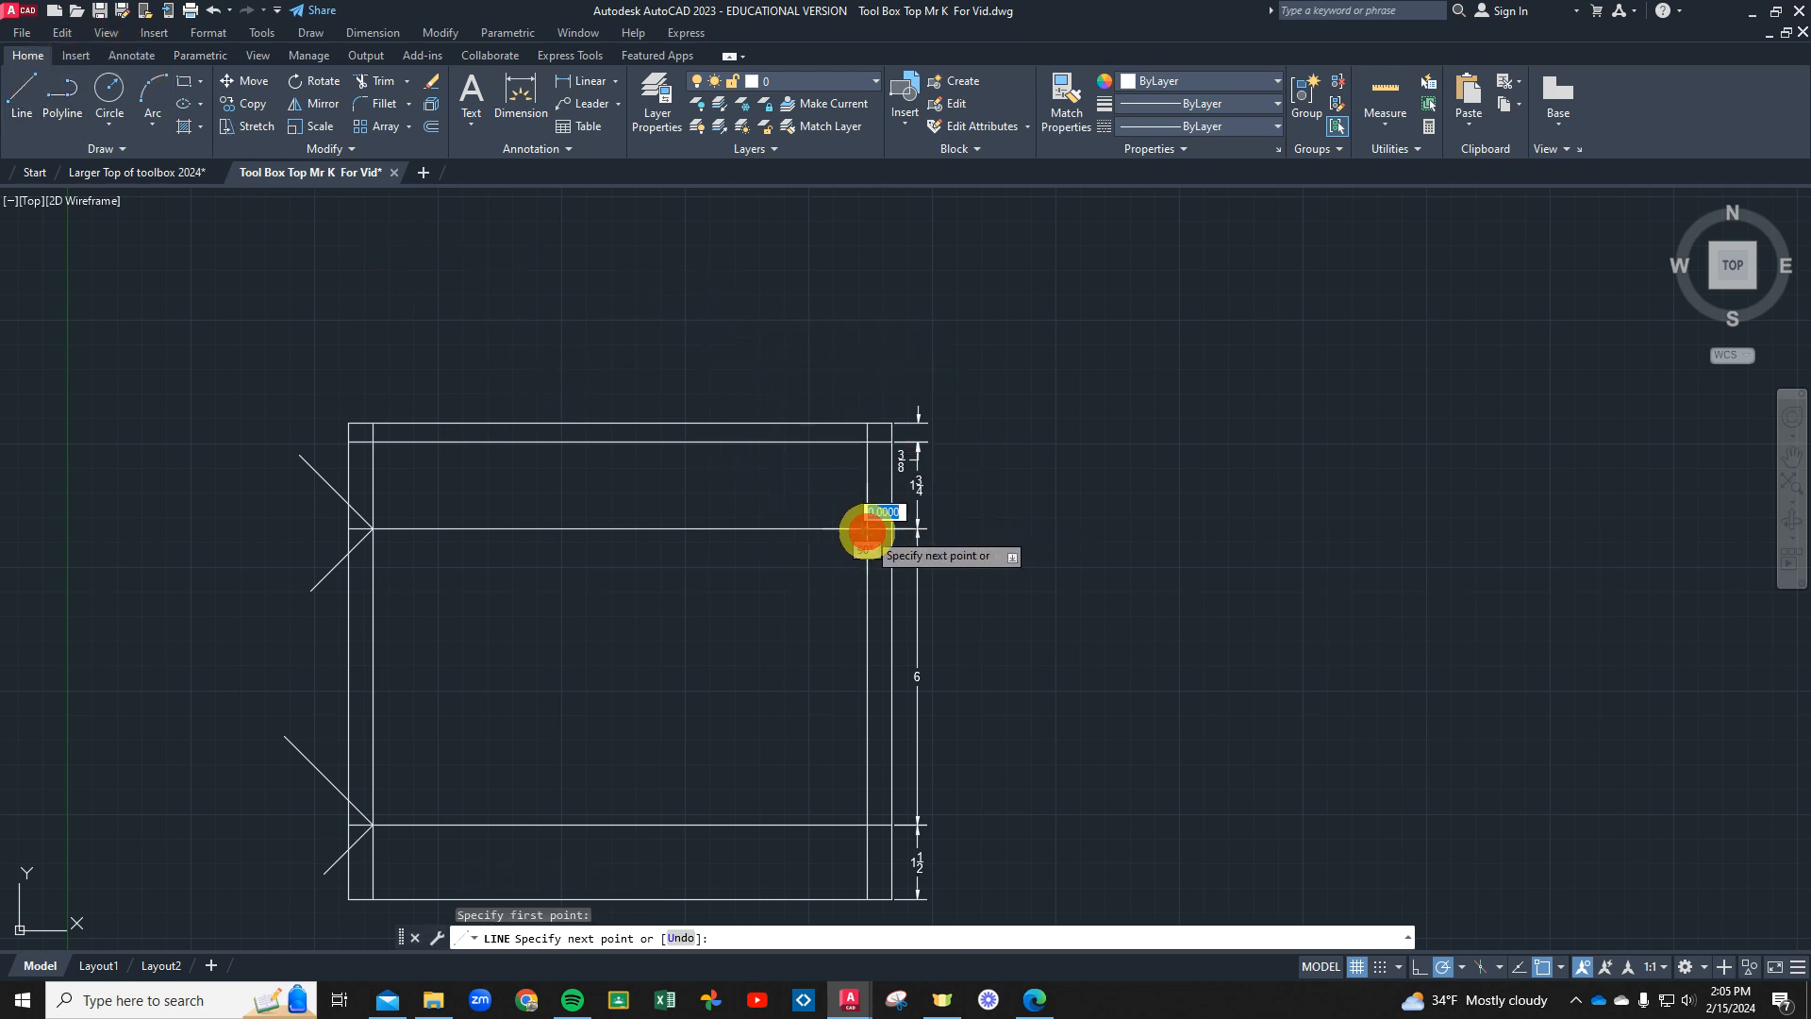
scroll(913, 491, "up", 5)
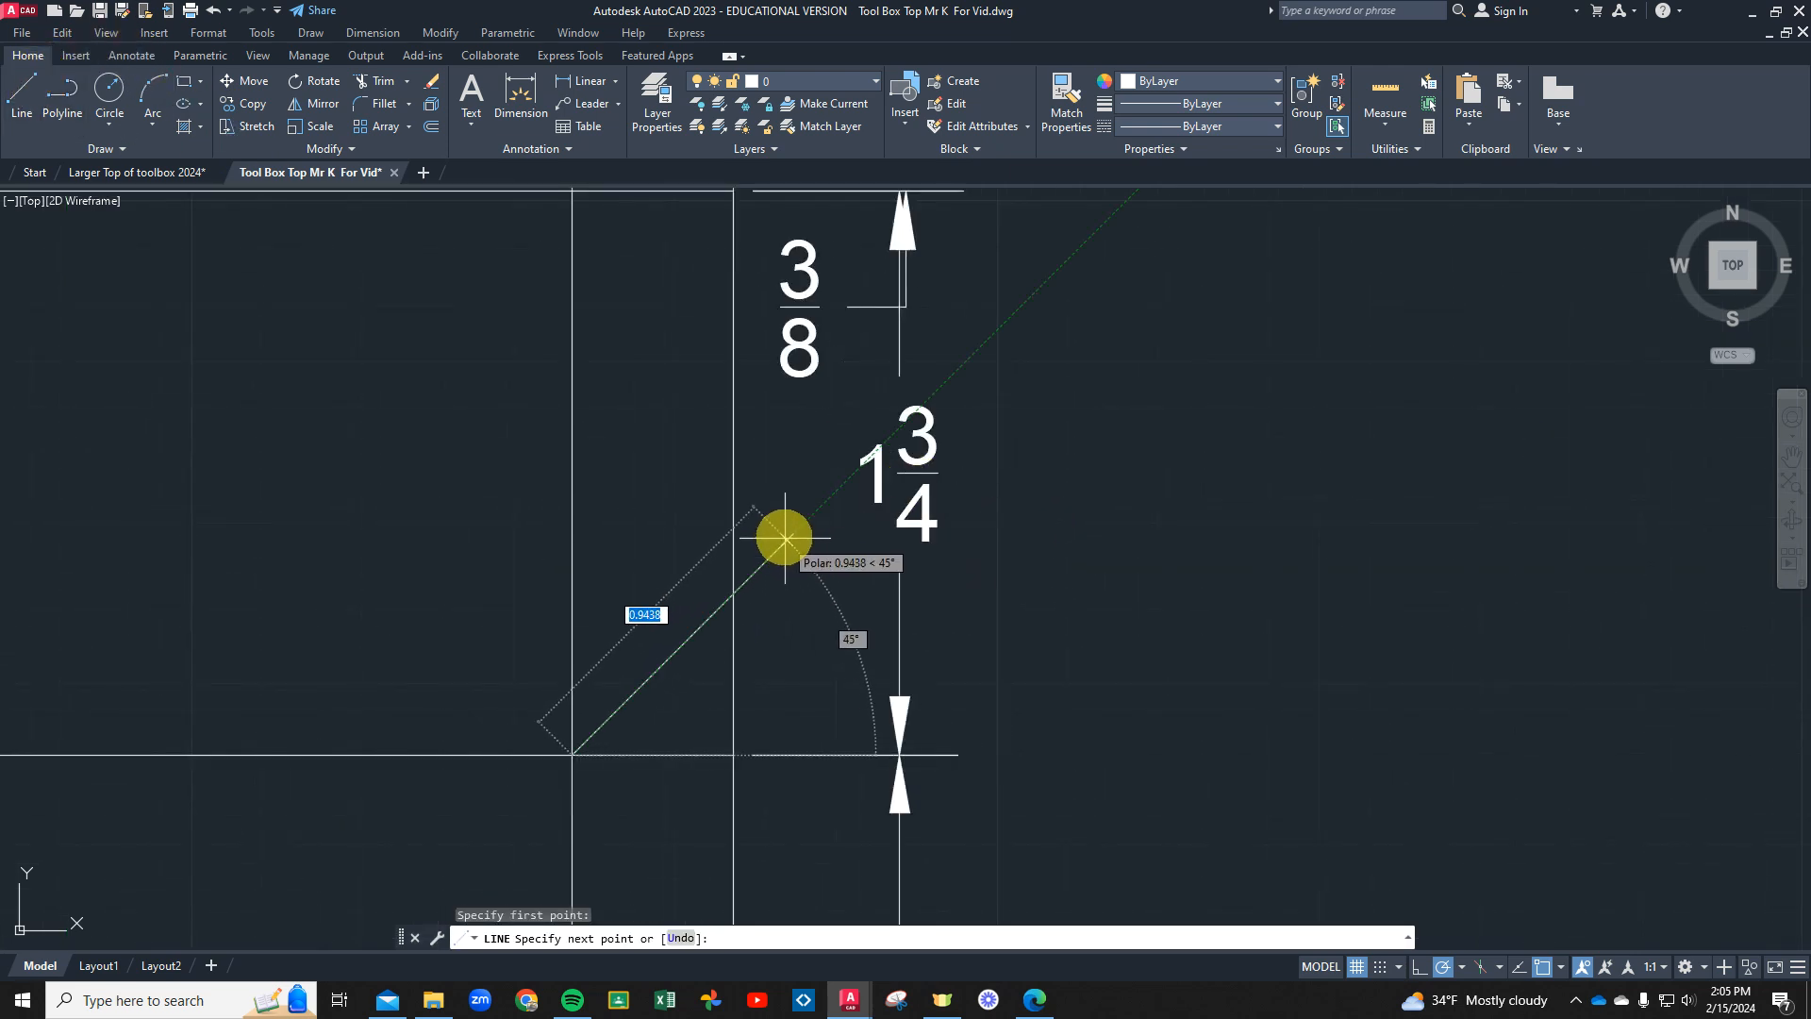
left_click(802, 525)
right_click(800, 530)
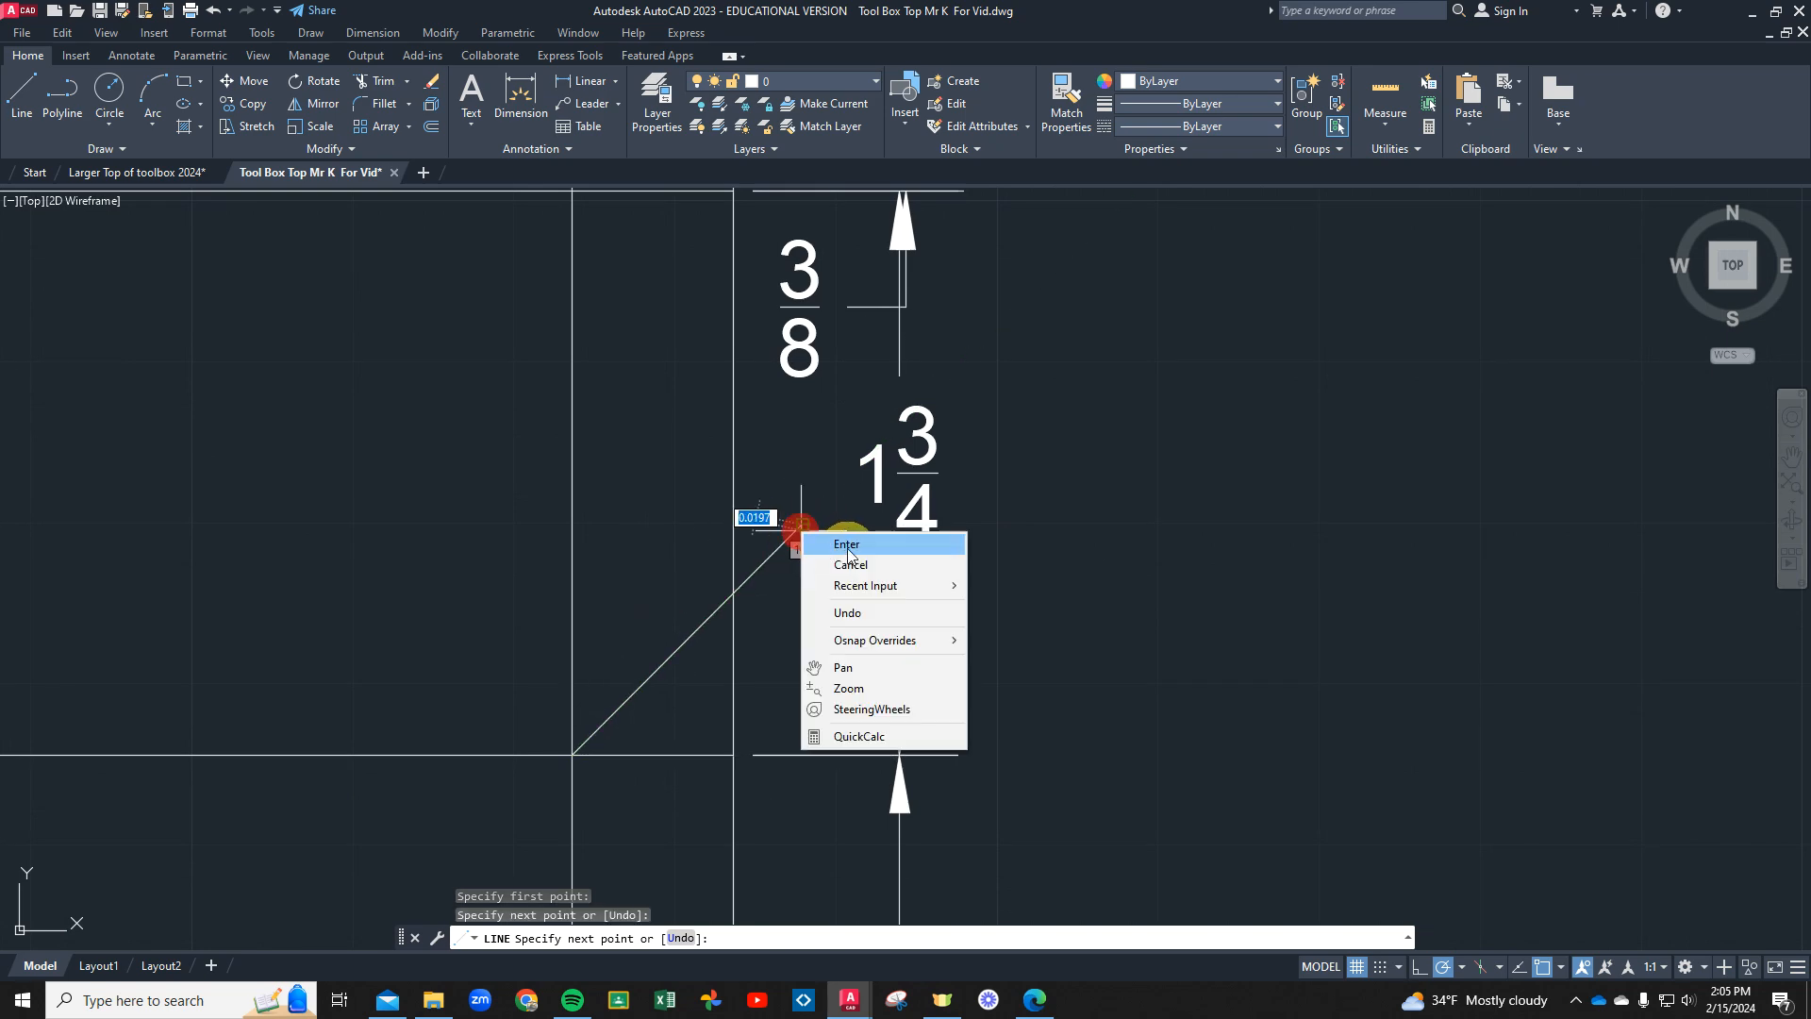
left_click(849, 529)
Draw a 45° line down and outward from the same upper right fold intersection, past the outline's right edge
left_click(28, 99)
left_click(571, 754)
scroll(573, 756, "down", 3)
scroll(598, 699, "up", 3)
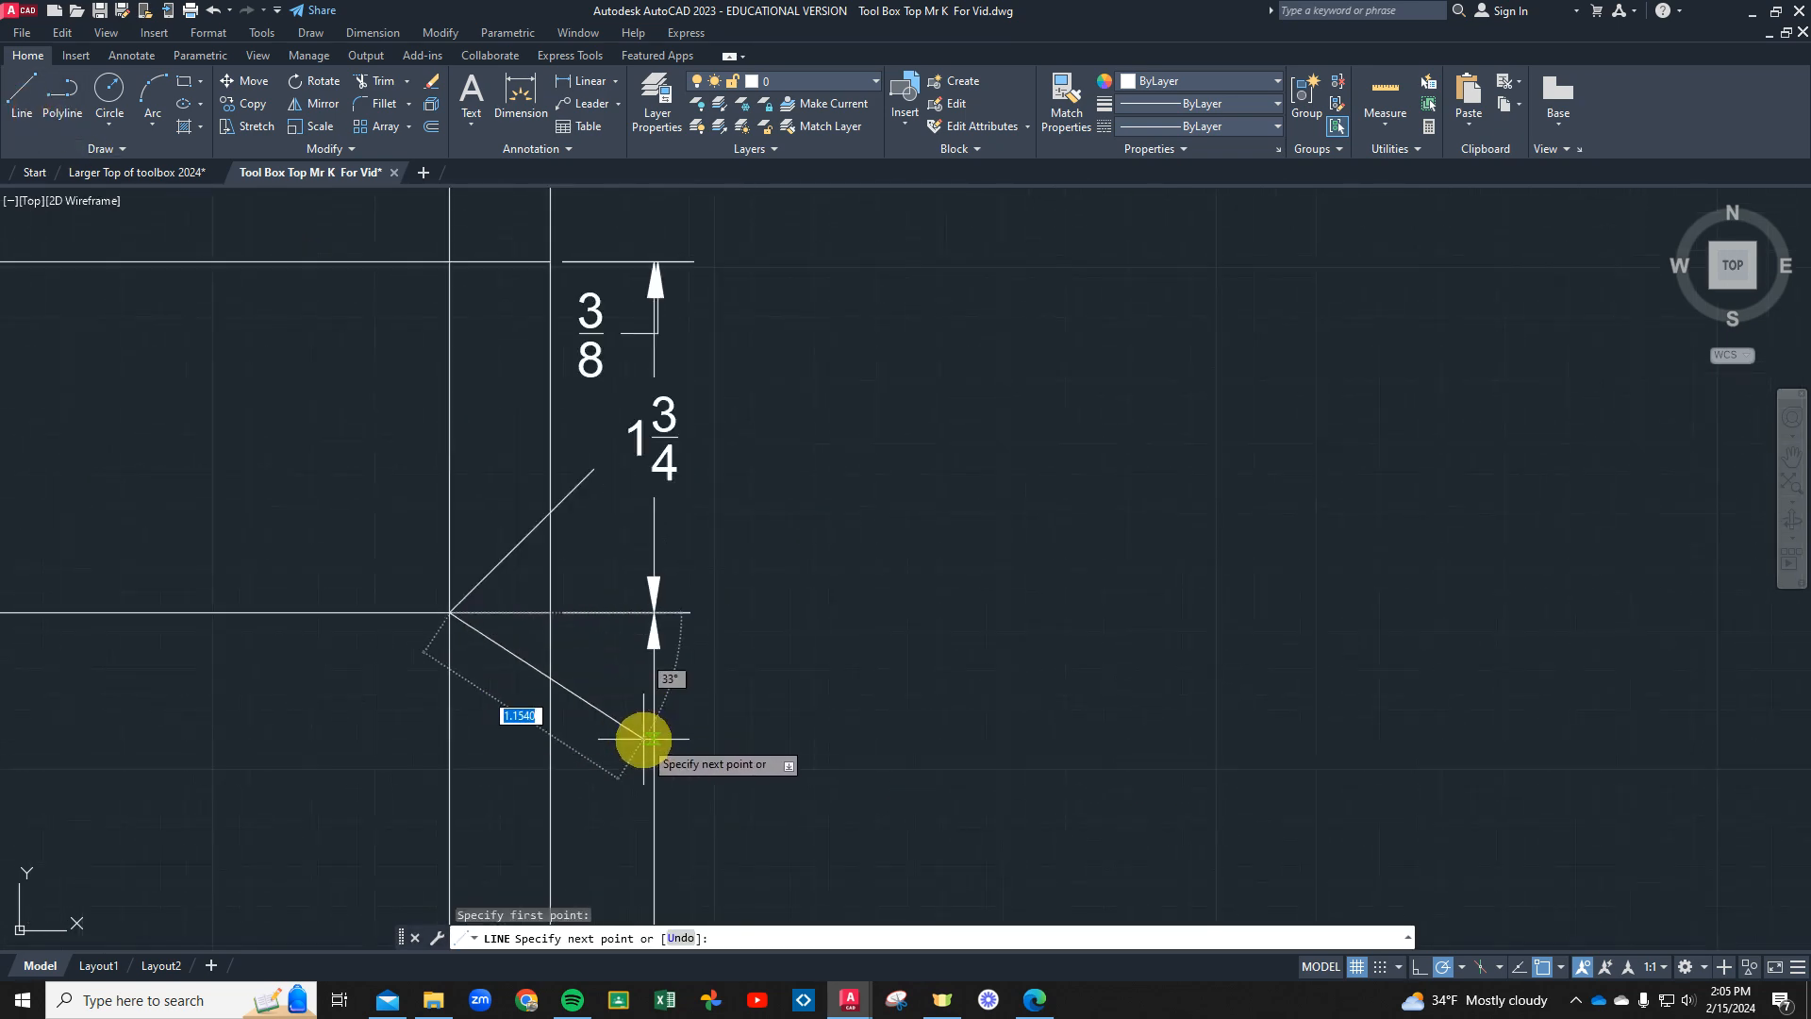
left_click(557, 762)
right_click(556, 762)
left_click(595, 562)
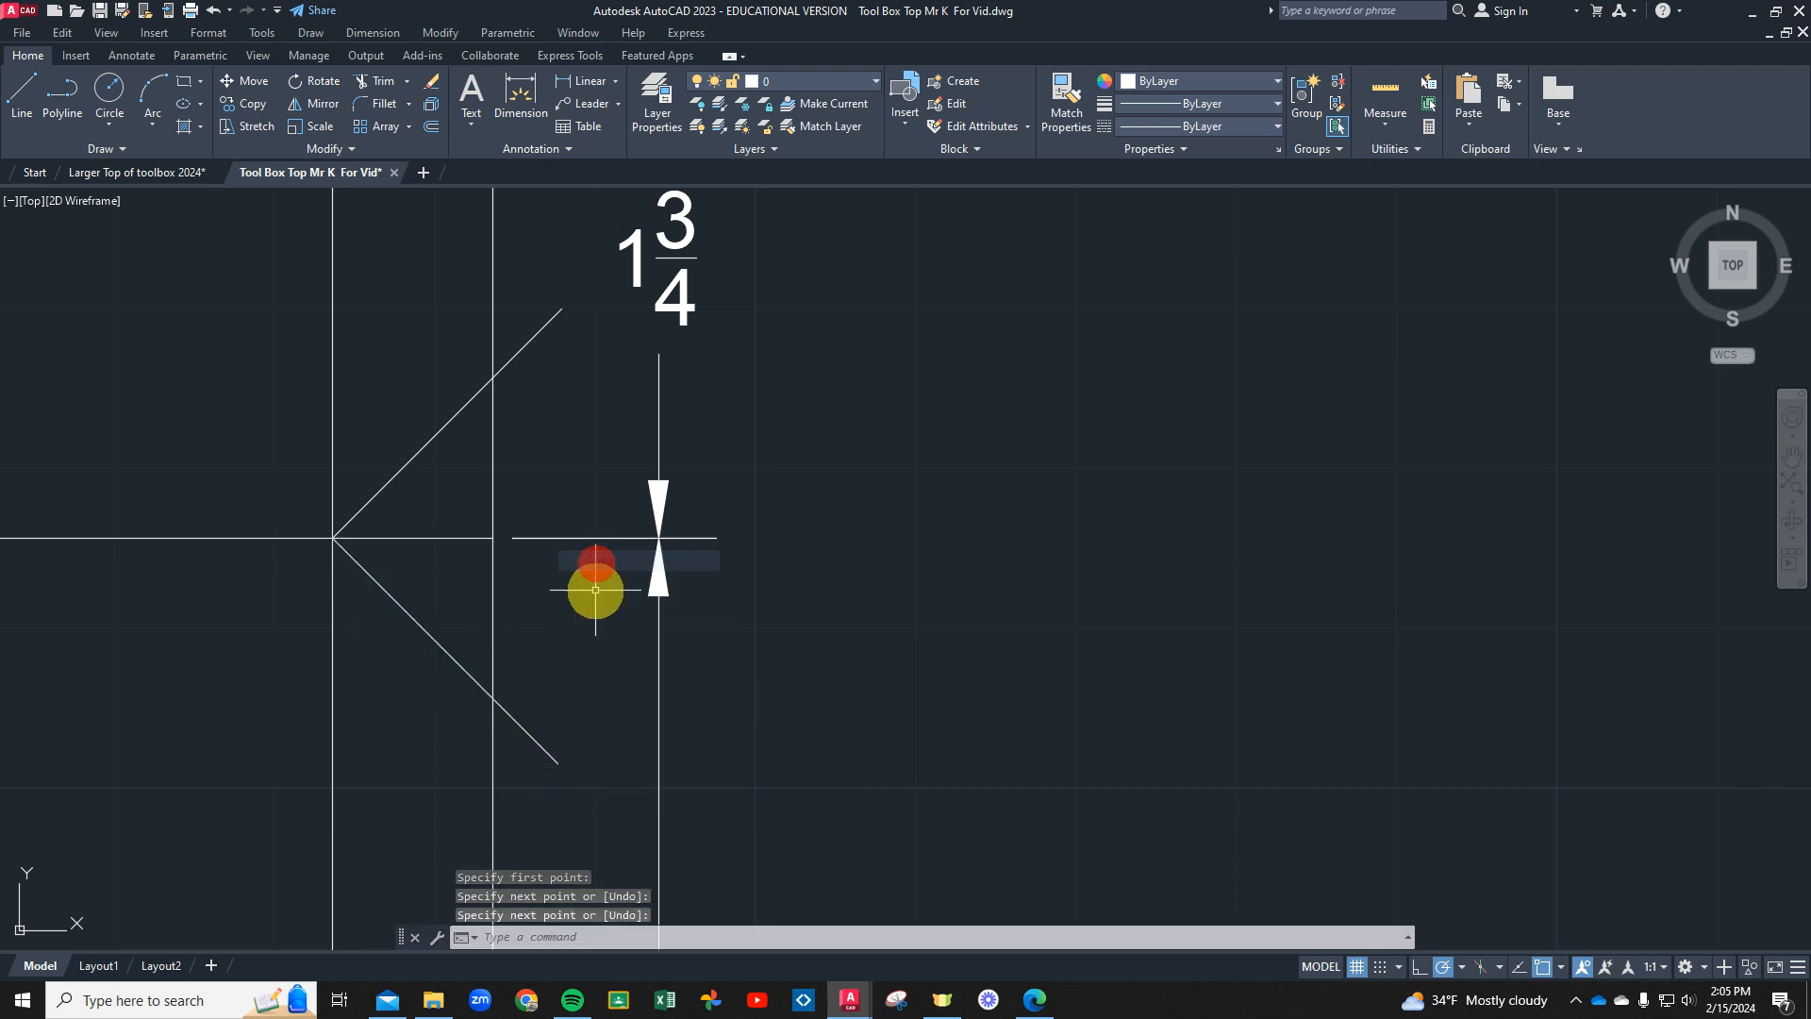
Draw a 45° line up and outward from the right fold line's intersection with the middle panel's bottom edge
scroll(538, 755, "down", 5)
scroll(540, 783, "up", 6)
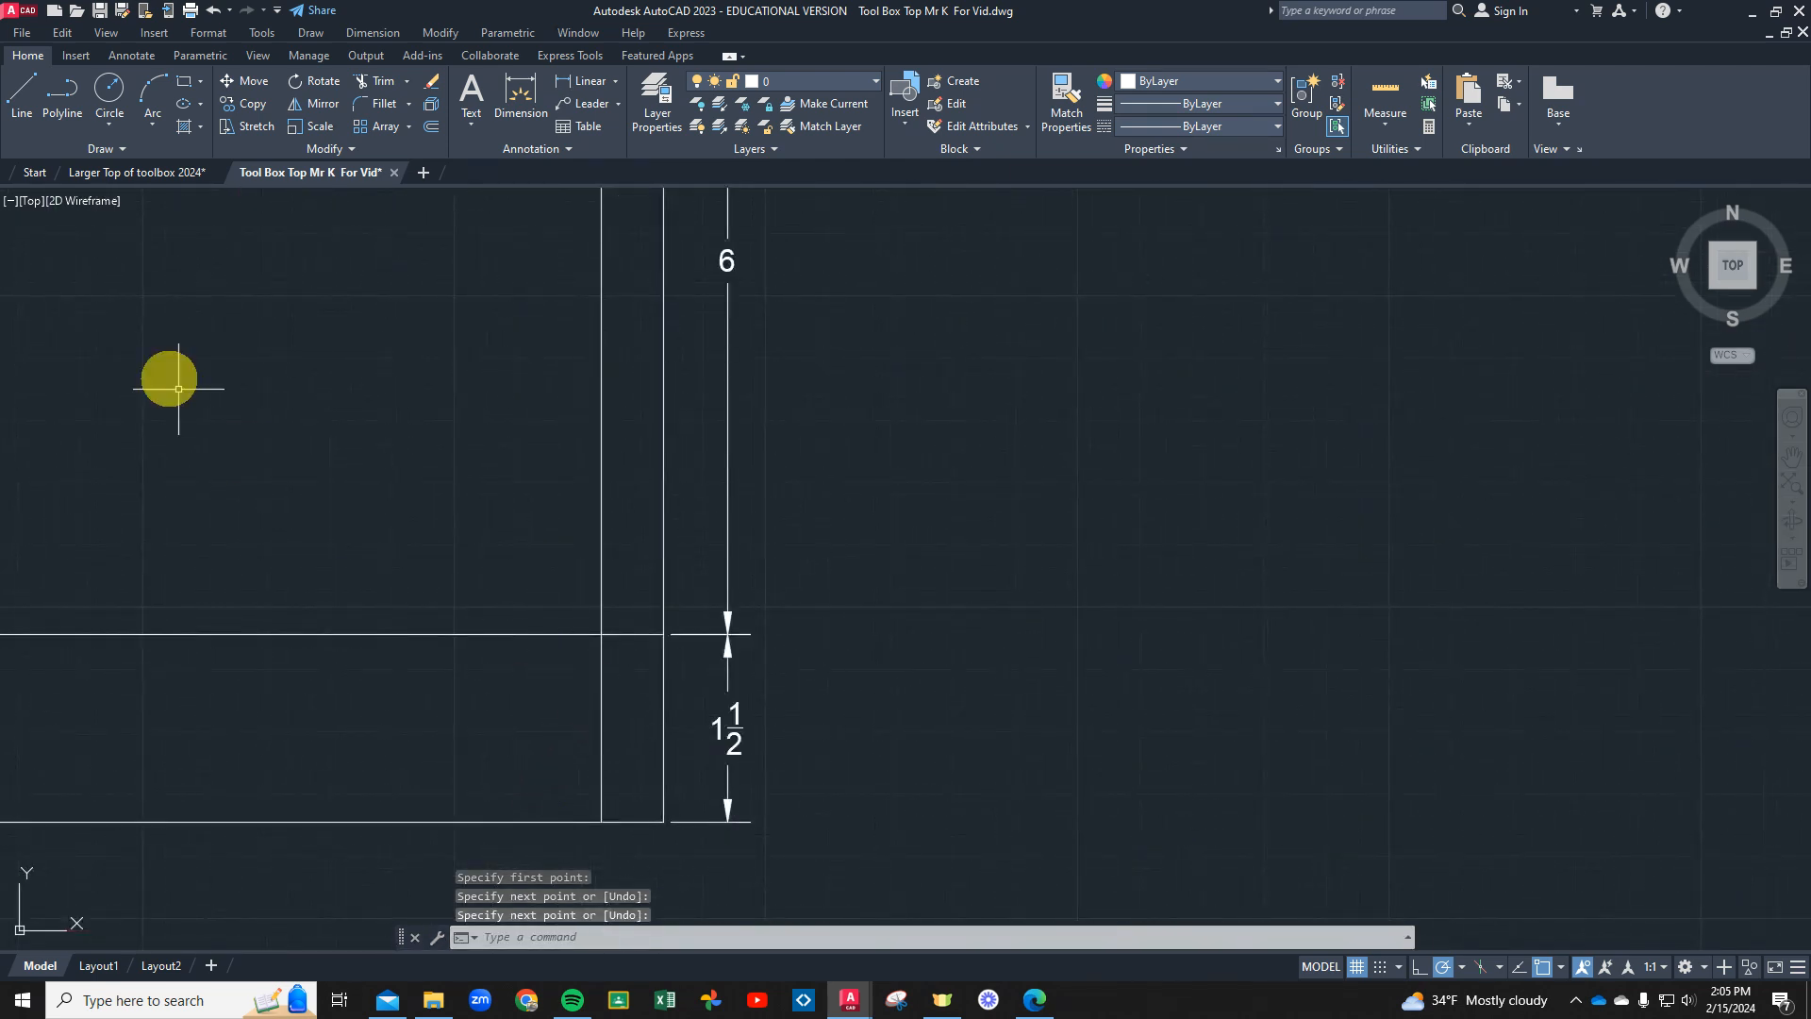
left_click(21, 89)
left_click(601, 635)
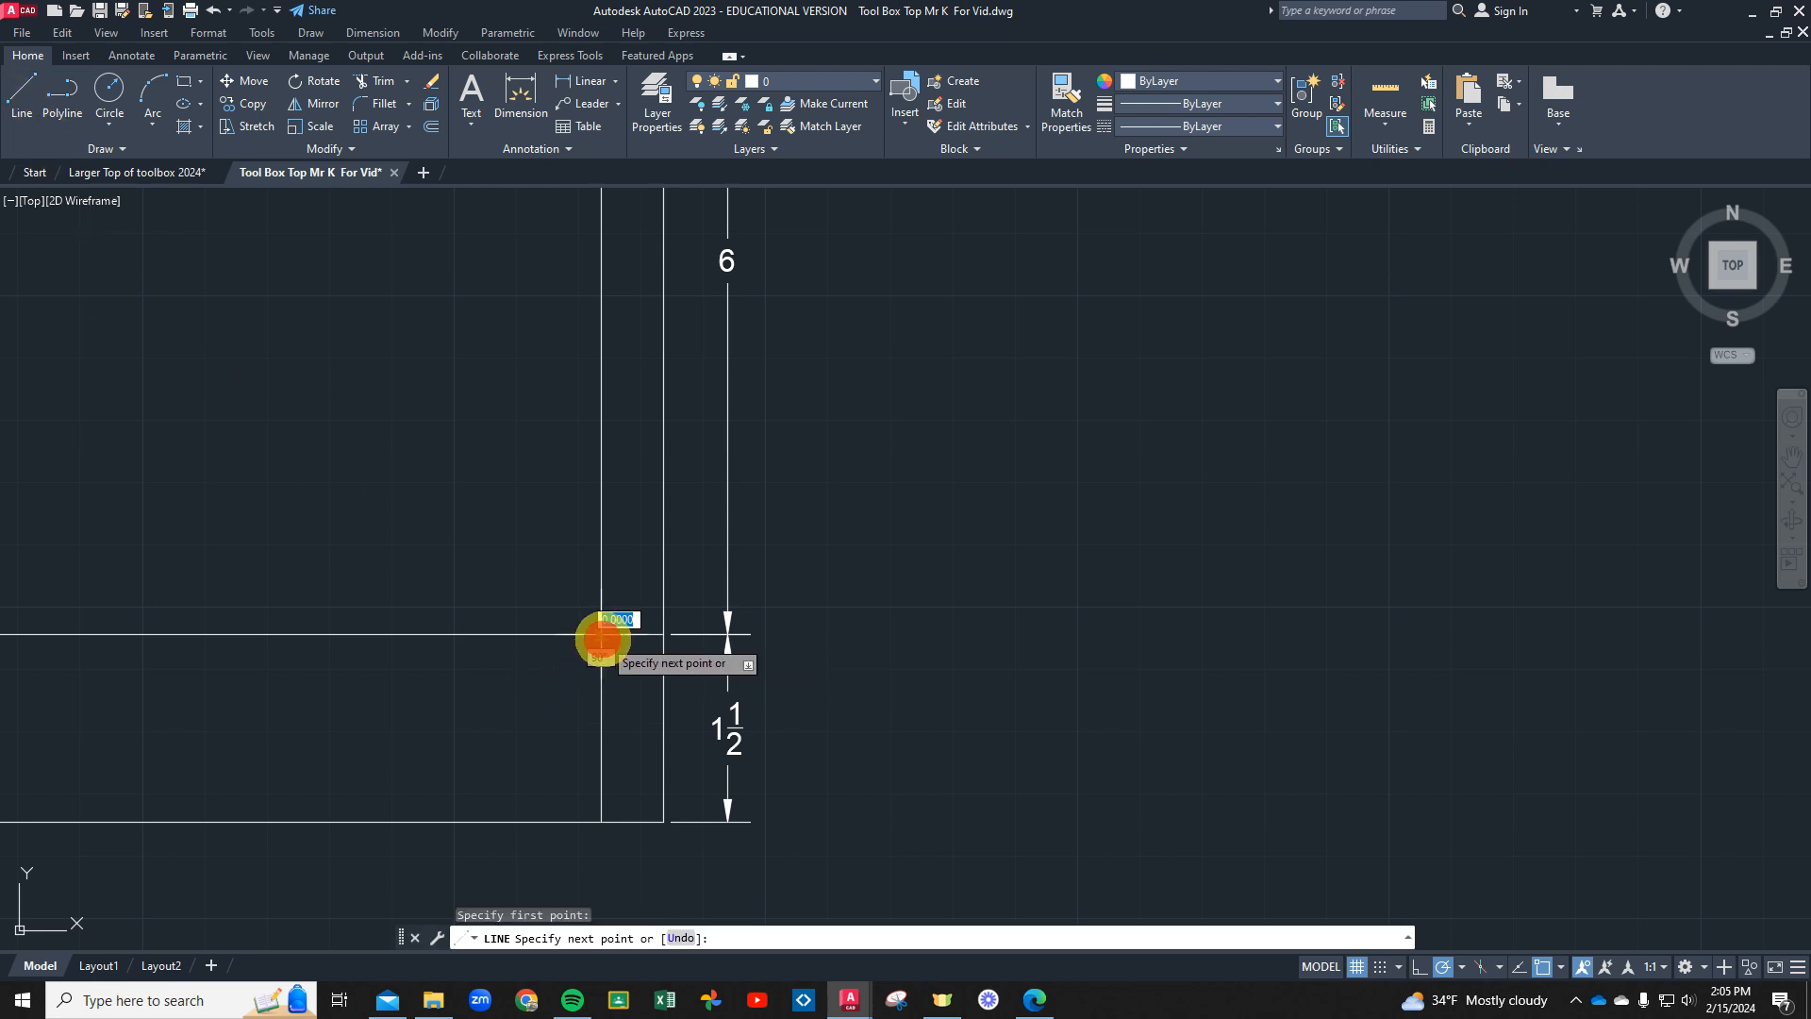
left_click(694, 538)
right_click(693, 539)
left_click(715, 551)
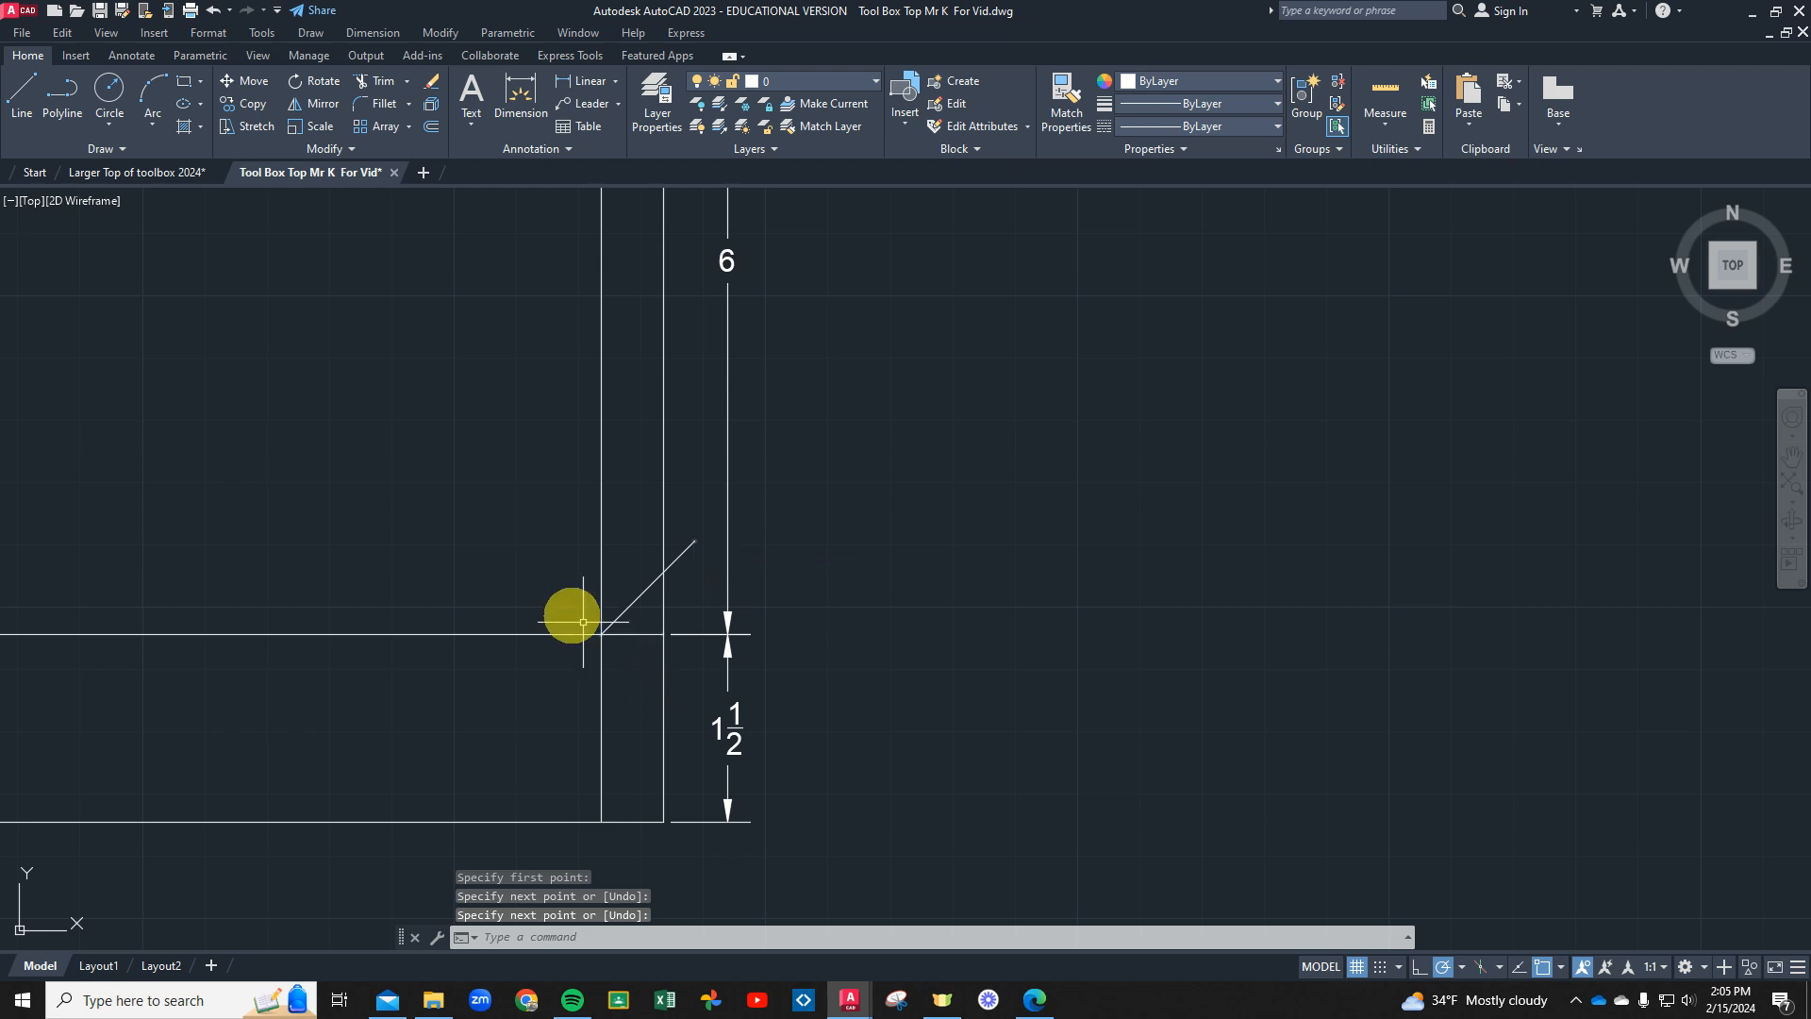
Draw a line about 1.06 long at 315° from the right fold line's intersection with the middle panel's bottom edge, past the outline
left_click(16, 97)
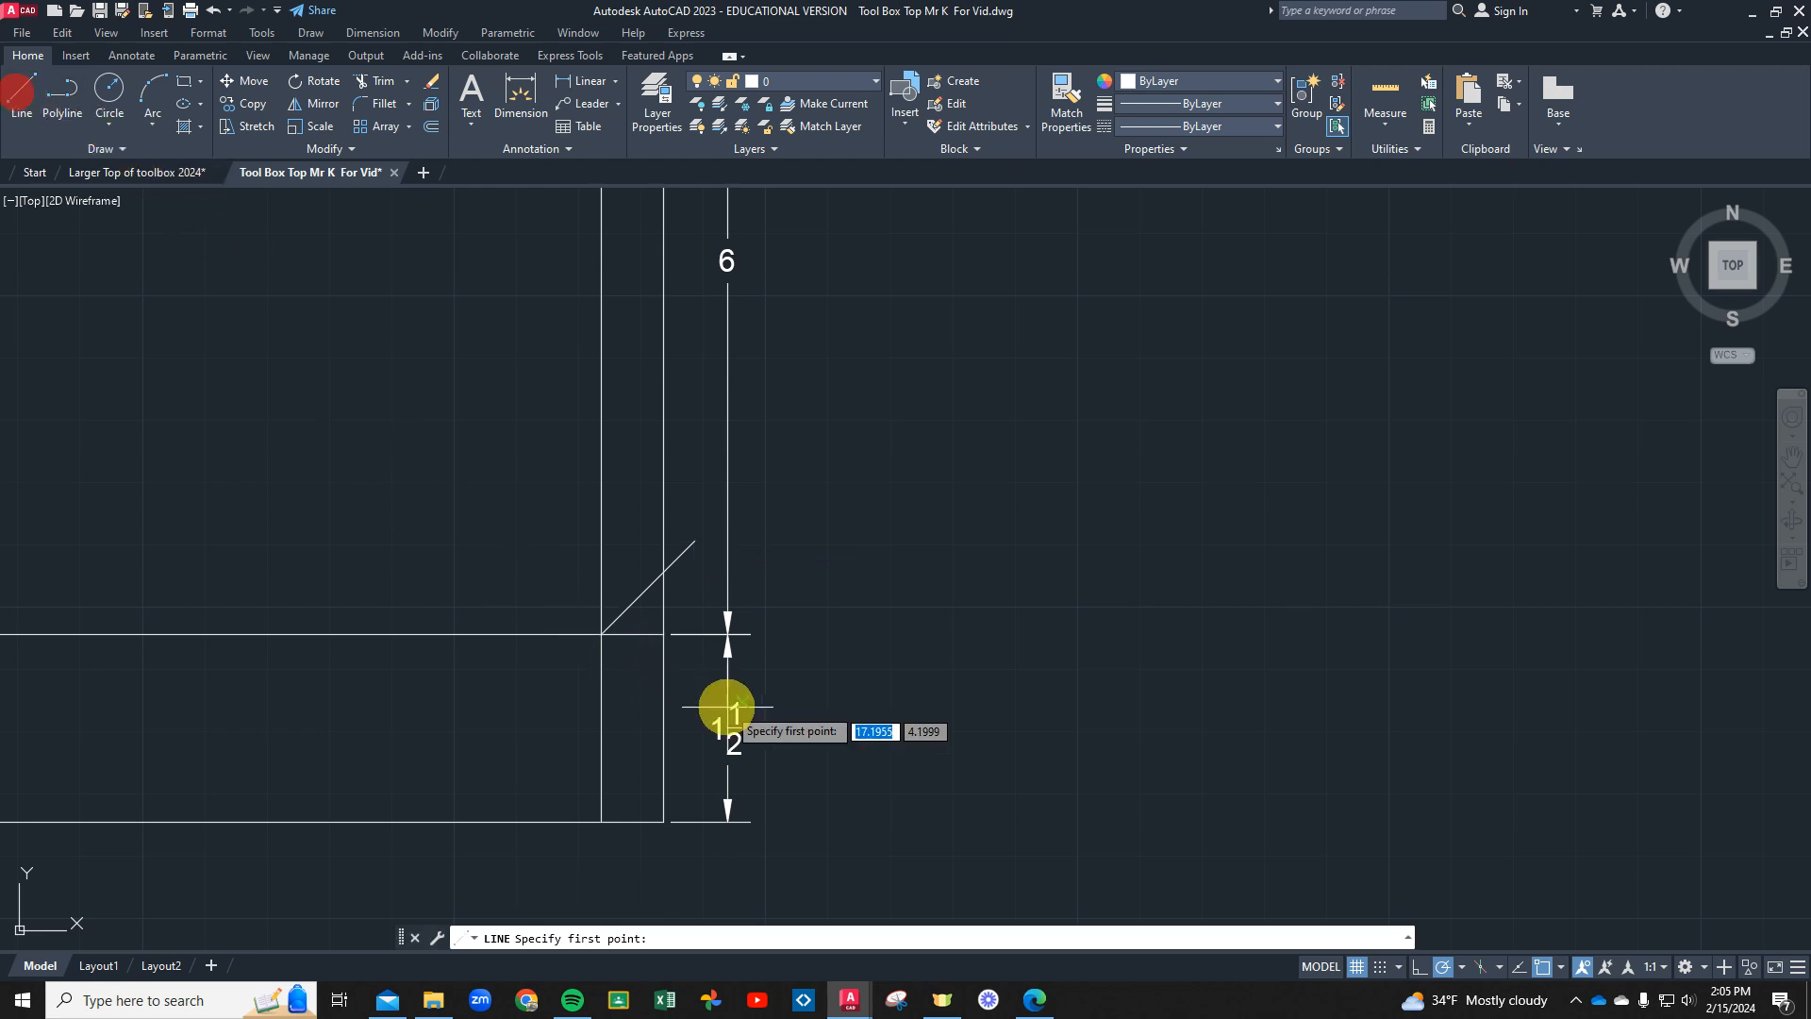
left_click(602, 634)
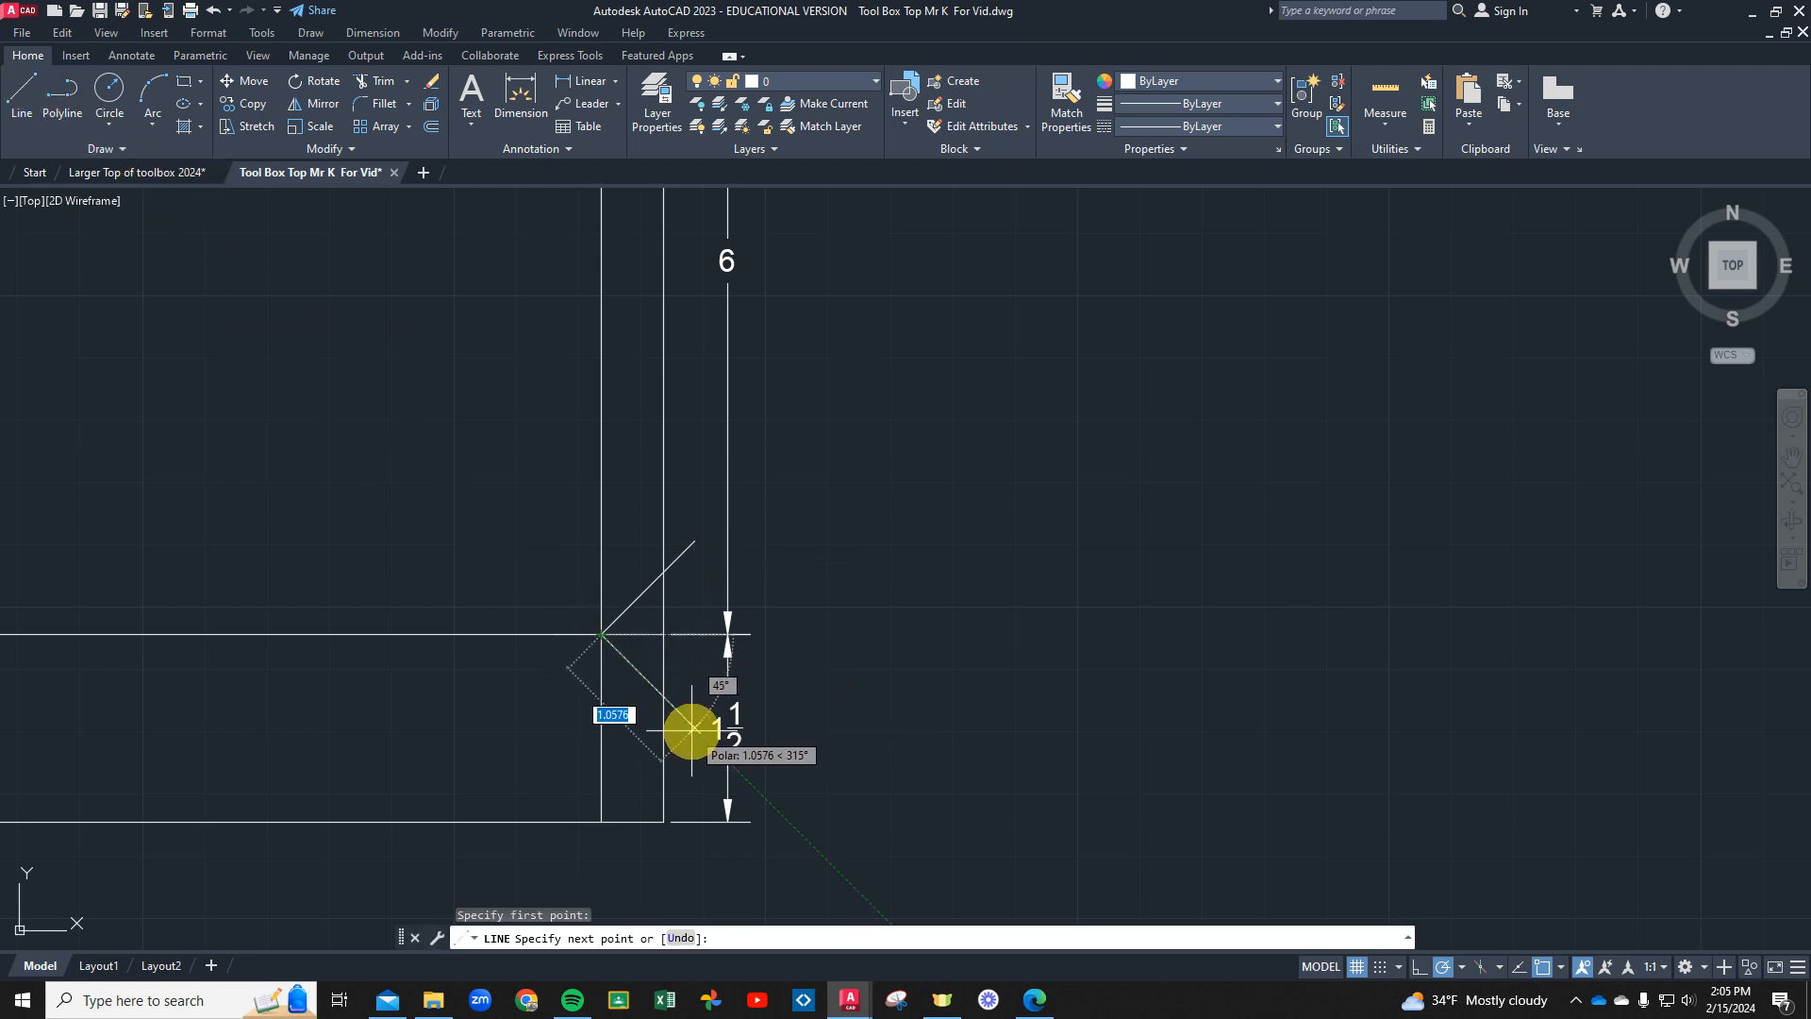
right_click(693, 687)
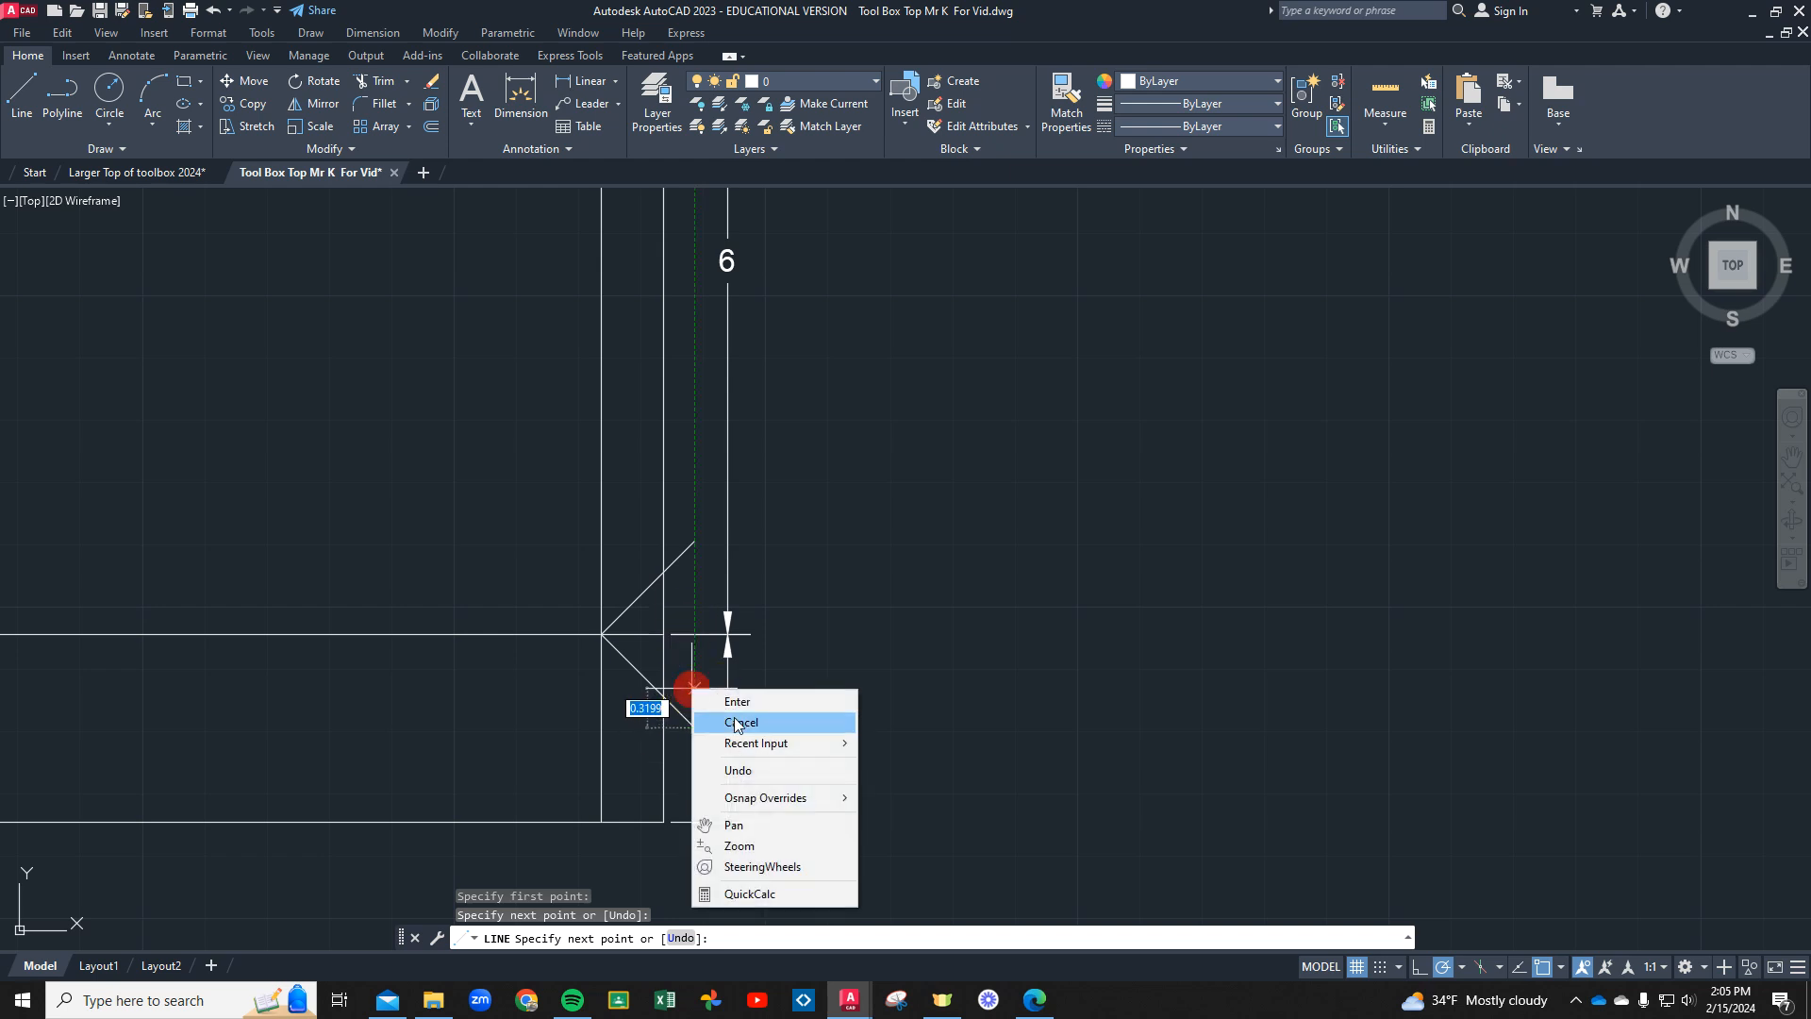
left_click(734, 700)
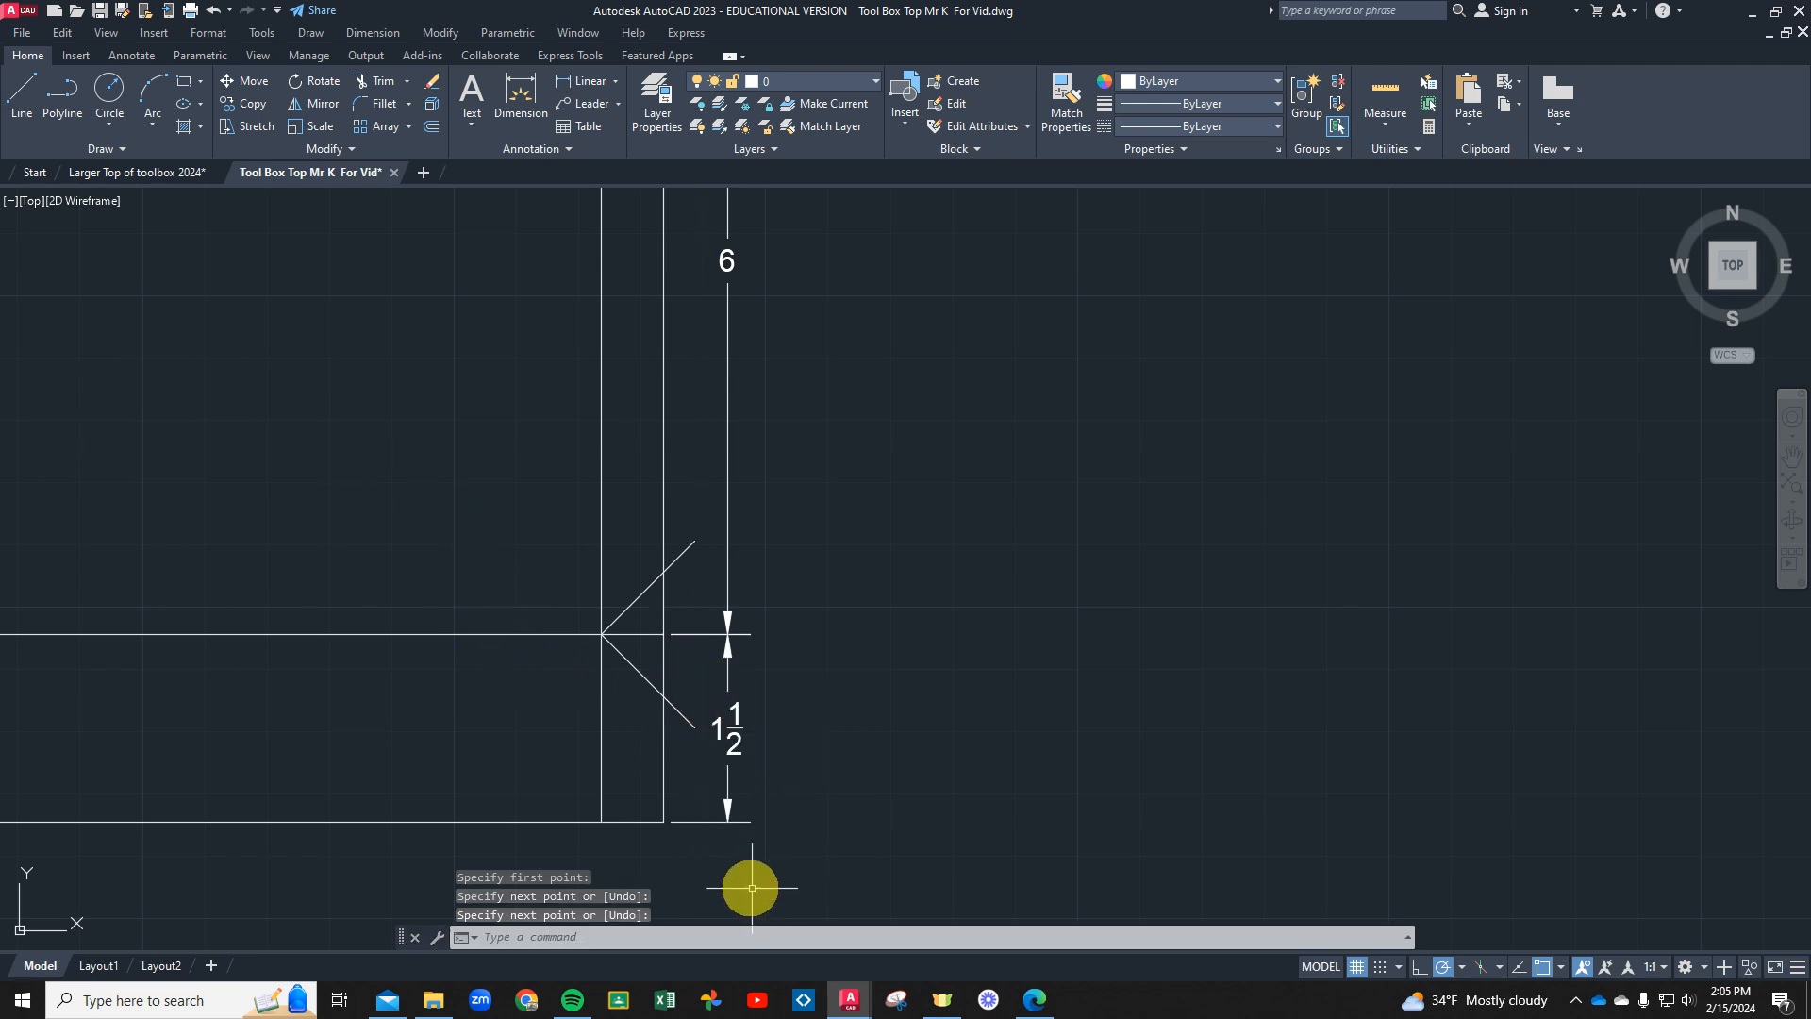
Following the reference drawing, draw a 45° line up and inward from the left fold line's intersection with the top flange's fold, past the top edge
scroll(711, 738, "down", 5)
scroll(627, 668, "up", 4)
scroll(673, 625, "up", 2)
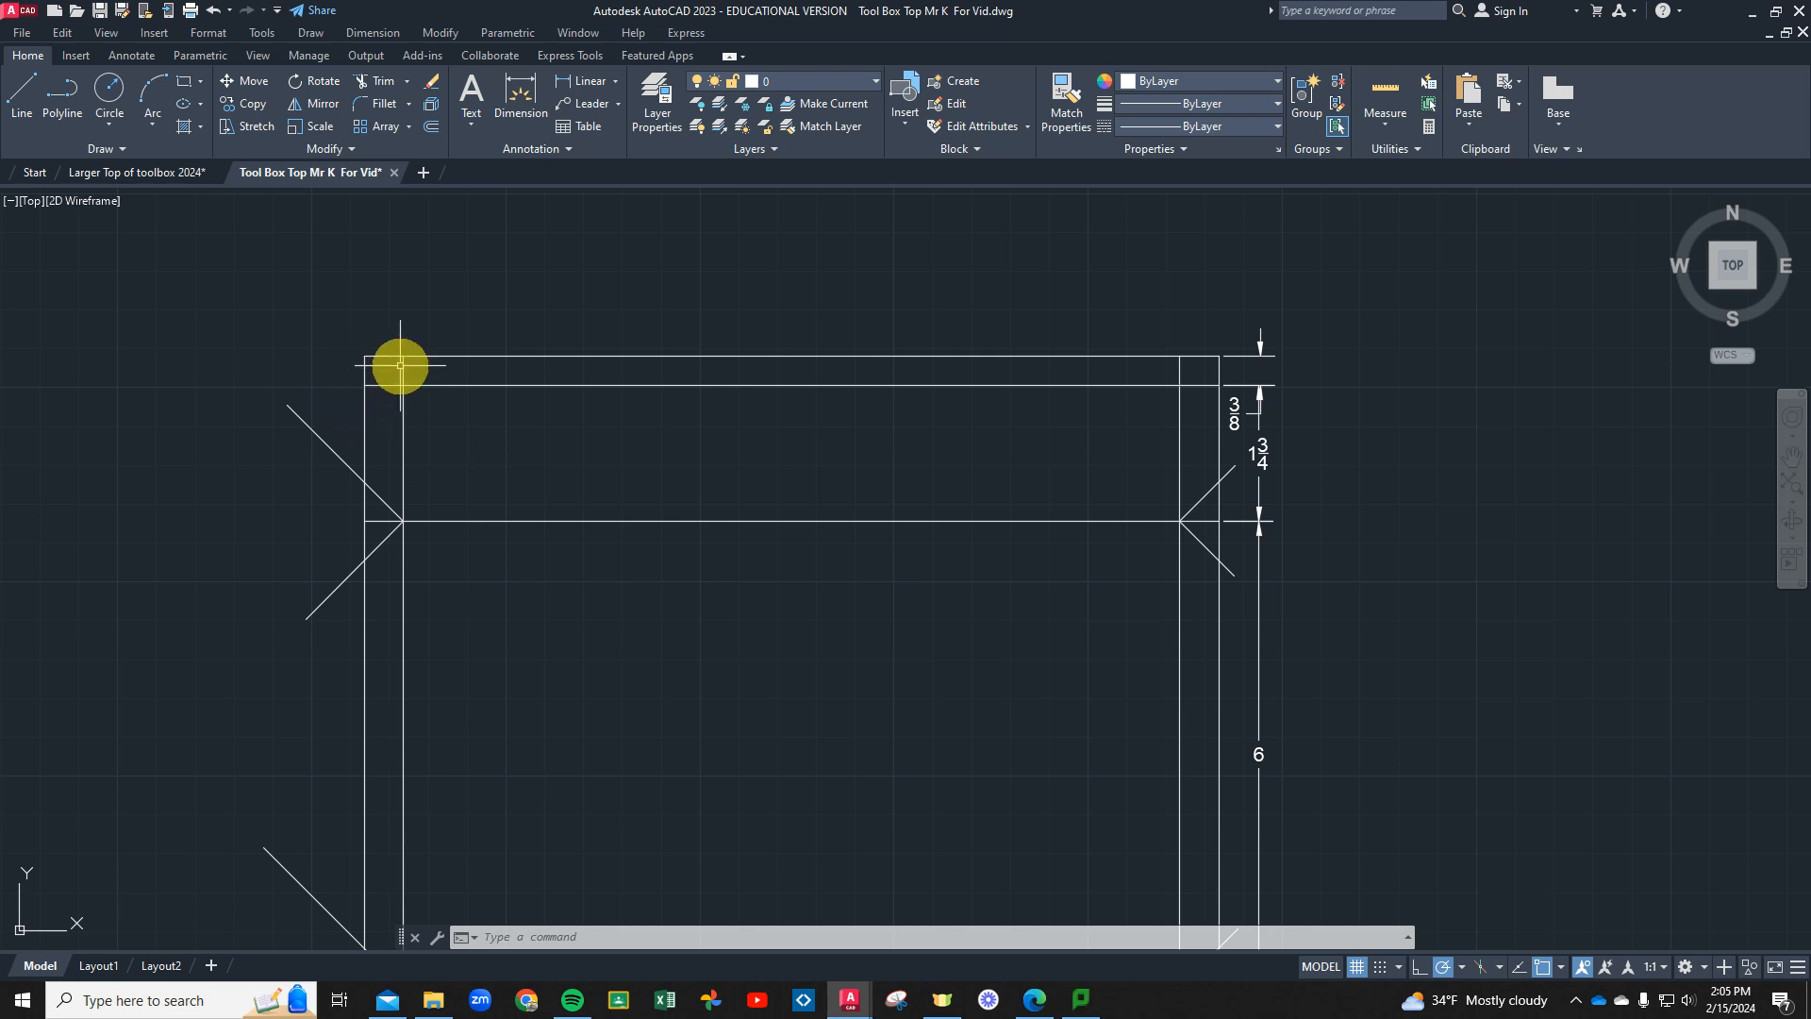
left_click(152, 171)
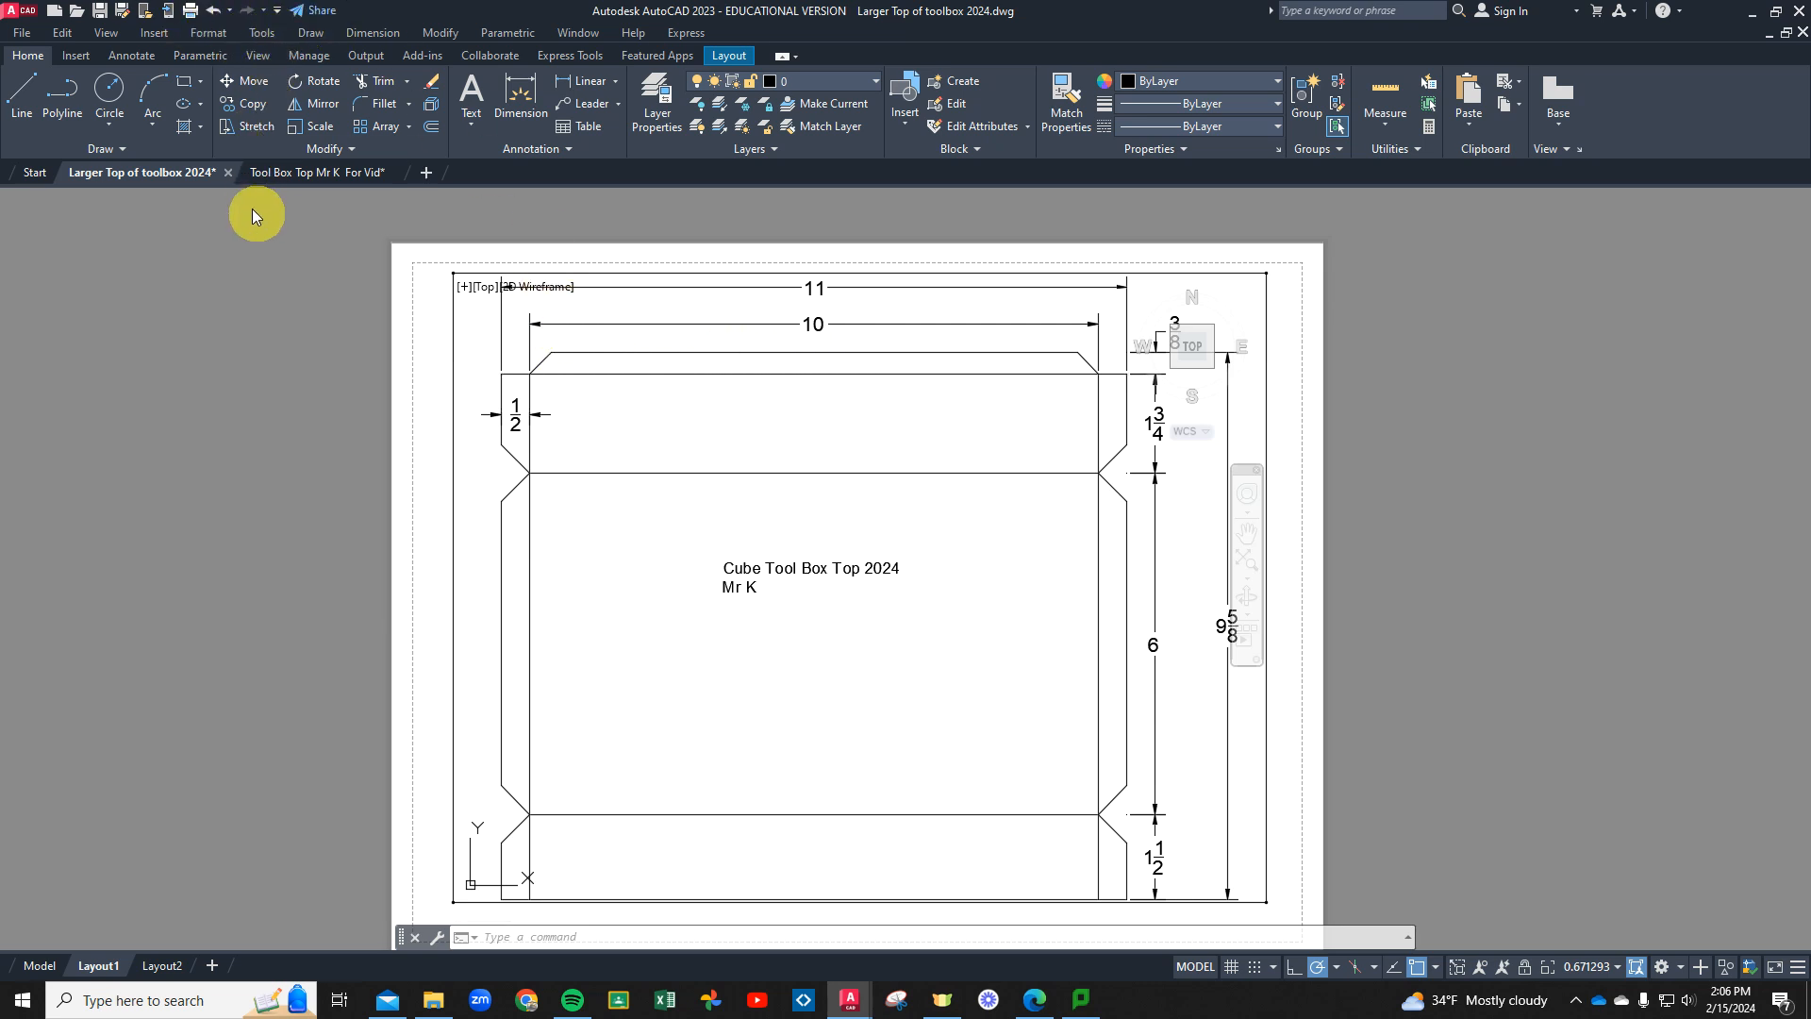
left_click(327, 173)
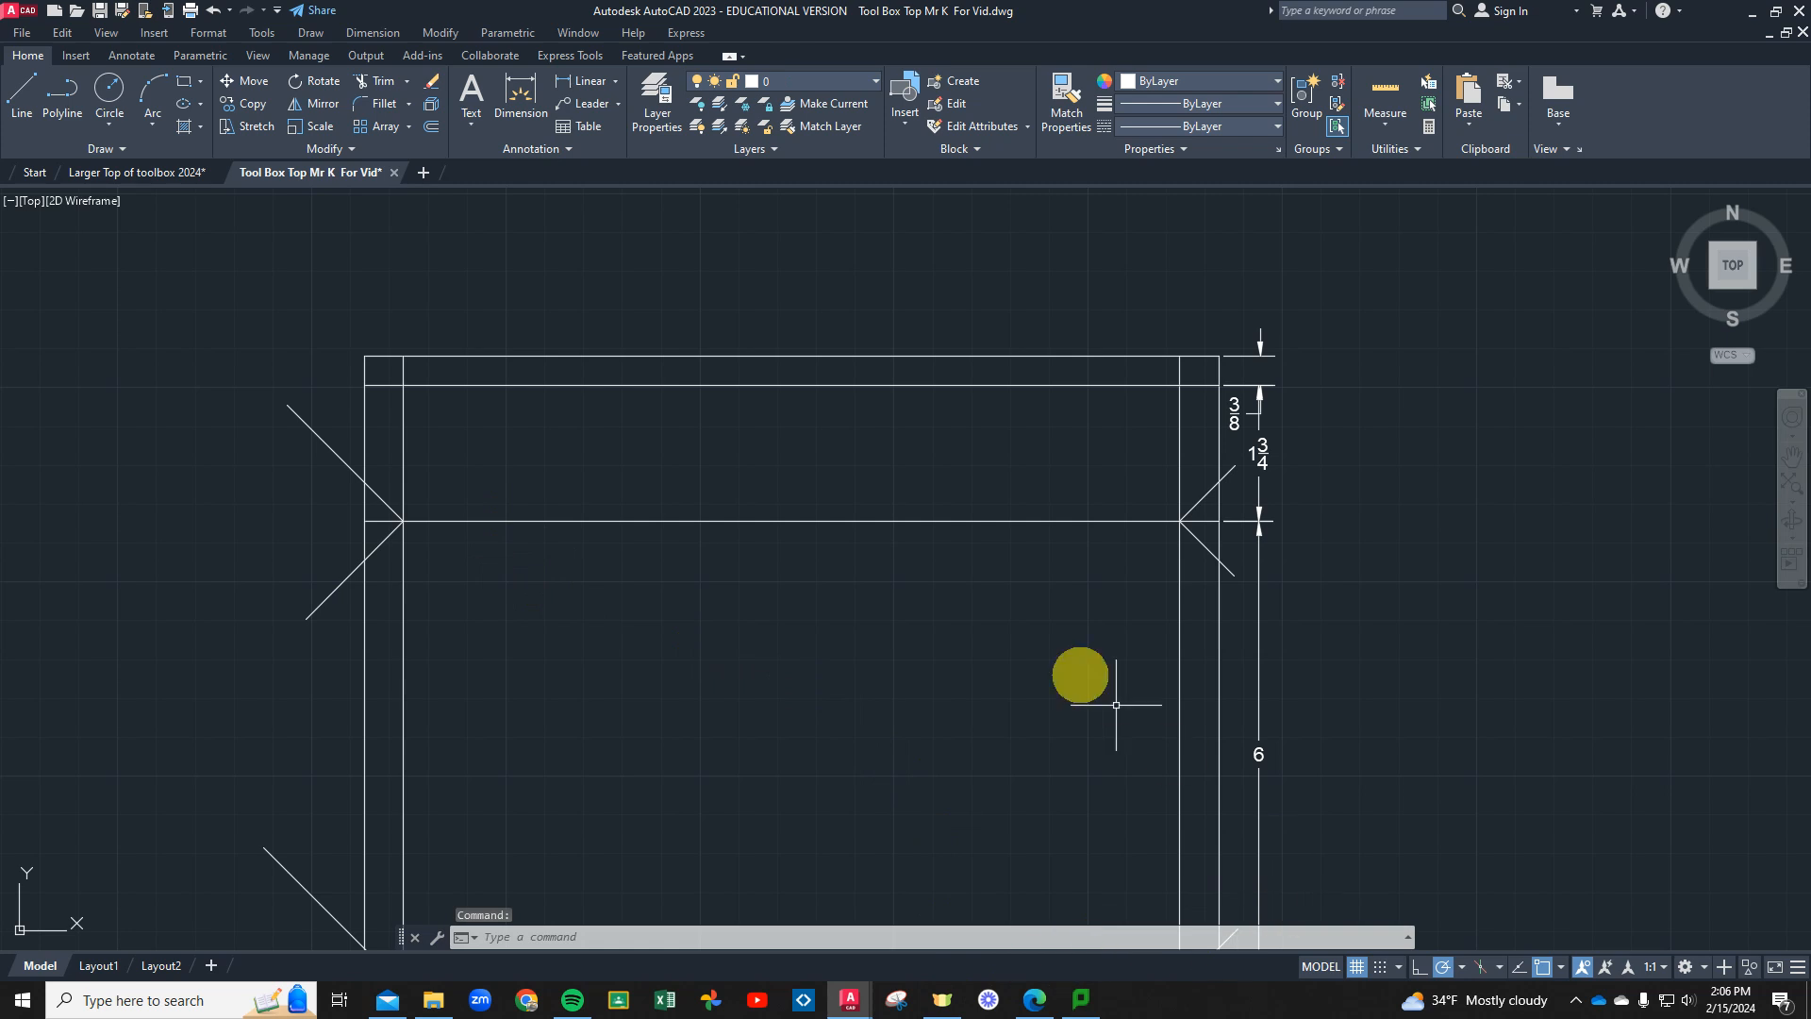
left_click(29, 93)
left_click(402, 385)
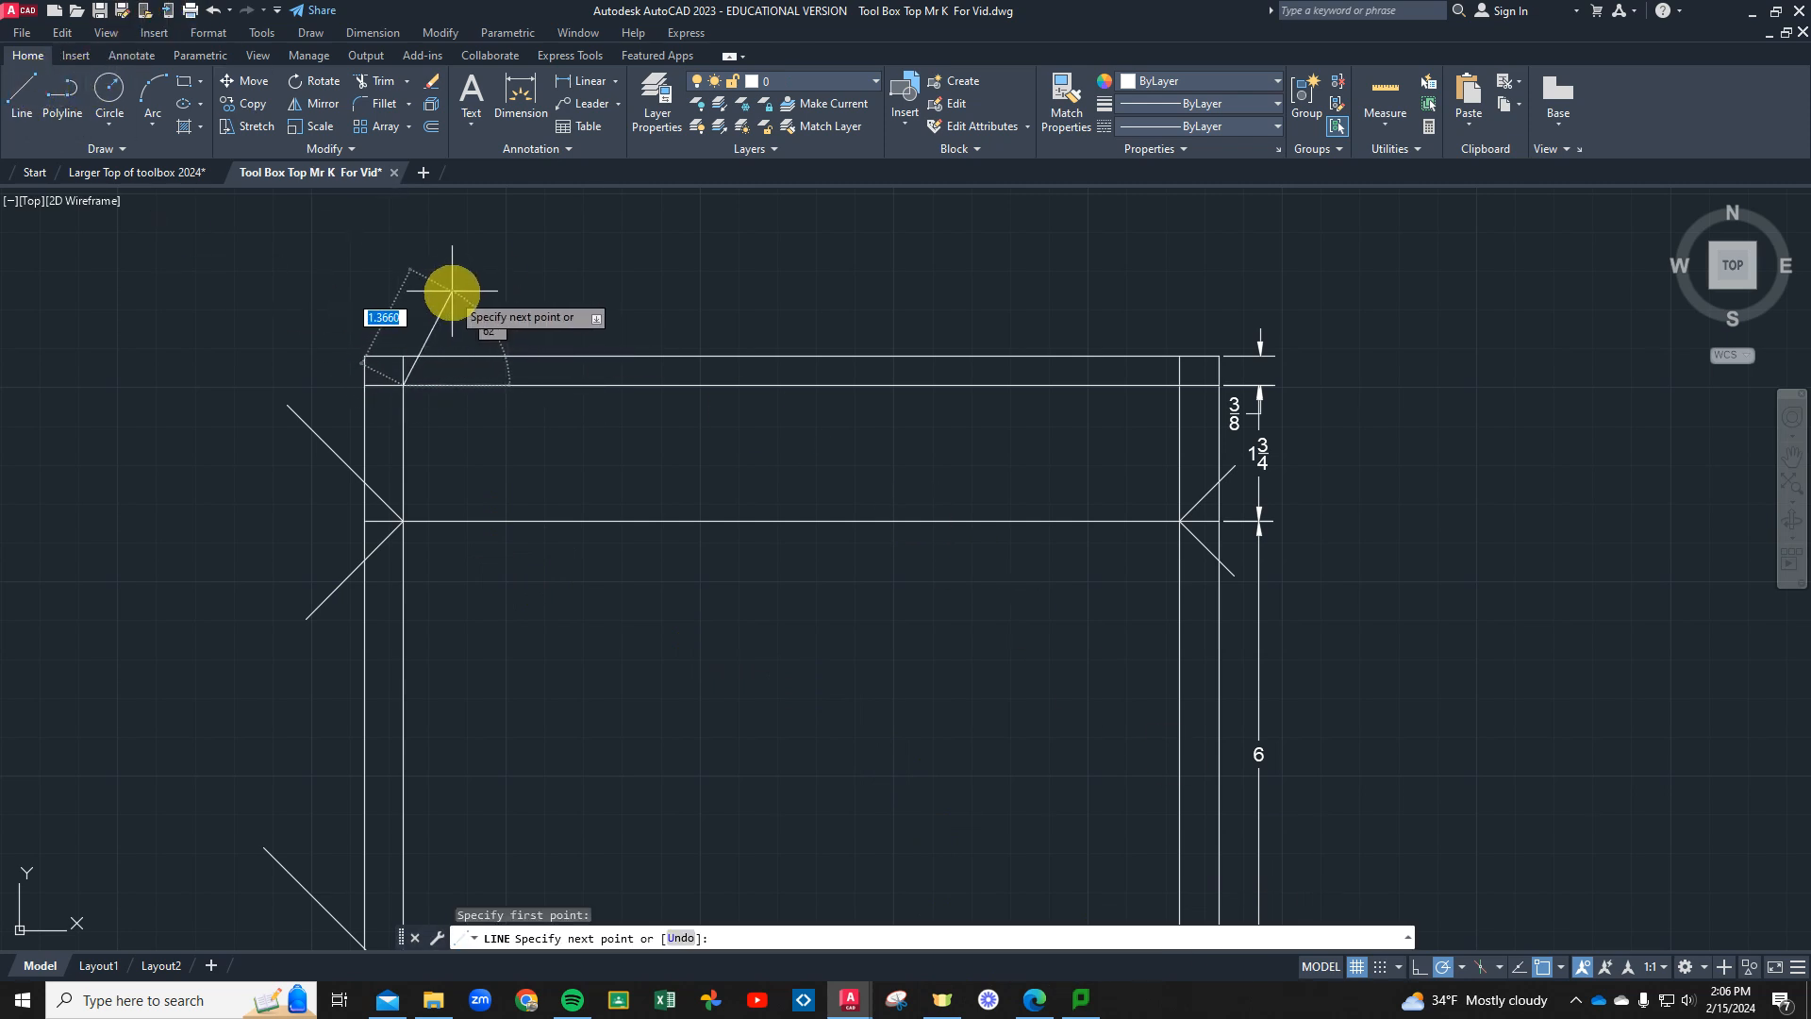
left_click(487, 302)
right_click(487, 302)
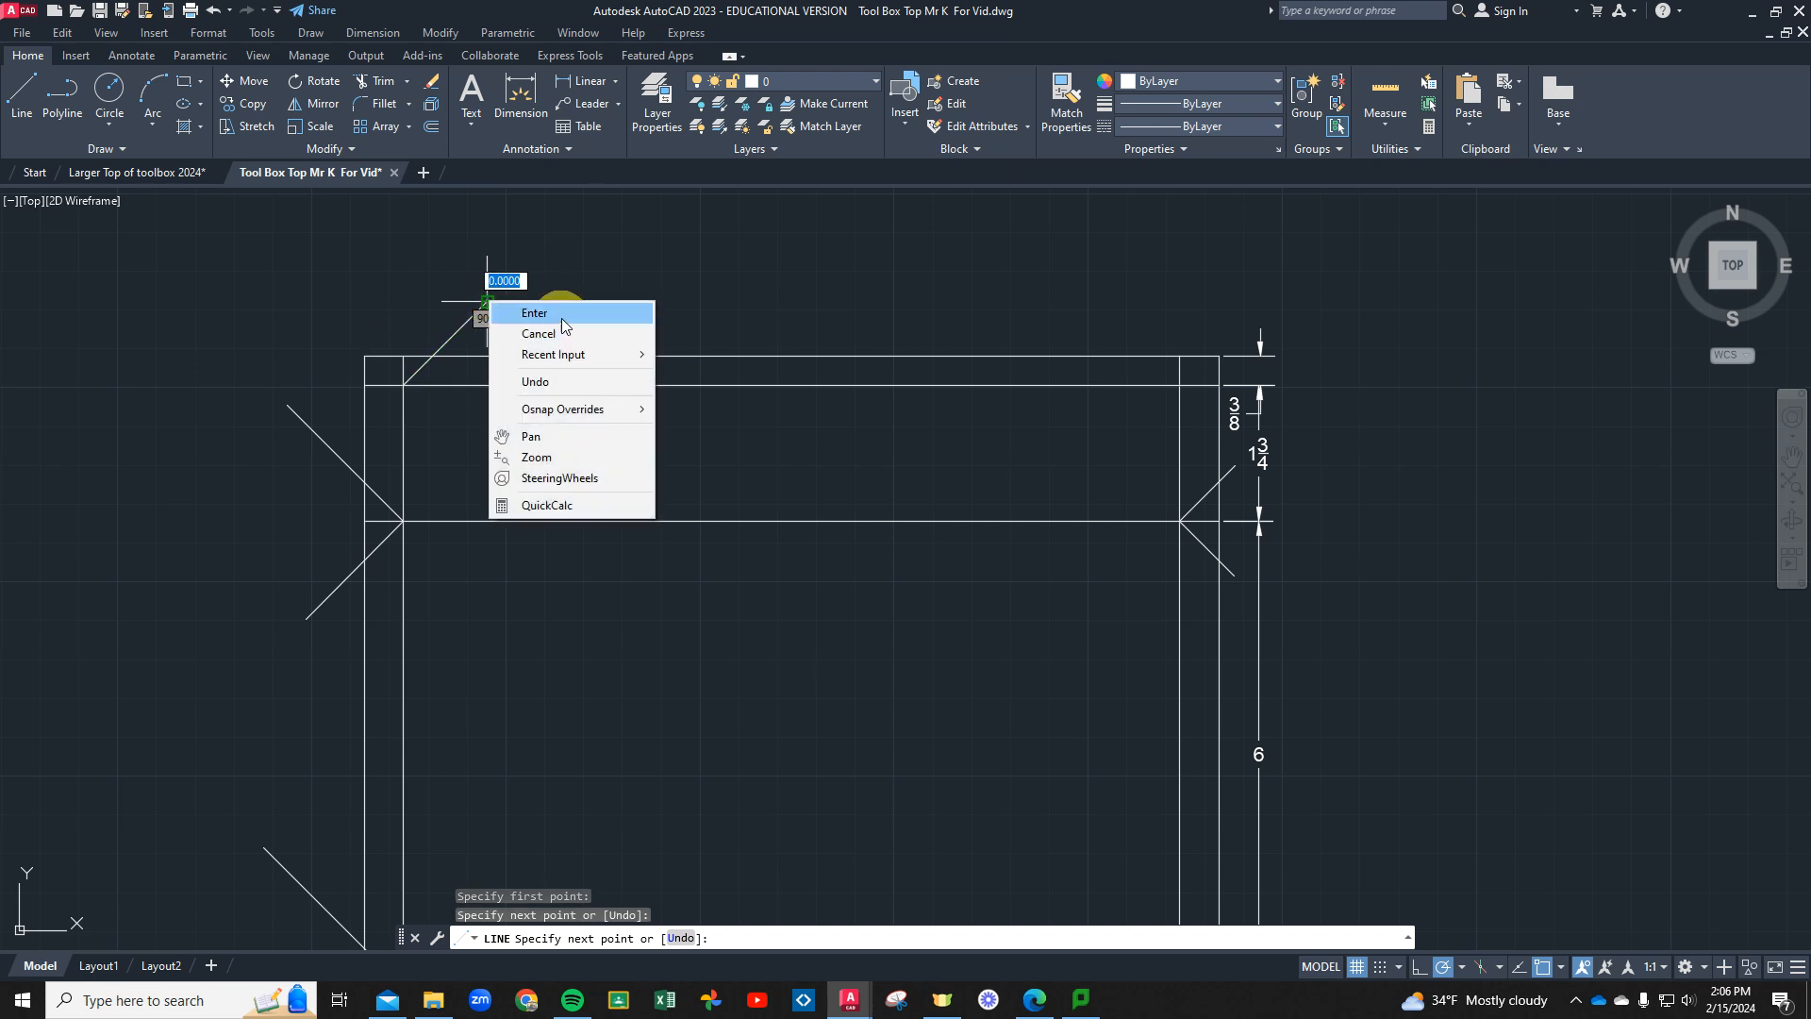
left_click(563, 314)
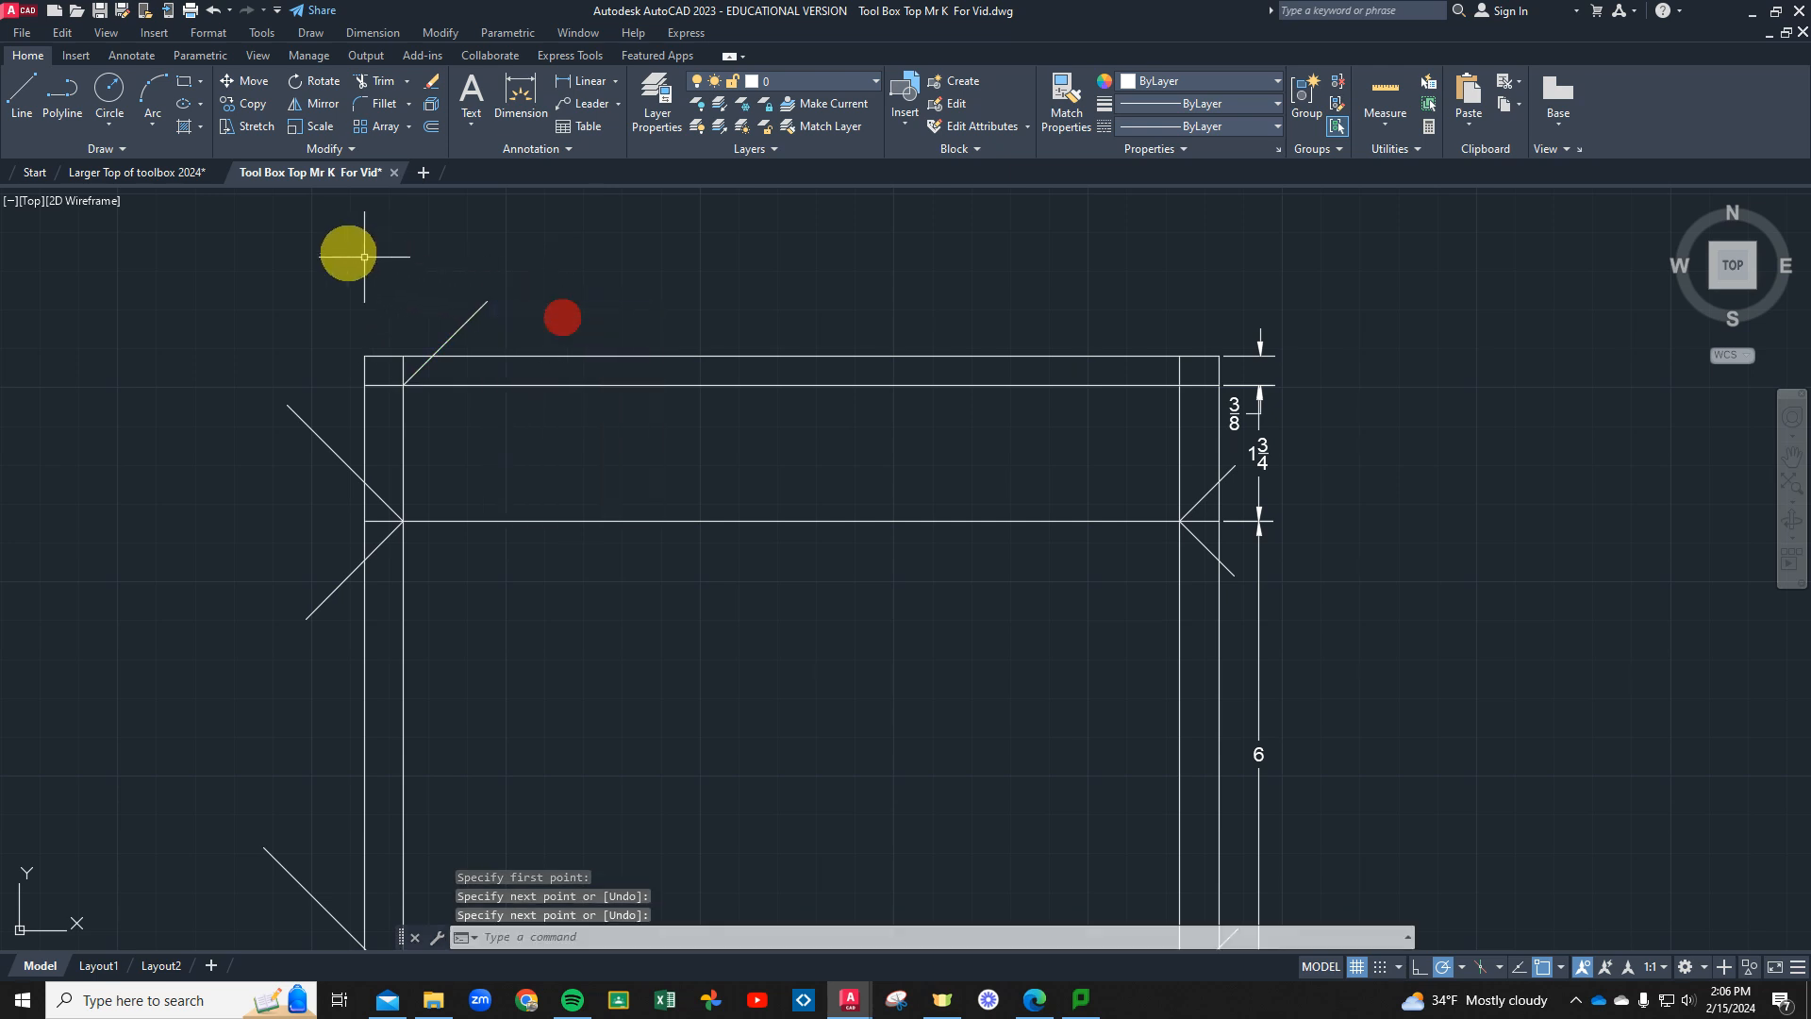
Draw a 45° line up and inward from the right fold line's intersection with the top flange's fold, past the top edge
left_click(28, 89)
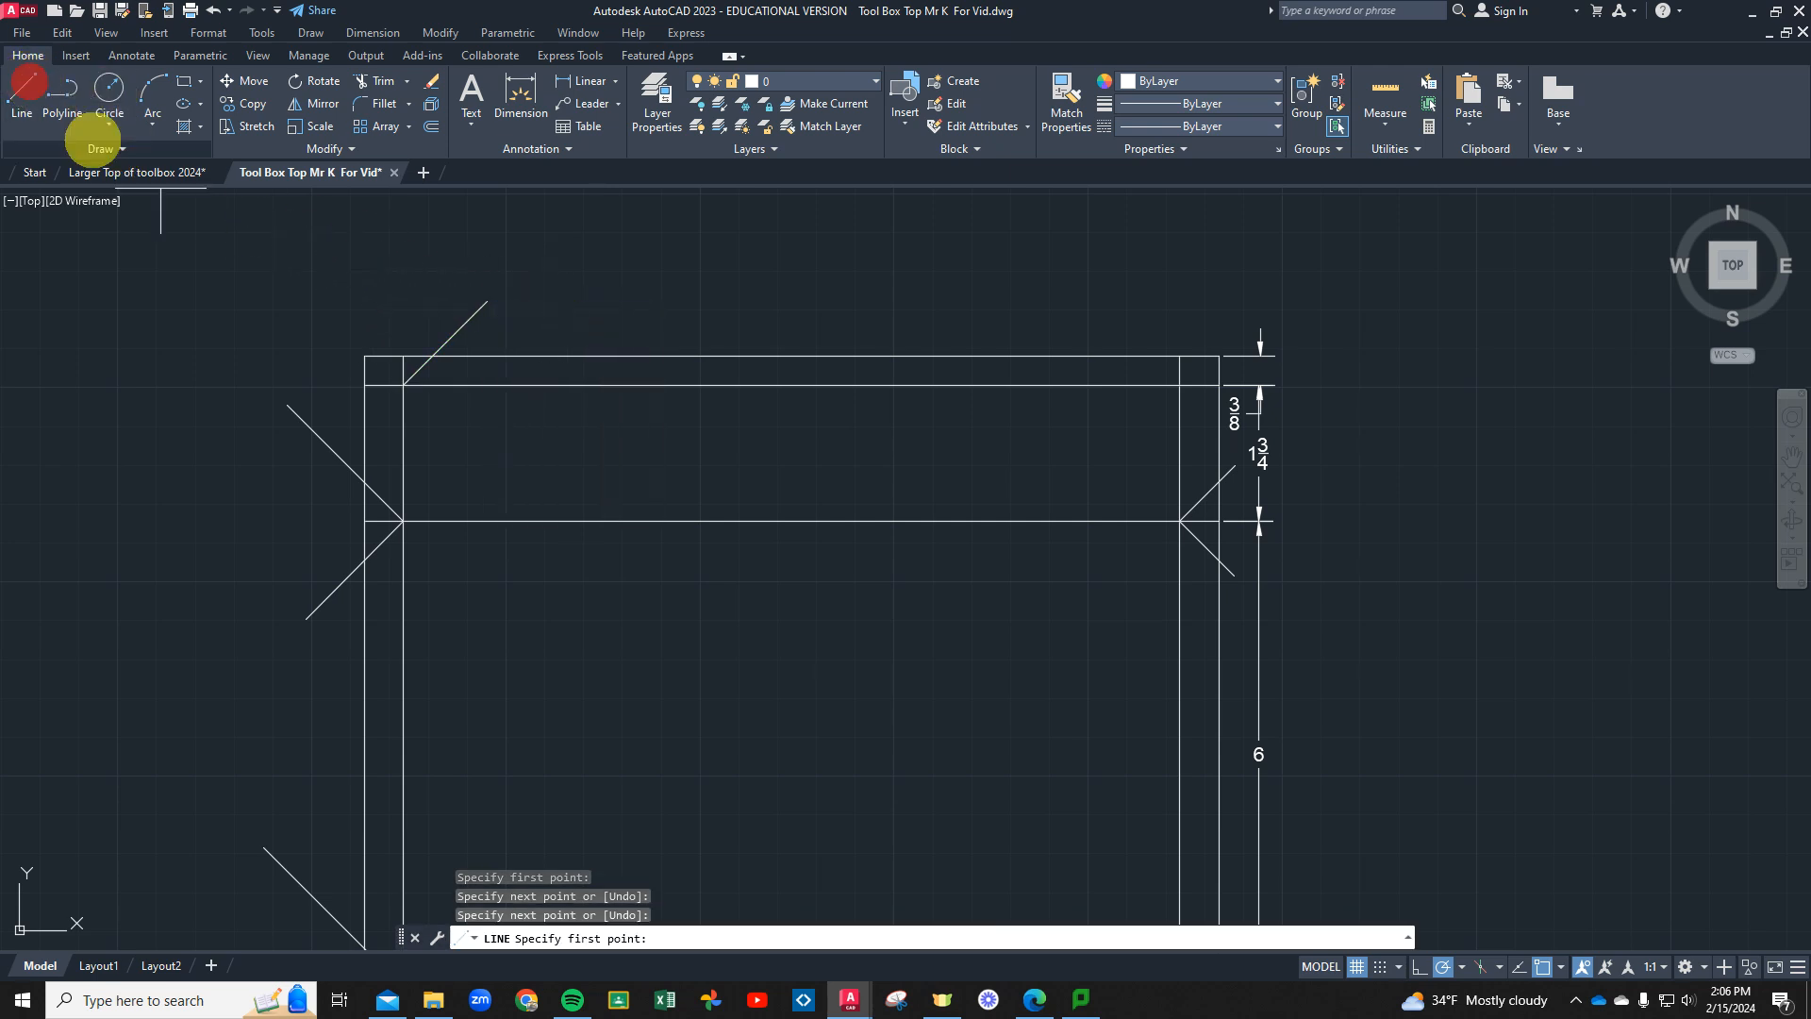
left_click(1178, 384)
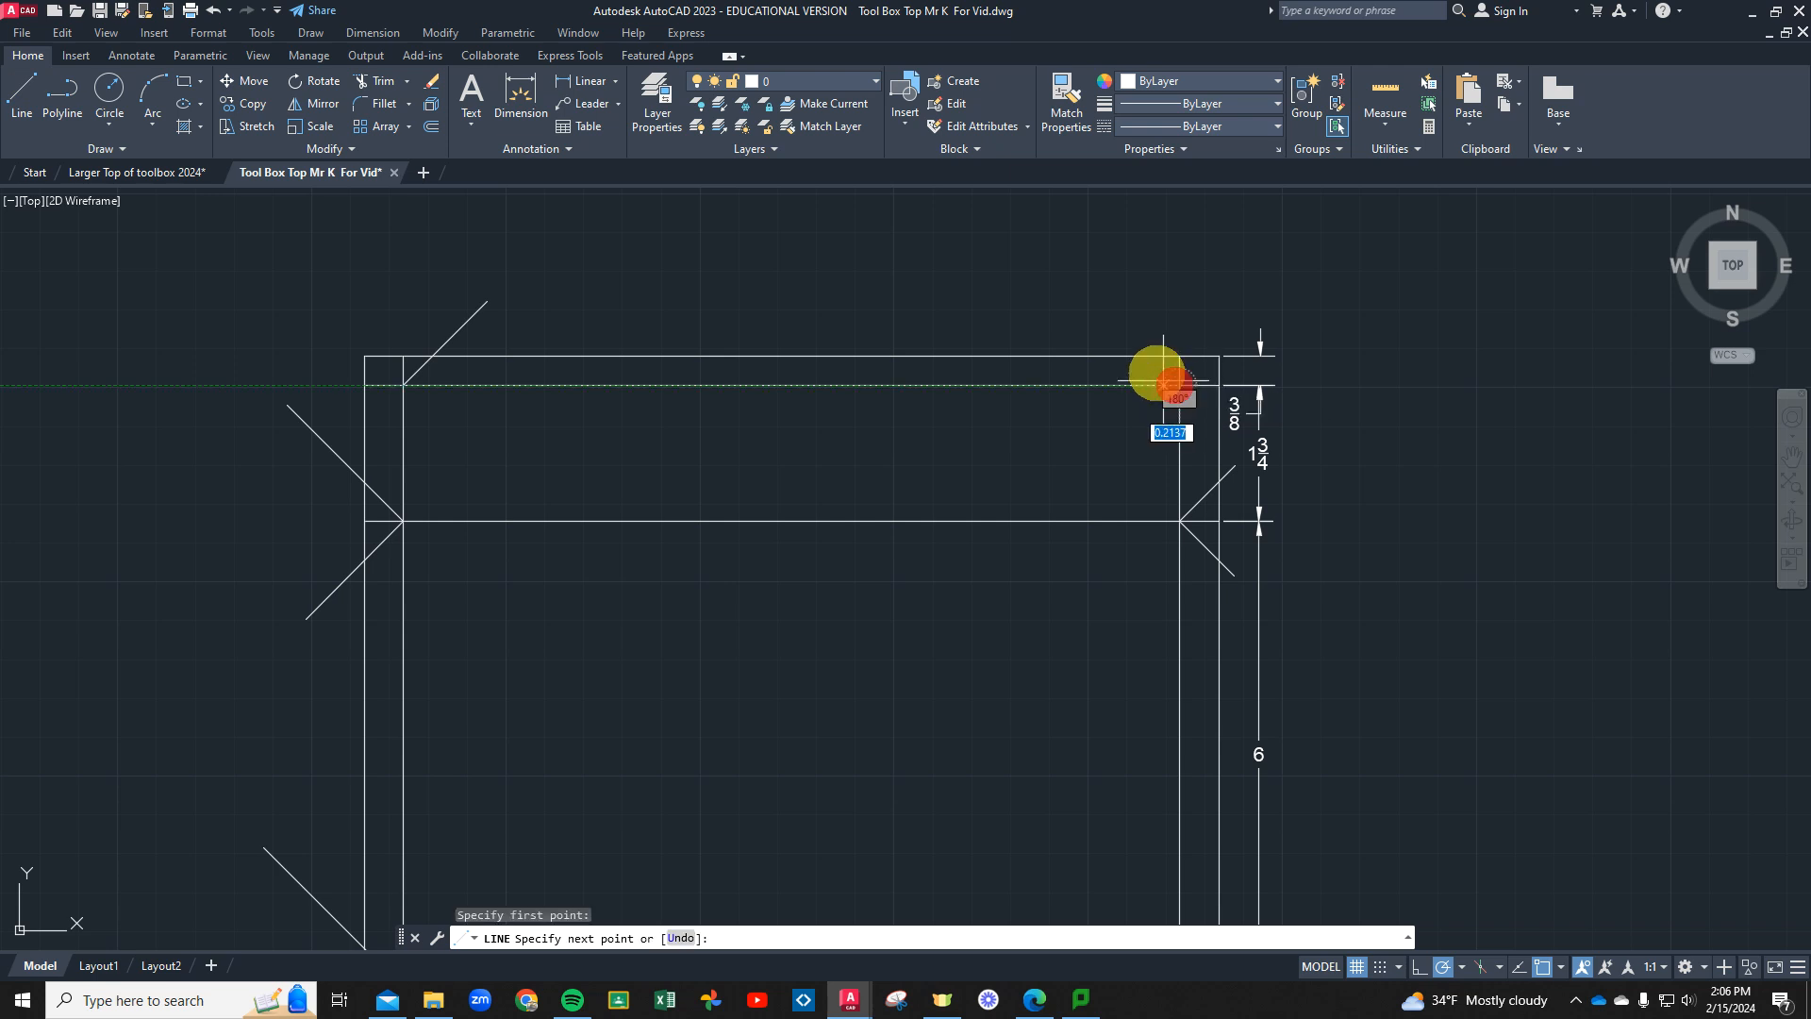
left_click(1089, 298)
right_click(1089, 300)
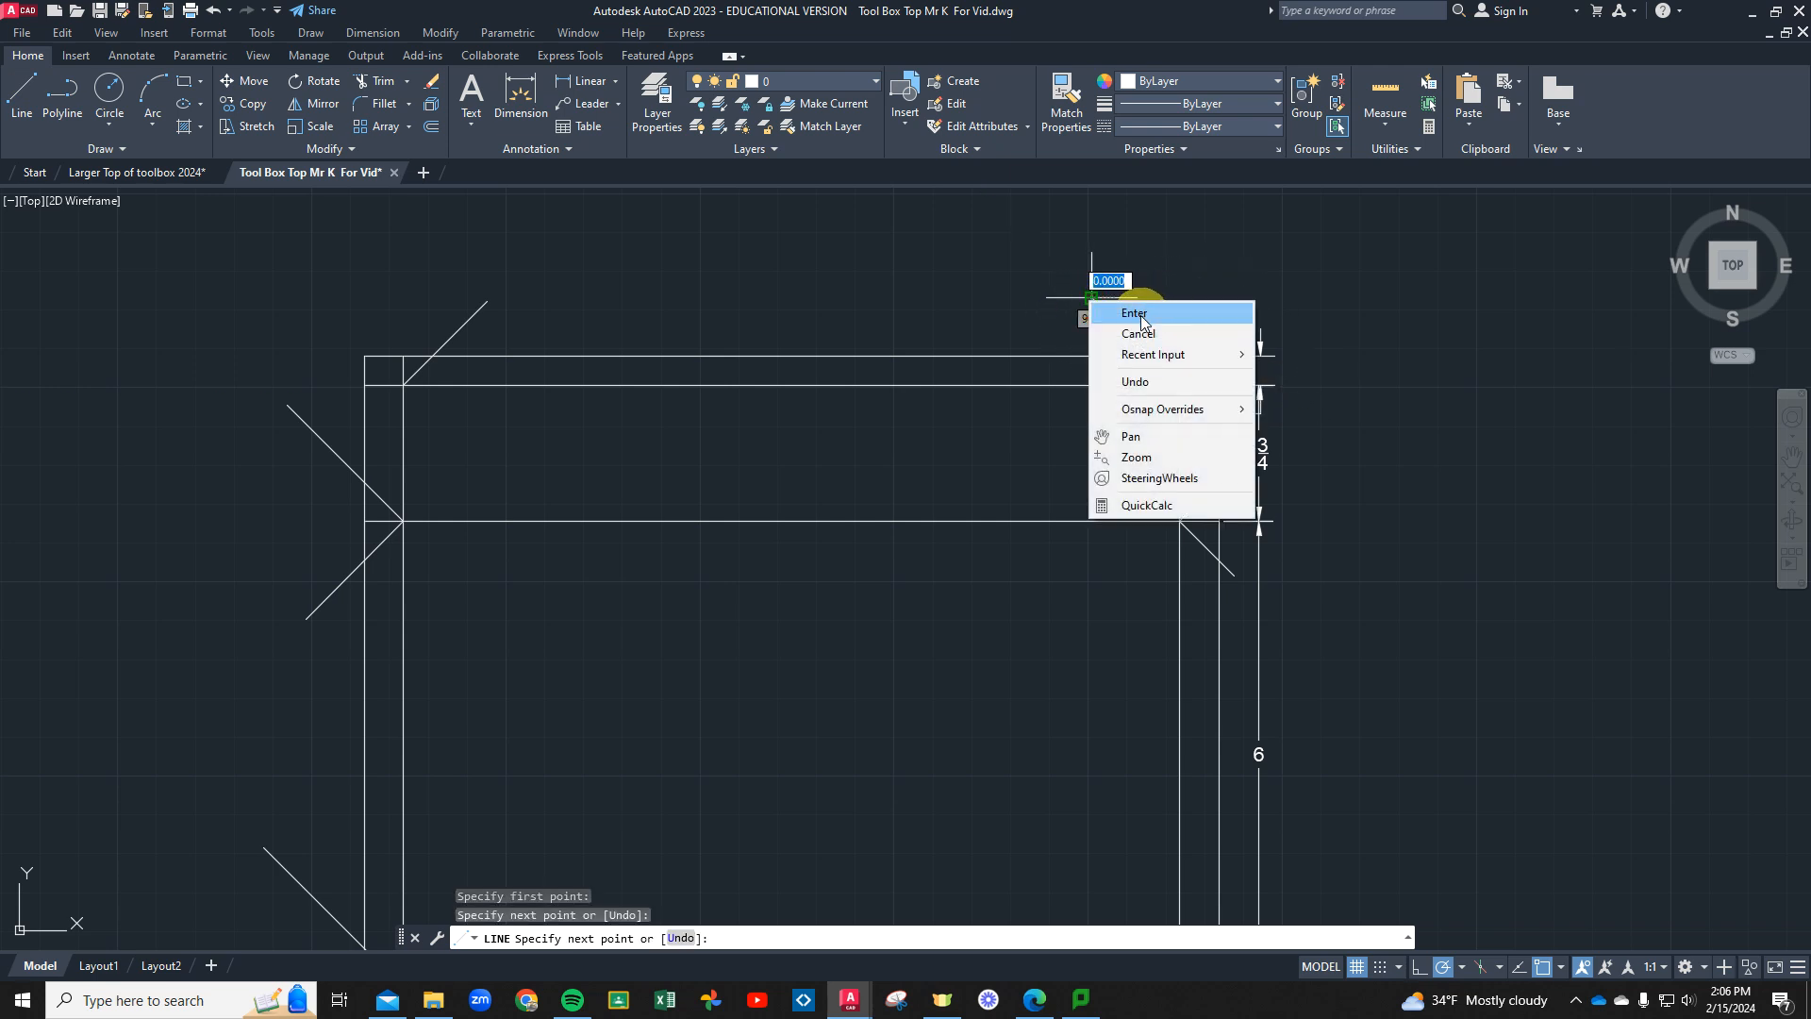
left_click(1140, 317)
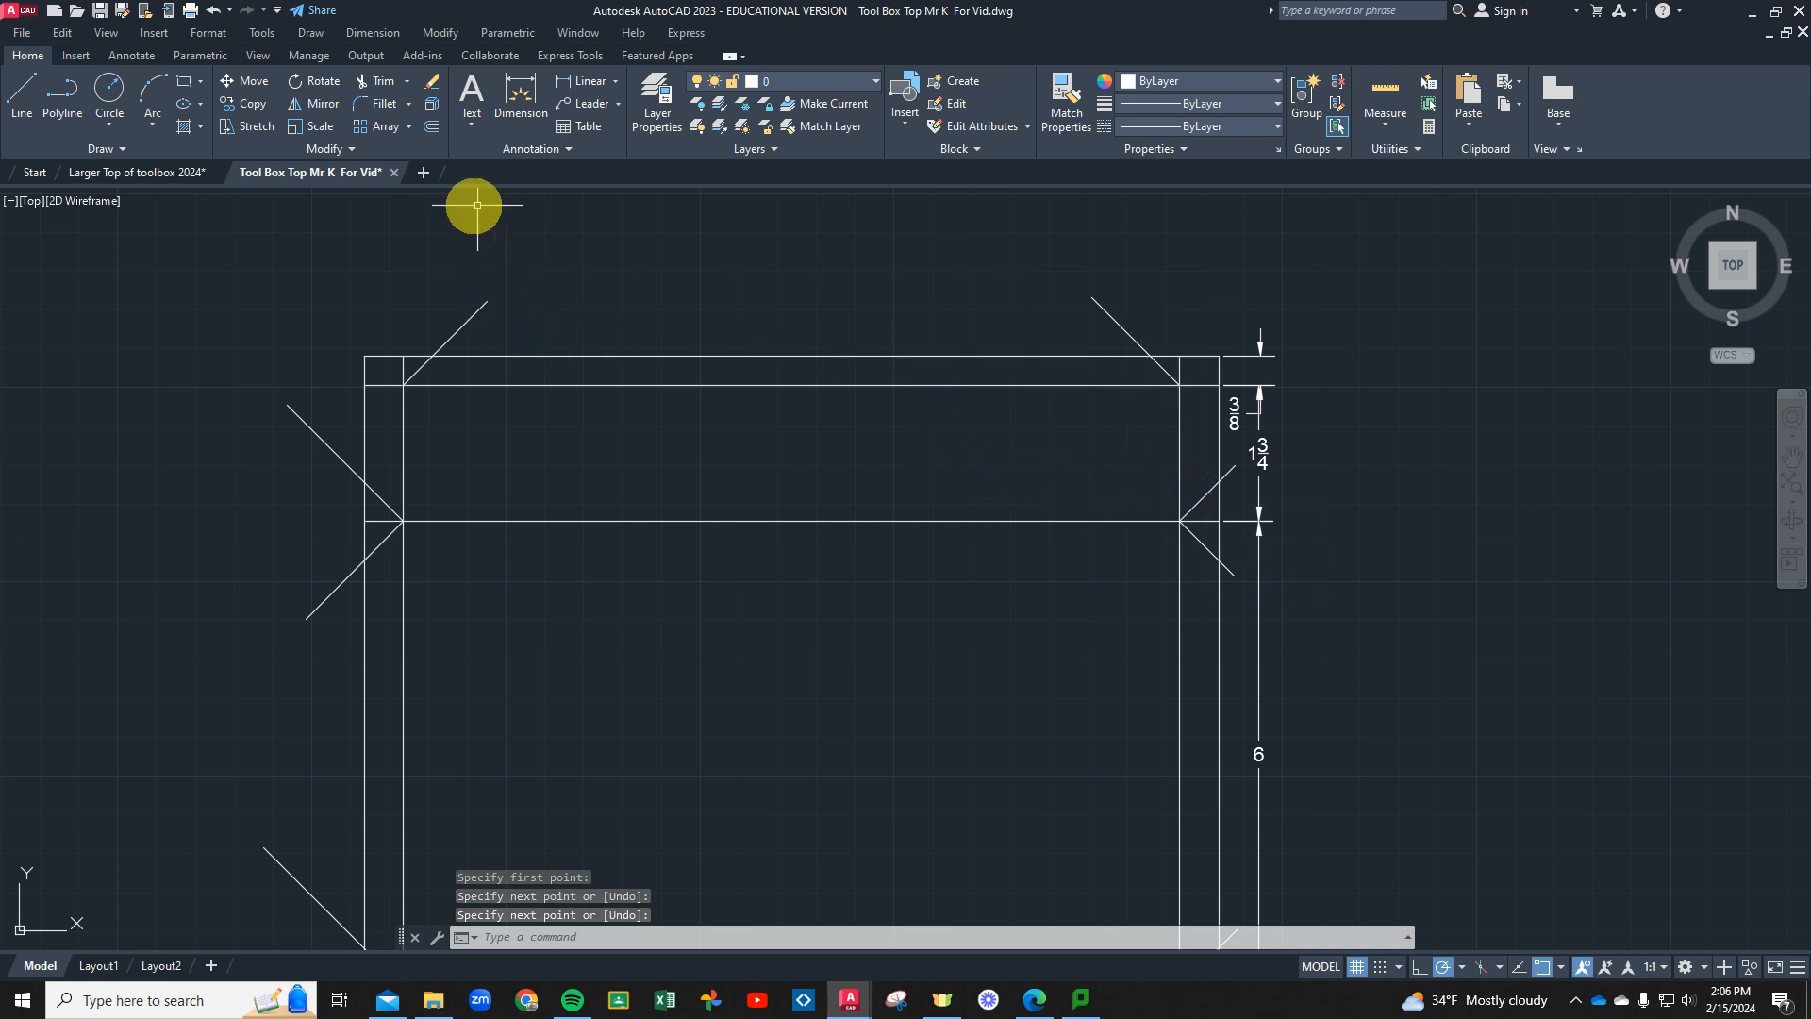
Trim both ends of the top flange to the 45° lines, removing the square corners and the overhanging line ends
left_click(377, 83)
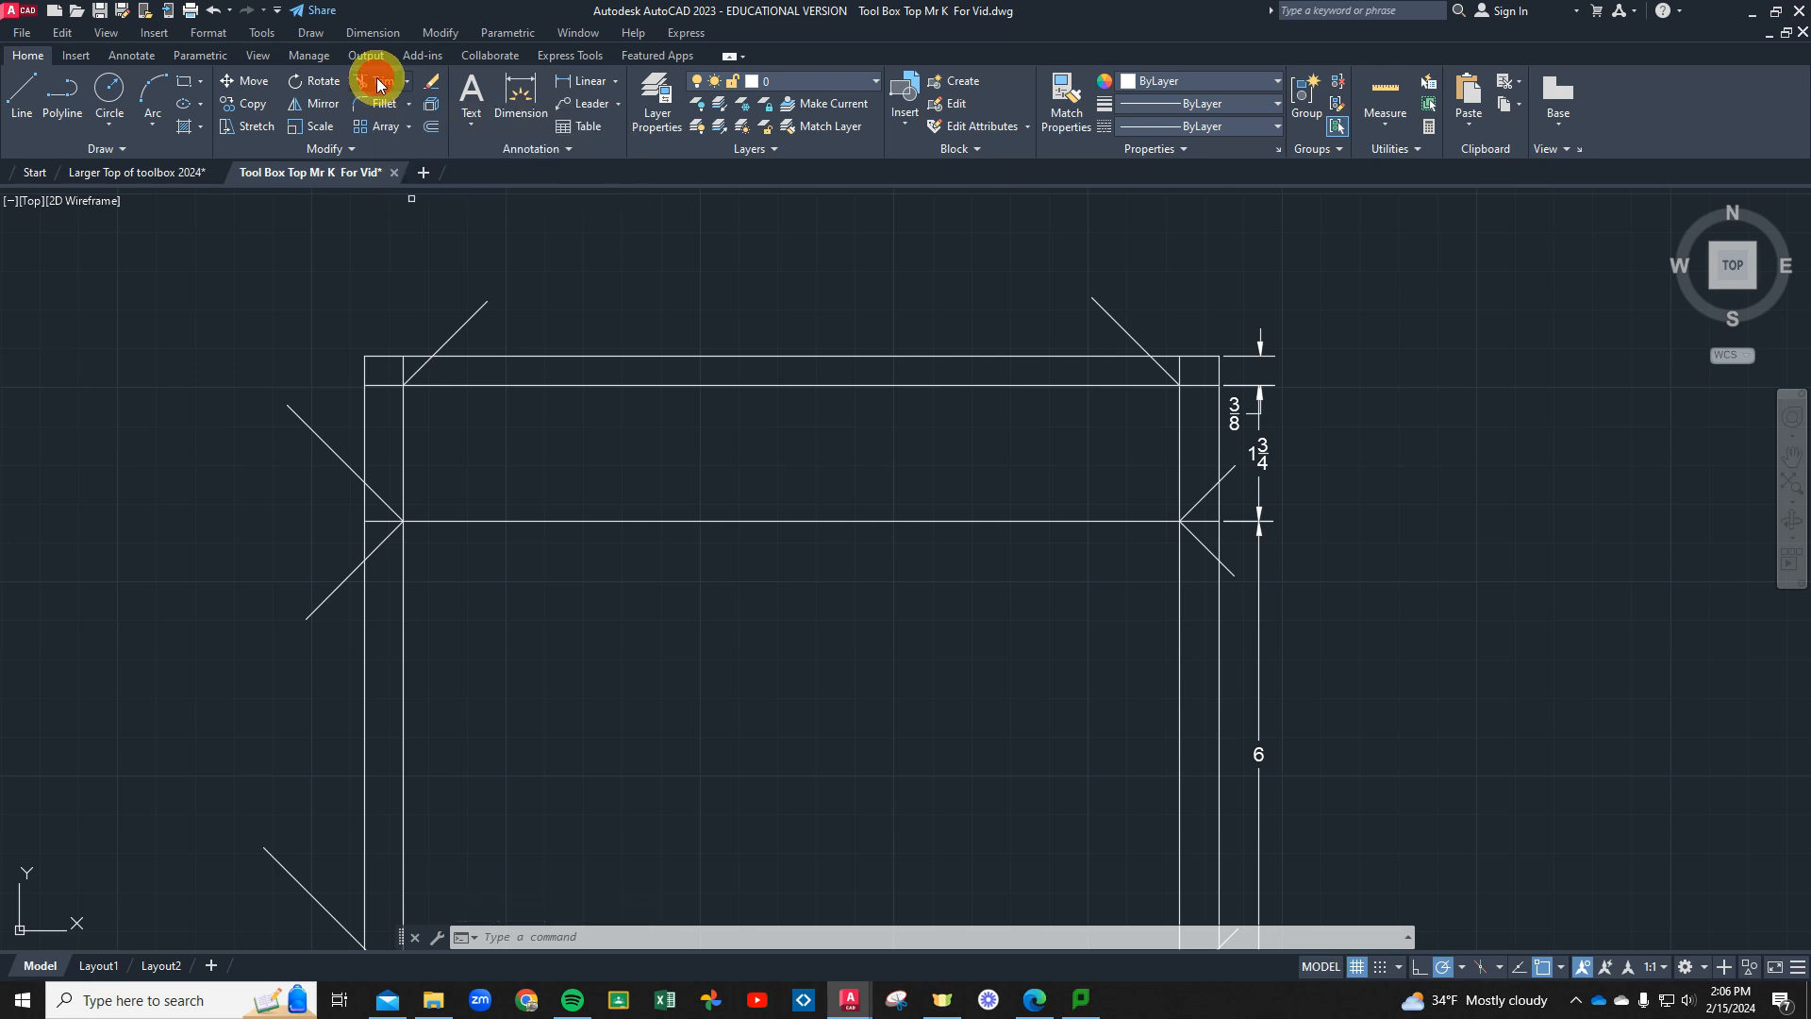
left_click(505, 328)
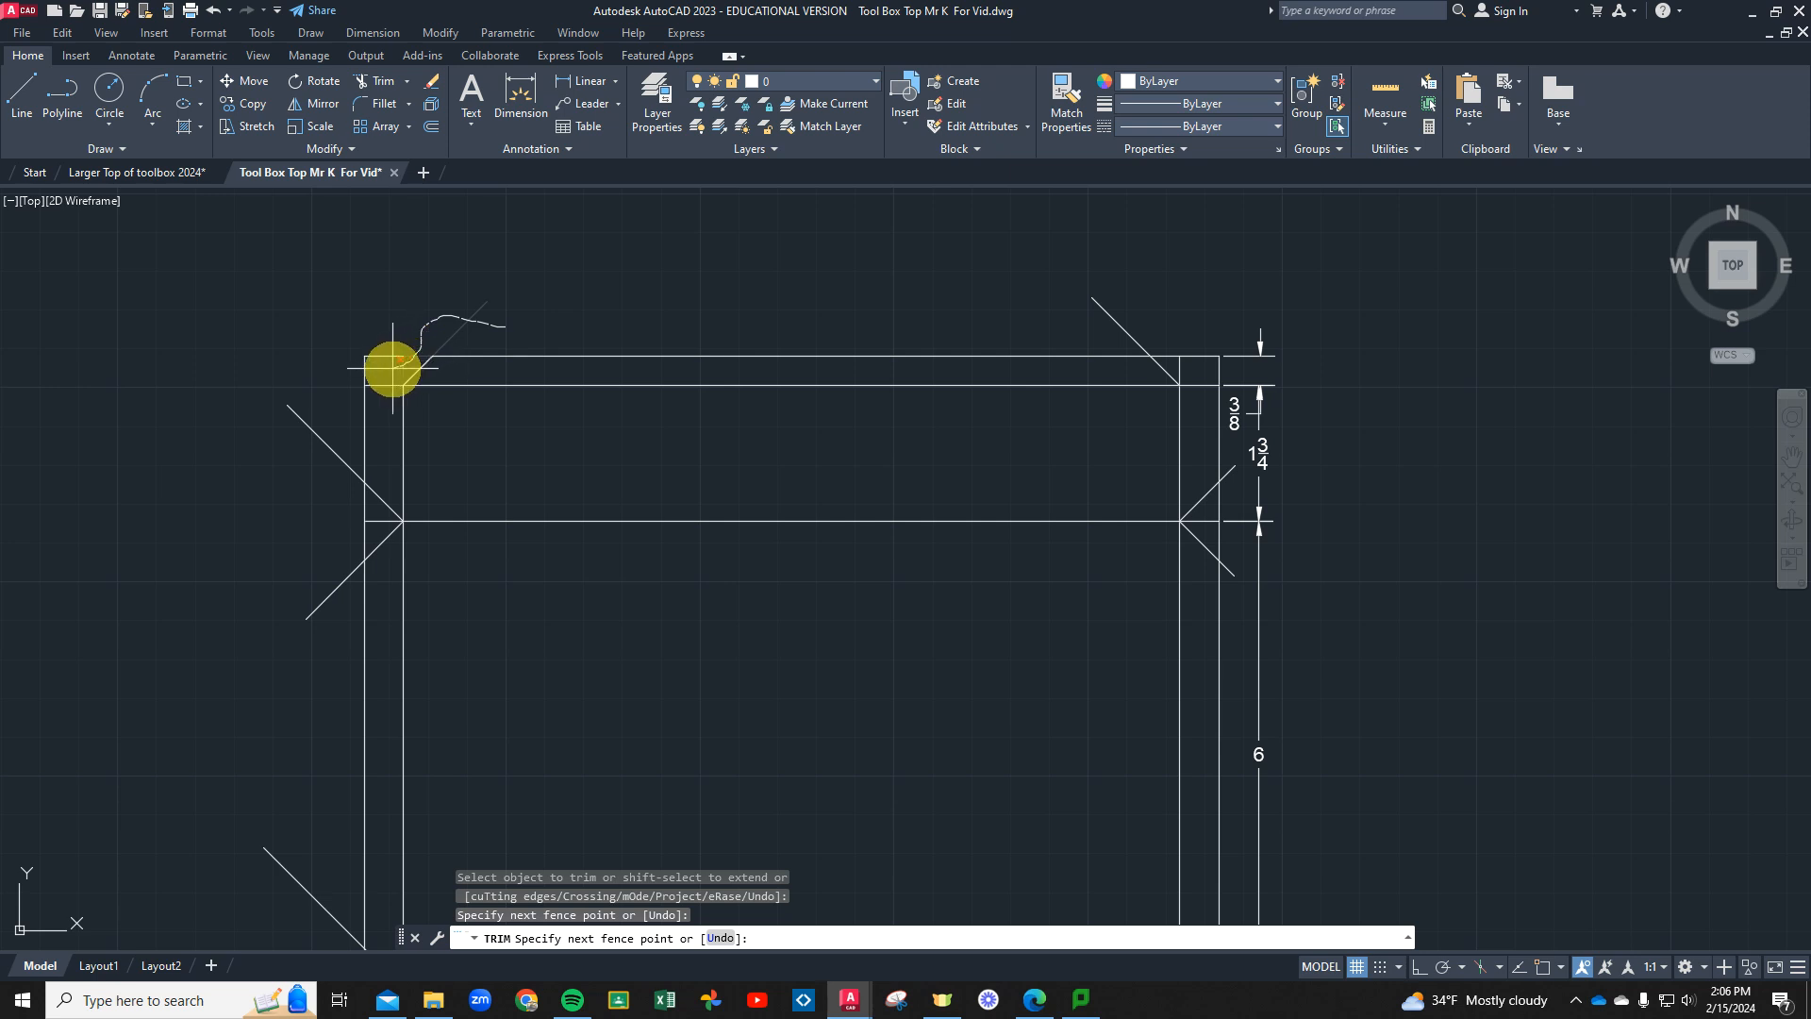
left_click_drag(387, 364, 385, 365)
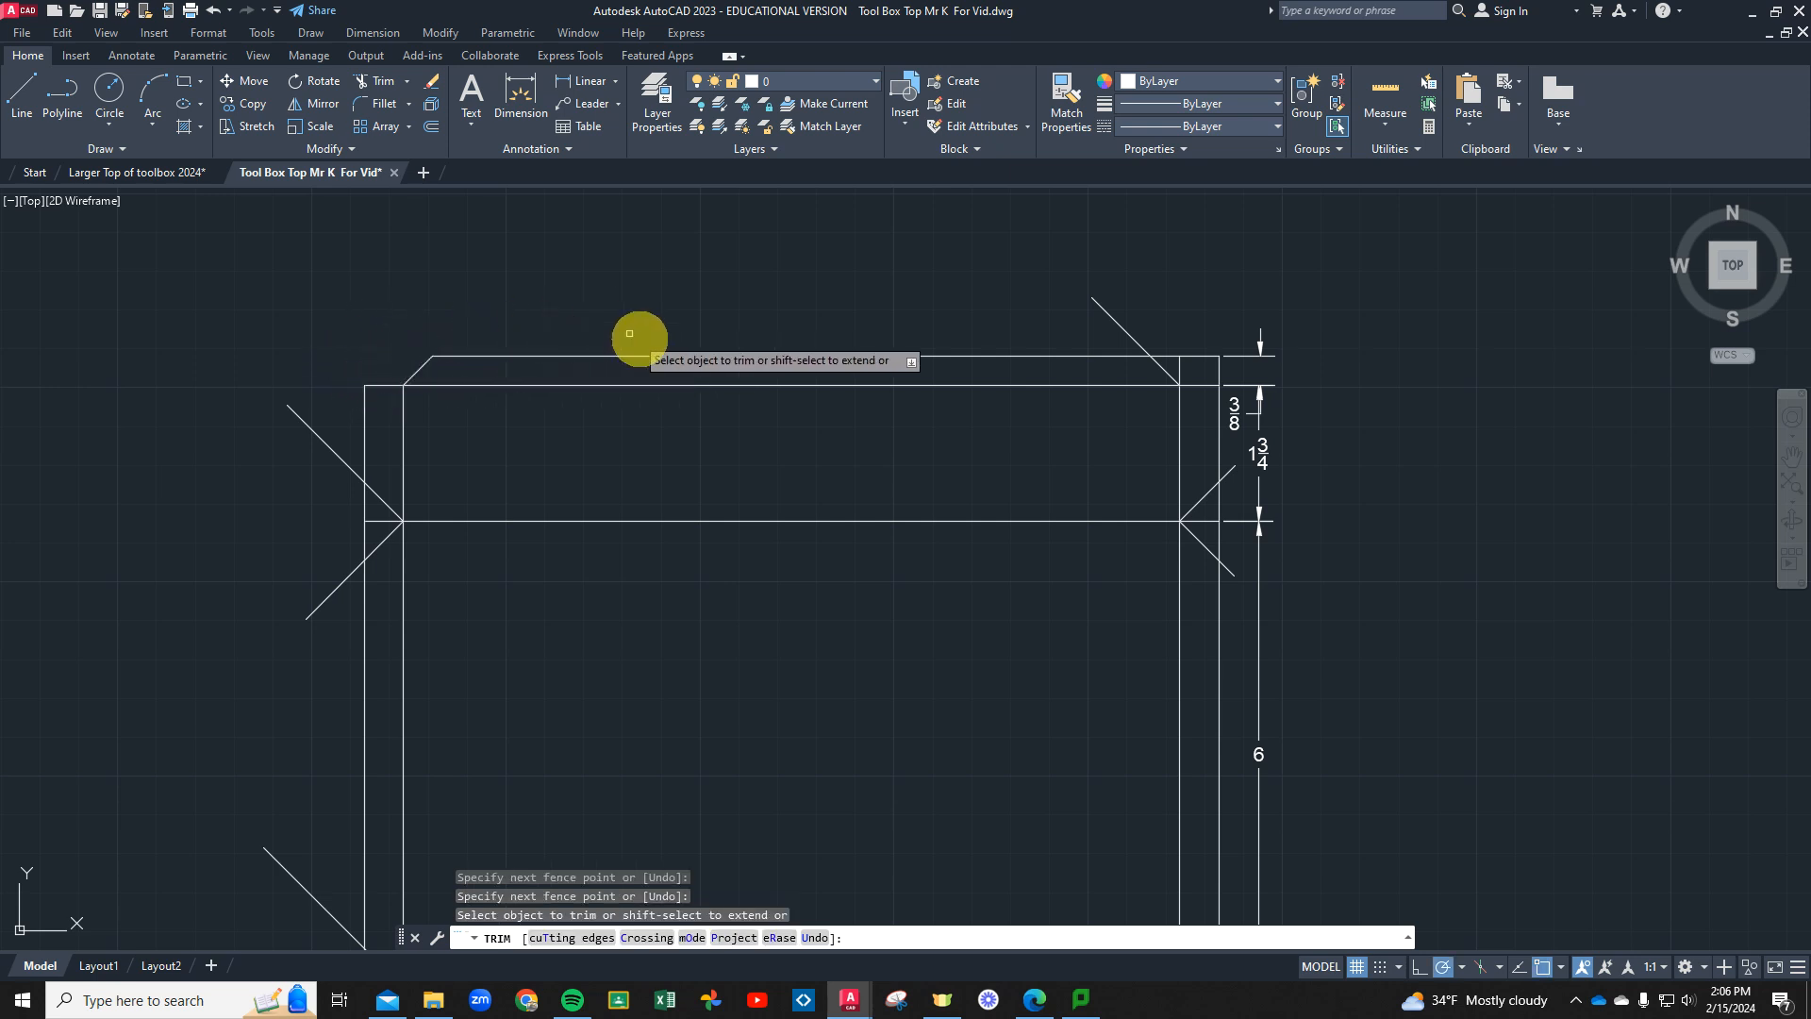
left_click_drag(1245, 375, 1221, 374)
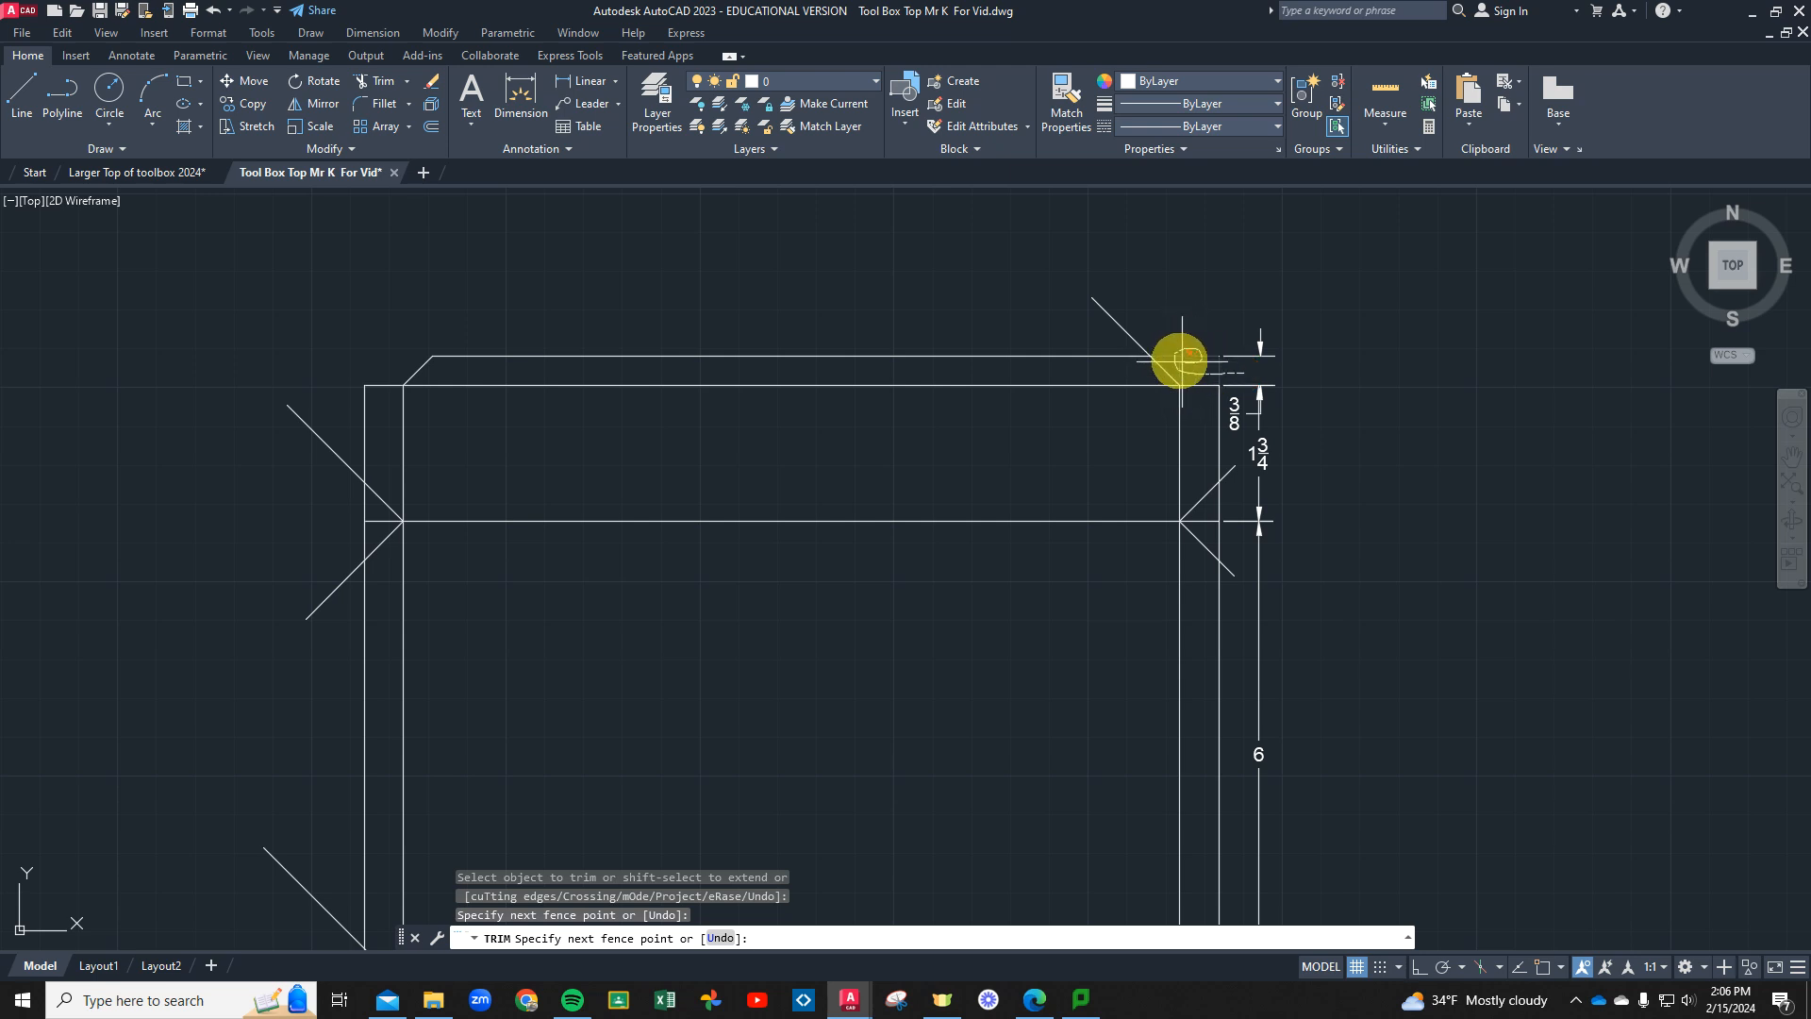
left_click_drag(1133, 330, 1135, 332)
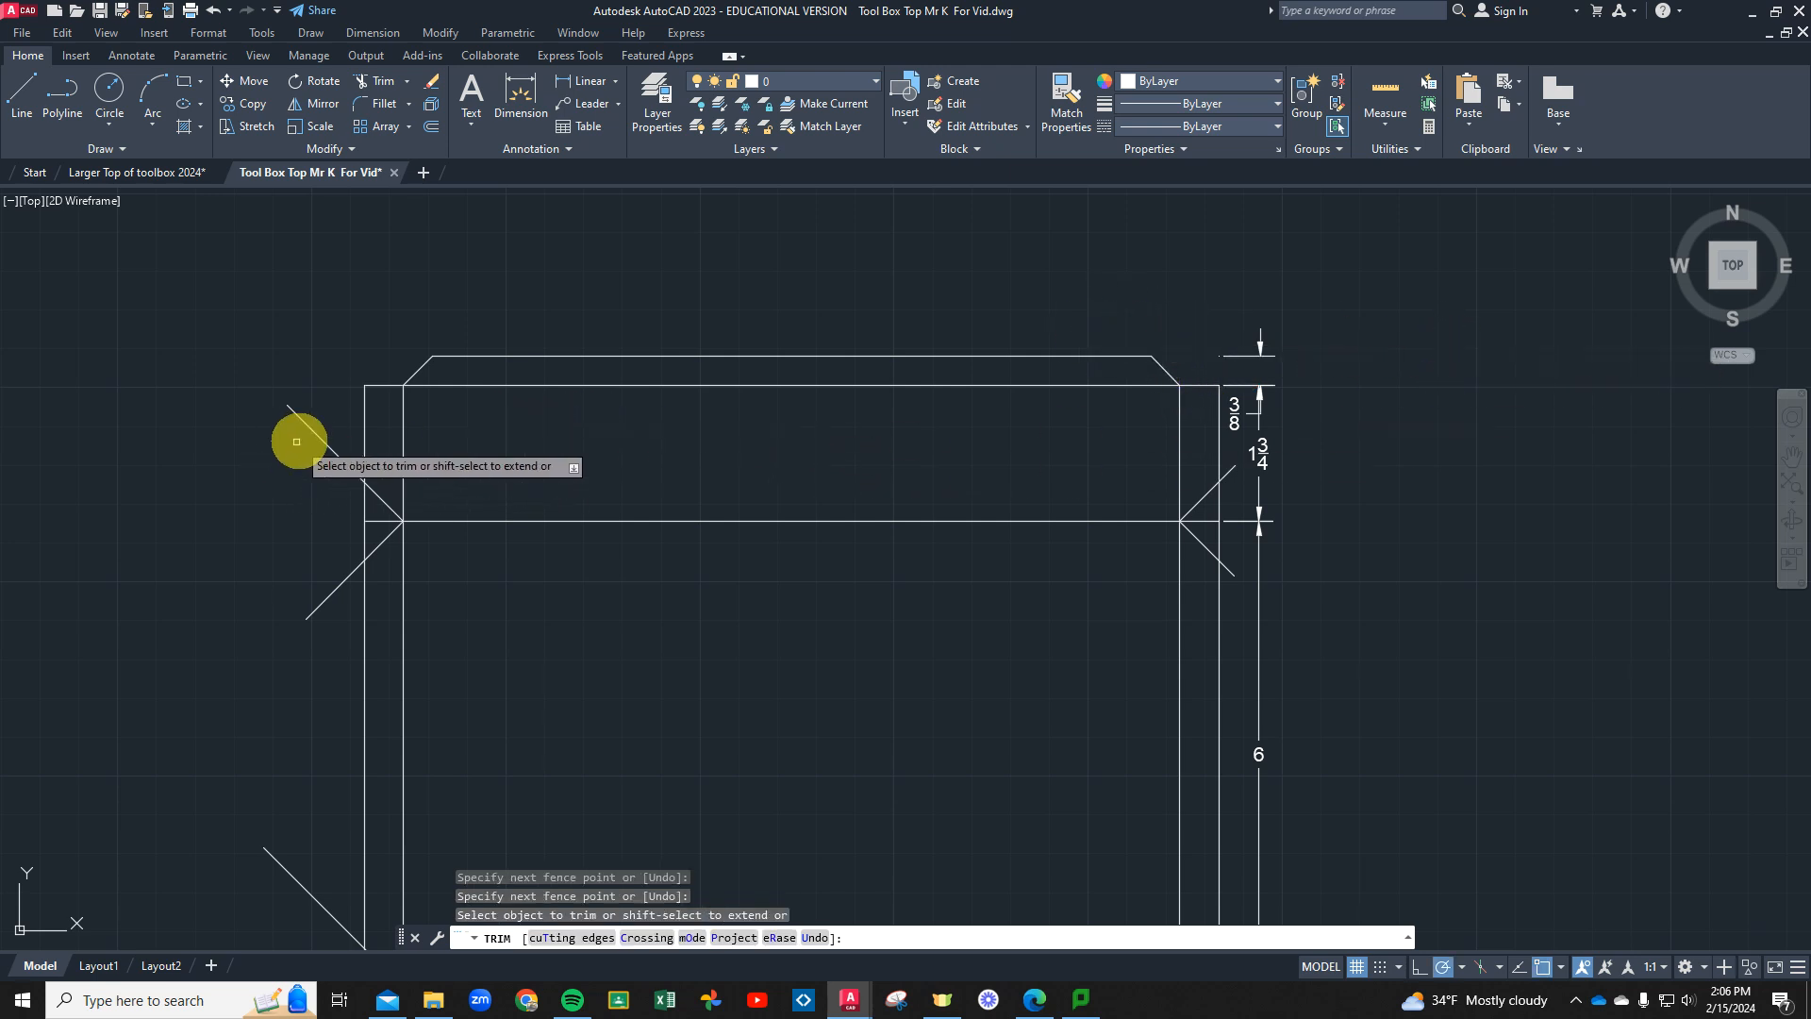
Trim the notches on both sides of the middle panel's top edge, removing the outline and fold segments between the 45° lines
left_click_drag(328, 426, 324, 492)
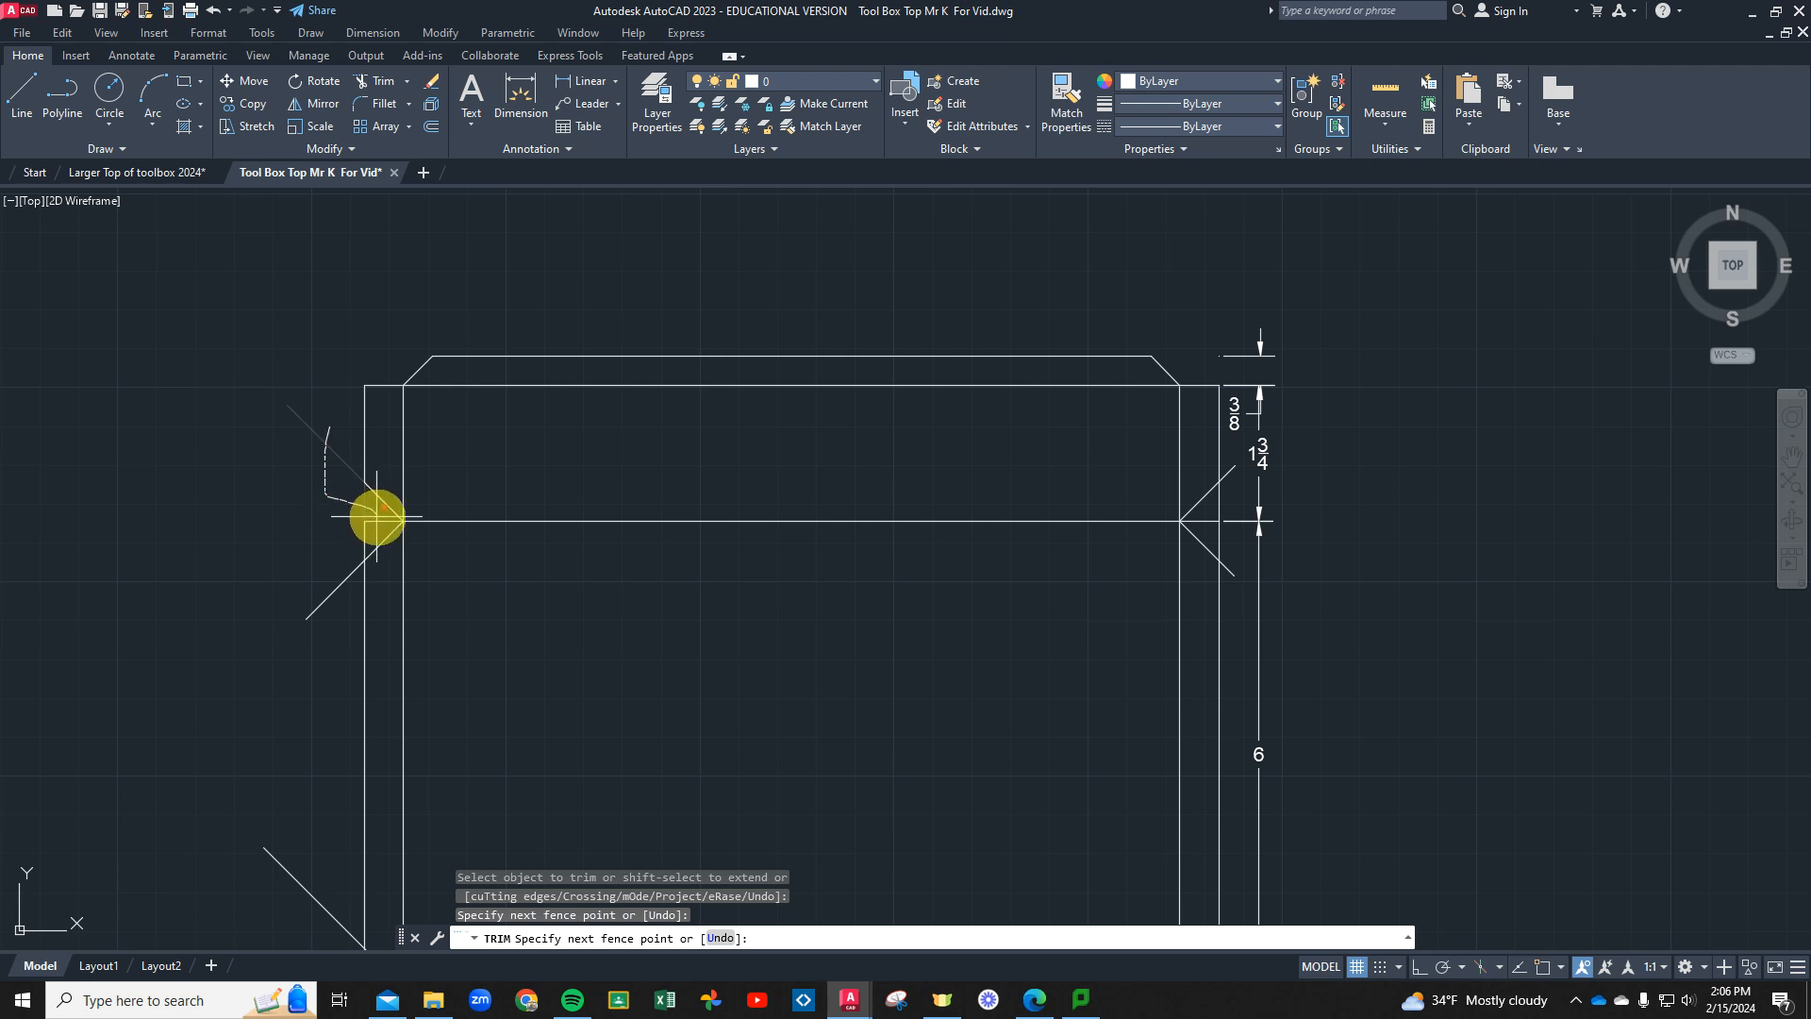
left_click_drag(331, 590, 336, 594)
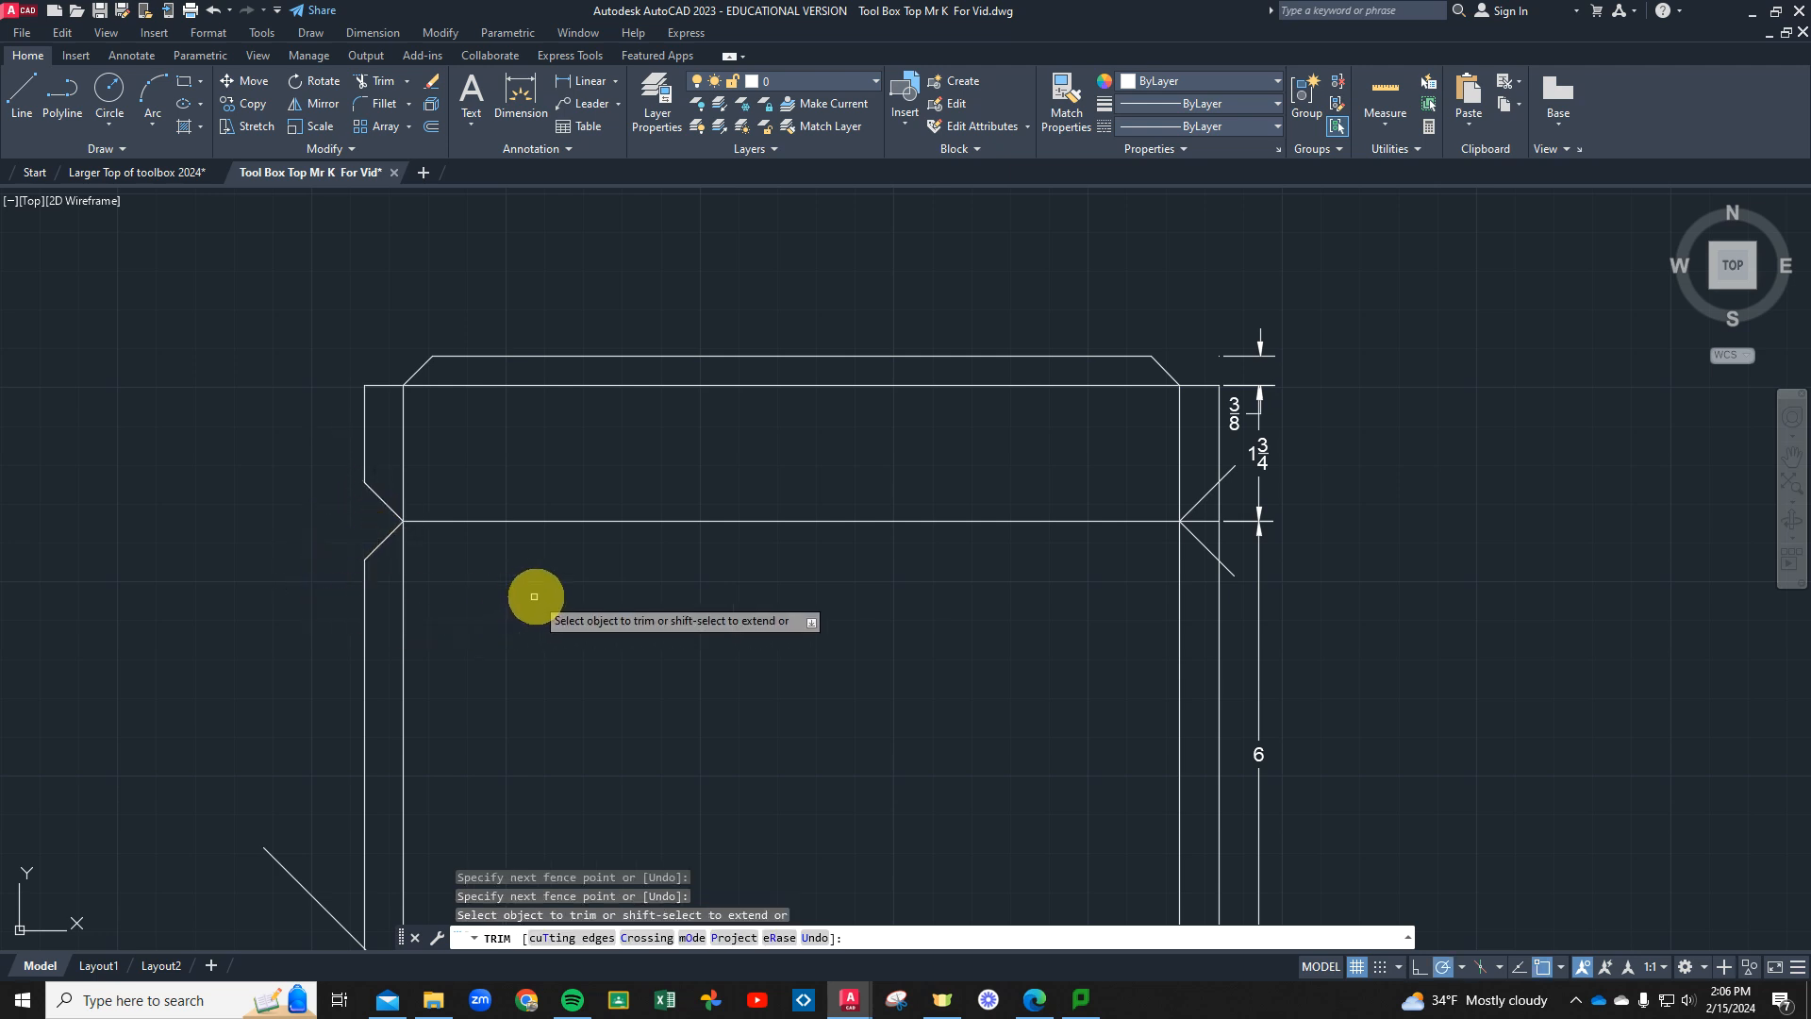
left_click_drag(1227, 460, 1219, 547)
Trim the notch at the right end of the middle panel's bottom edge to its 45° lines, removing the overhanging ends
scroll(1085, 649, "down", 4)
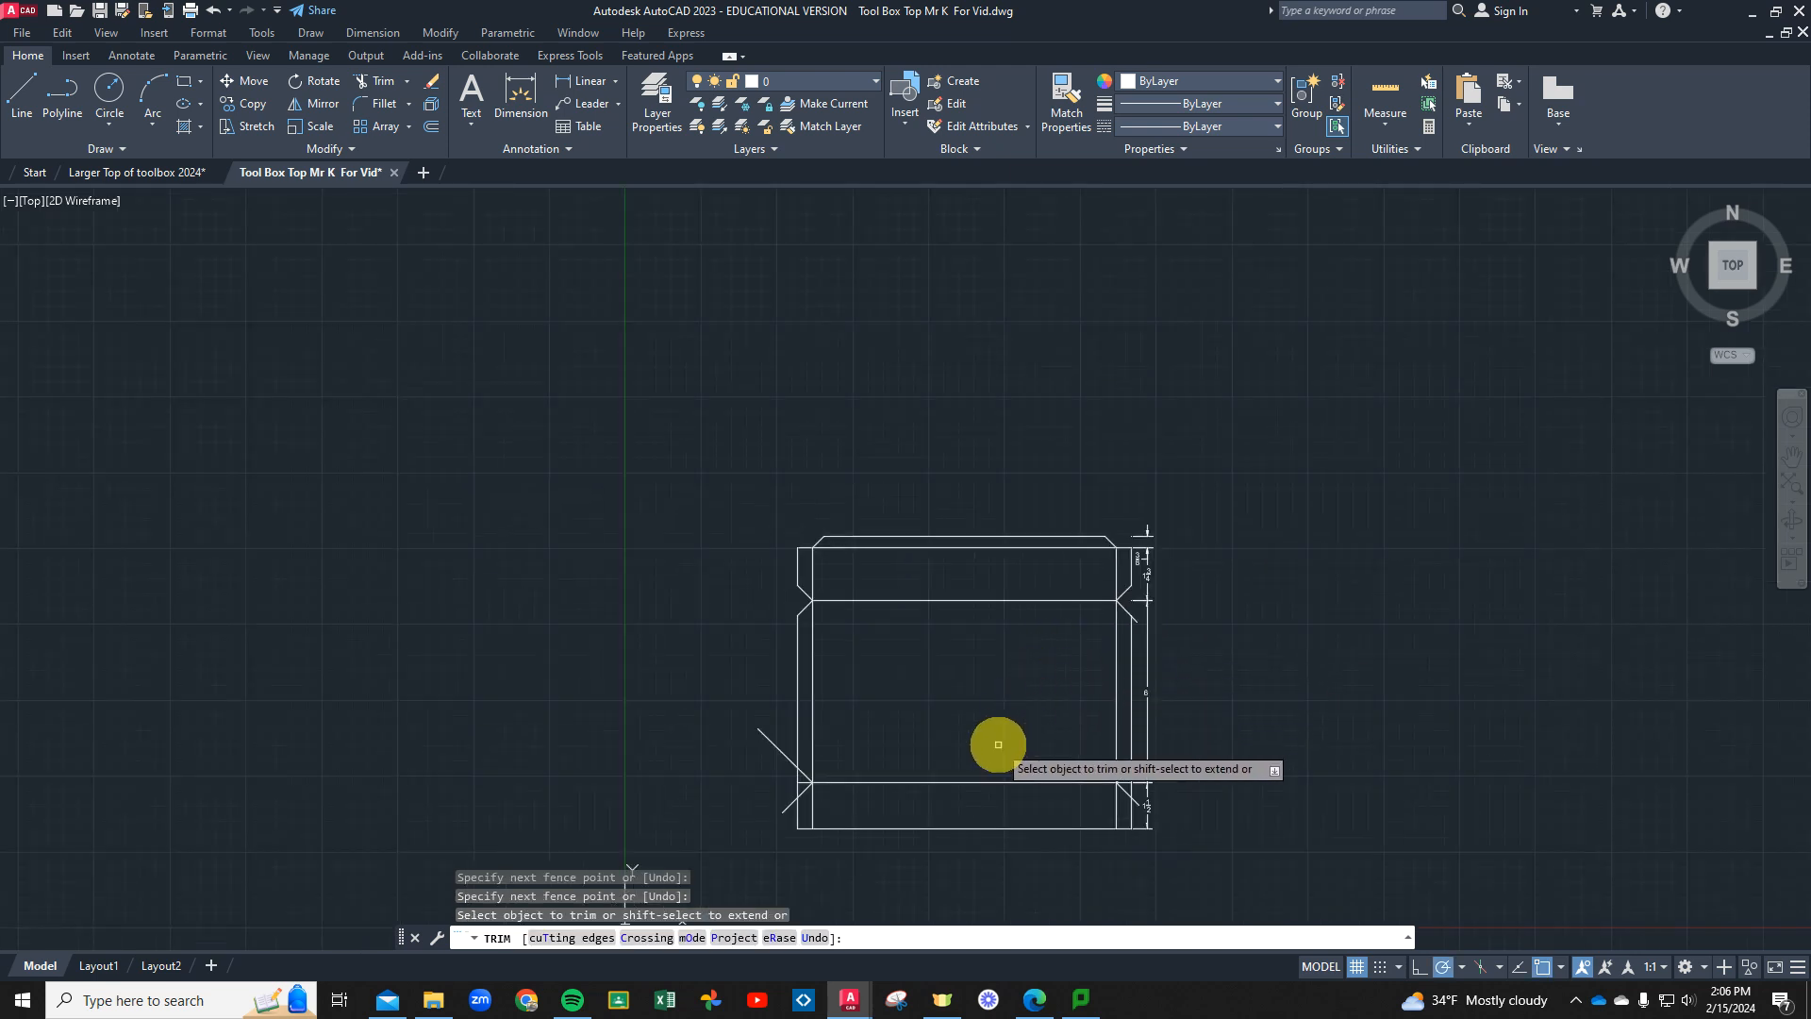
scroll(887, 837, "up", 4)
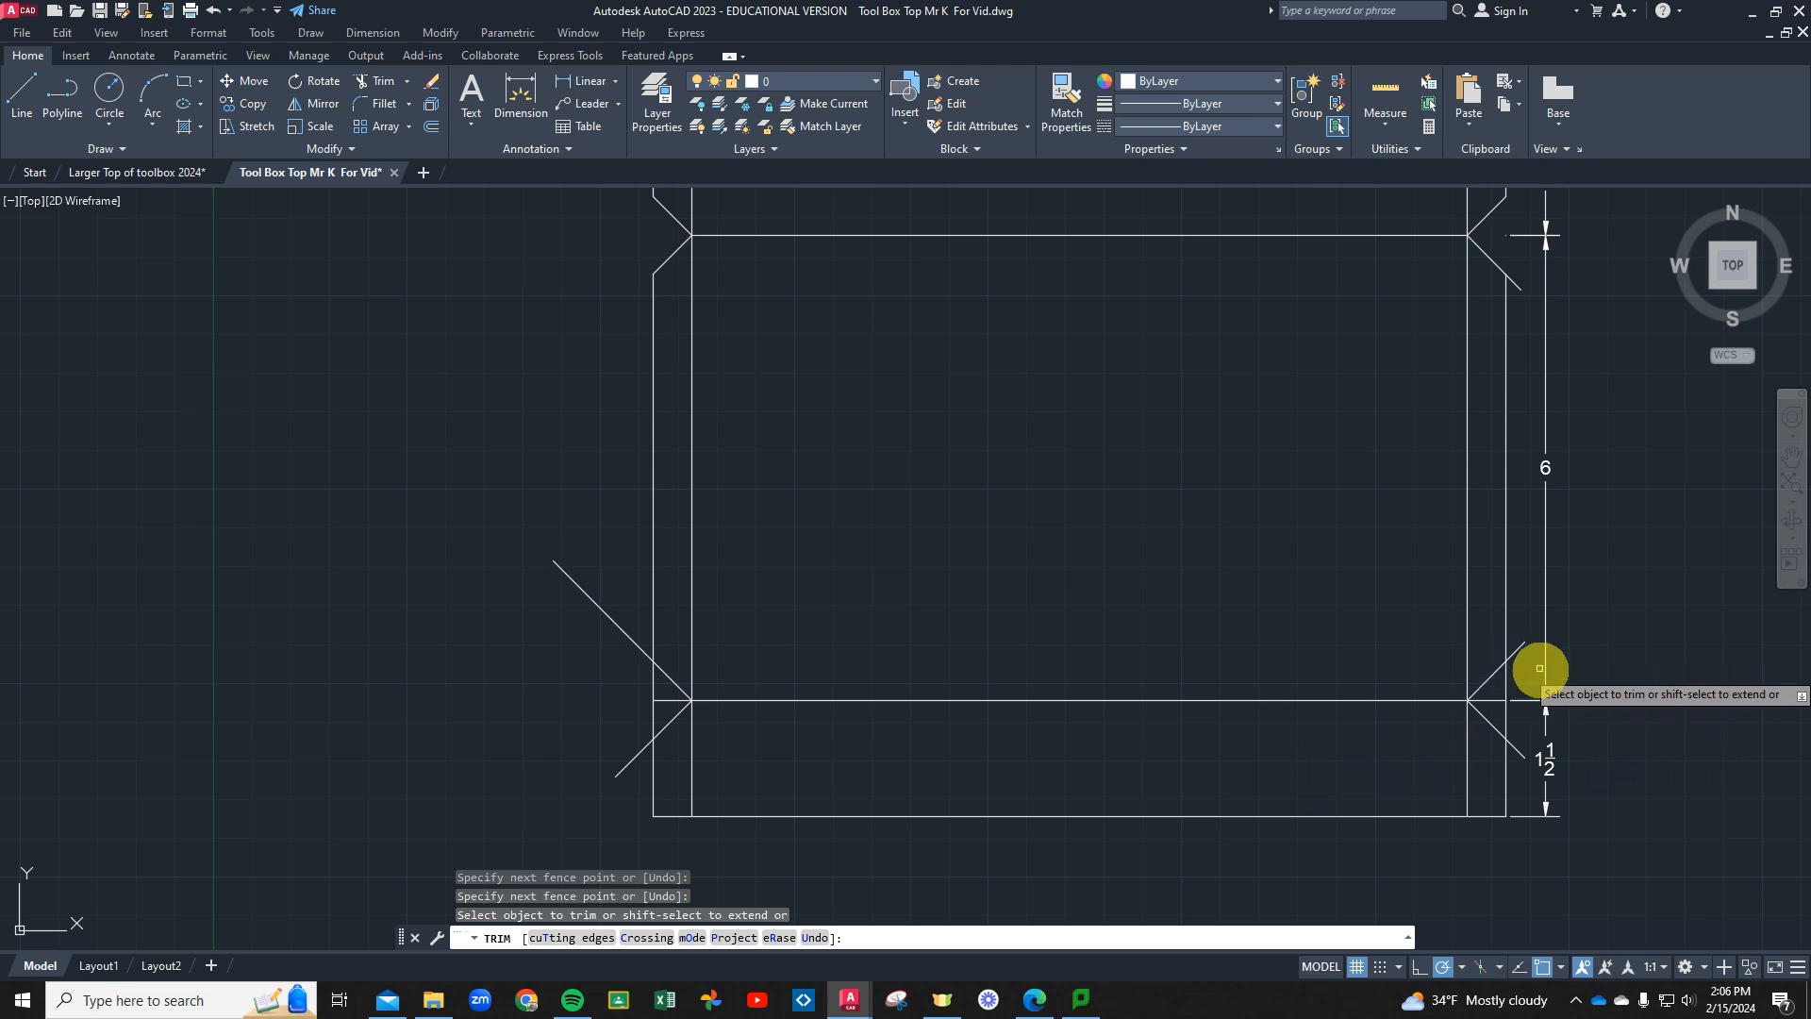
scroll(1537, 670, "up", 2)
left_click_drag(1502, 612, 1500, 664)
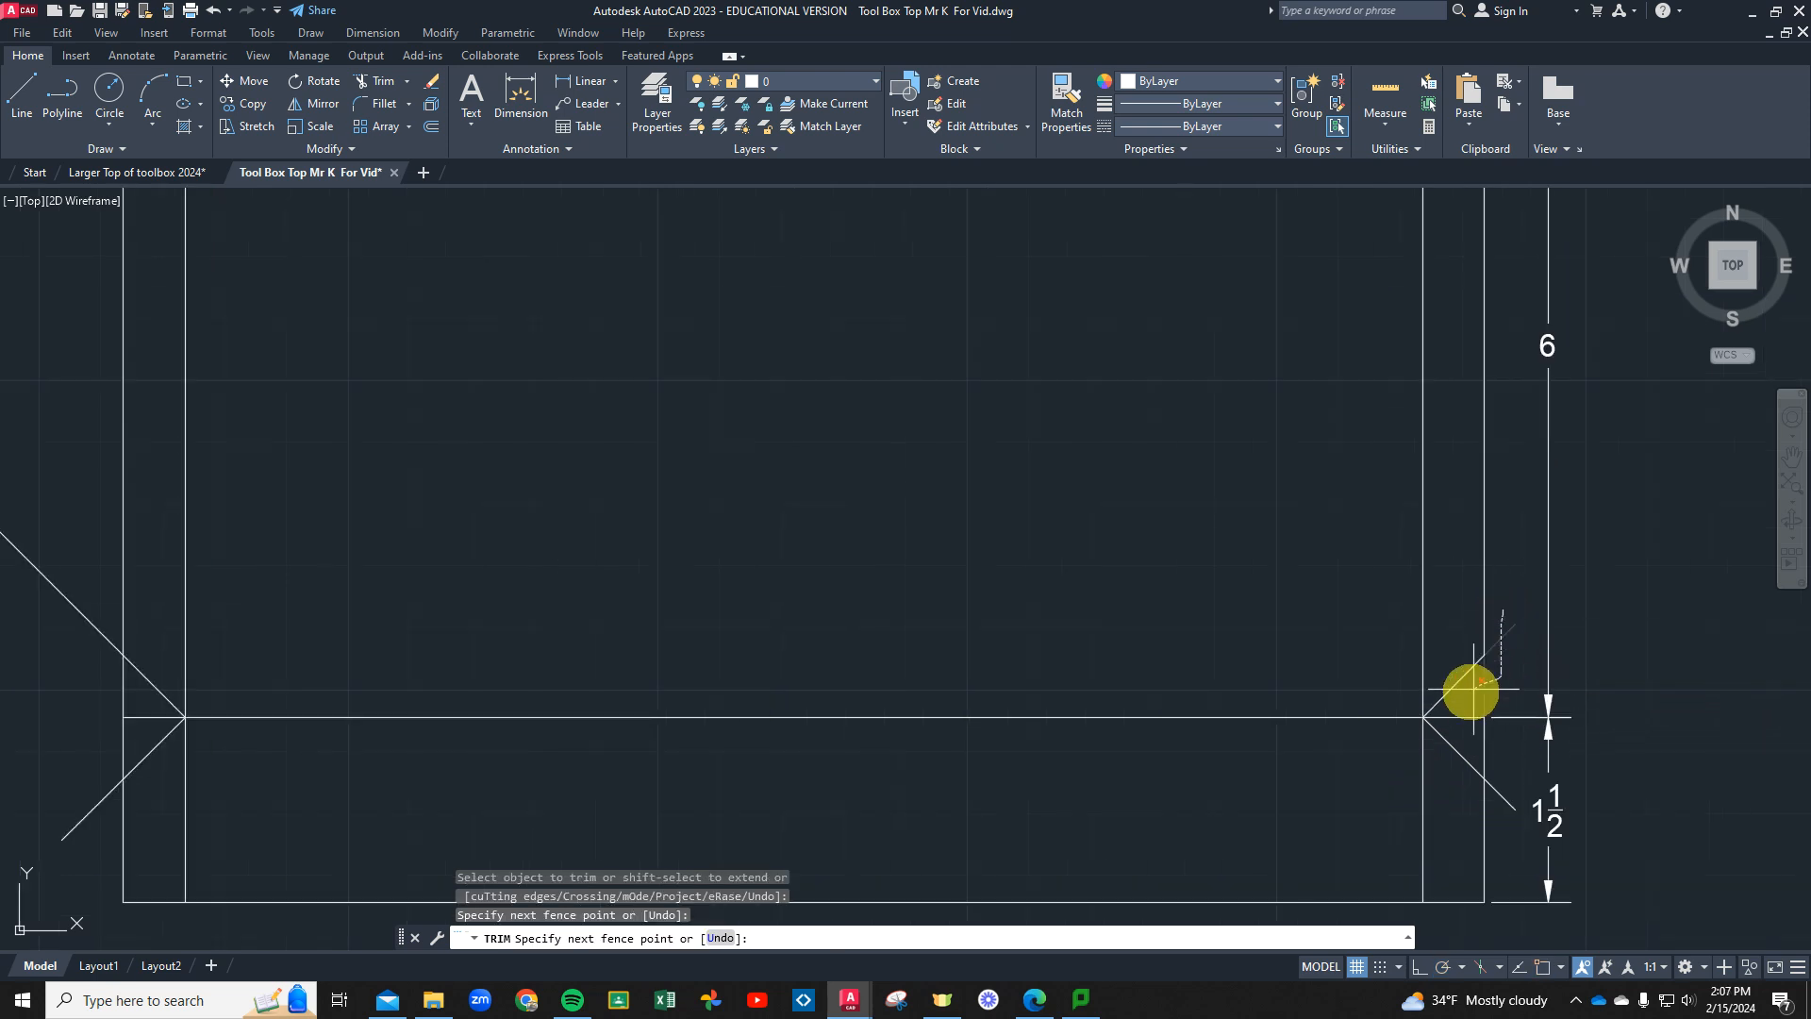
left_click_drag(1502, 800, 1508, 808)
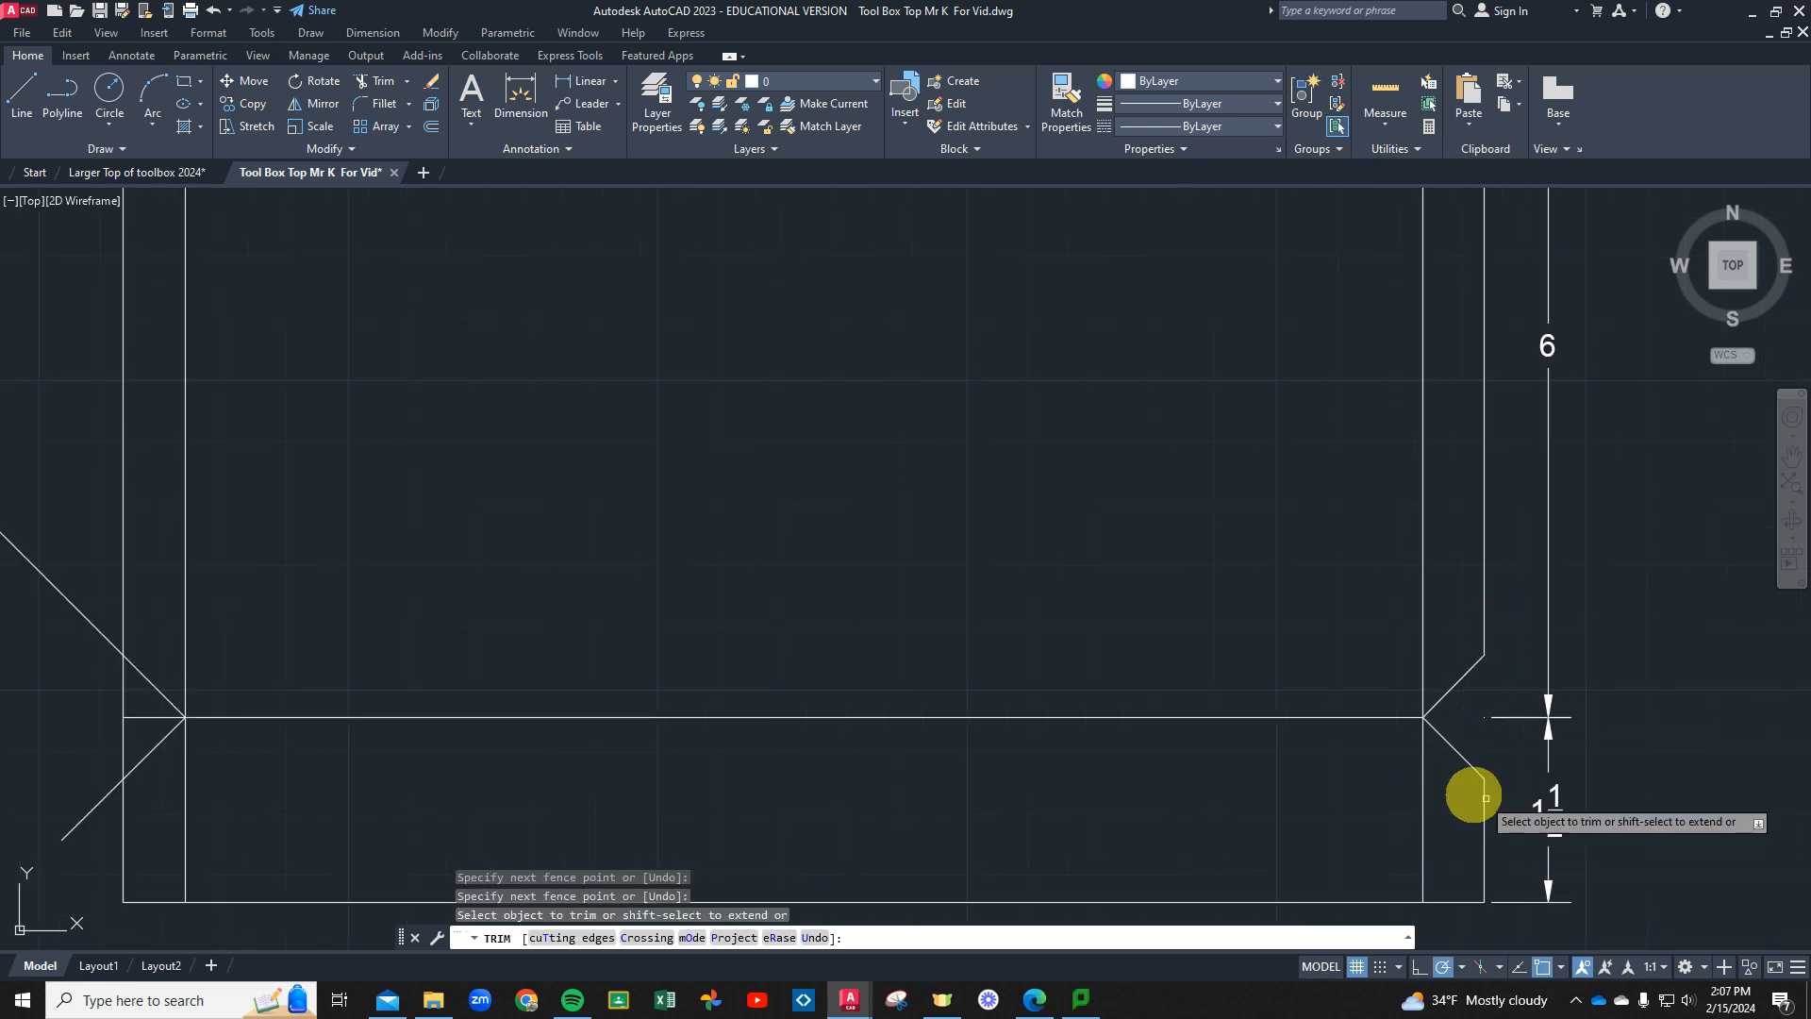
Trim the lower left notch to its 45° lines and cut off the leftover line end at the upper right notch
scroll(764, 660, "down", 4)
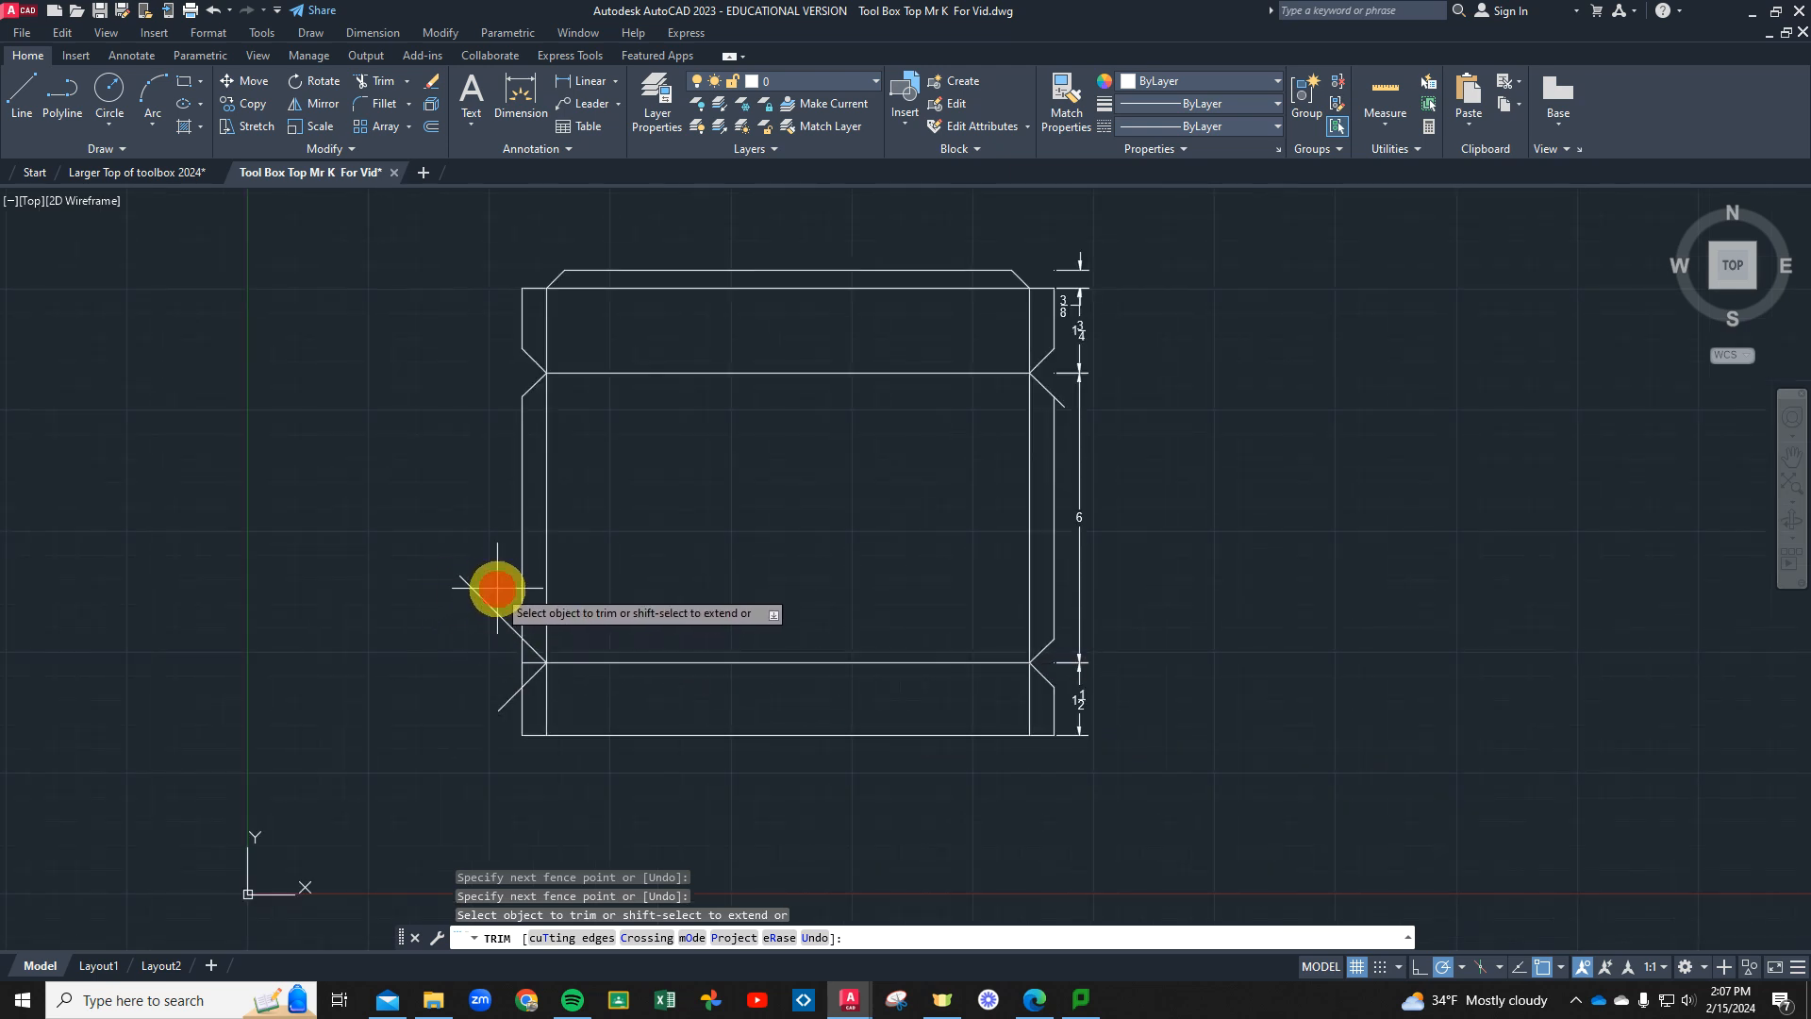
left_click_drag(497, 590, 498, 641)
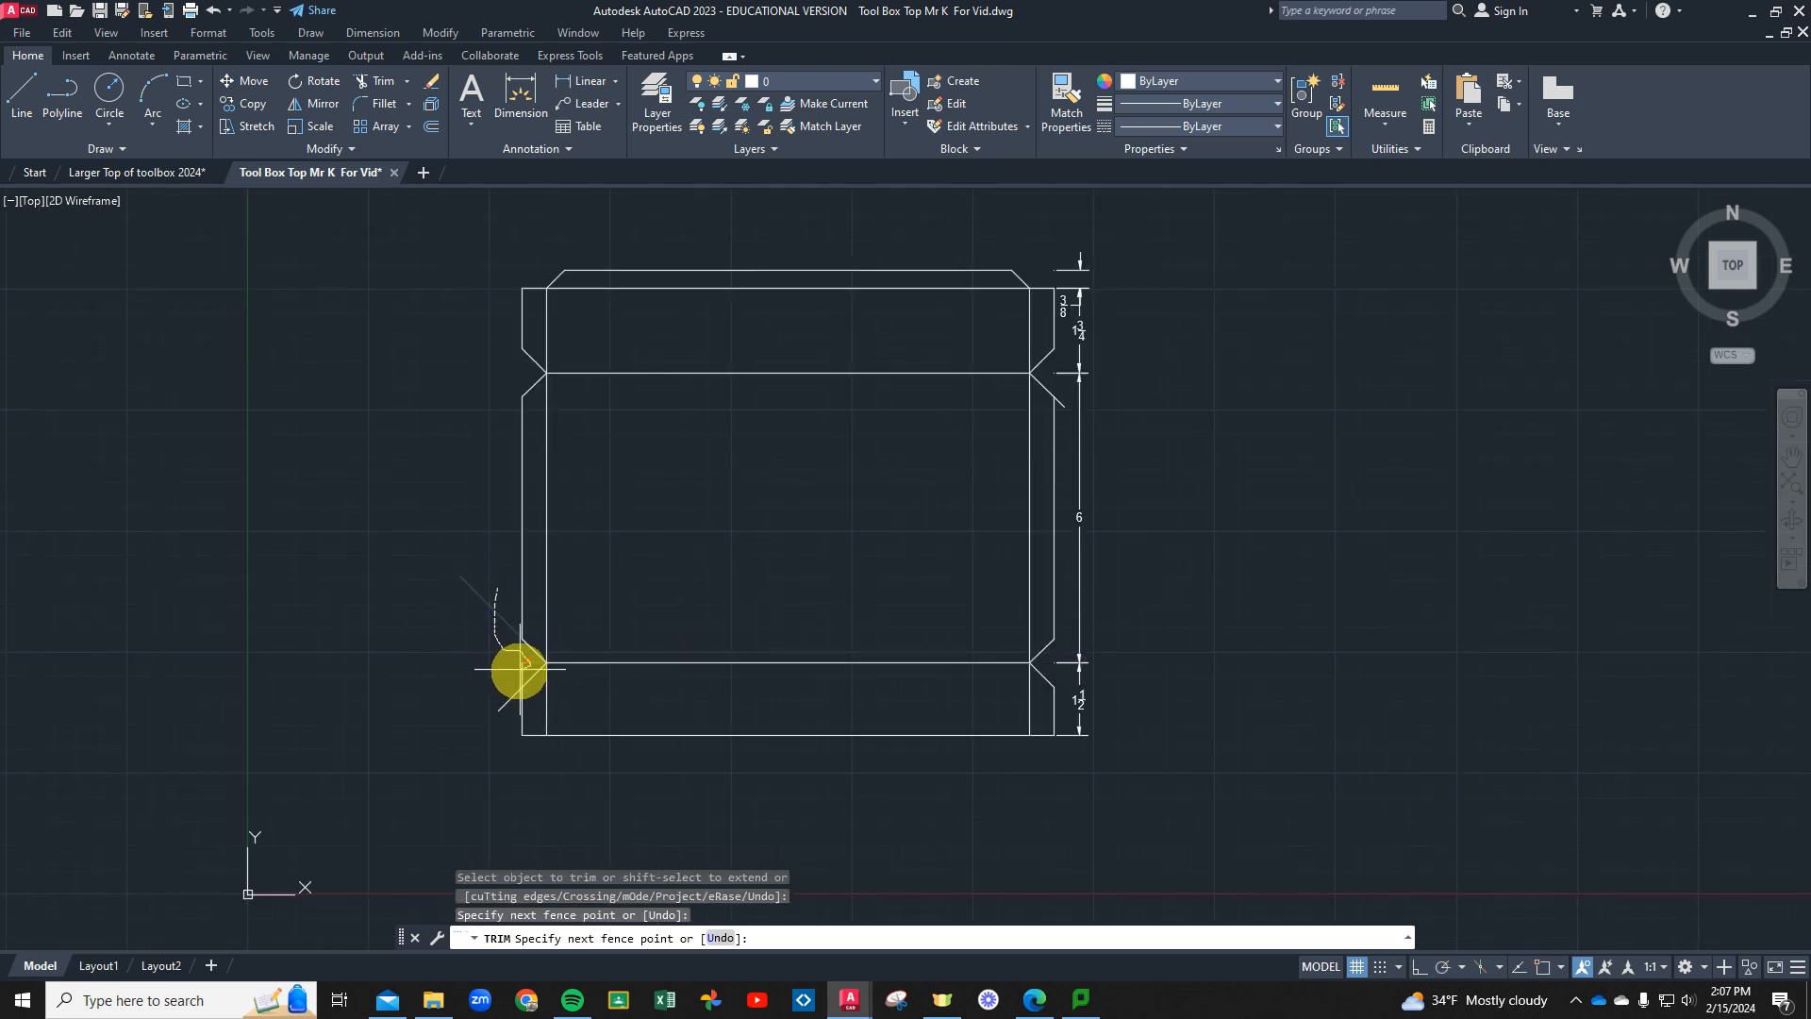
left_click_drag(512, 703, 514, 715)
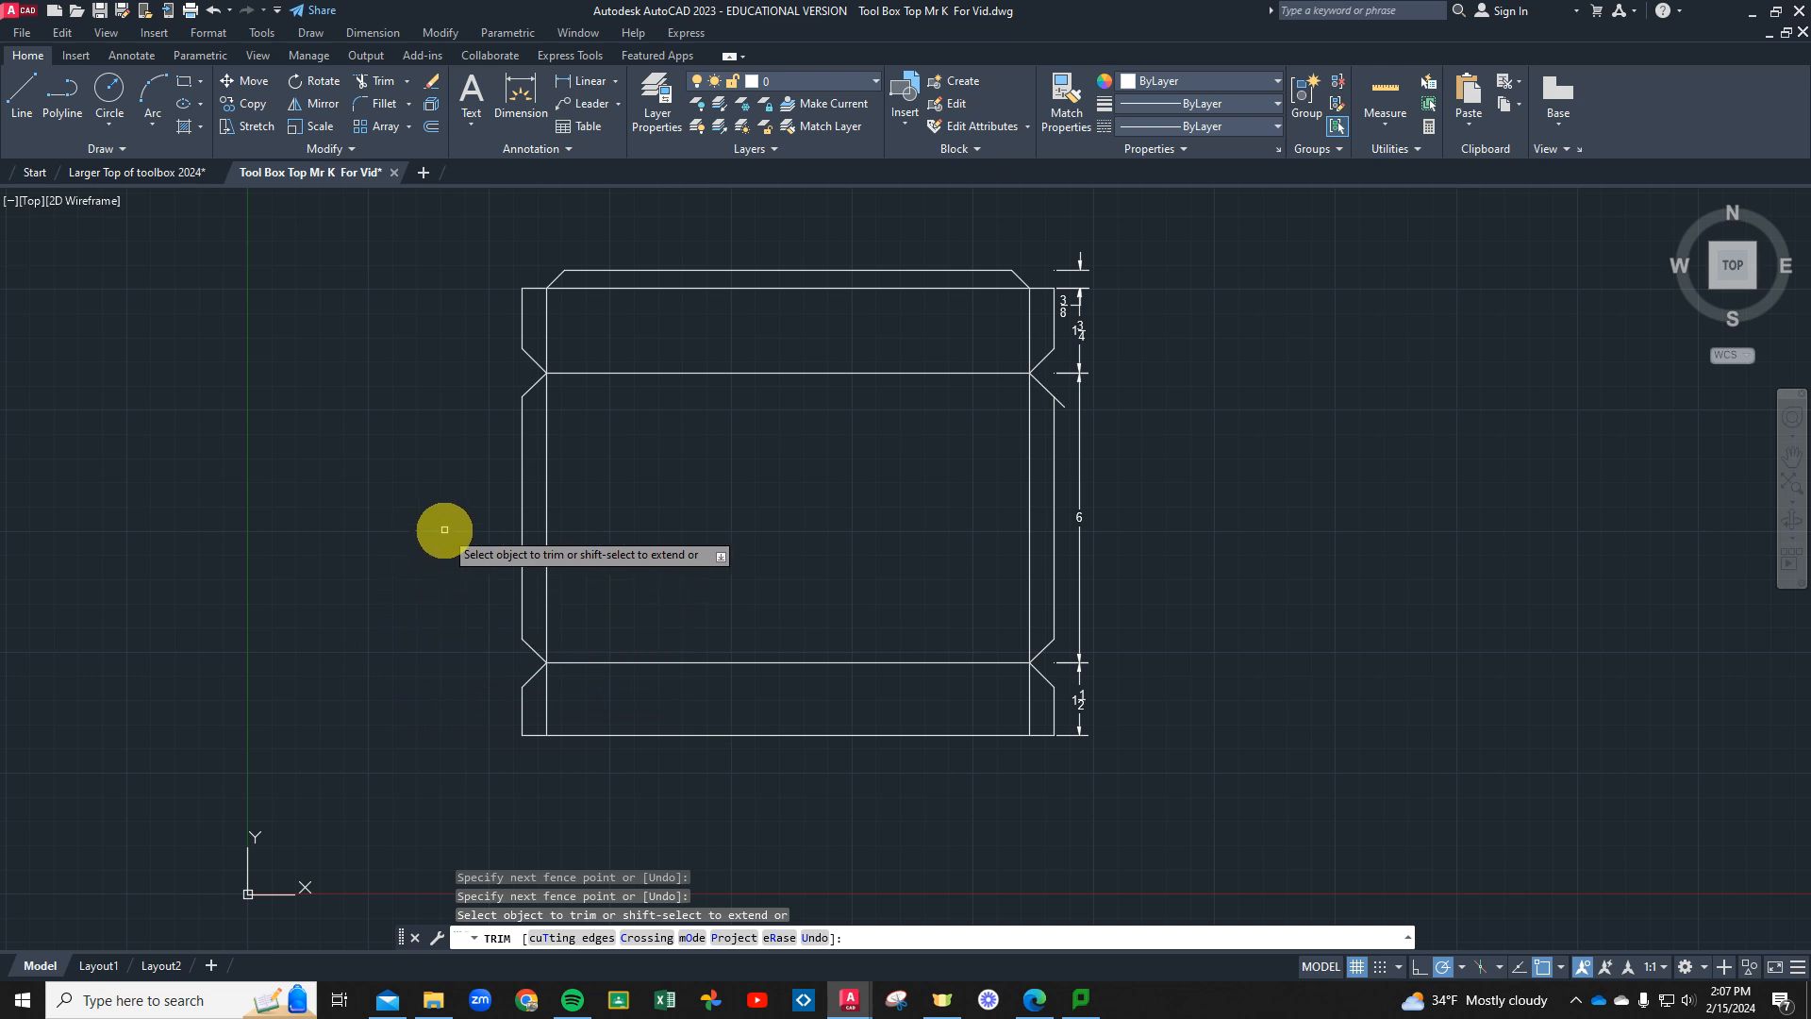
scroll(1063, 408, "up", 4)
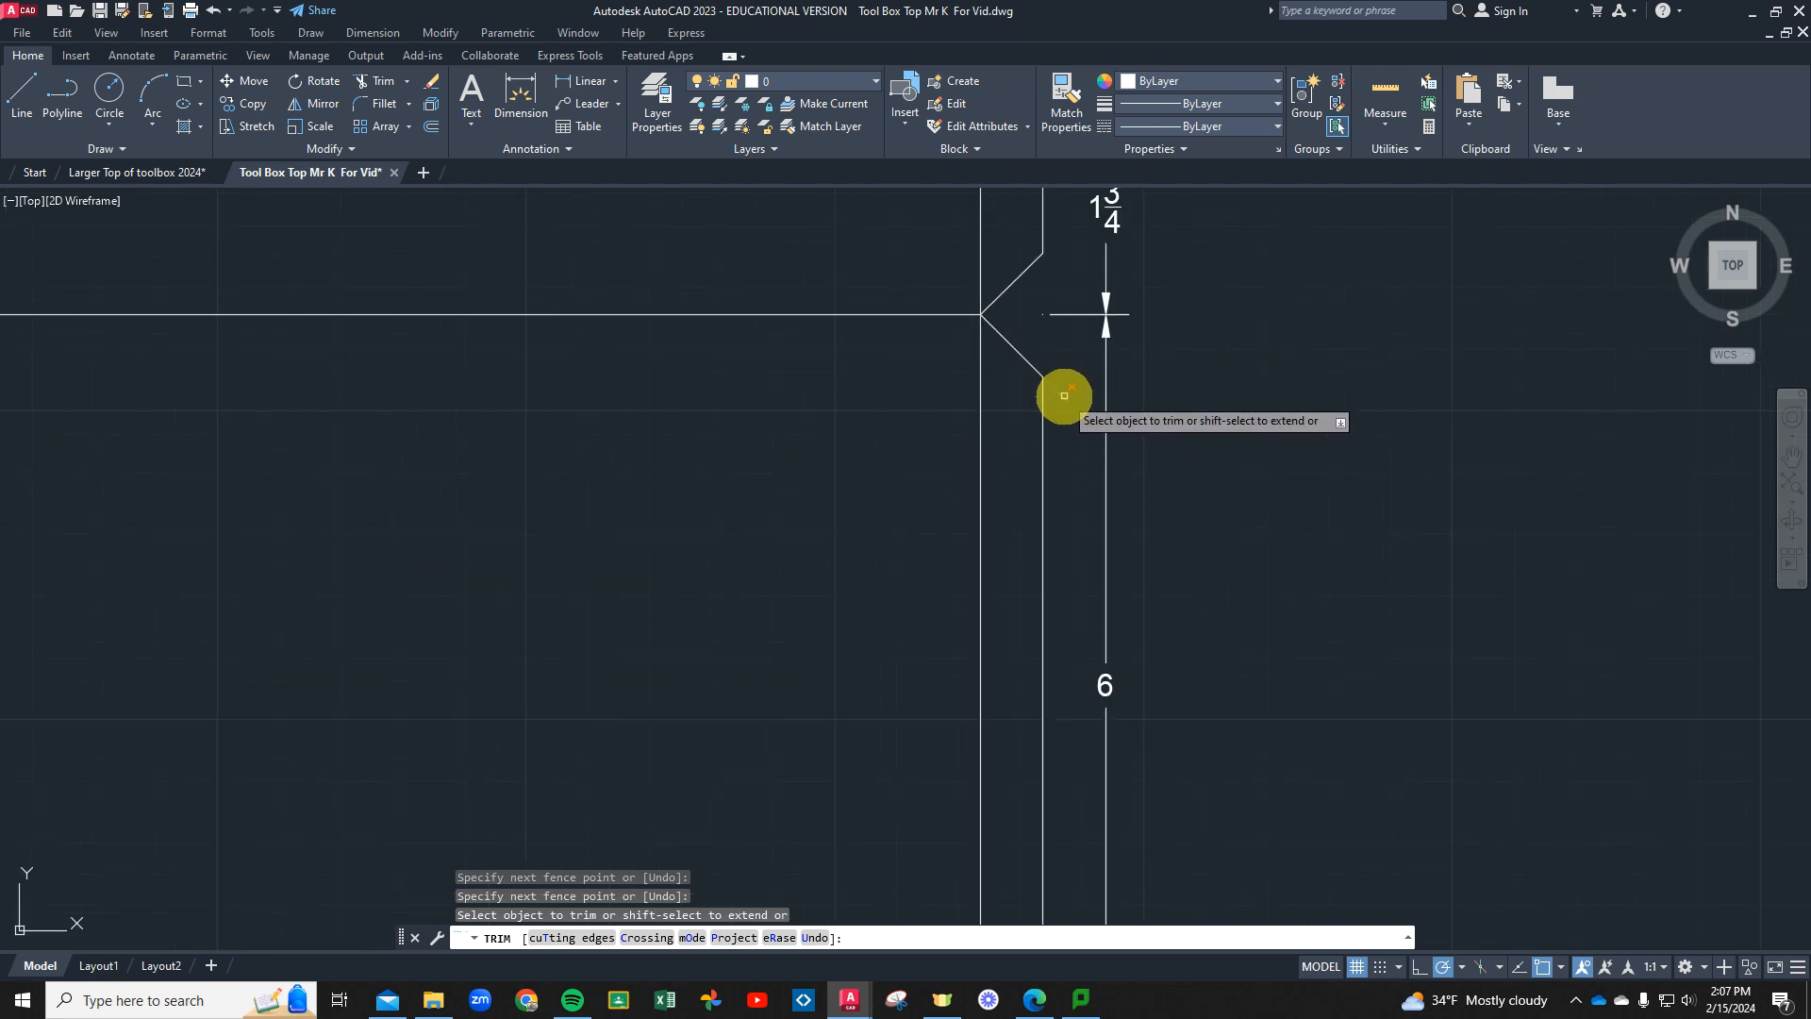
left_click(1063, 396)
Dimension the width between the left and right fold lines, placing the dimension just above the top flange
scroll(1201, 449, "down", 6)
scroll(1000, 525, "up", 2)
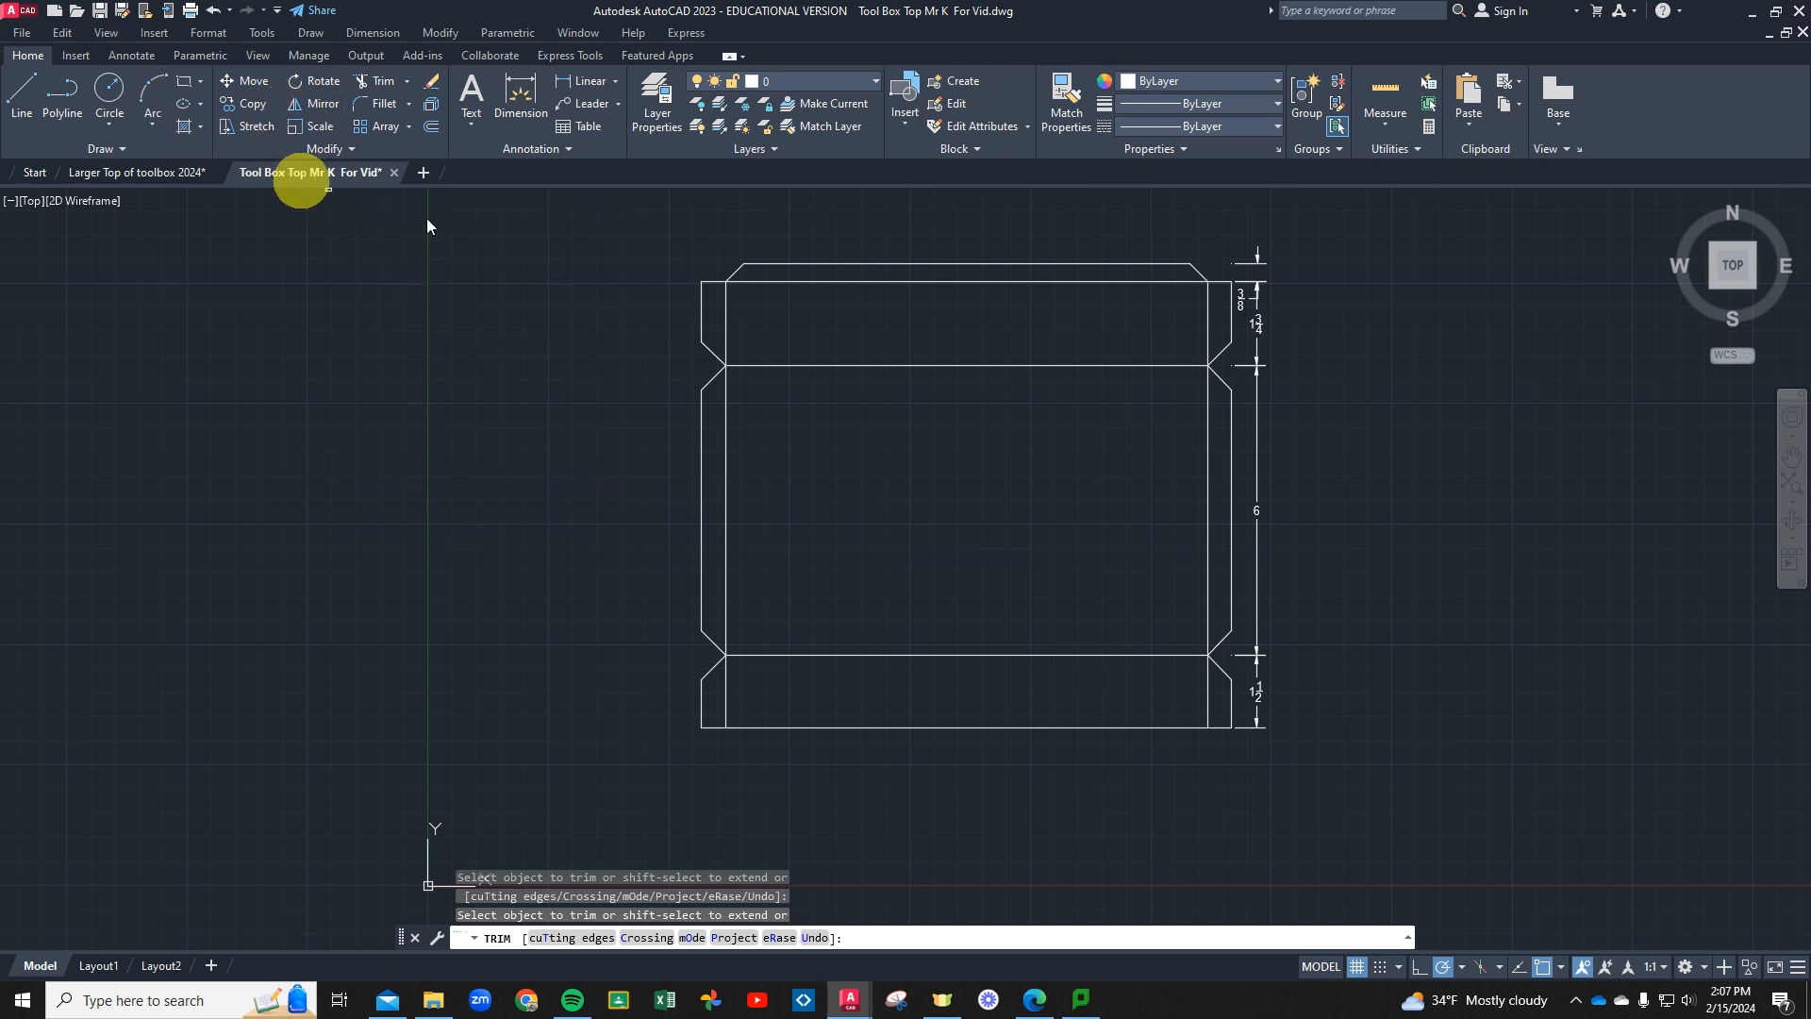
mouse_move(1100, 444)
middle_mouse_down()
mouse_move(1043, 456)
mouse_move(925, 433)
mouse_move(822, 456)
mouse_move(777, 518)
middle_mouse_up()
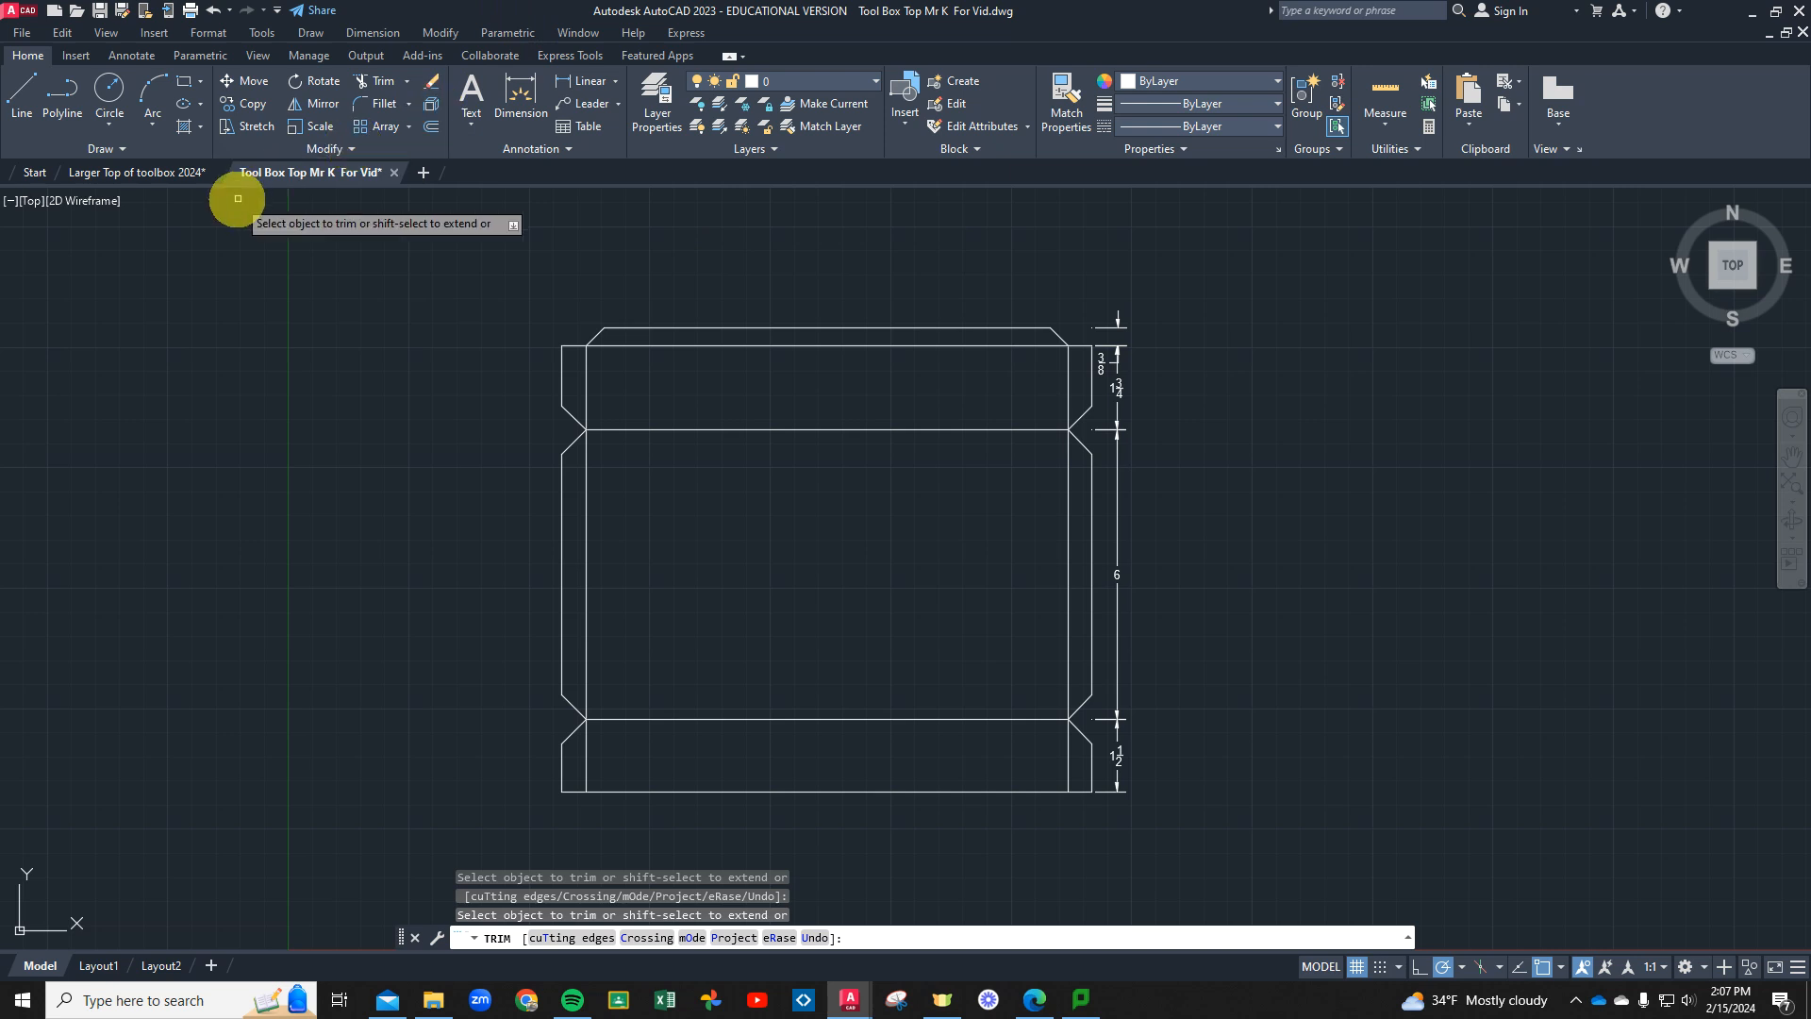
left_click(517, 99)
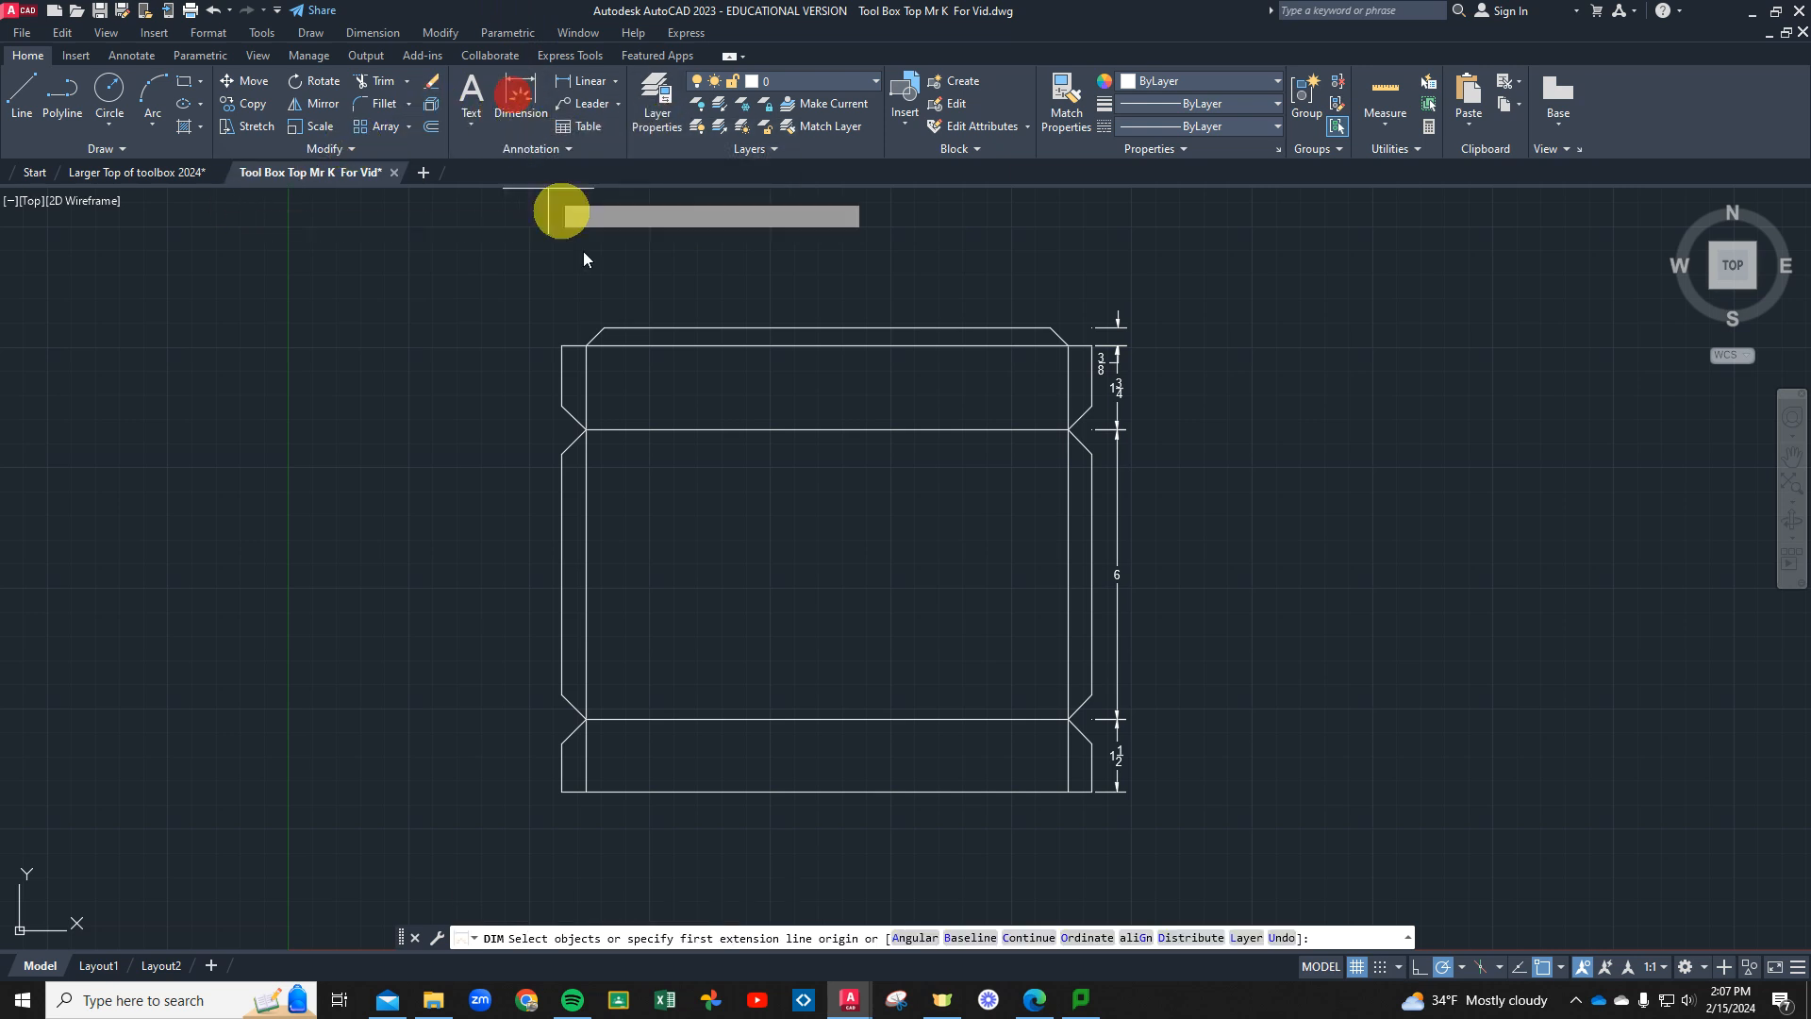
left_click(587, 347)
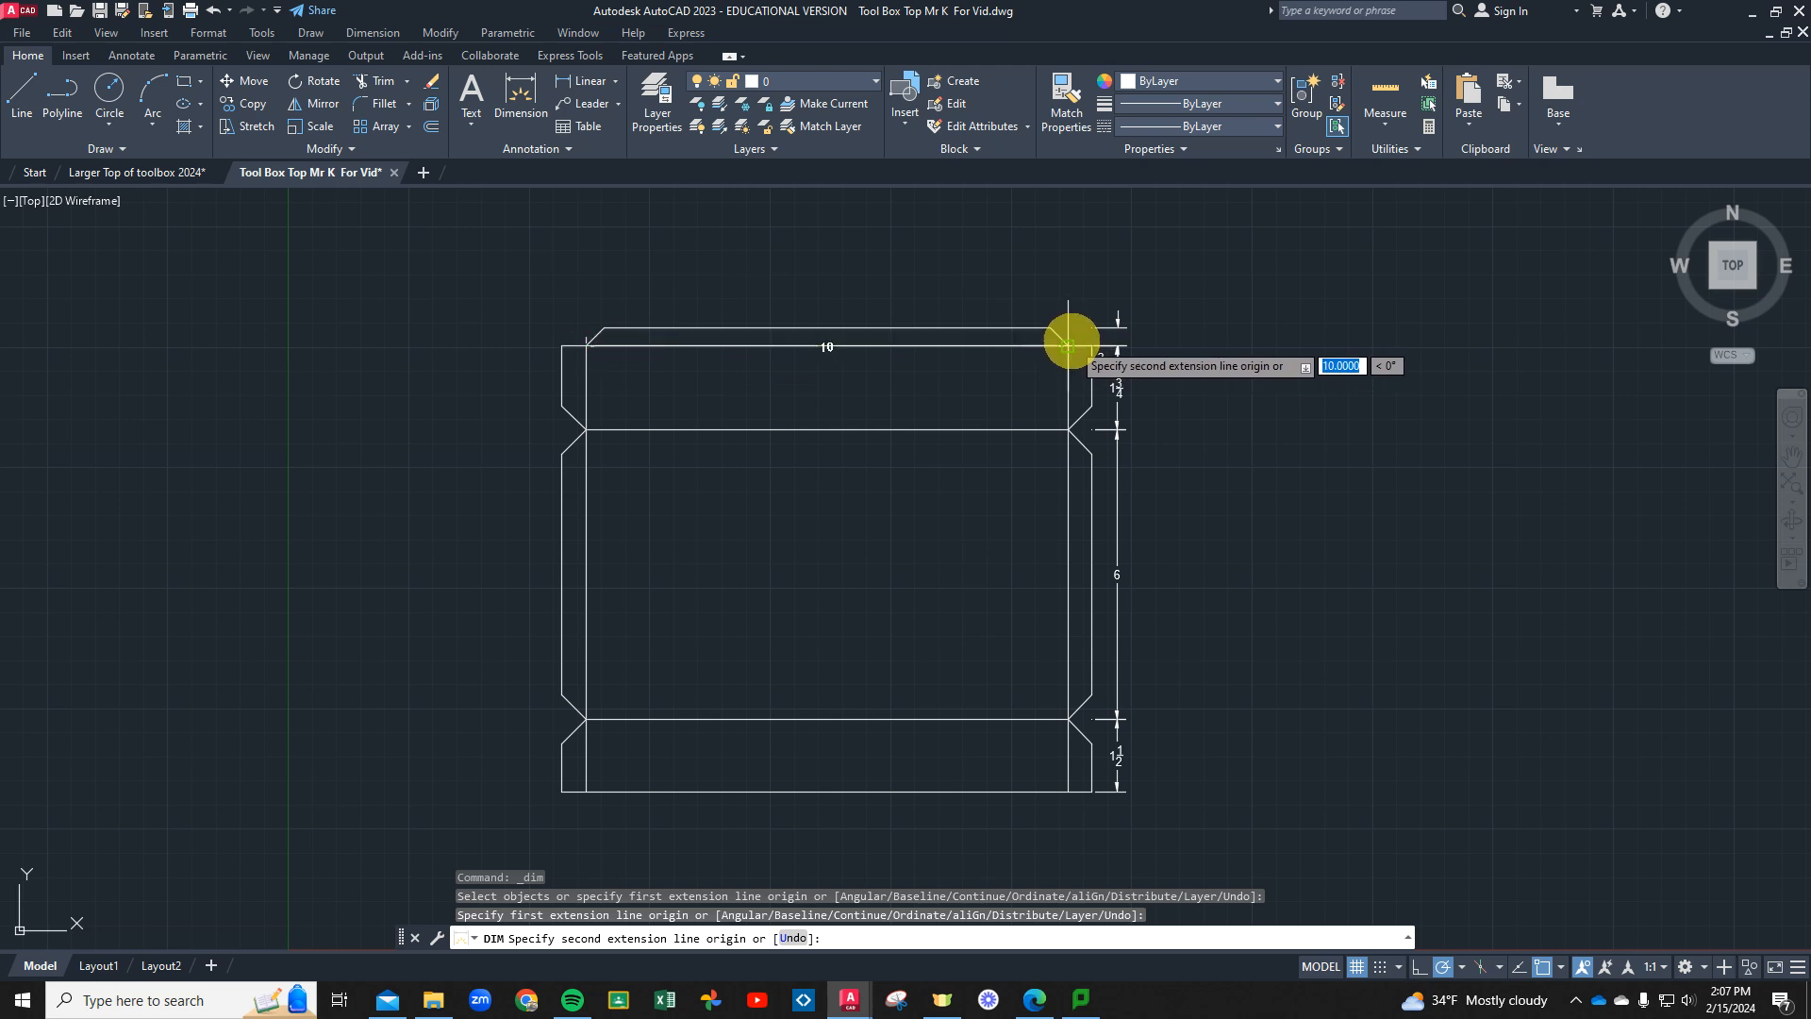
left_click(1067, 346)
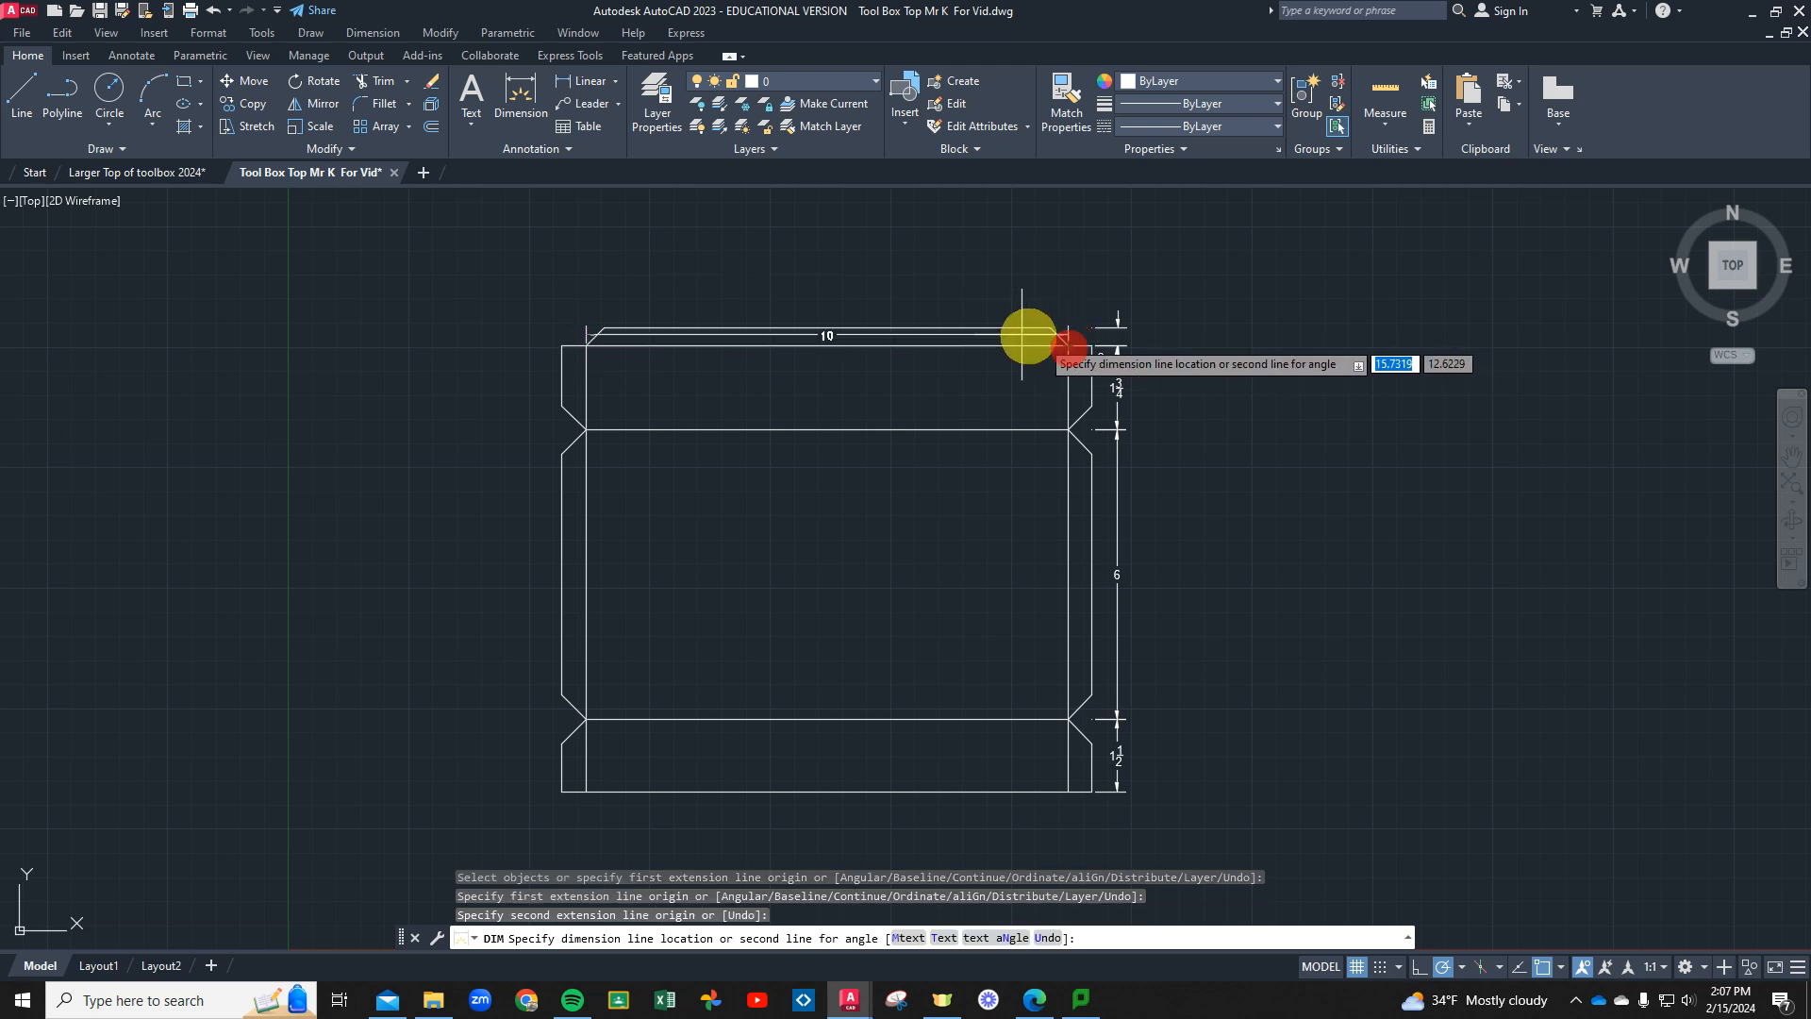
left_click(873, 302)
Dimension the overall width between the pattern's outer side edges, placing the dimension above the fold-line width dimension
left_click(562, 346)
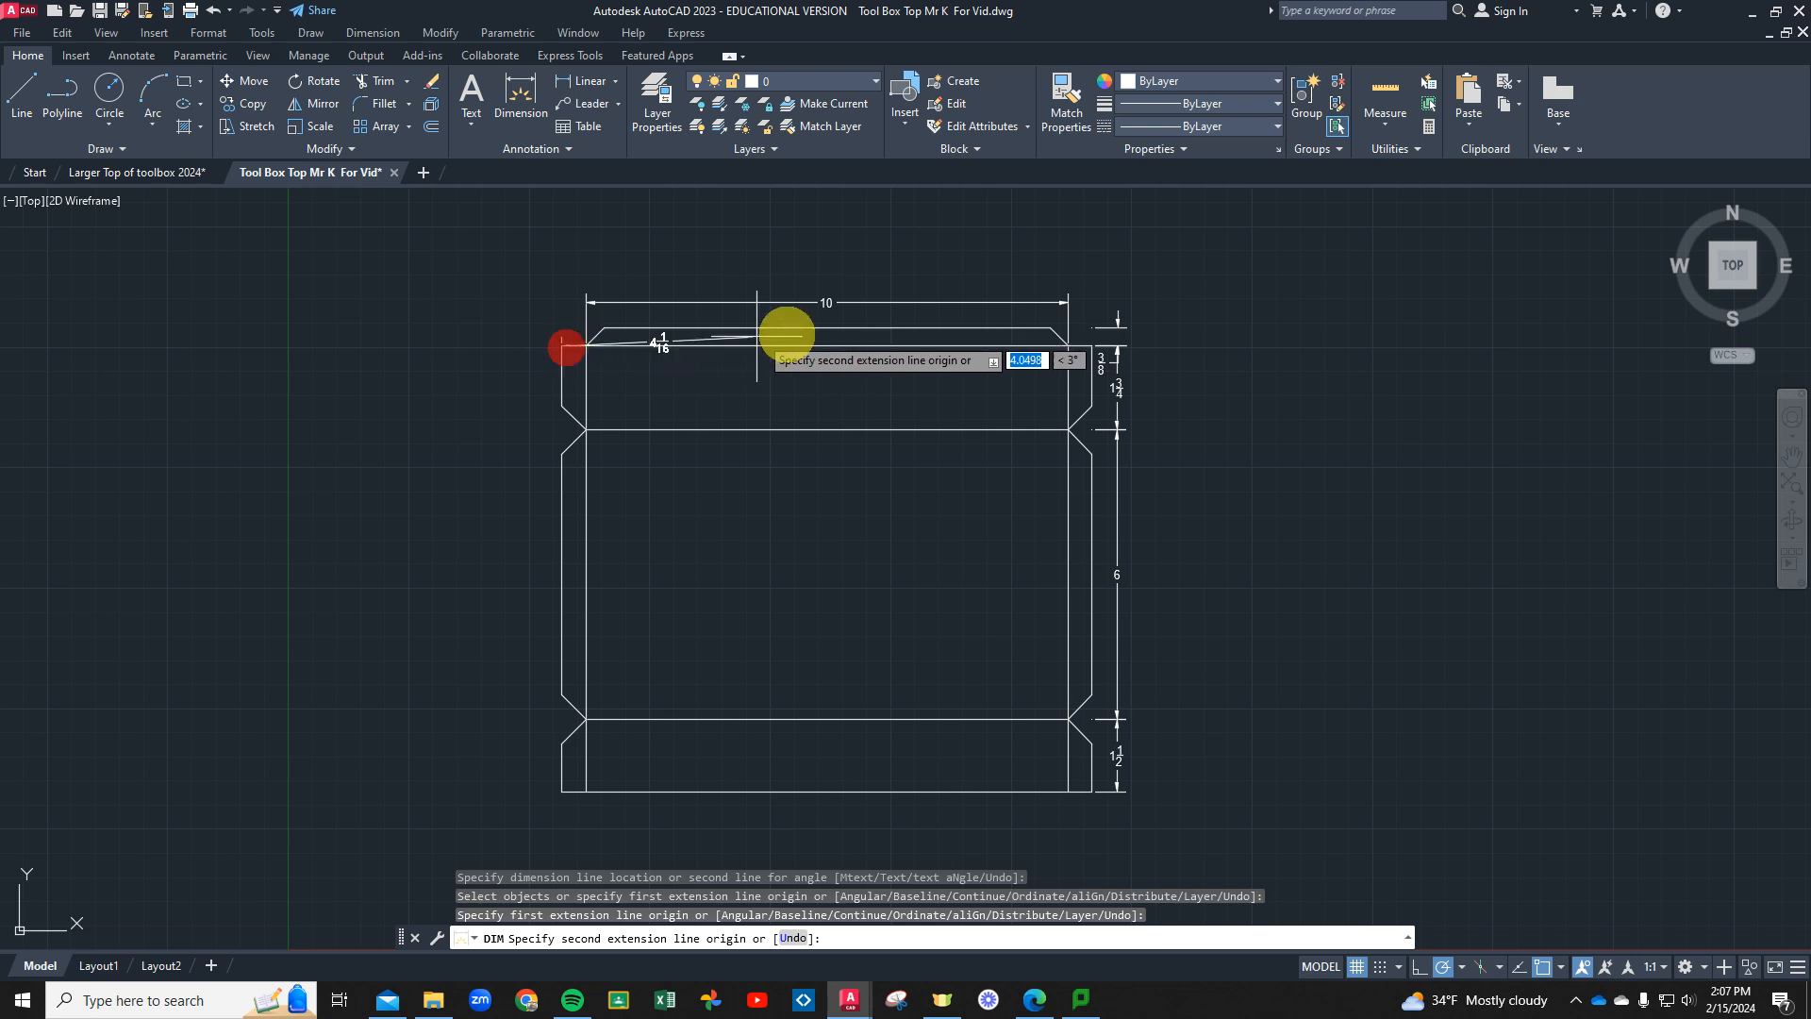
left_click(1091, 345)
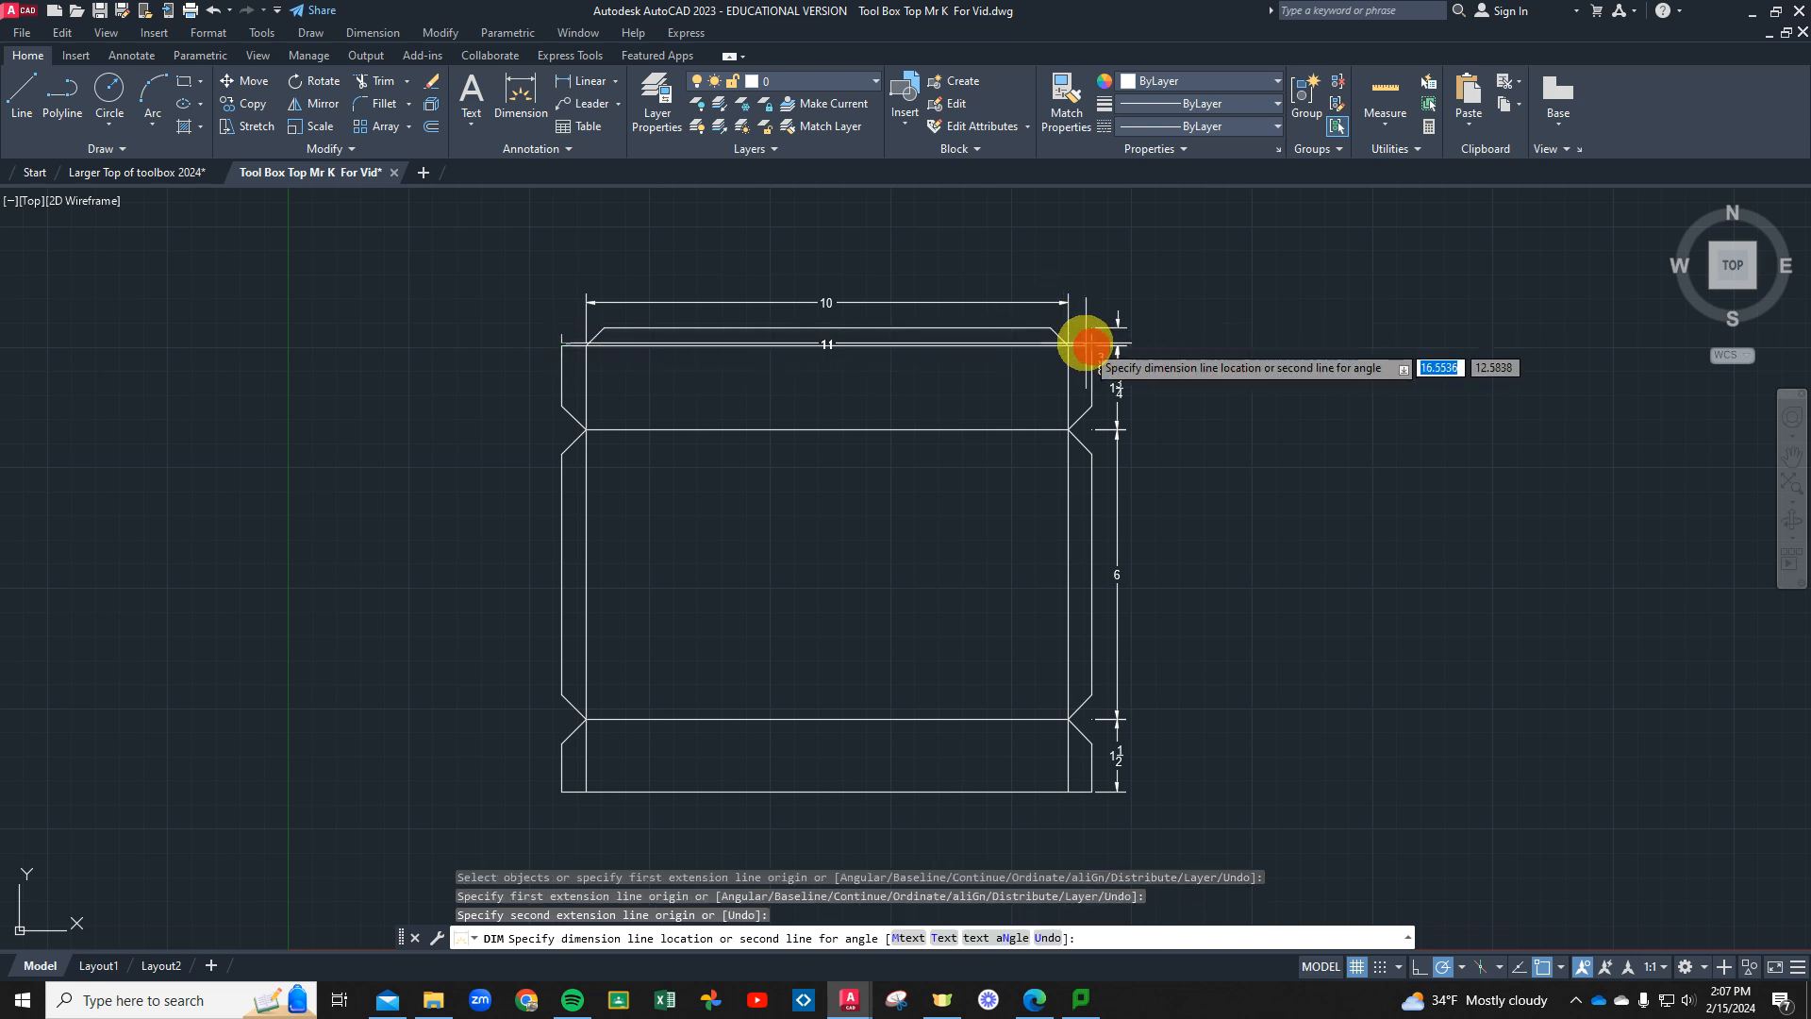
left_click(924, 272)
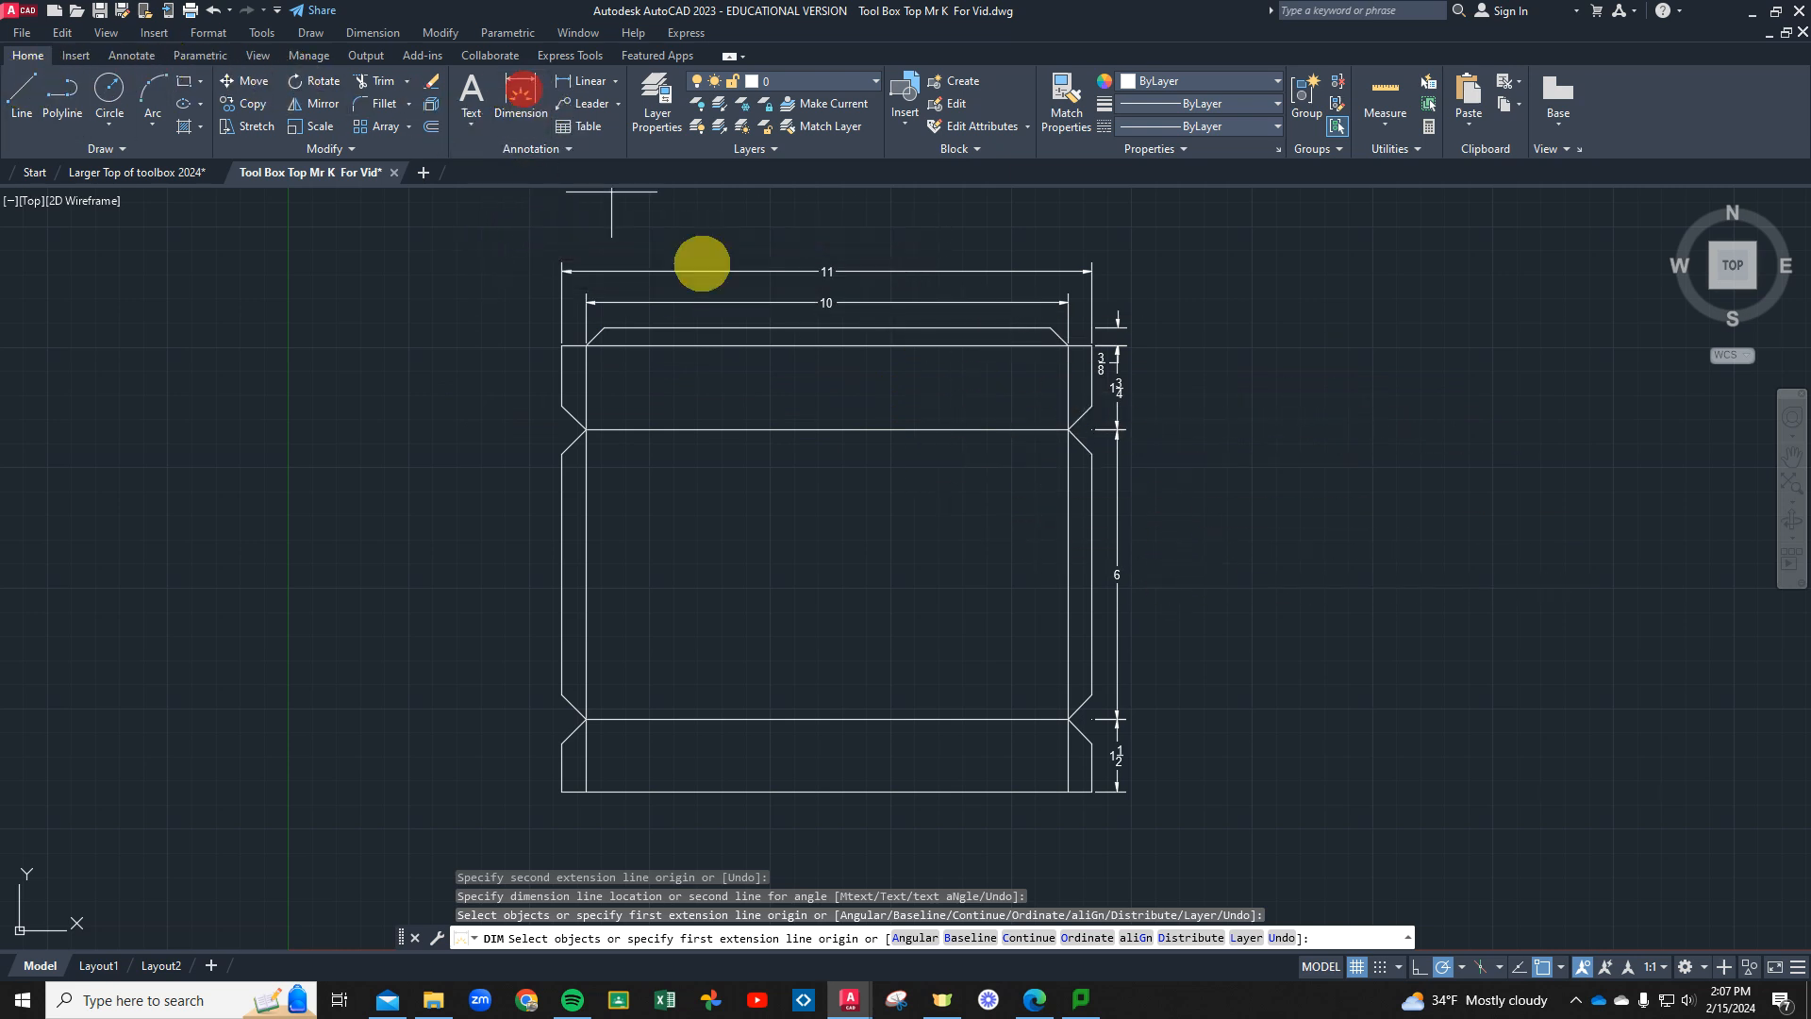
Dimension the overall height from the top flange's upper edge to the pattern's bottom edge, placed outside the chain of vertical dimensions
left_click(1050, 329)
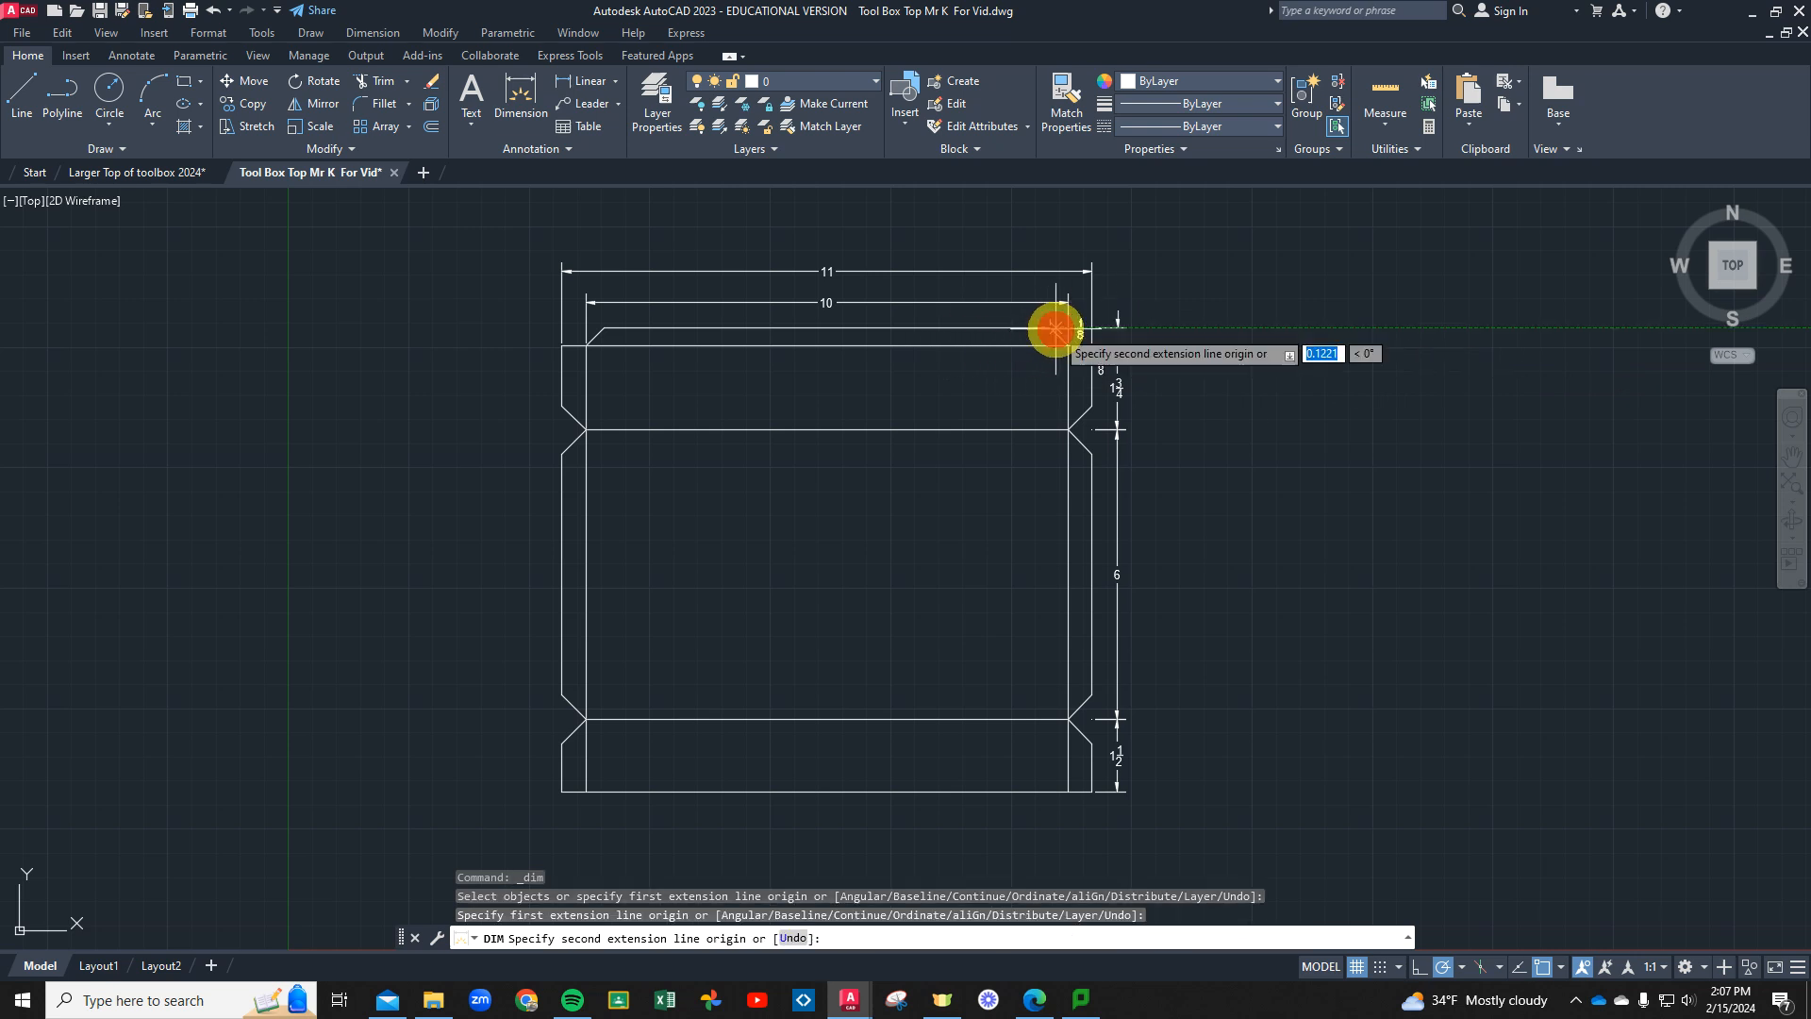
left_click(1090, 789)
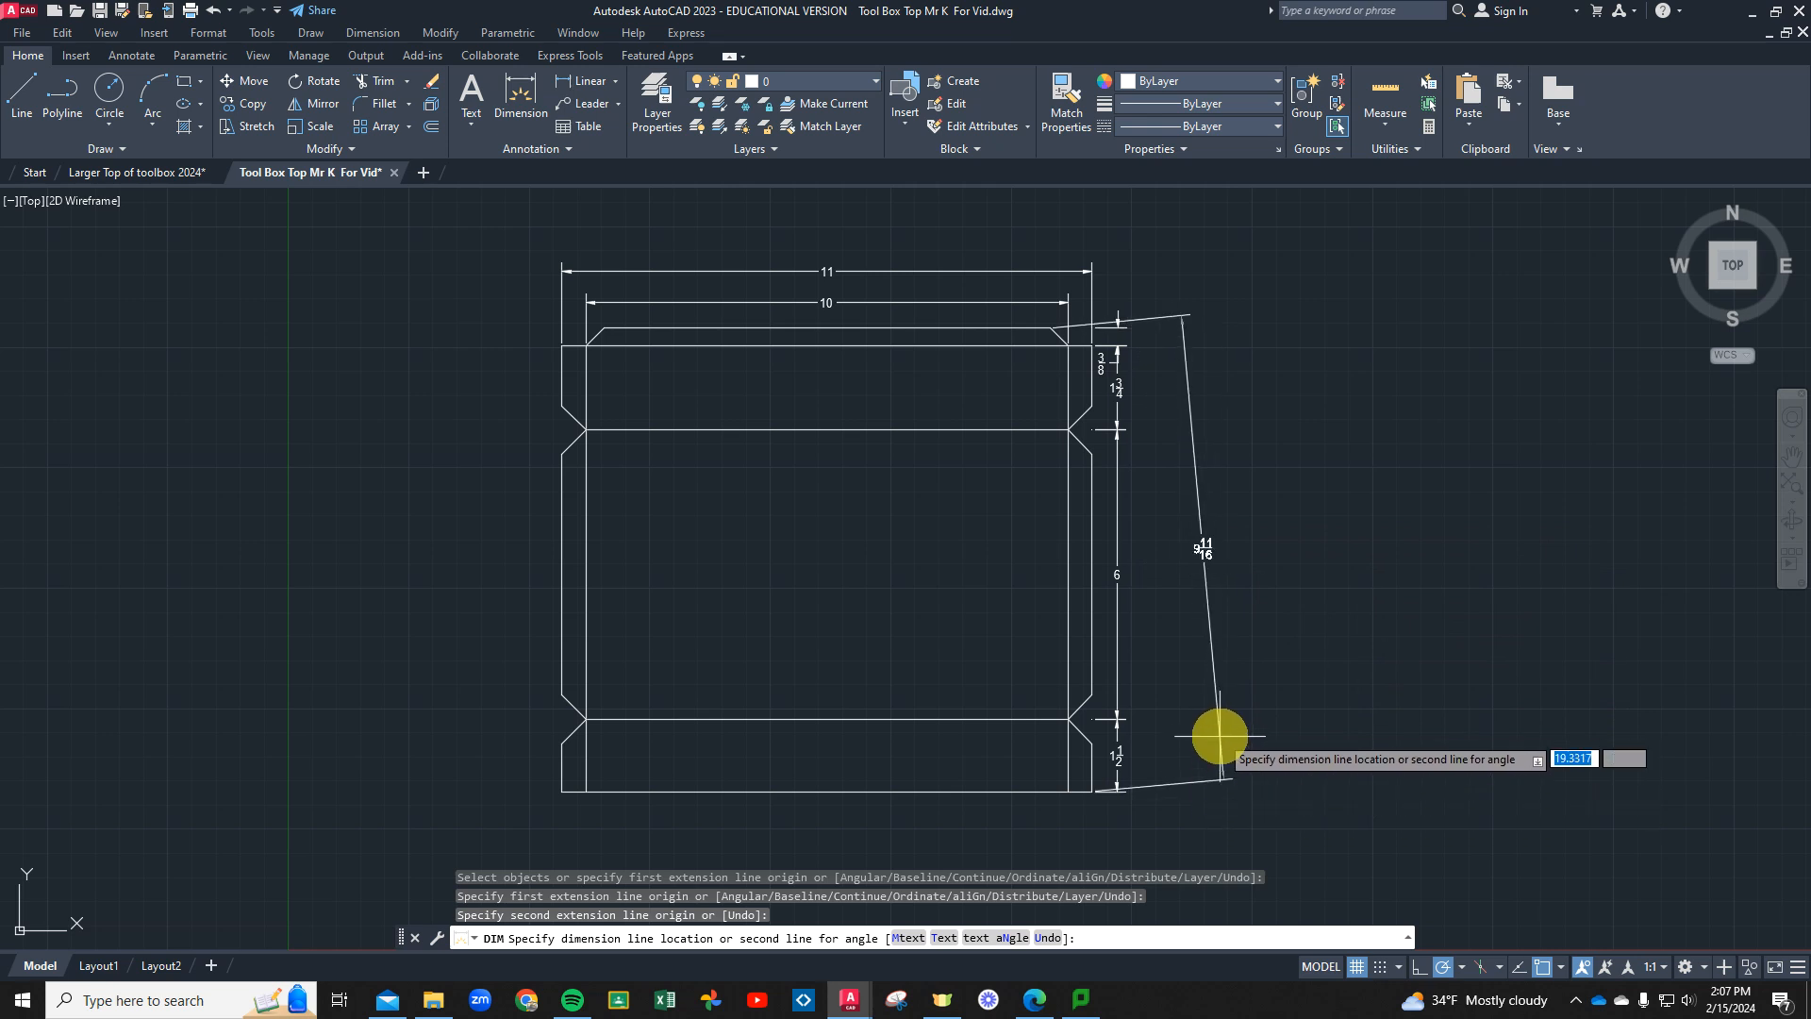
left_click(1162, 813)
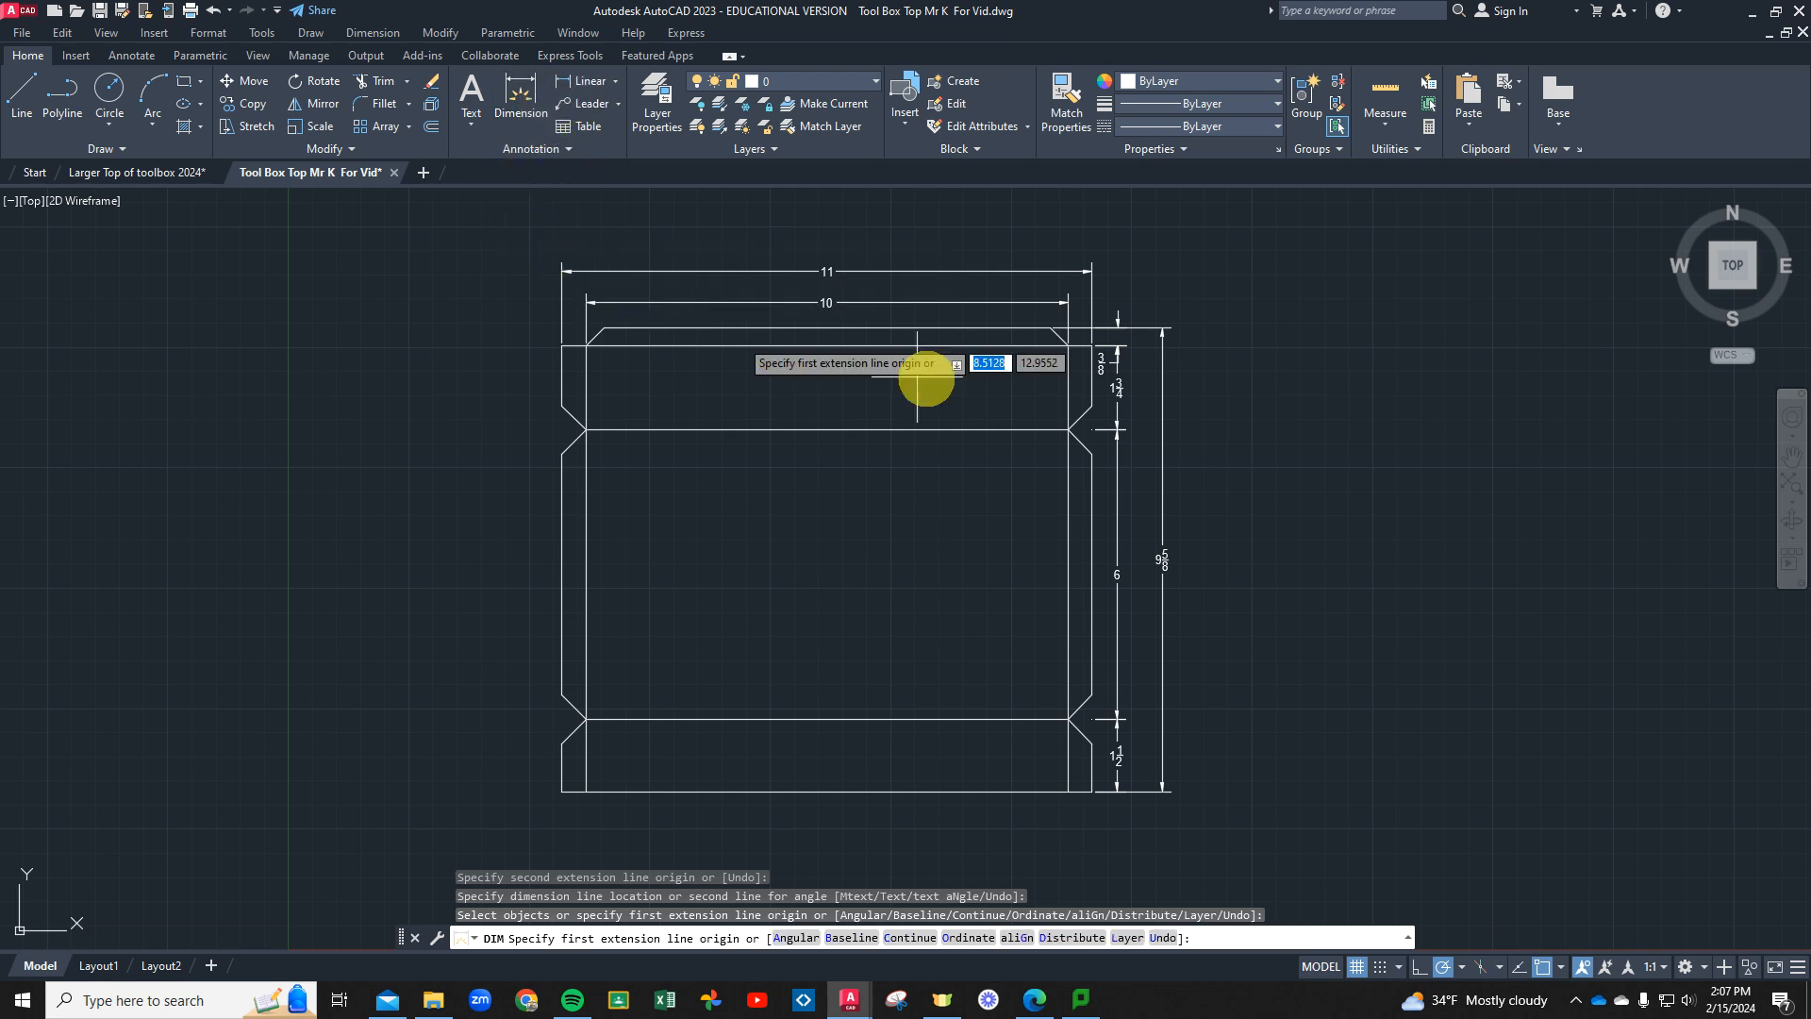
Dimension the left side flange's width between its outer corner and the fold line, placing the dimension just above the flange
type("c")
key("Return")
key("Return")
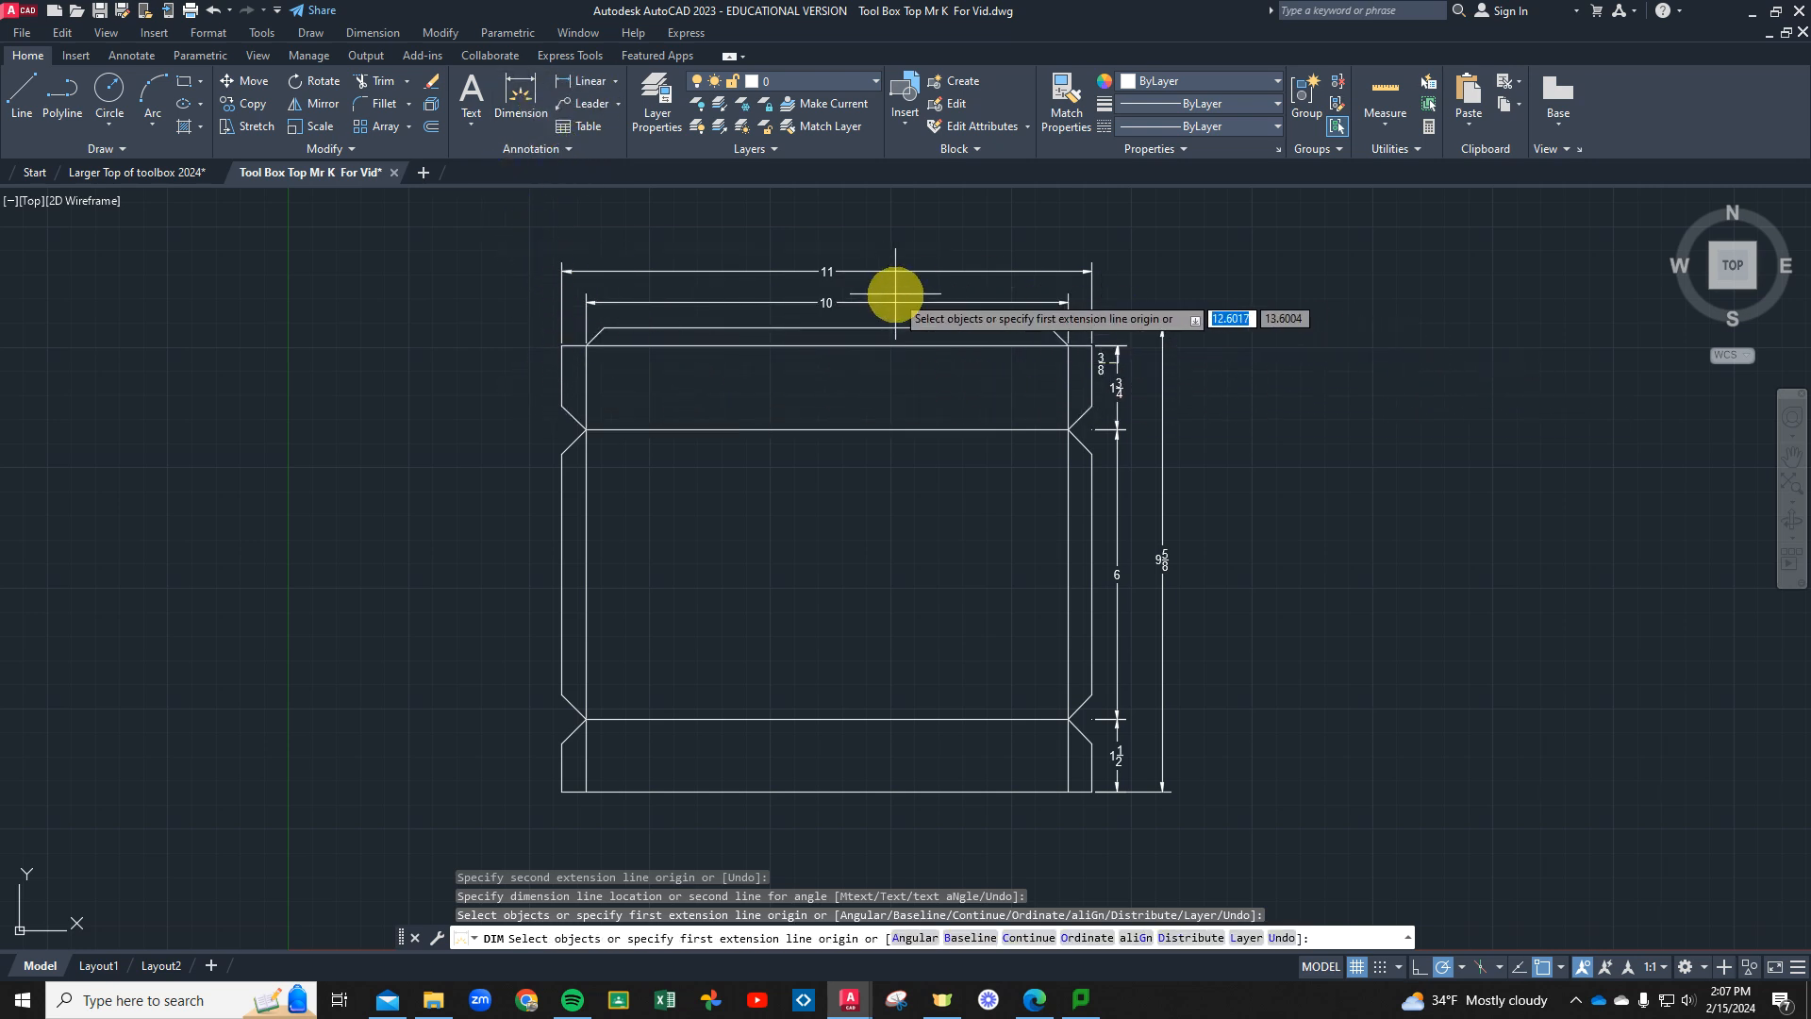
left_click(519, 93)
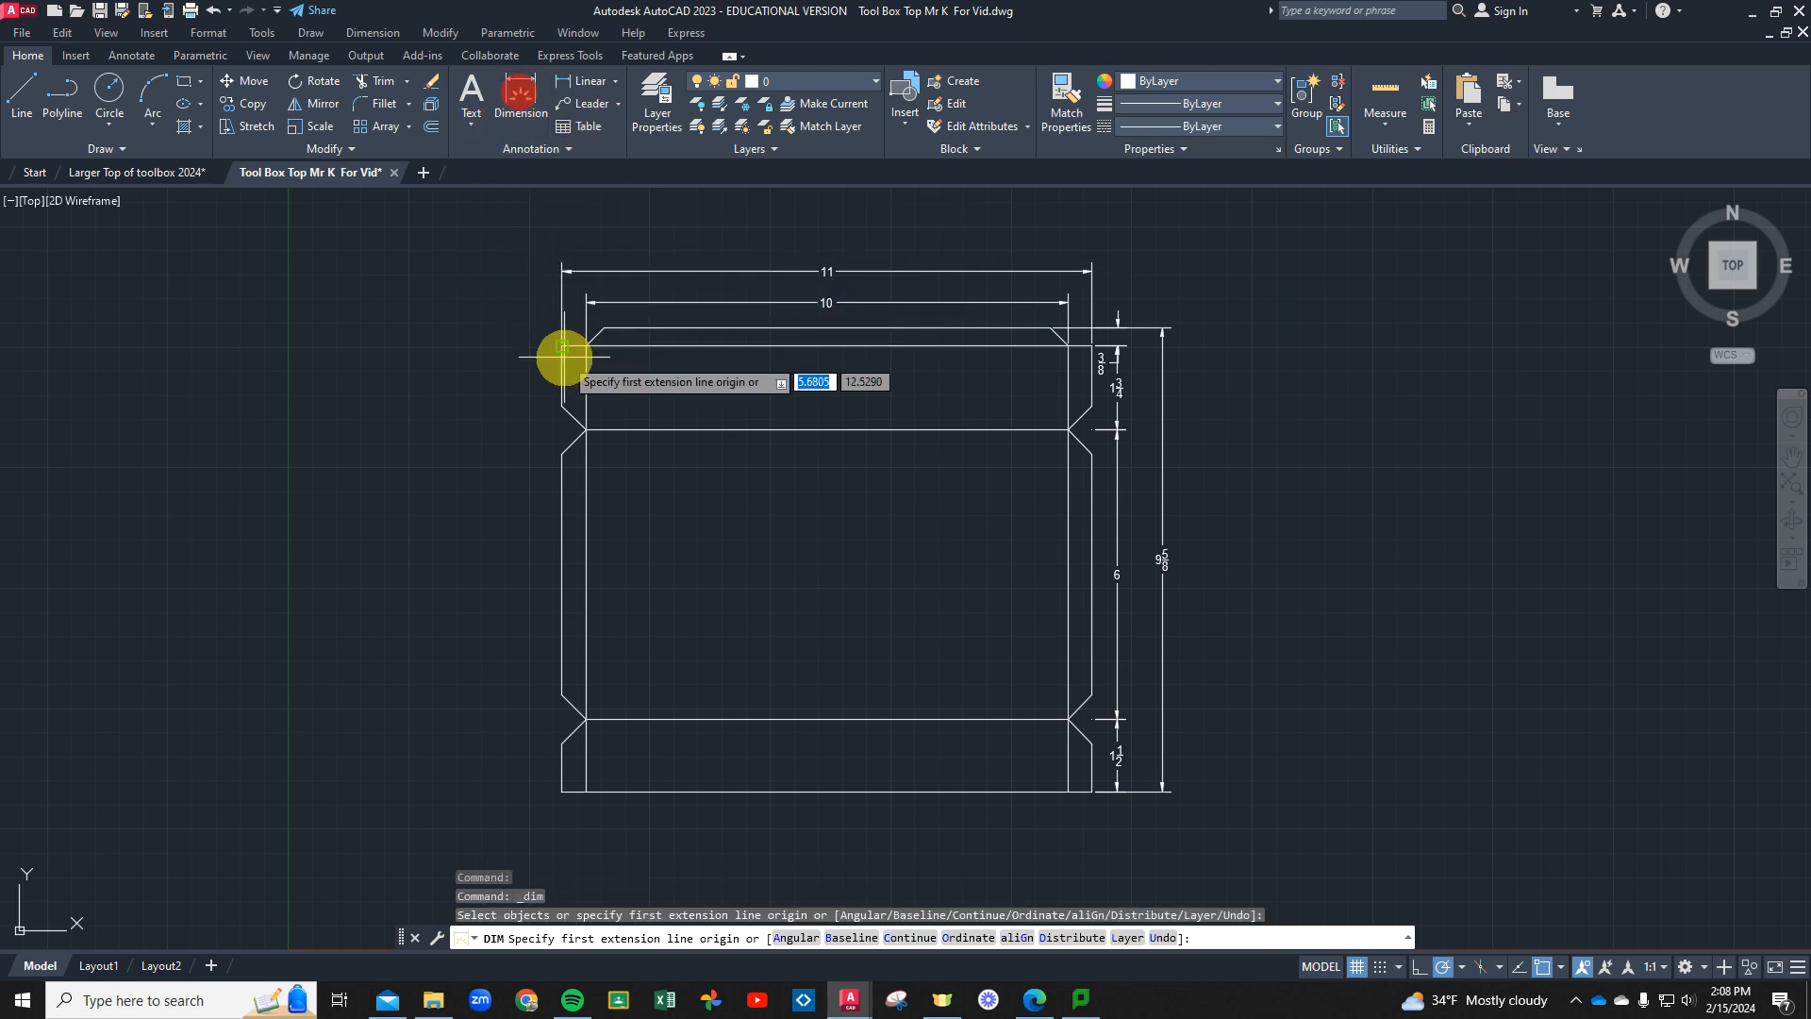
left_click(562, 346)
left_click(585, 345)
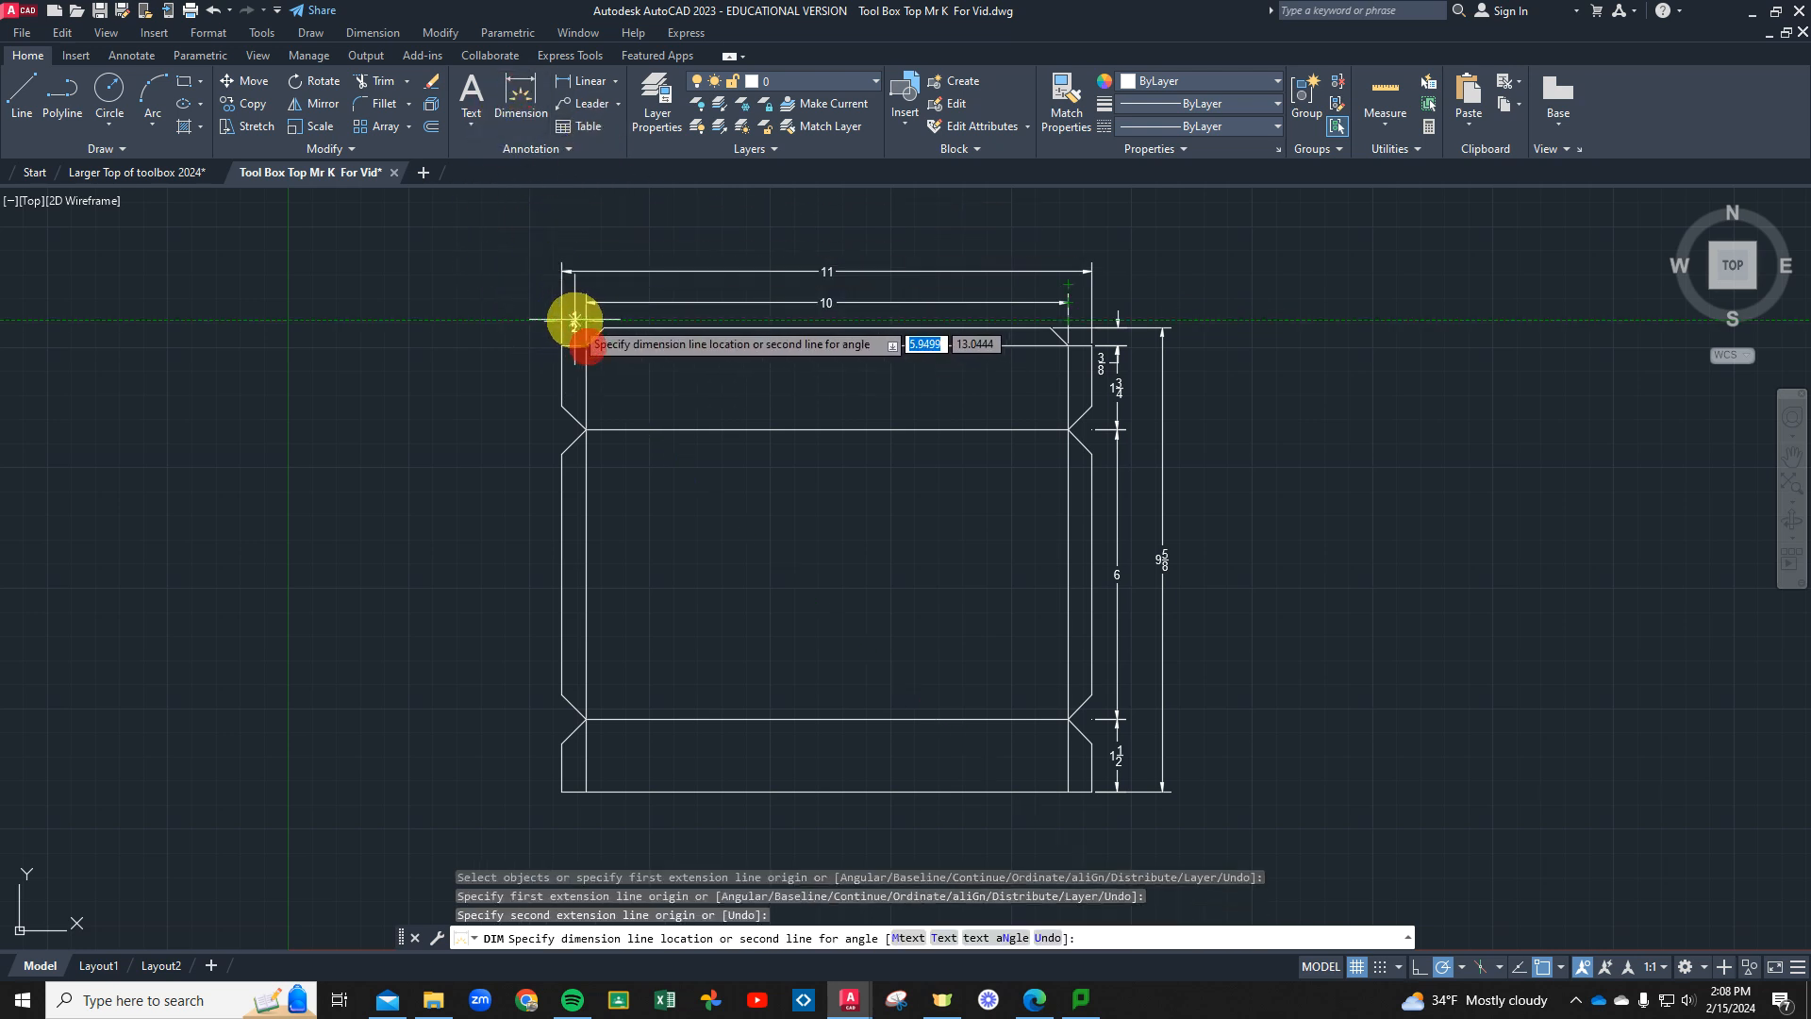
left_click(574, 323)
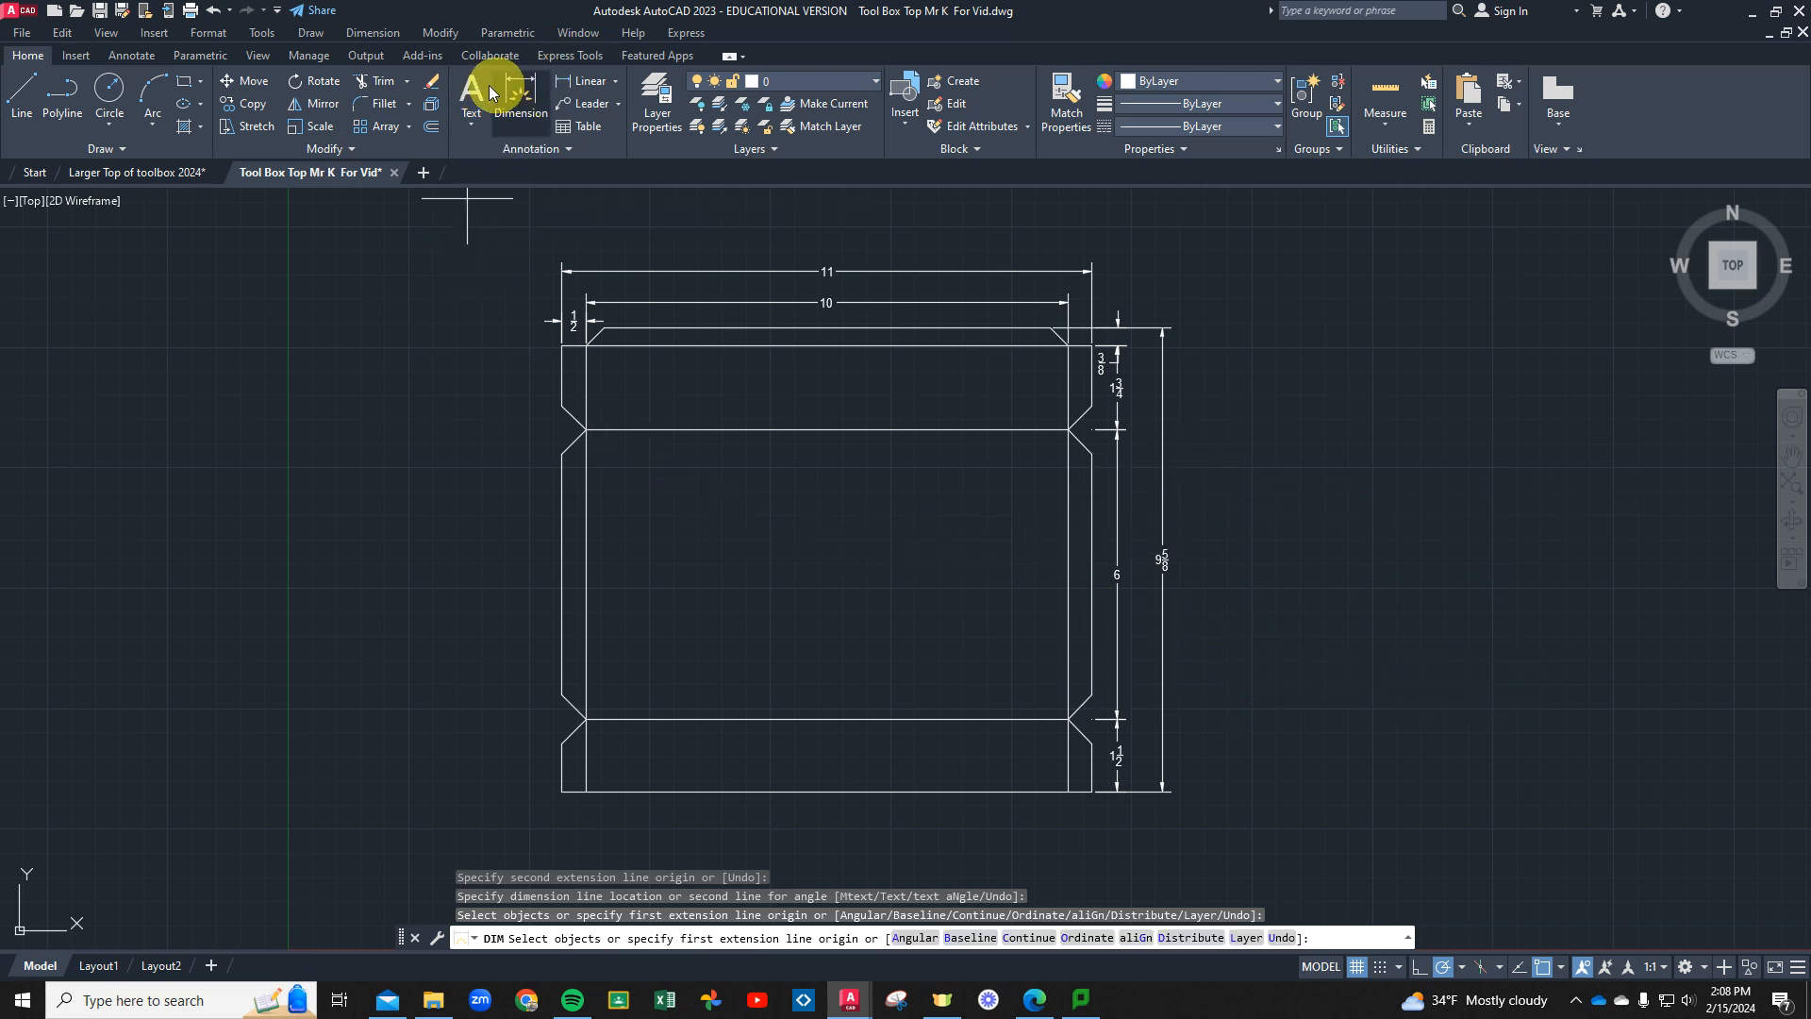
Add a two-line text with the drafter's name and "Tool Box top" inside the large middle panel, and save the drawing
left_click(709, 501)
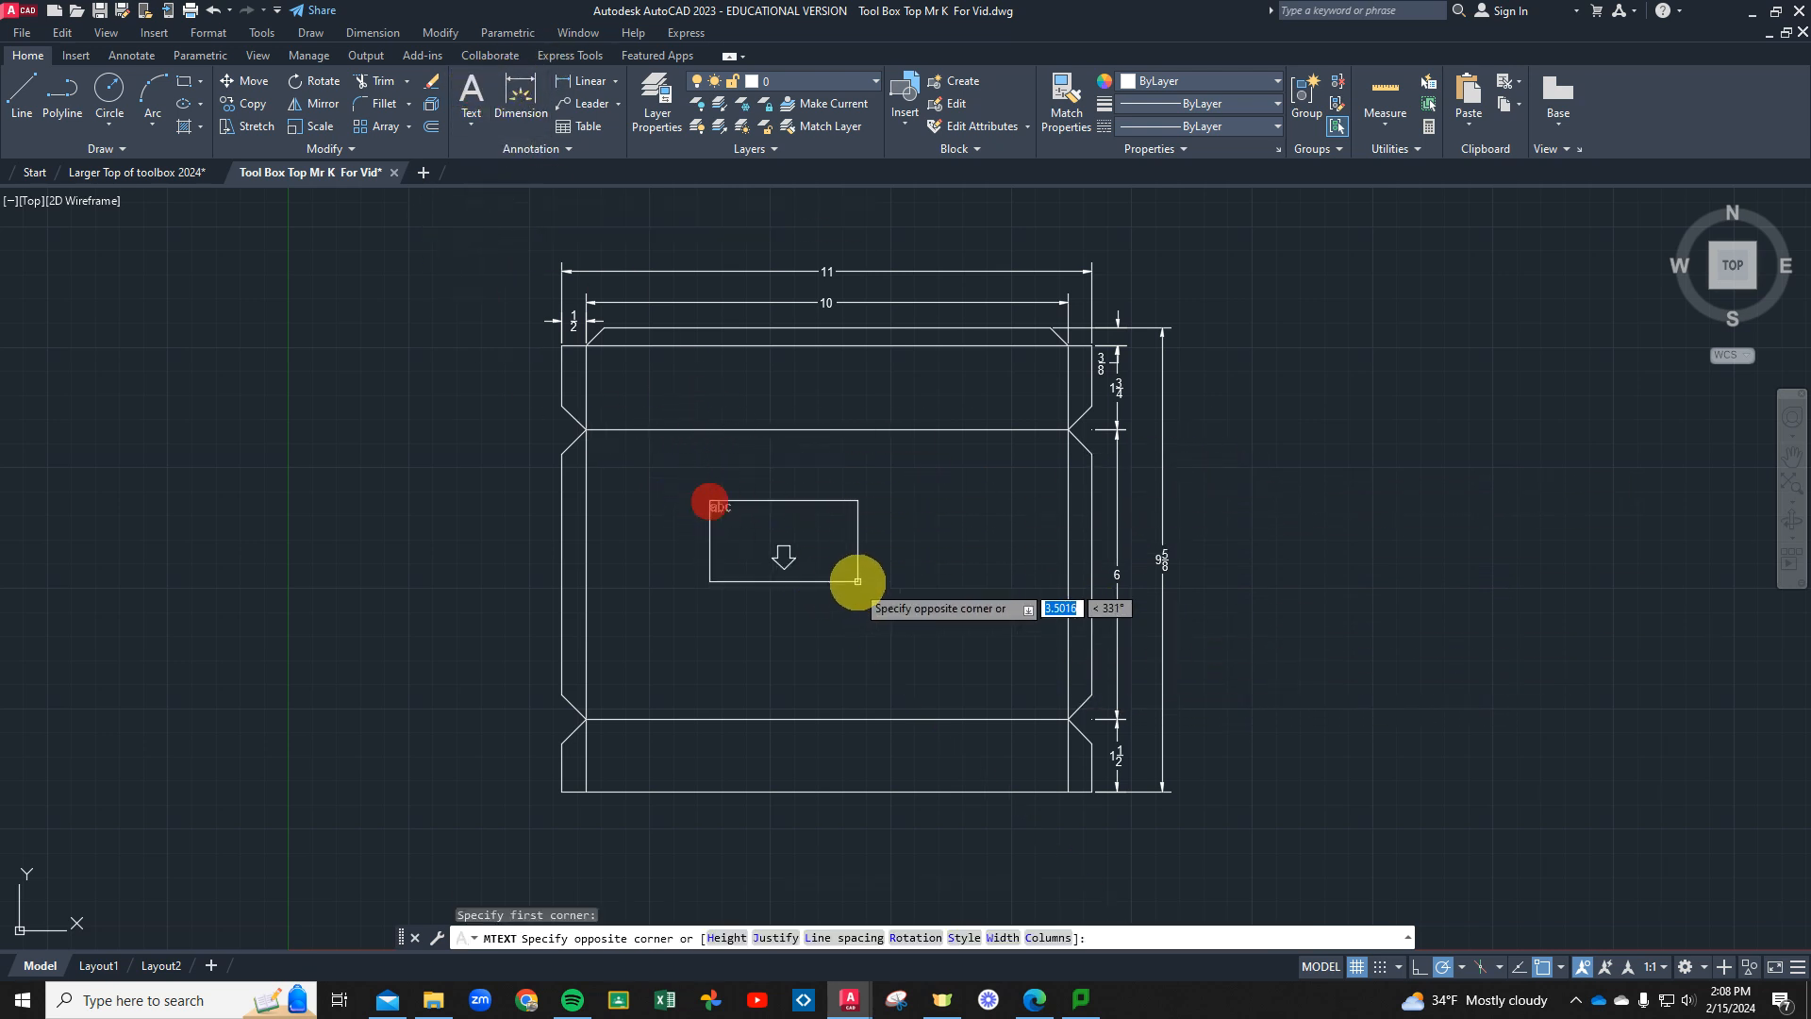
left_click(946, 571)
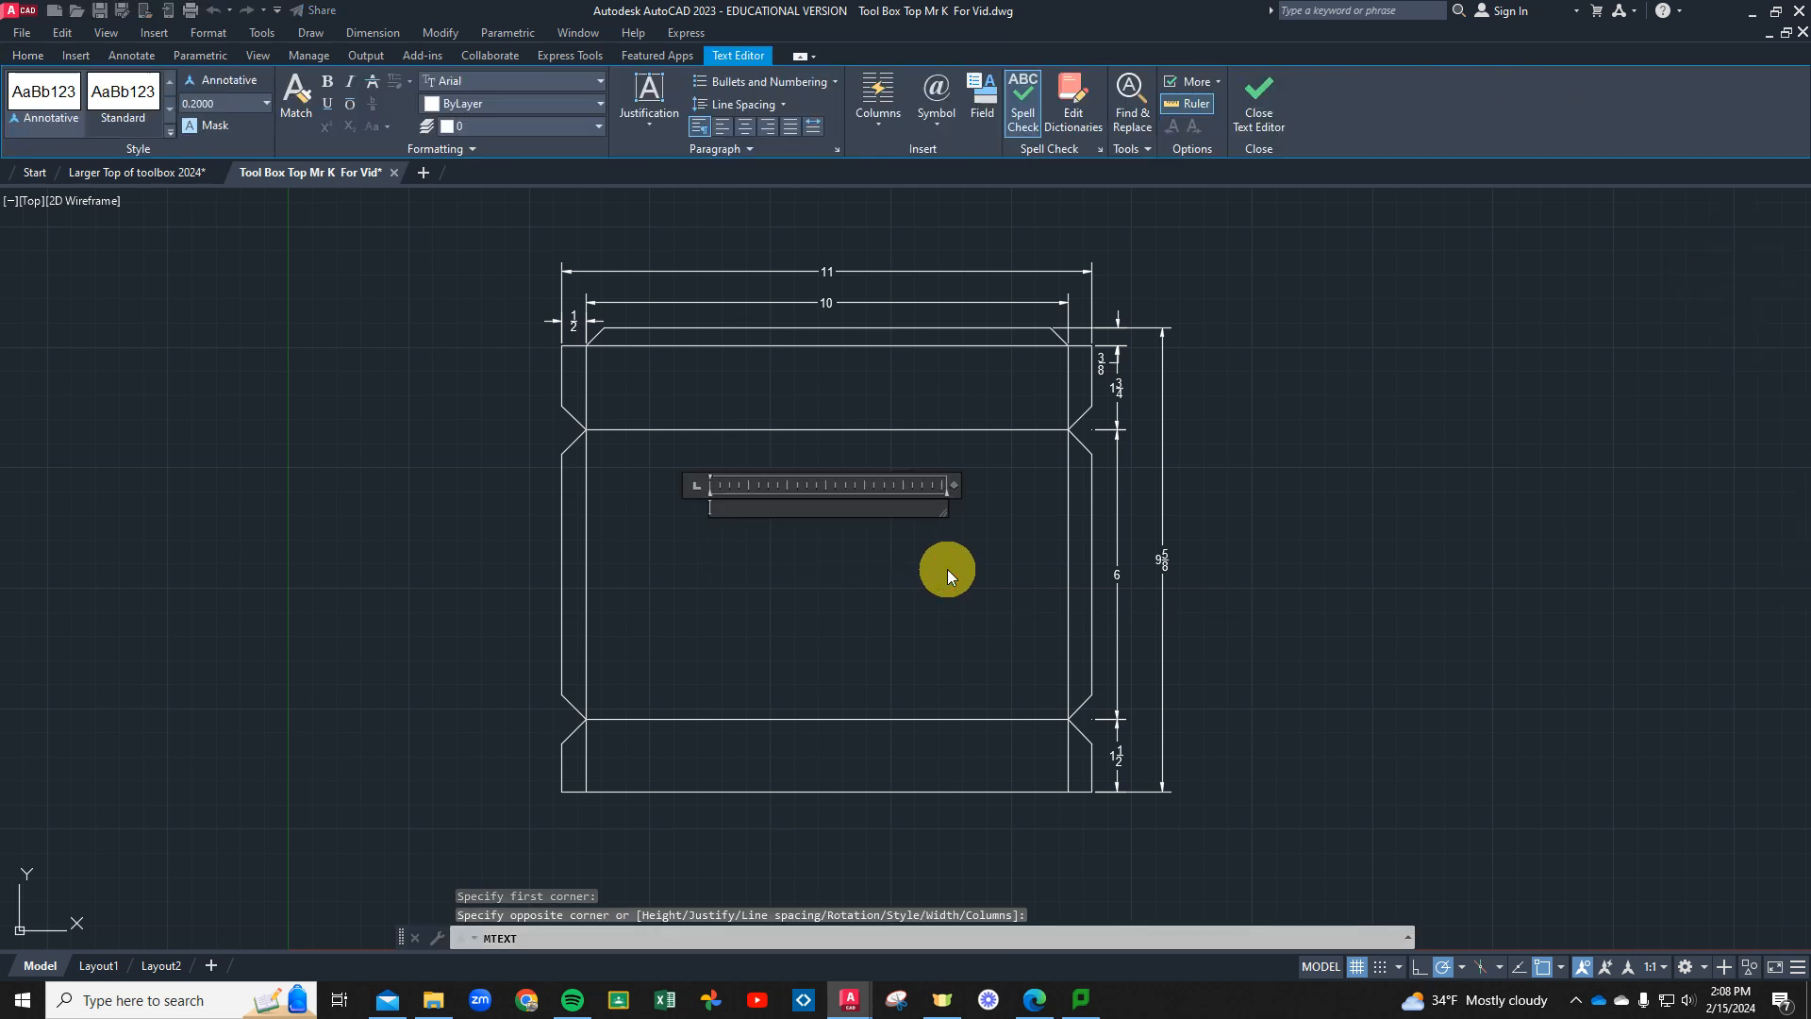
type("Mr K")
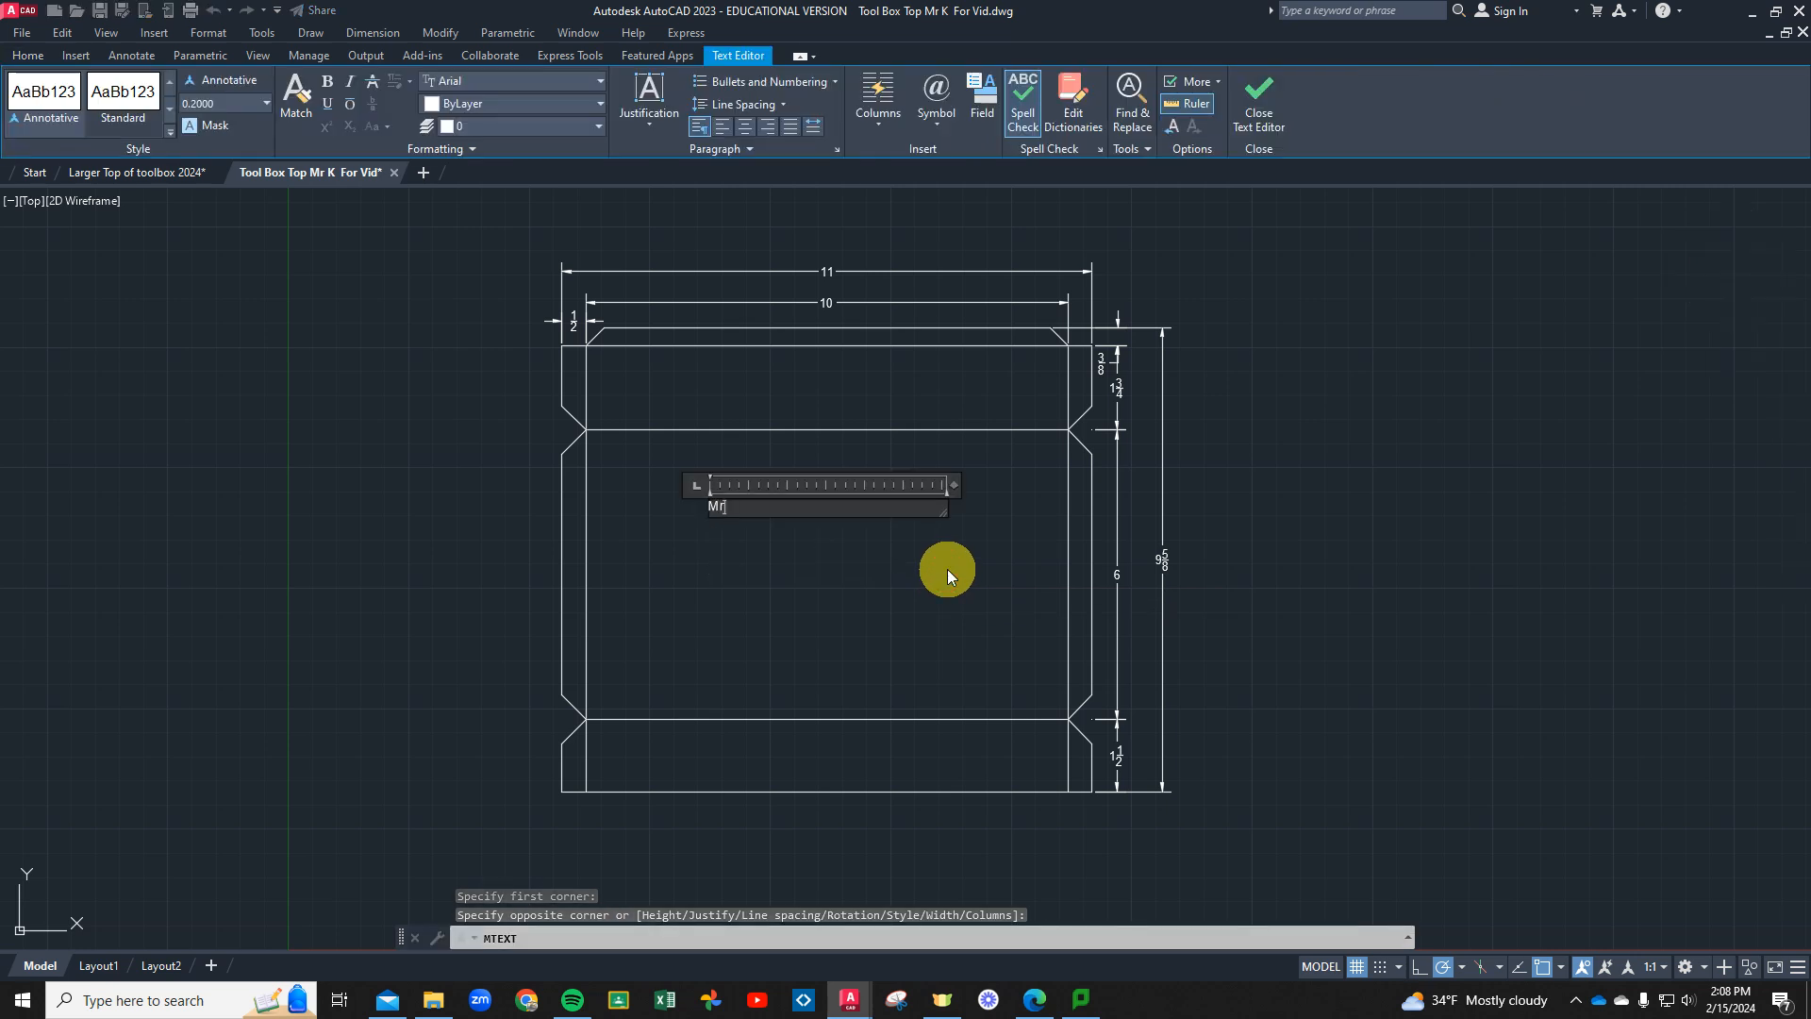
key("Return")
type("Tool Box top")
left_click(947, 569)
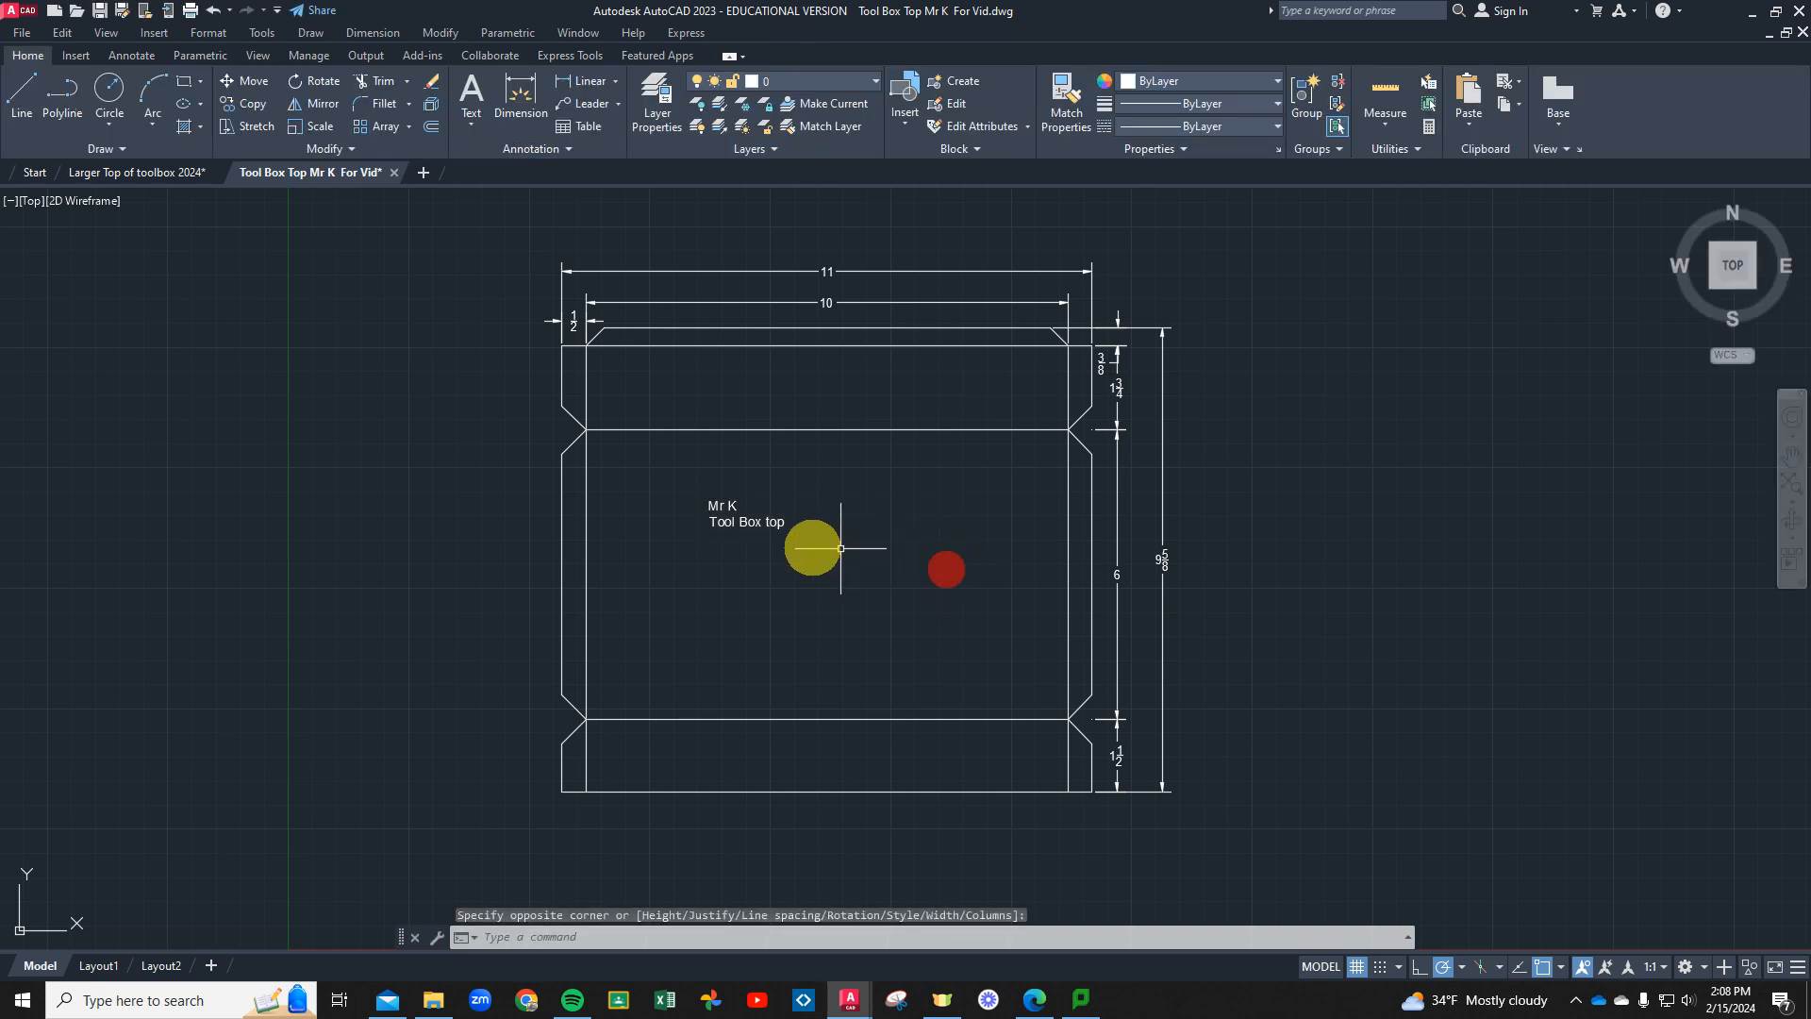
left_click(102, 12)
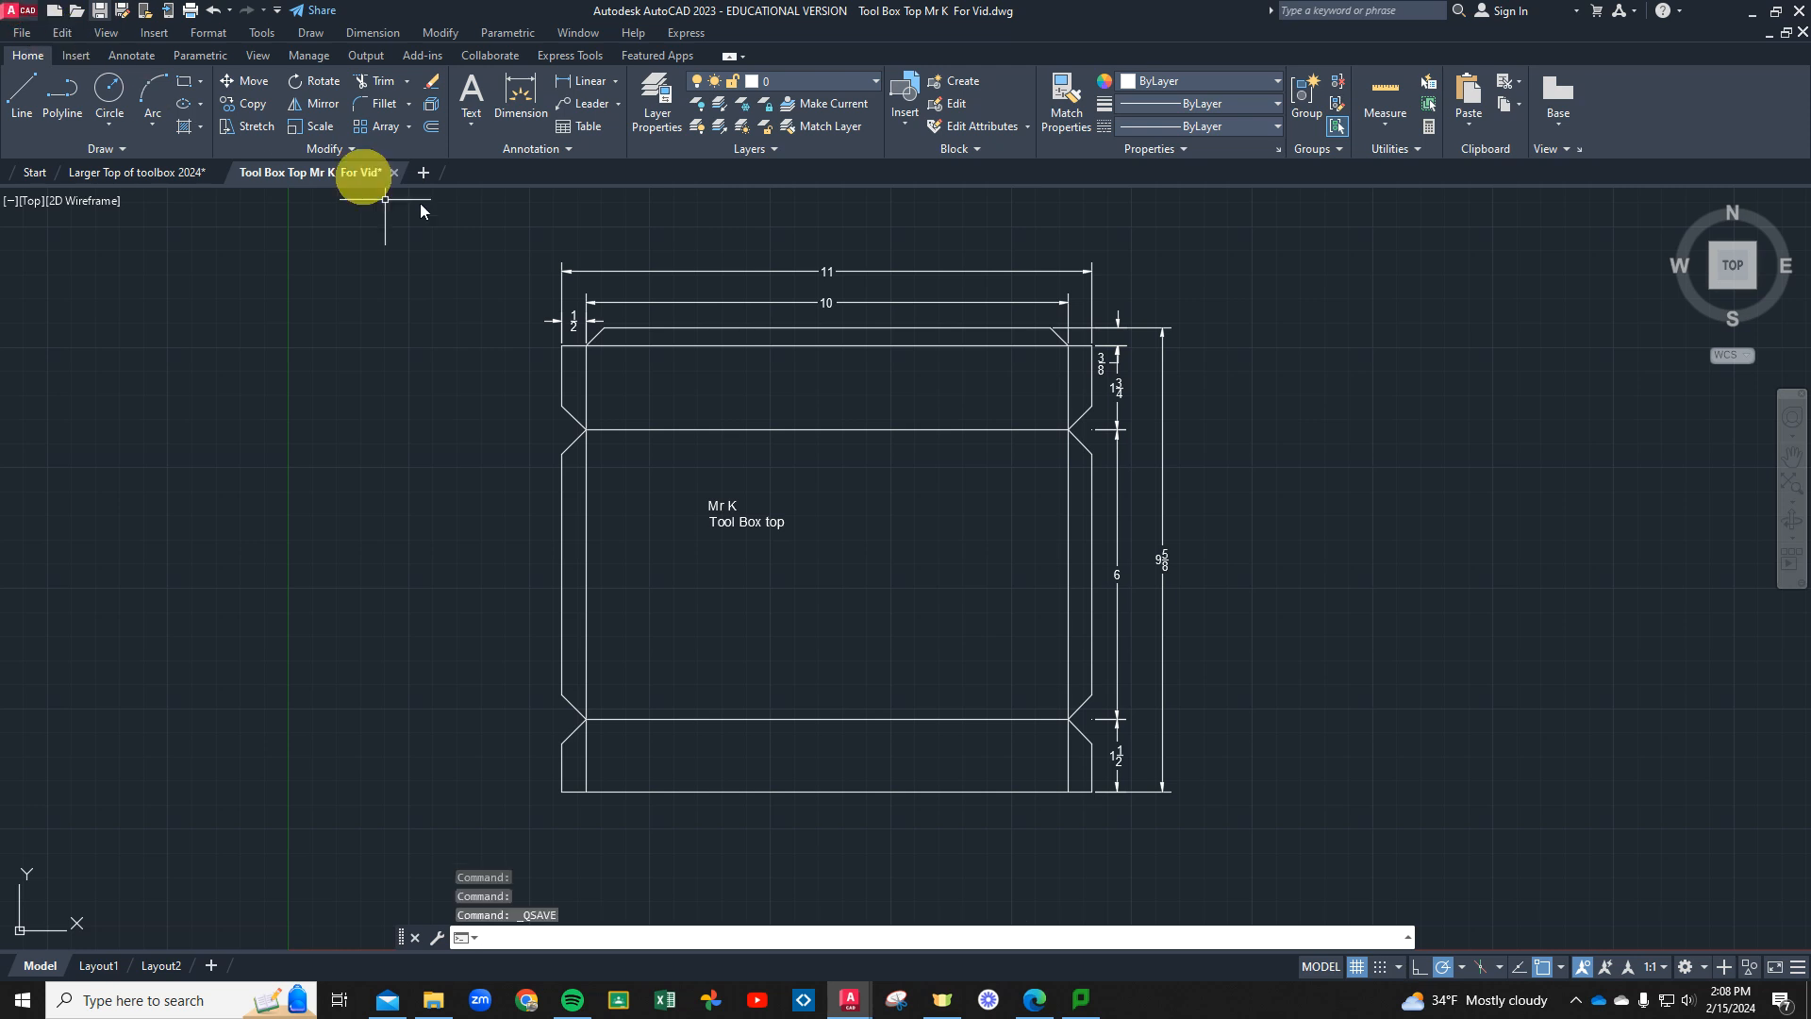
In Layout1, activate the viewport, turn off its grid and shift the pattern slightly left within the frame
left_click(1318, 967)
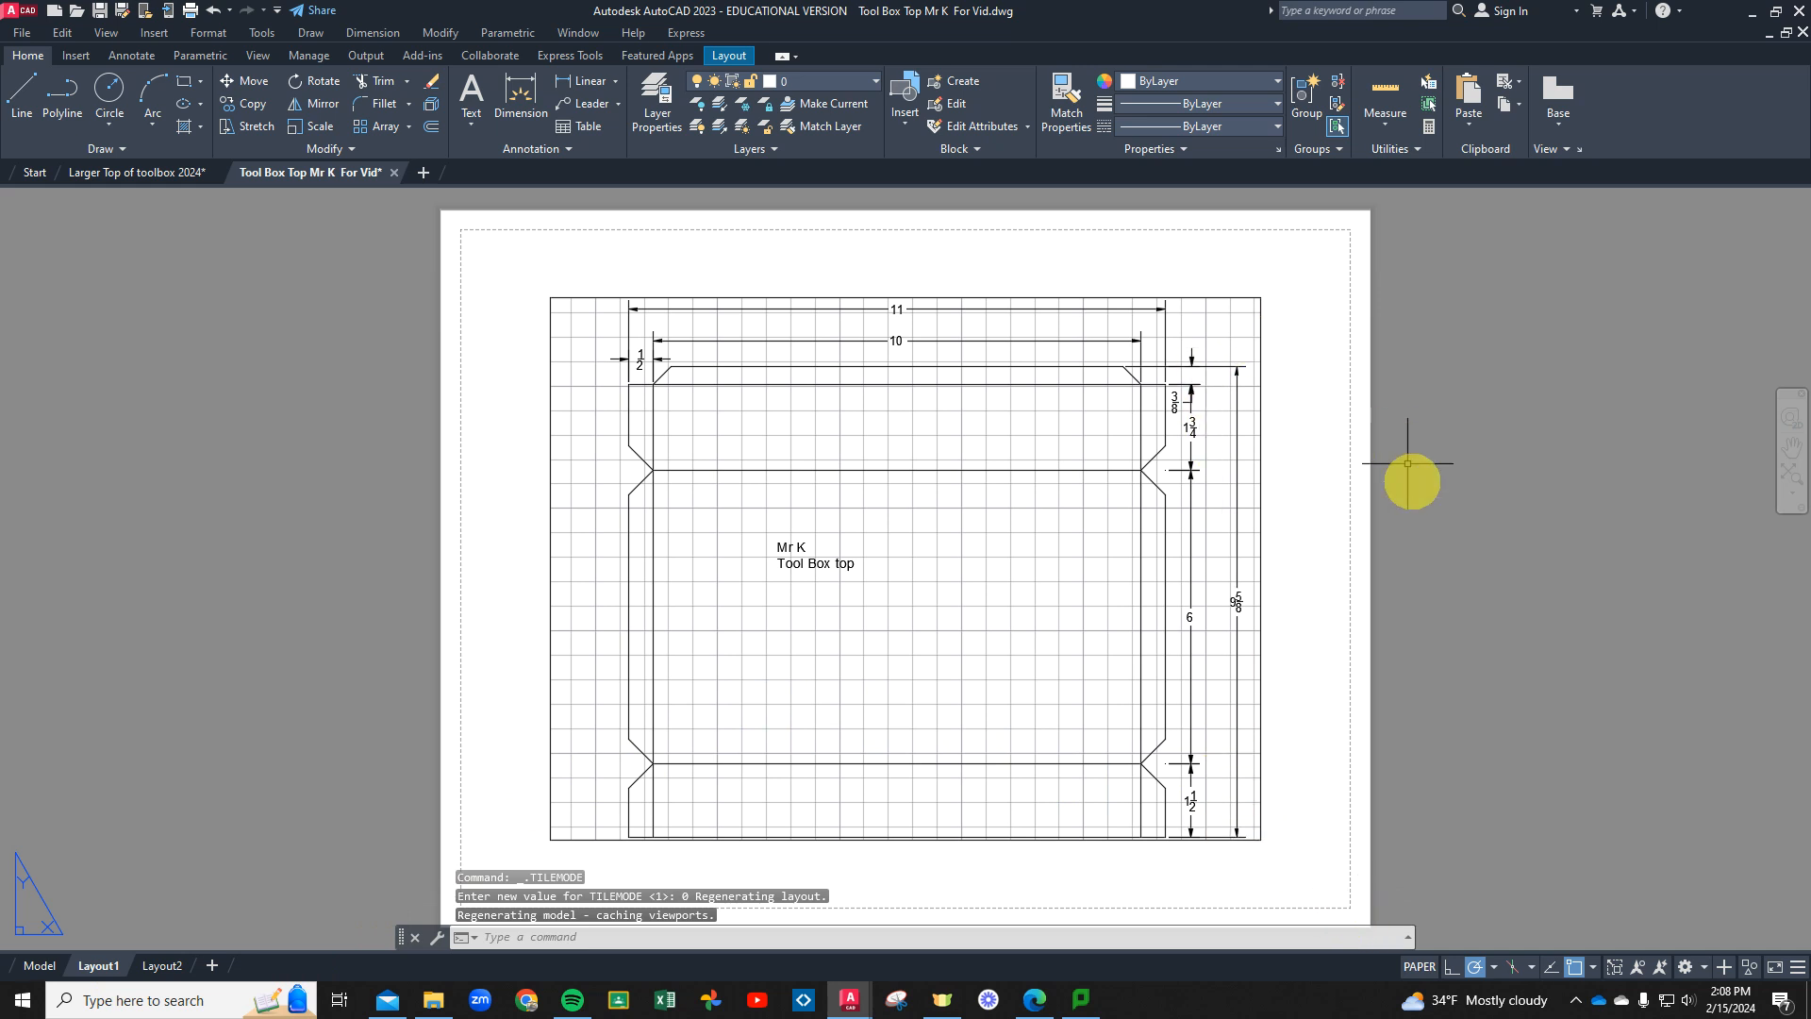
left_click(1419, 968)
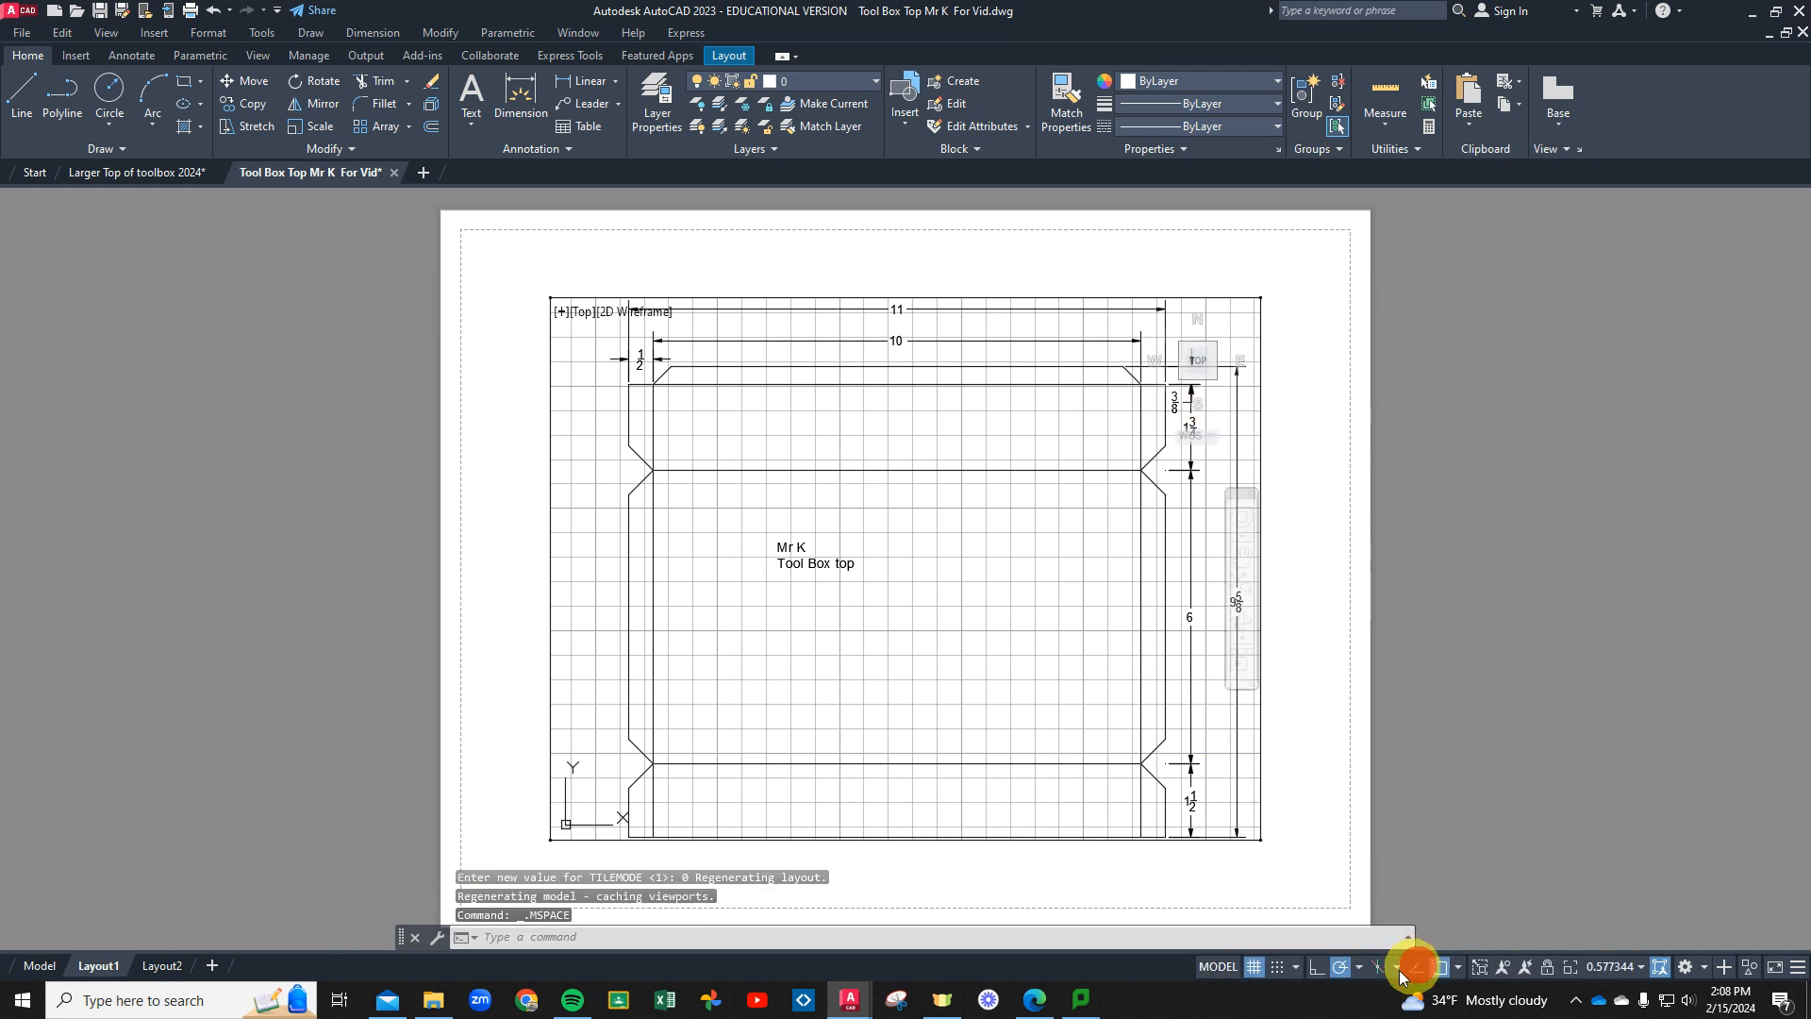
left_click(1254, 971)
left_click(1242, 585)
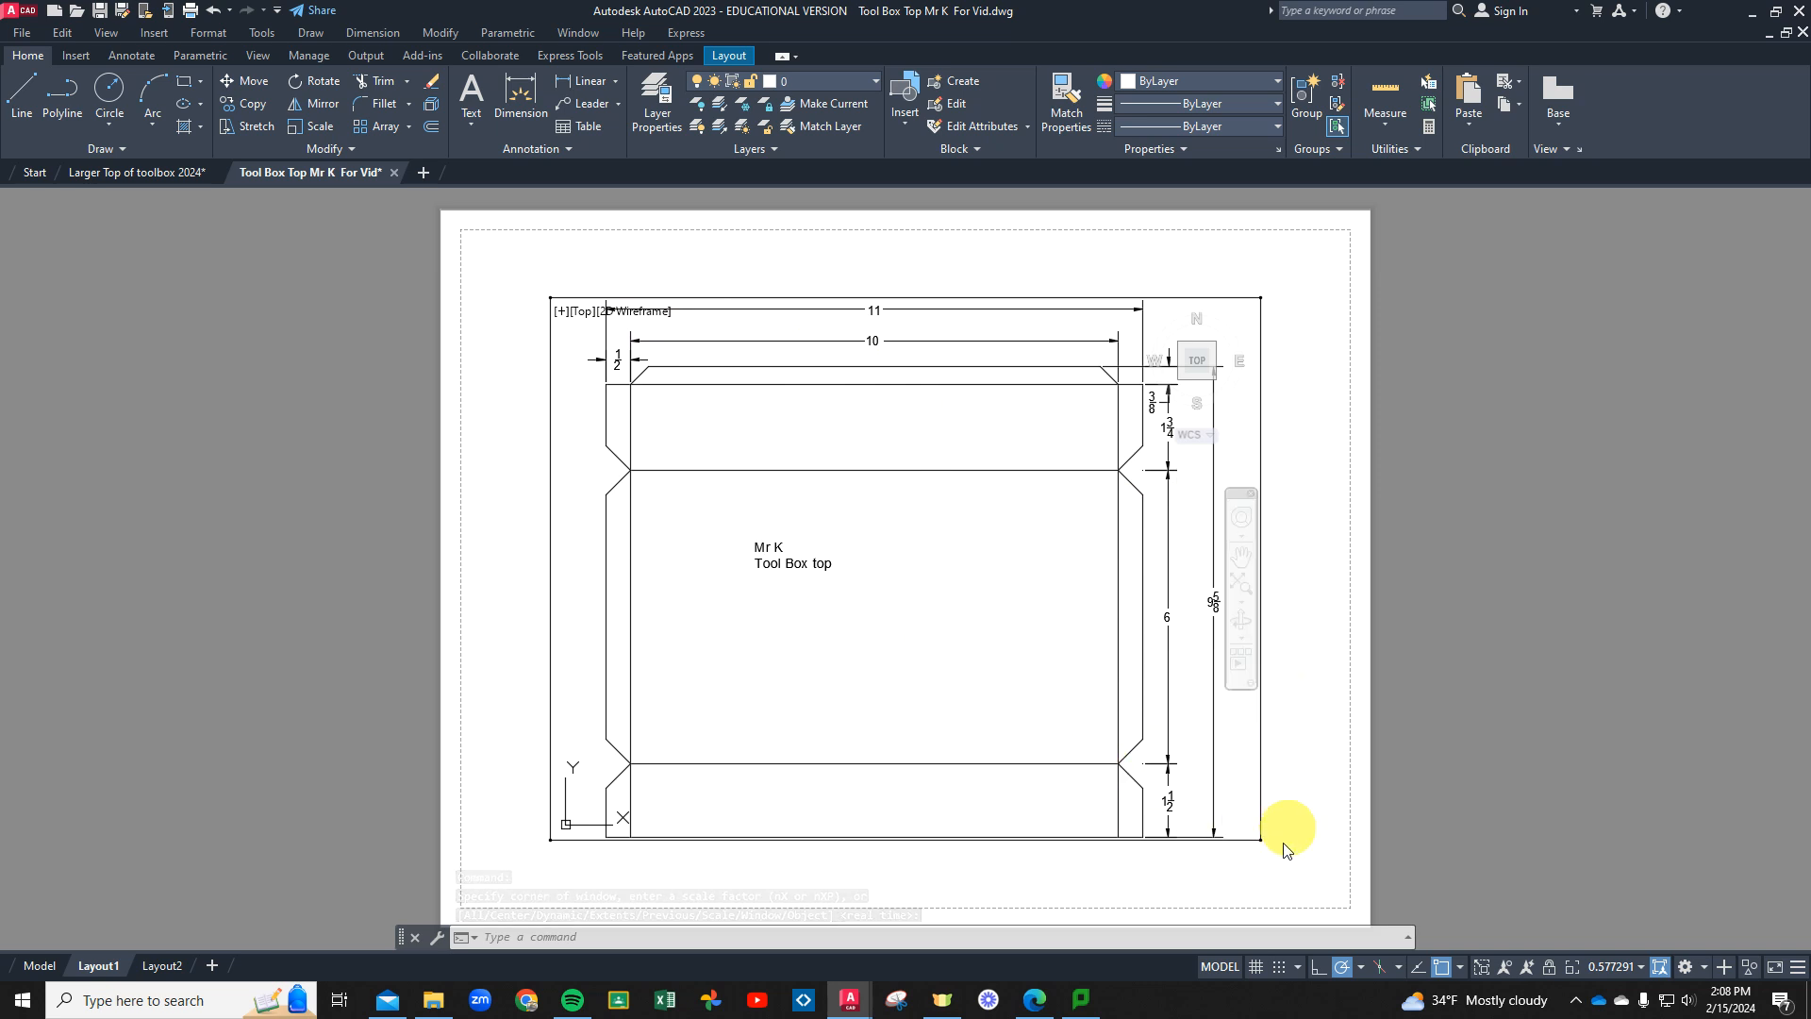
Export the current layout as a PDF into the Metals 1 folder, keeping the proposed file name
left_click(26, 17)
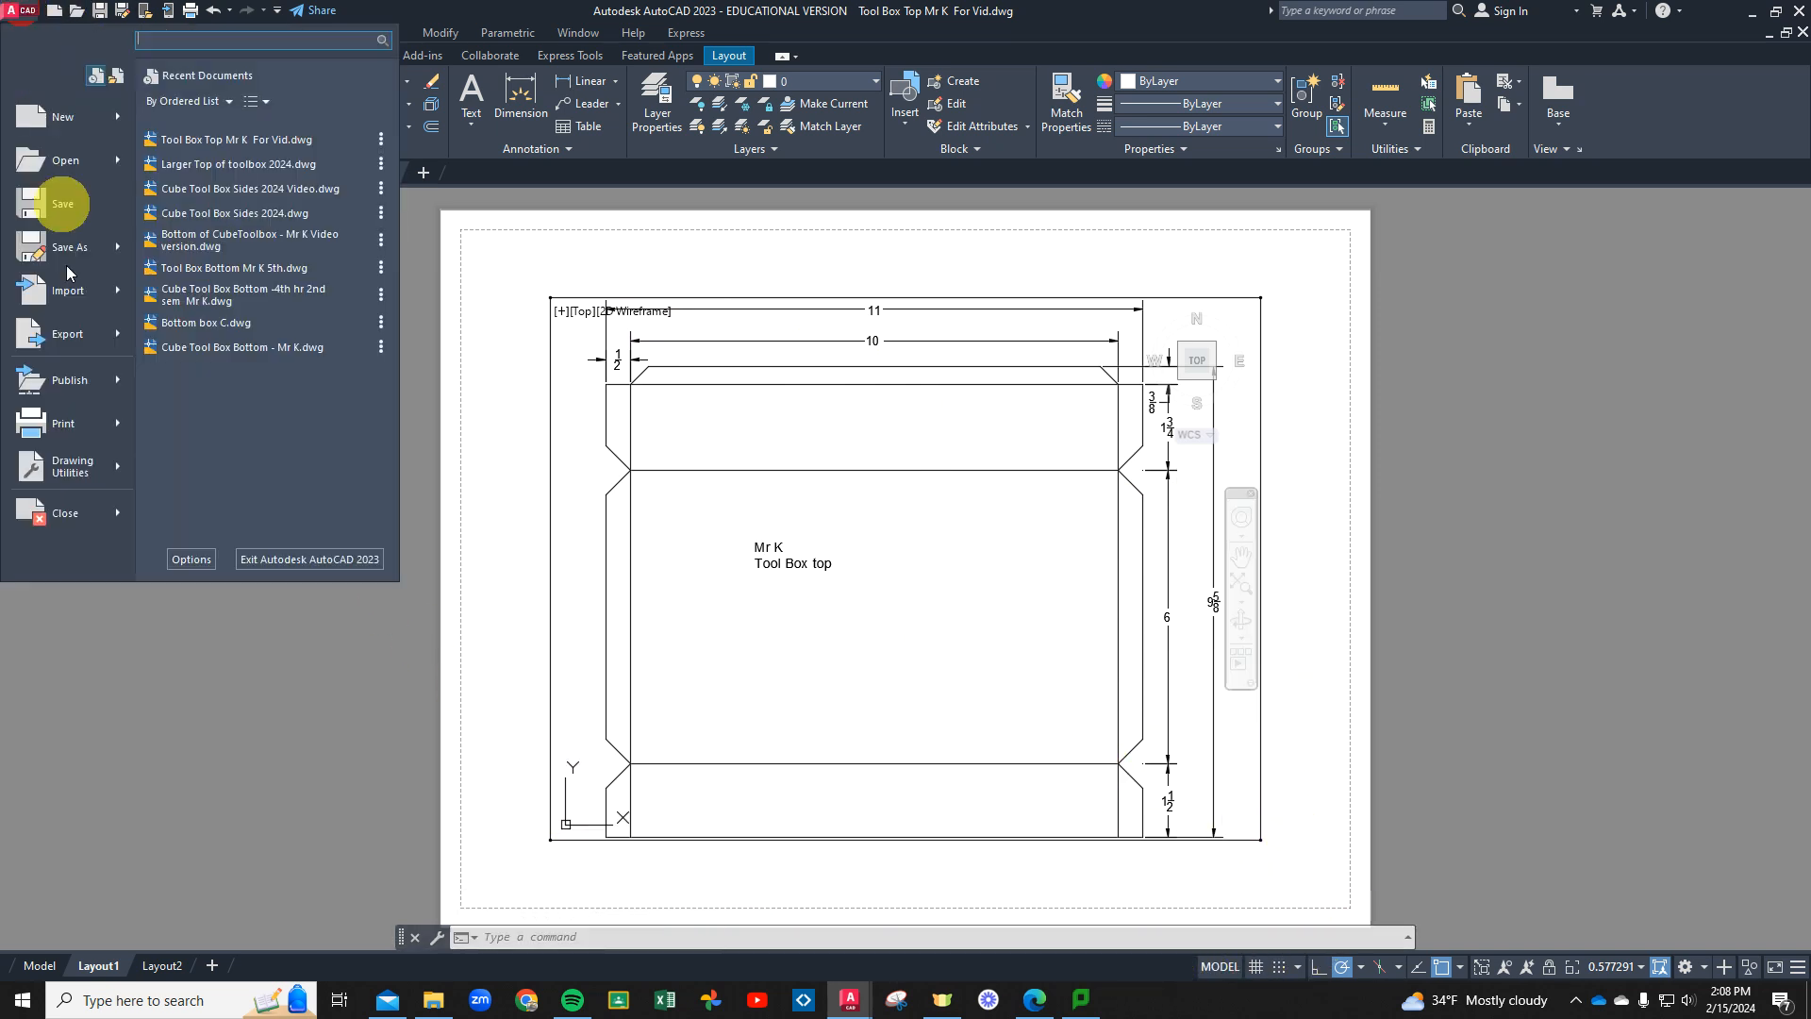
left_click(67, 333)
left_click(215, 311)
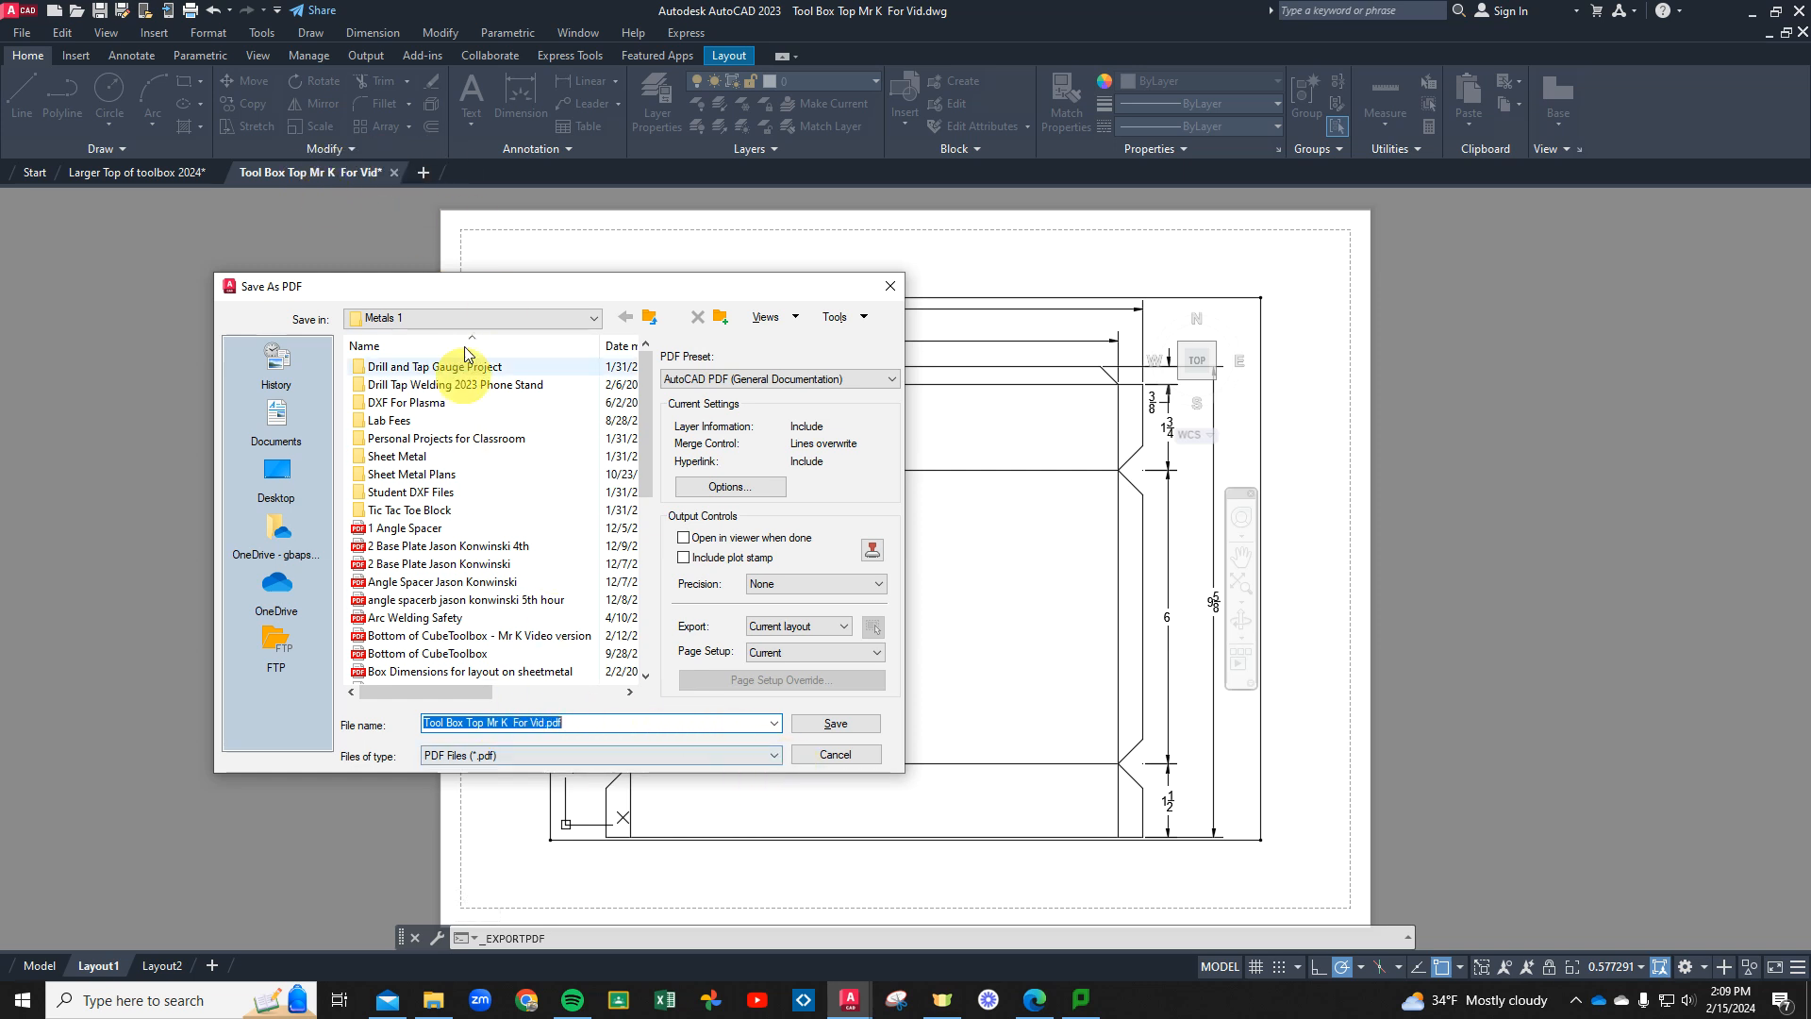
left_click(845, 724)
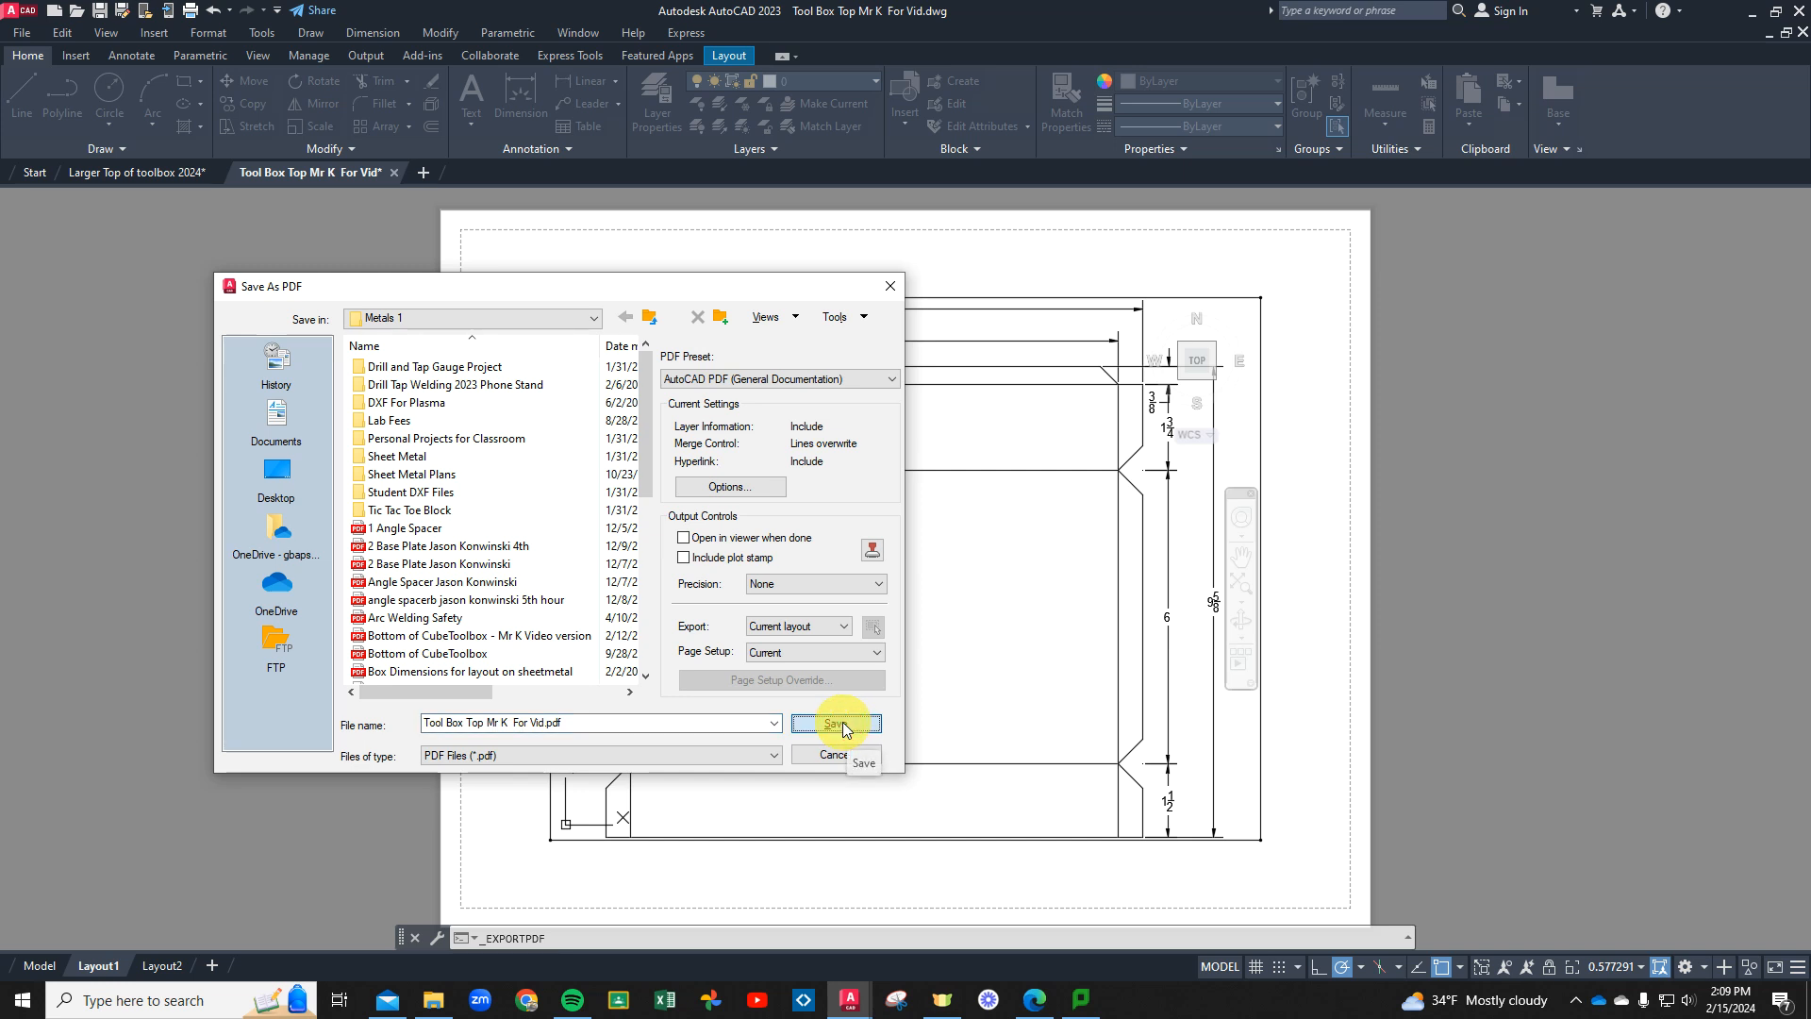